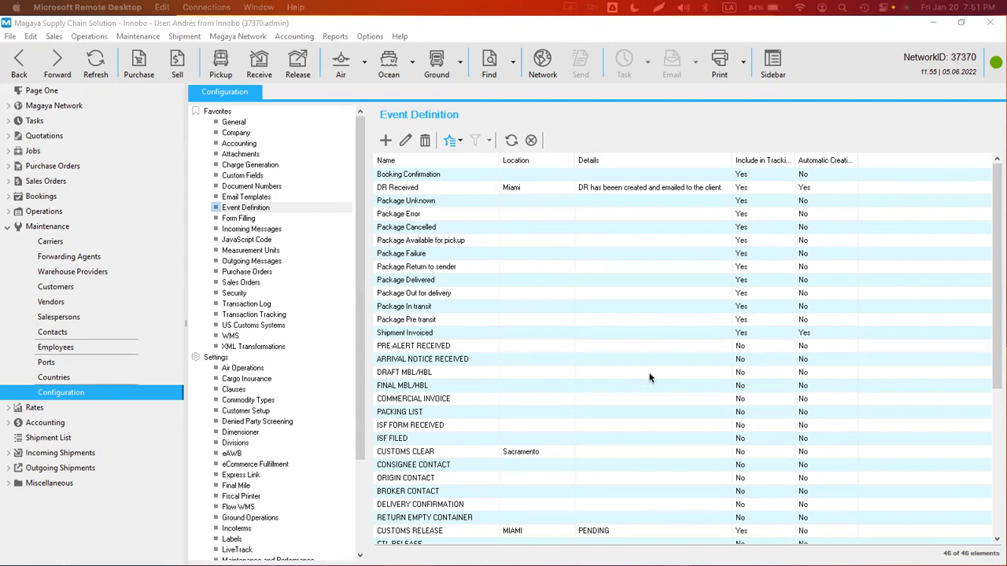
- Open the Transaction Tracking page from Favorites and scroll through its settings
left_click(254, 315)
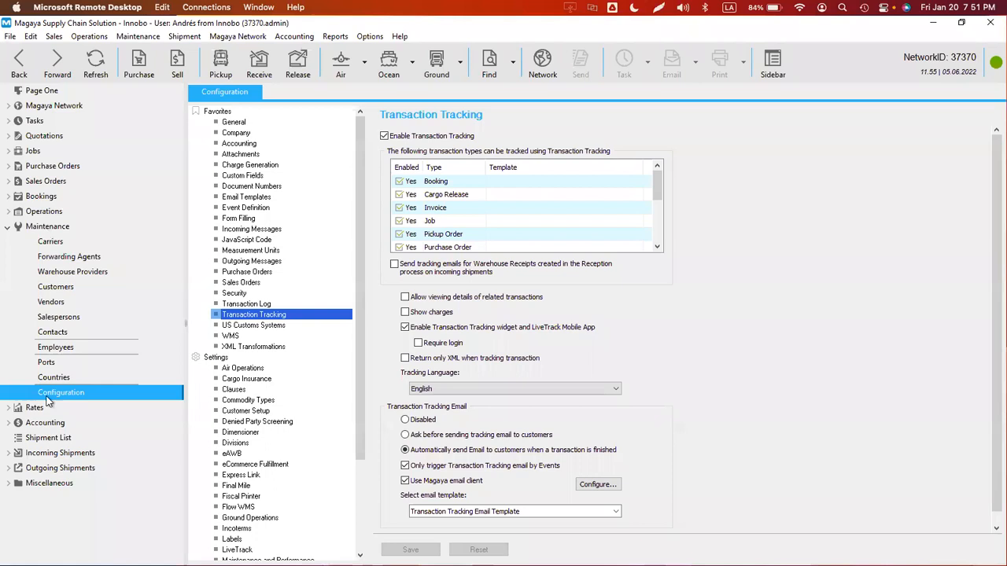
left_click(370, 36)
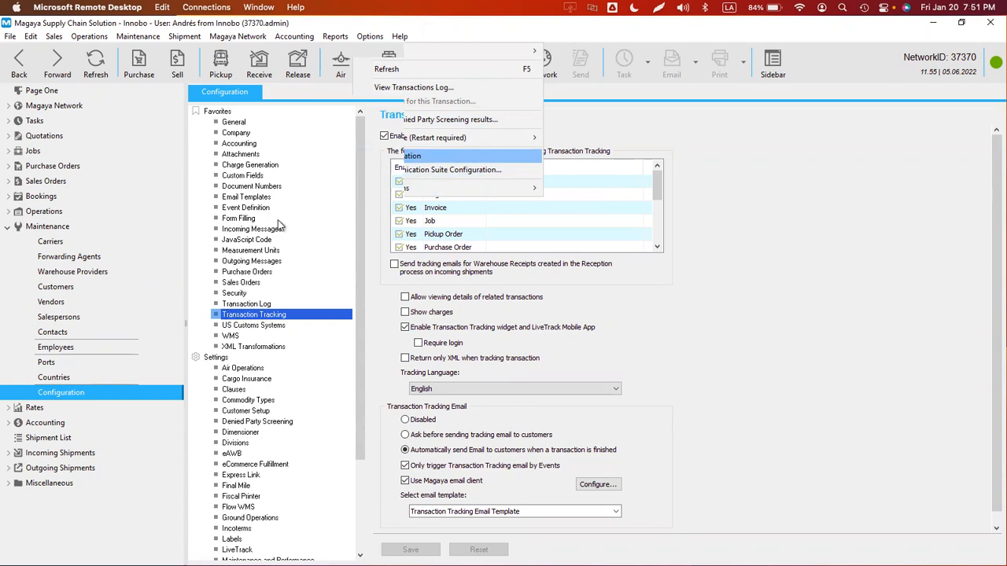
scroll(346, 387, "down", 4)
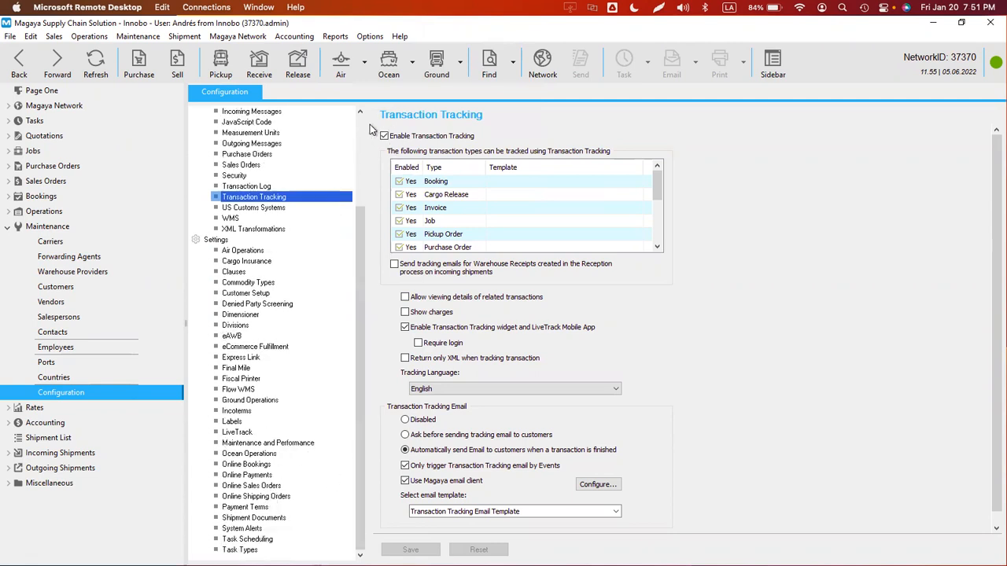
scroll(363, 134, "up", 4)
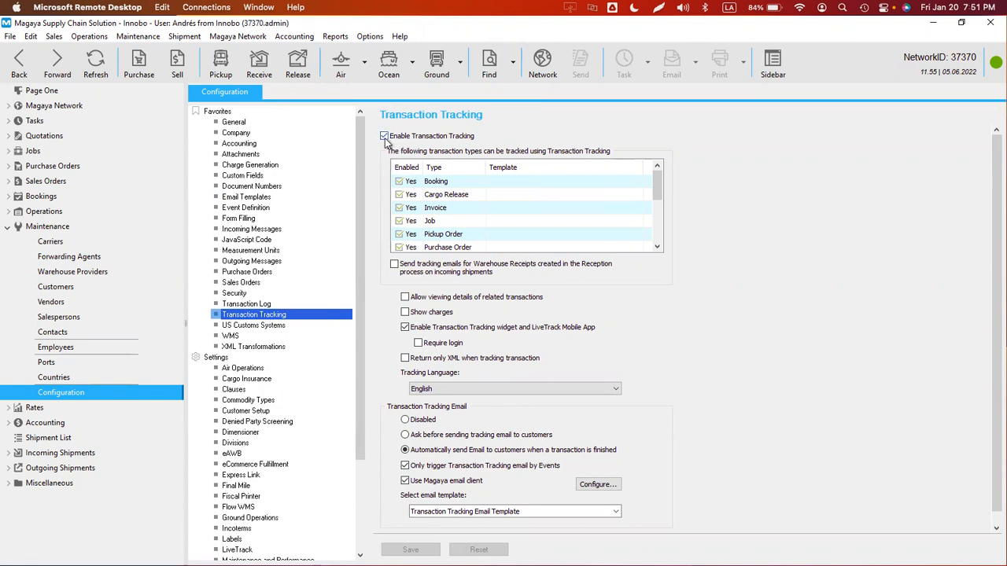
- Toggle the overall transaction tracking option and look over the transaction types list
left_click(384, 137)
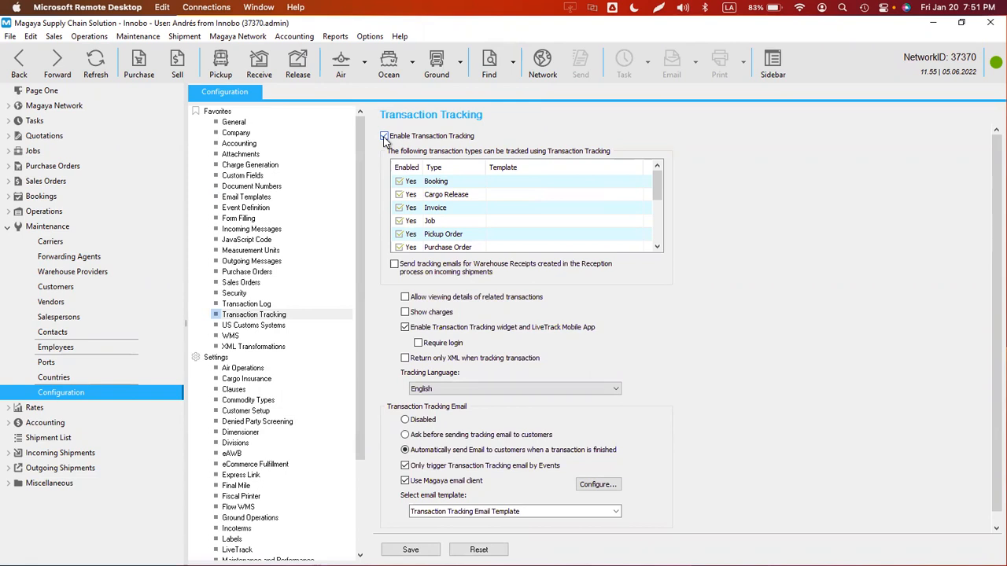
left_click(444, 182)
left_click(445, 196)
key("Down")
key("Down")
key("Down")
key("Down")
left_click(657, 247)
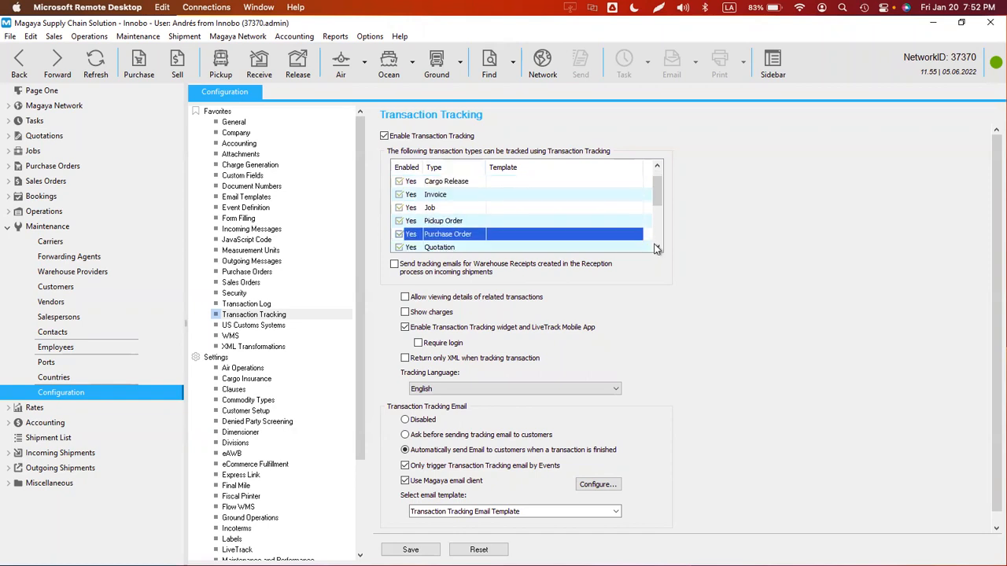
scroll(661, 186, "down", 4)
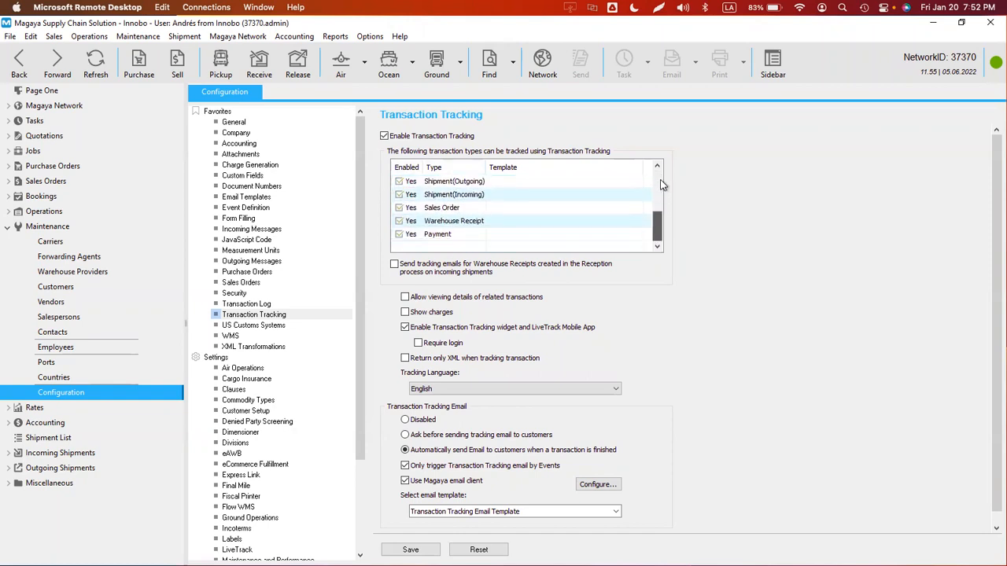
scroll(660, 186, "up", 4)
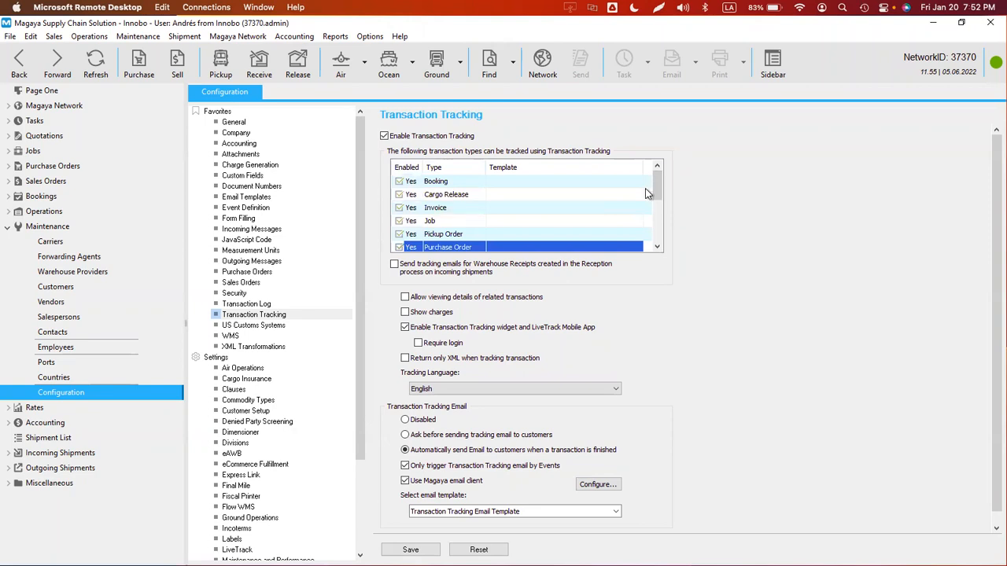
- Uncheck Enabled for Booking, Job, Purchase Order, Sales Order and Payment
left_click(399, 181)
left_click(451, 197)
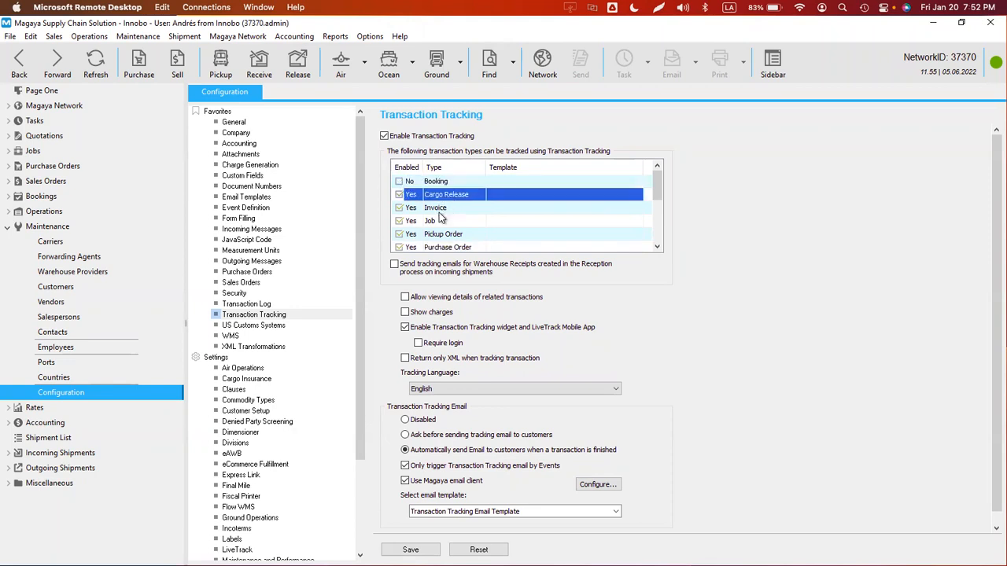
left_click(442, 209)
left_click(400, 221)
left_click(445, 237)
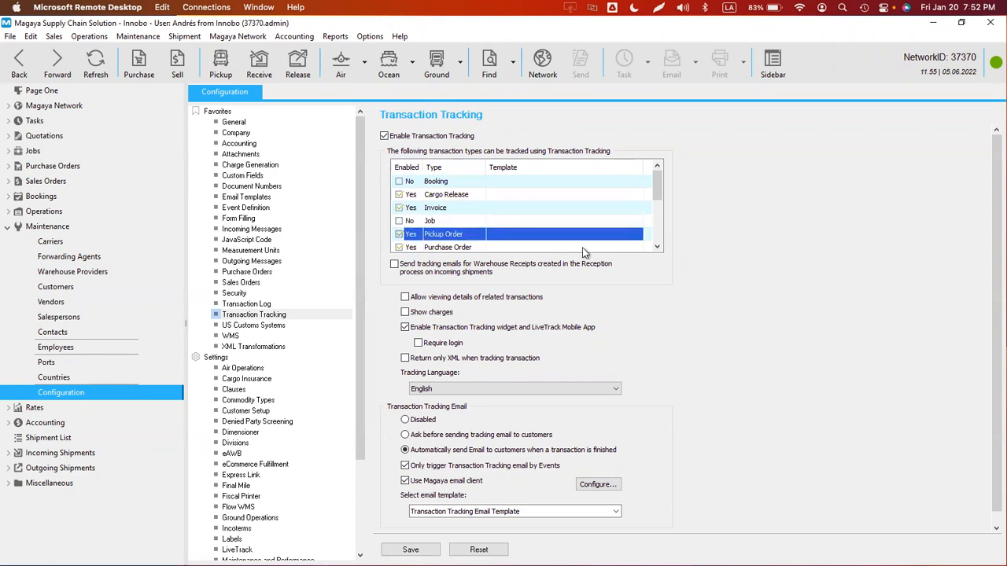
left_click(399, 247)
left_click_drag(655, 188, 621, 213)
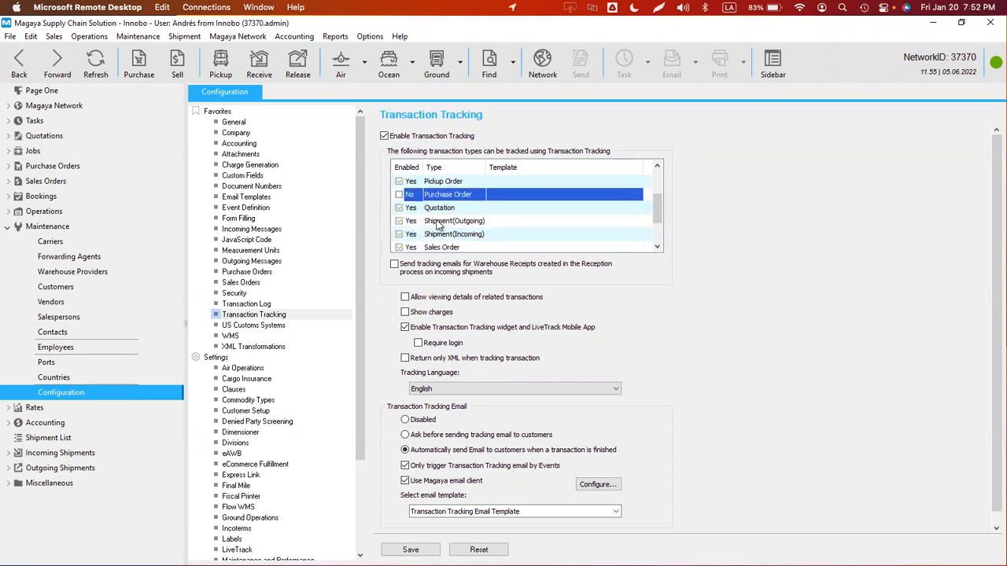
left_click(398, 247)
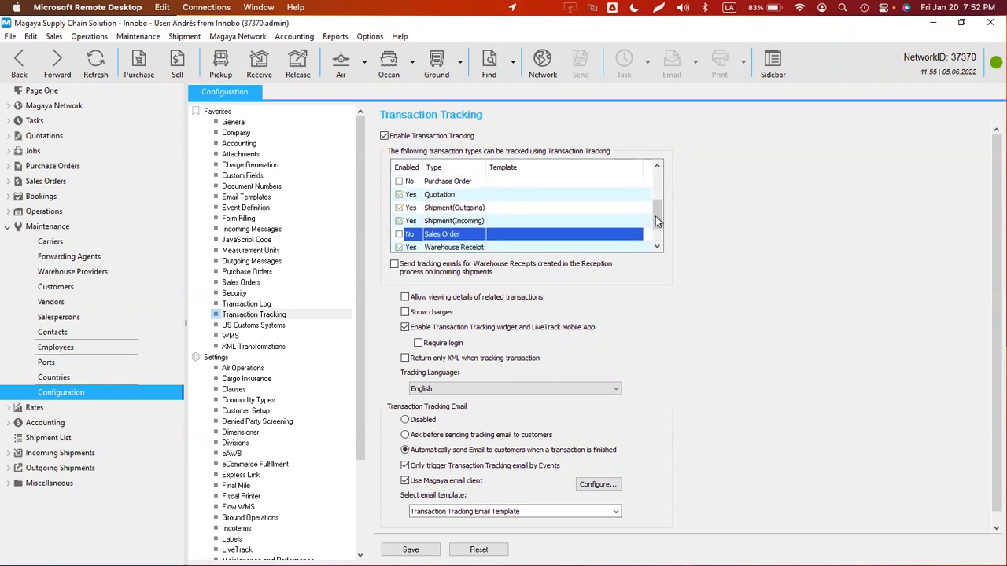
left_click_drag(657, 213, 657, 226)
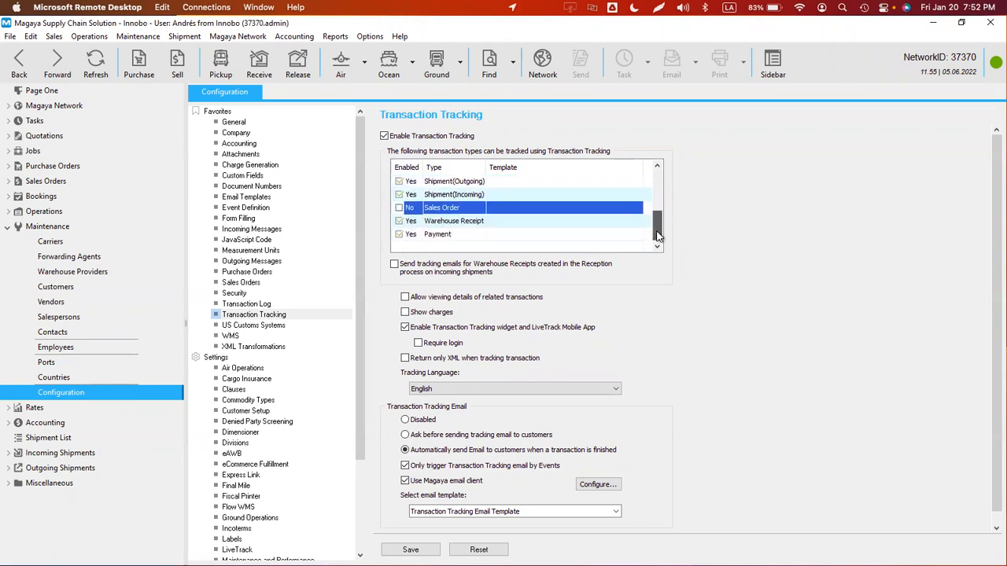
left_click(399, 235)
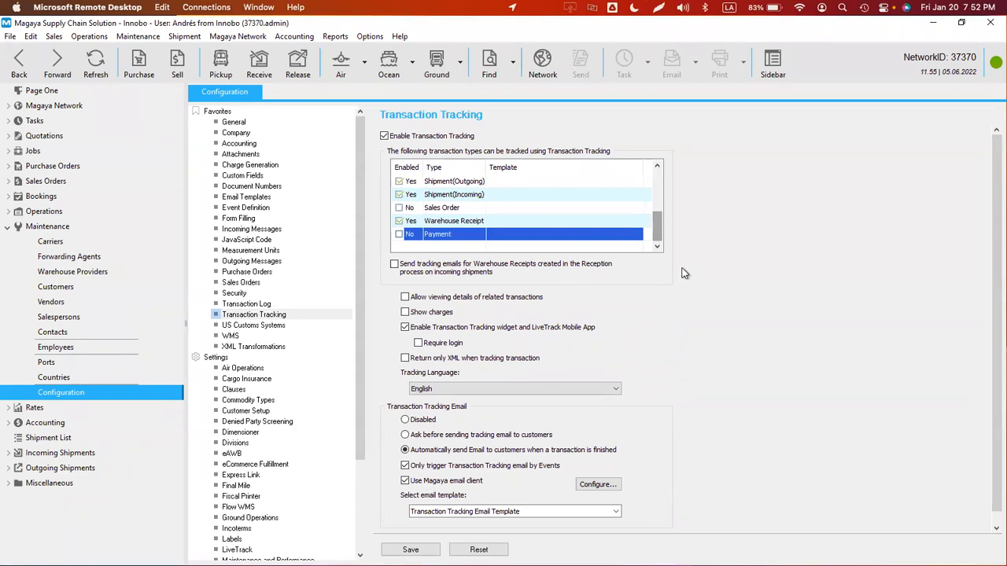
left_click_drag(659, 231, 663, 171)
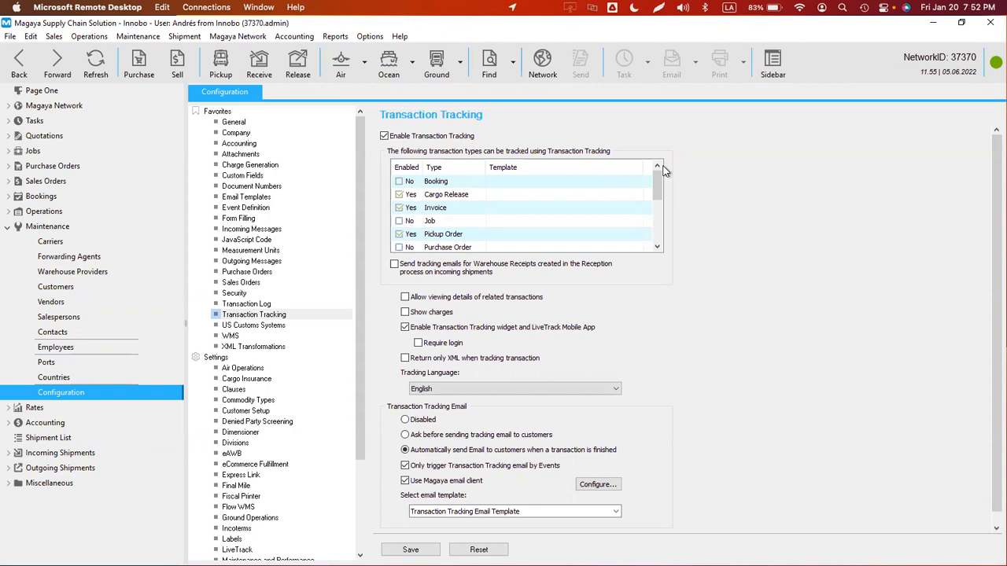
- Assign templates Test CR AD to Cargo Release, Default to Invoice and TestHA to Pickup Order
left_click(525, 197)
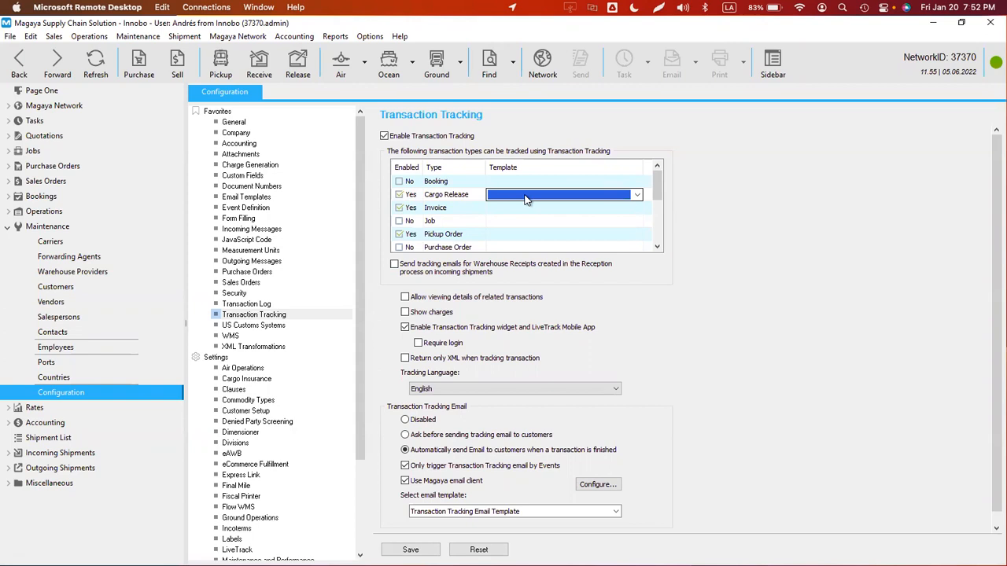
left_click(525, 199)
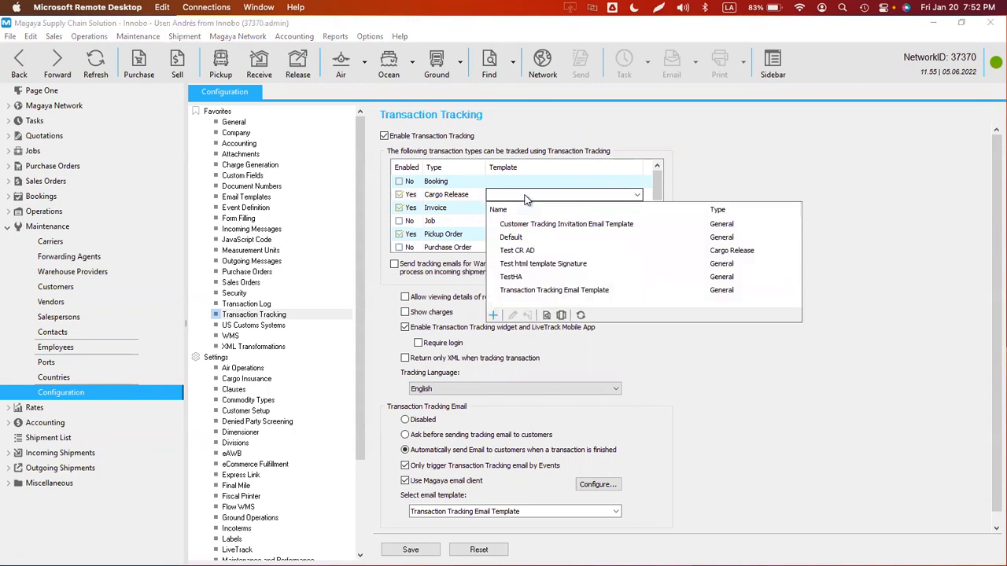
left_click(517, 251)
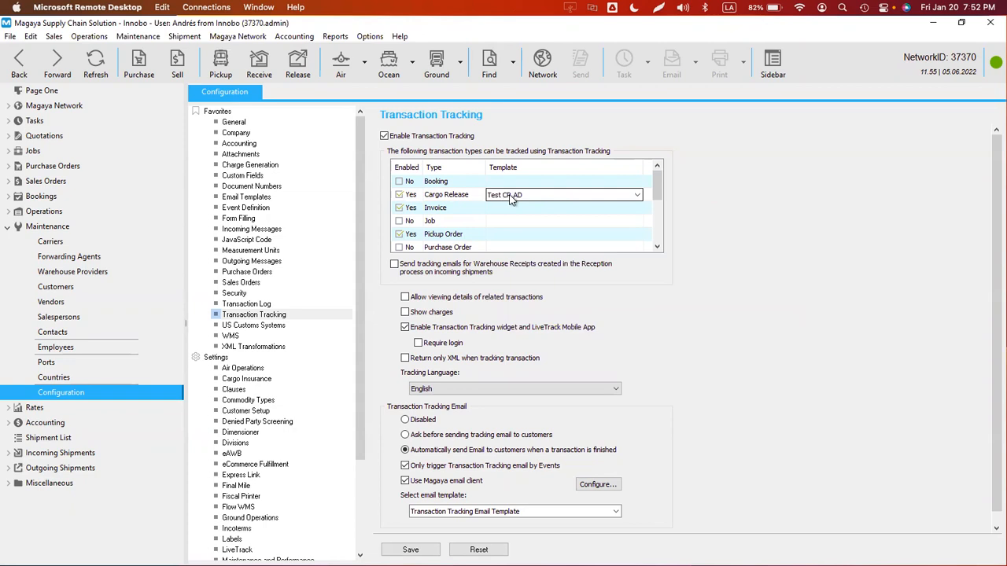
left_click(513, 208)
left_click(513, 210)
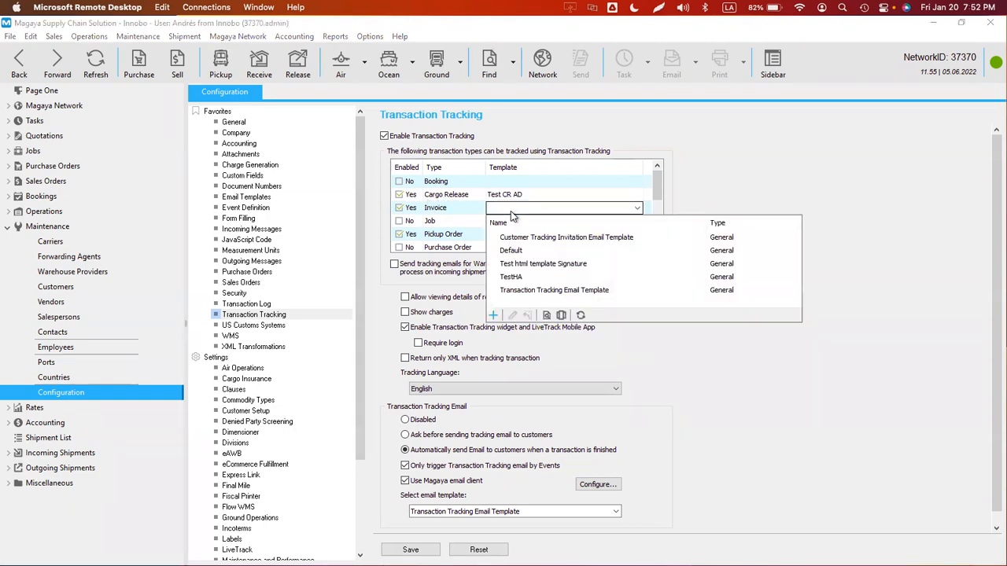
left_click(516, 252)
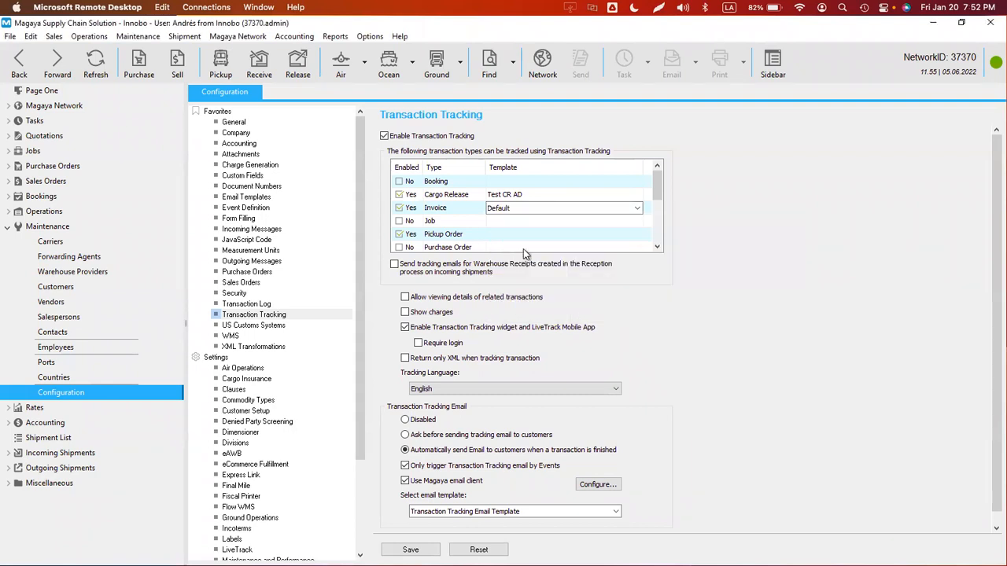
left_click(521, 233)
left_click(520, 234)
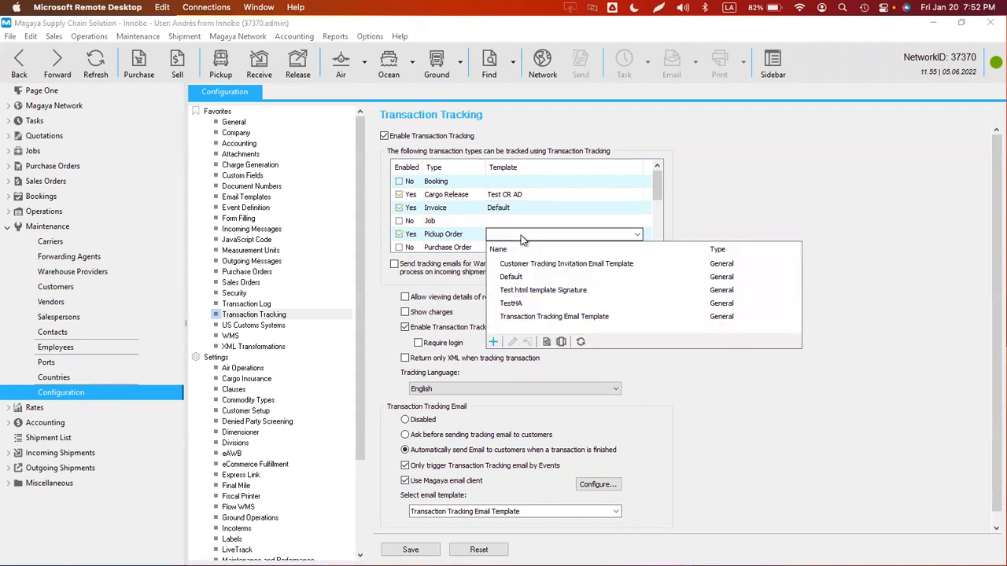
left_click(517, 307)
- Keep Transaction Tracking Email Template as the email template and save the settings
left_click_drag(658, 192, 655, 246)
left_click(481, 514)
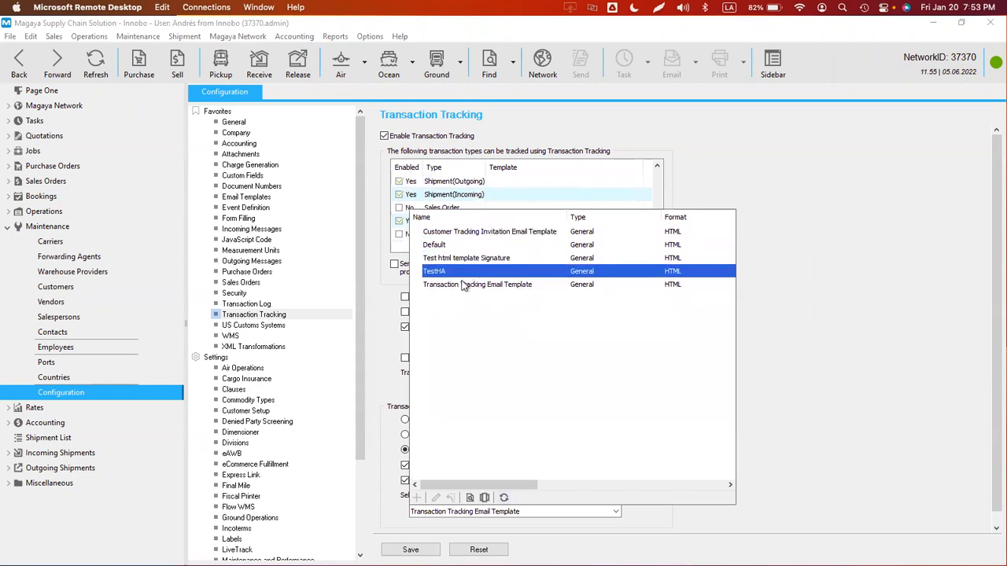
left_click(505, 514)
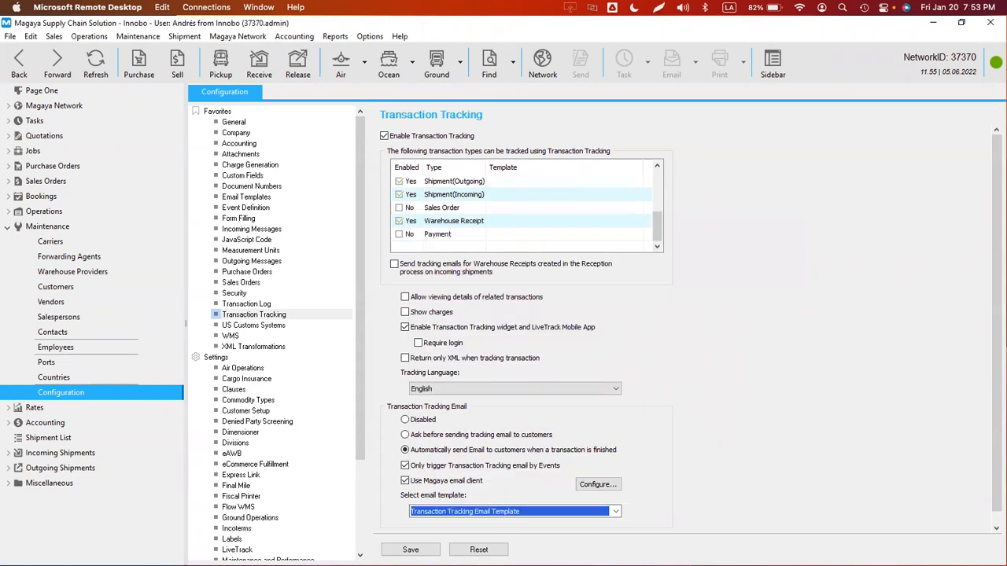
left_click(411, 549)
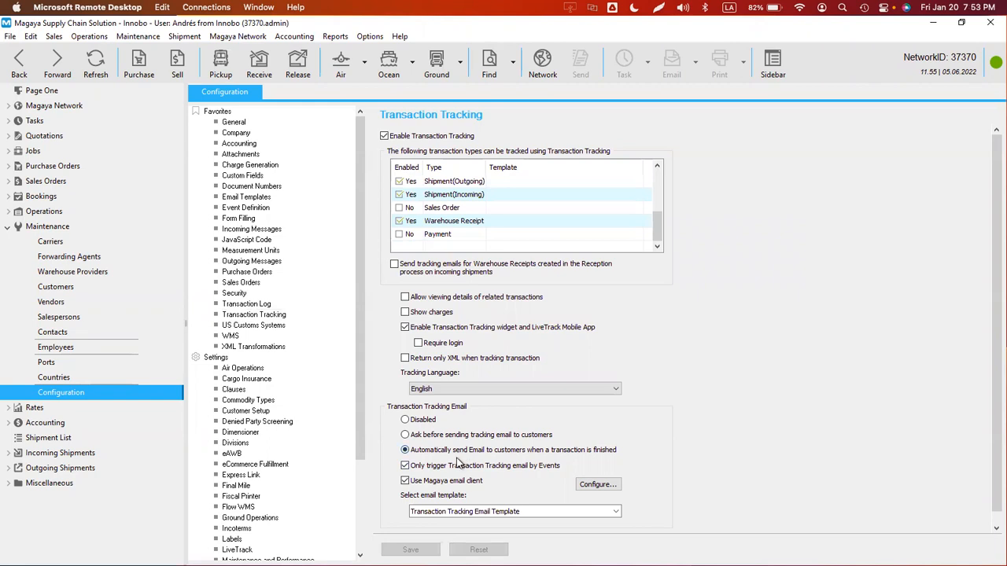
- Open the Transaction Tracking Email Template from Email Templates and inspect its greeting line
left_click(246, 197)
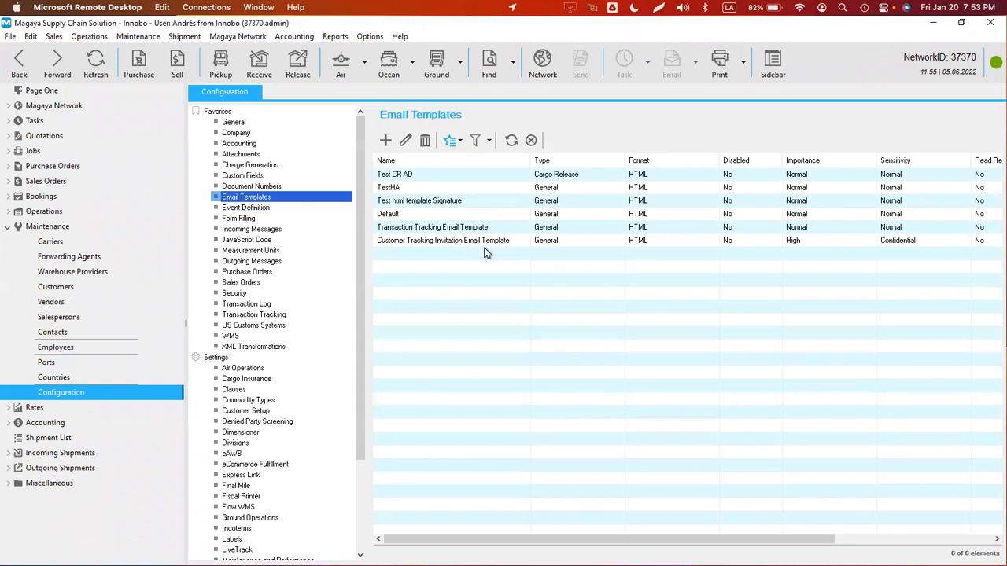
double_click(419, 232)
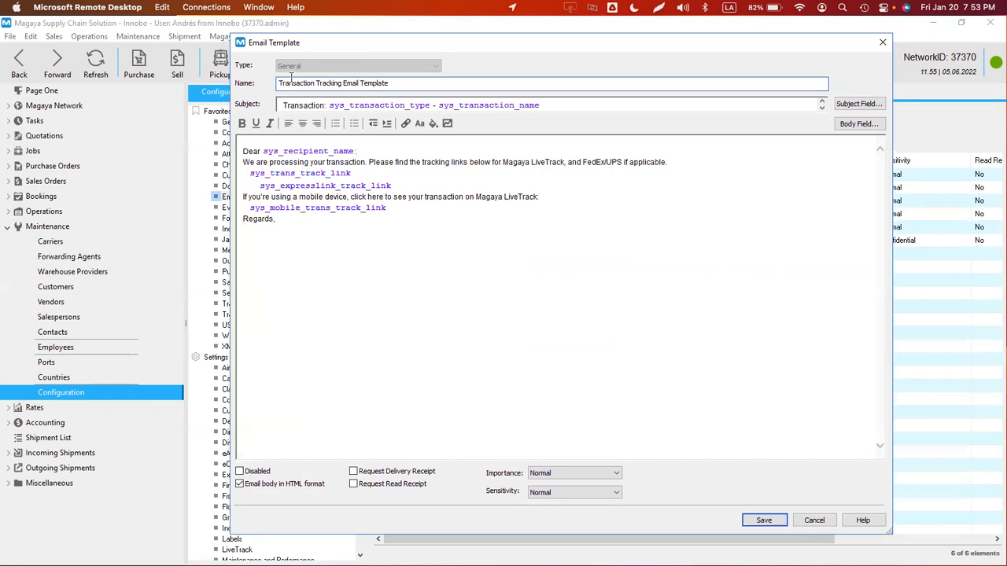
left_click(386, 151)
left_click_drag(249, 151, 378, 158)
left_click(374, 151)
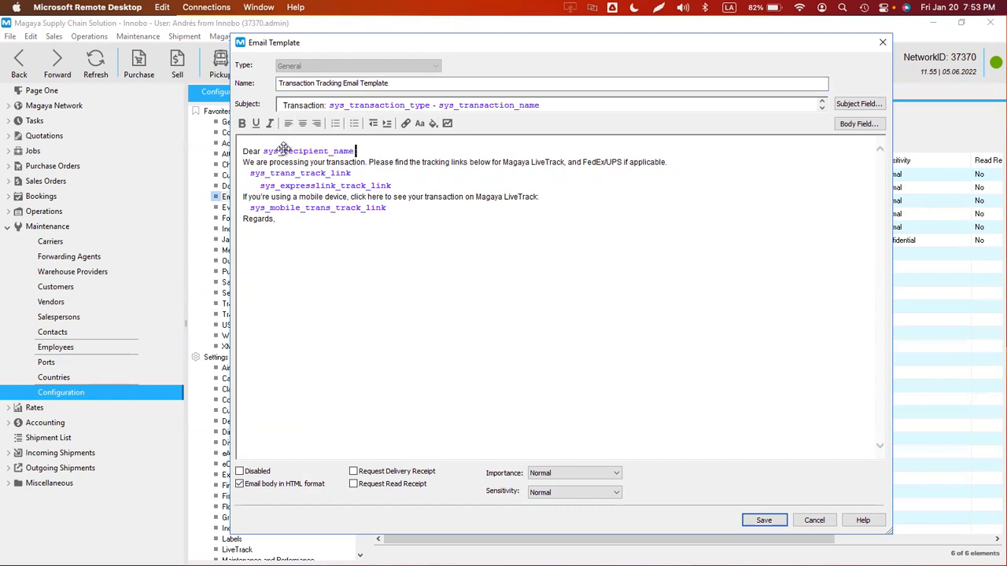
- Examine the subject's transaction type and name fields and the greeting's recipient name field
left_click(555, 104)
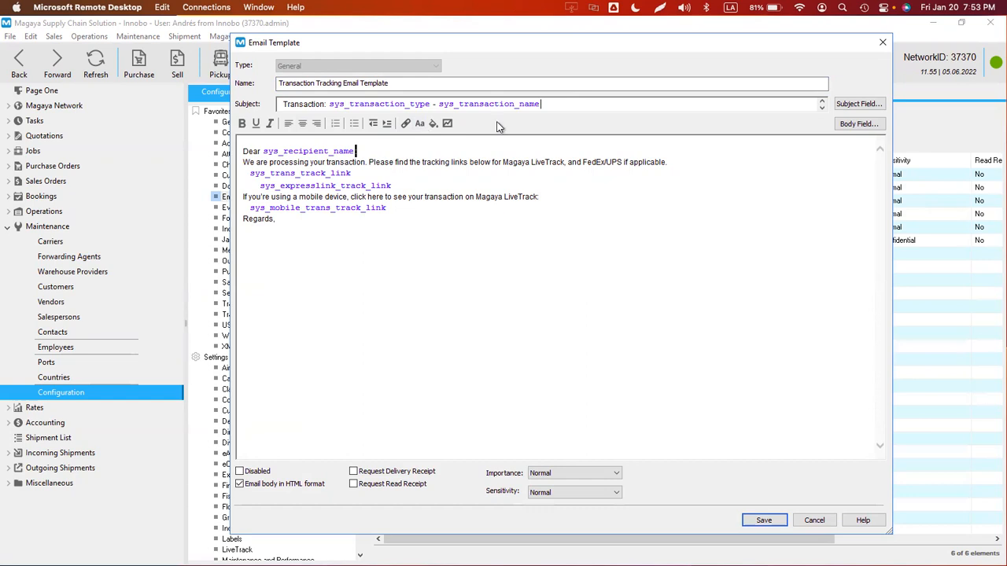
double_click(322, 104)
left_click(384, 105)
left_click(487, 105)
left_click(294, 154)
left_click(407, 154)
- Examine the body's sys_trans_track_link and express tracking link lines without changing them
left_click(463, 162)
left_click_drag(385, 176, 220, 177)
left_click(430, 191)
left_click(408, 183)
left_click(245, 174, "shift")
left_click(505, 190)
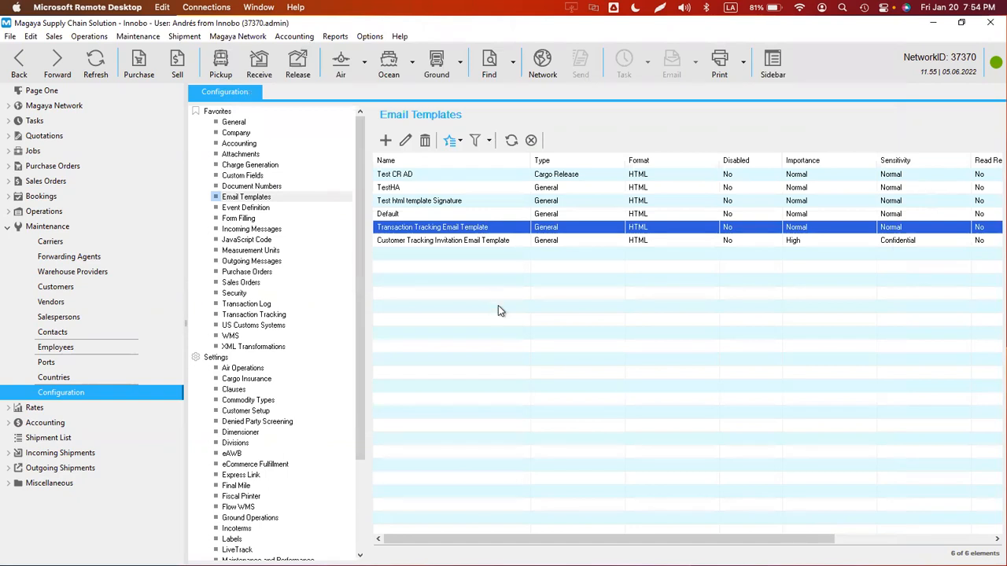
- Sort templates by Type and review Default, Test CR AD and Test html template Signature unchanged
double_click(397, 214)
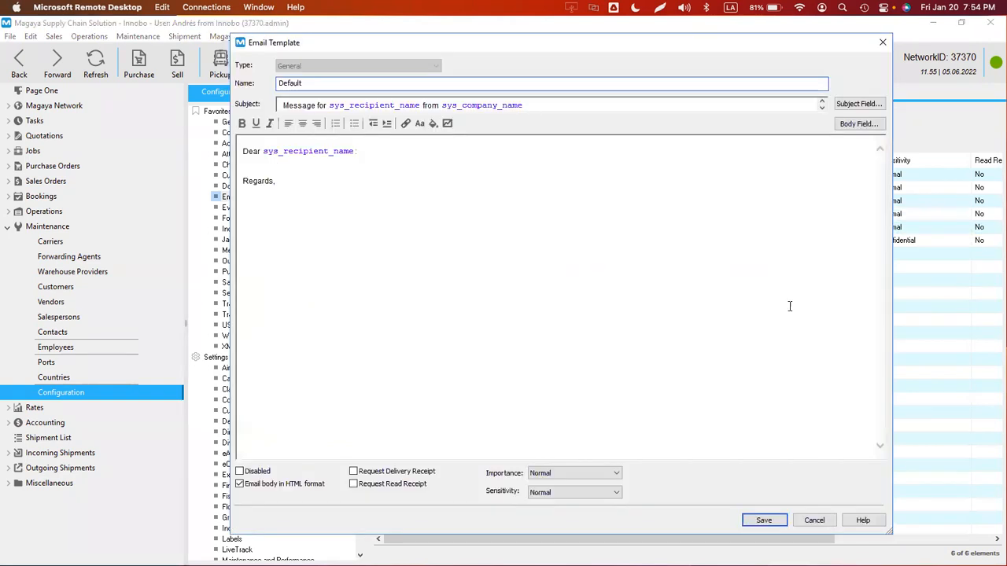
left_click(814, 519)
left_click(554, 156)
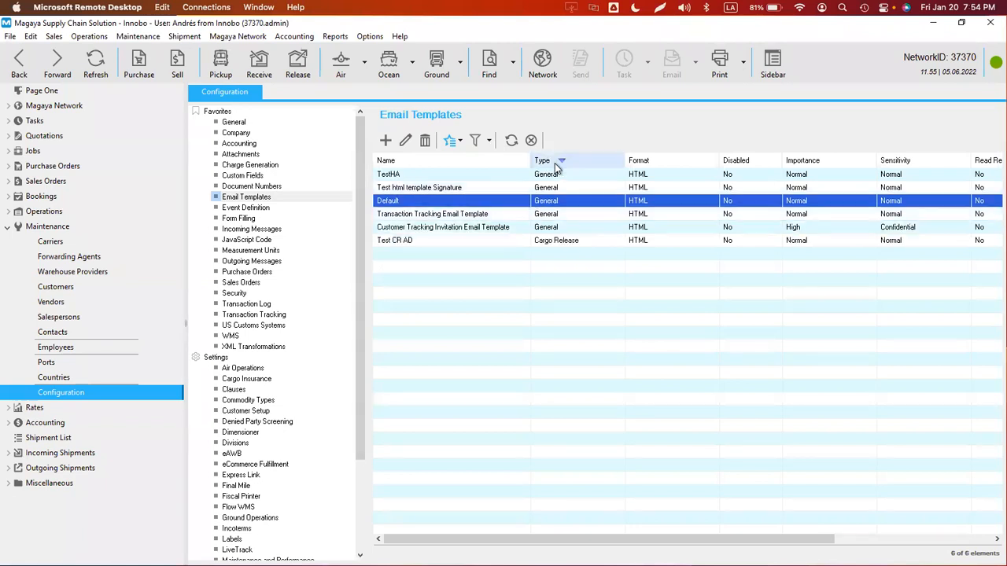
double_click(541, 243)
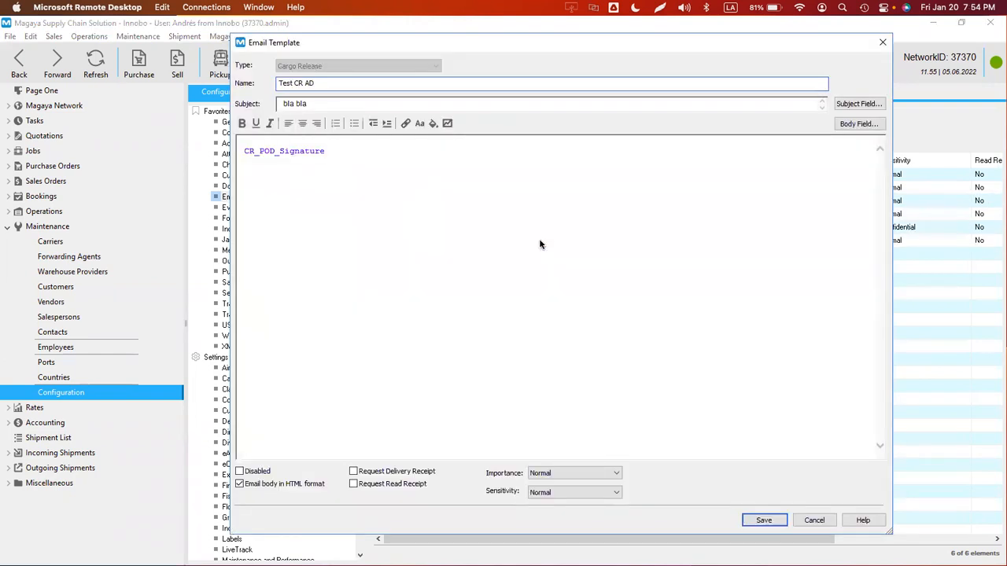
left_click(814, 521)
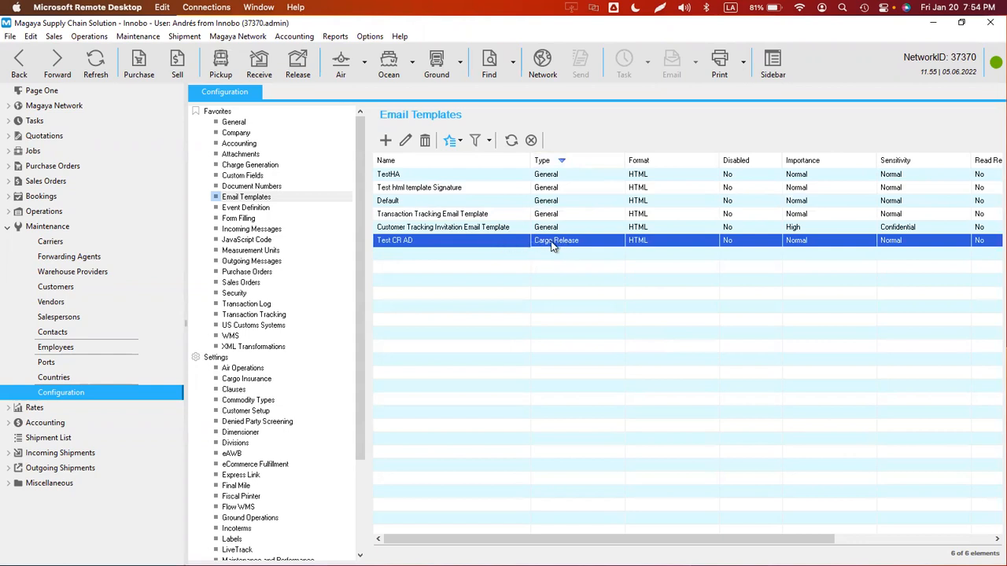
double_click(439, 192)
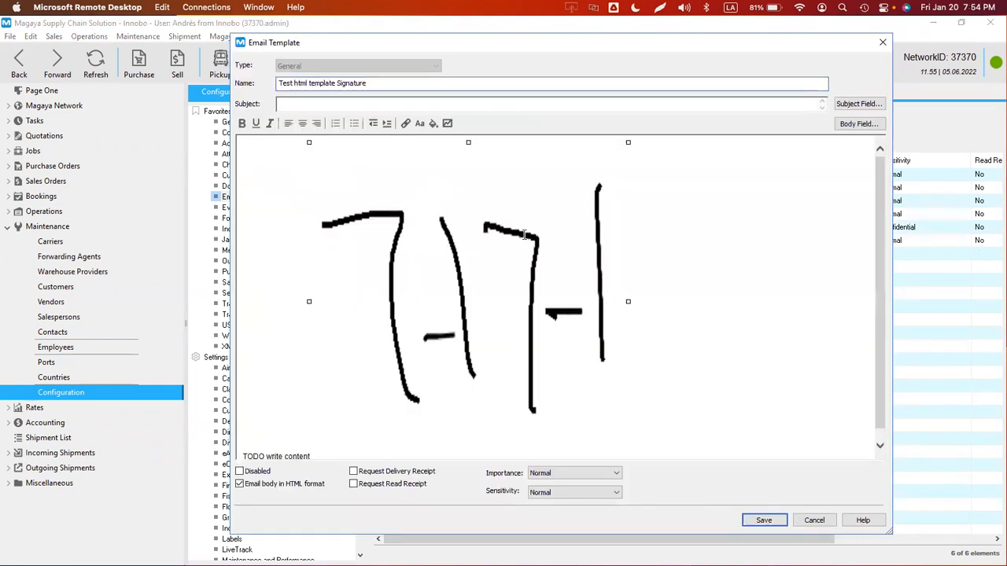
left_click(814, 519)
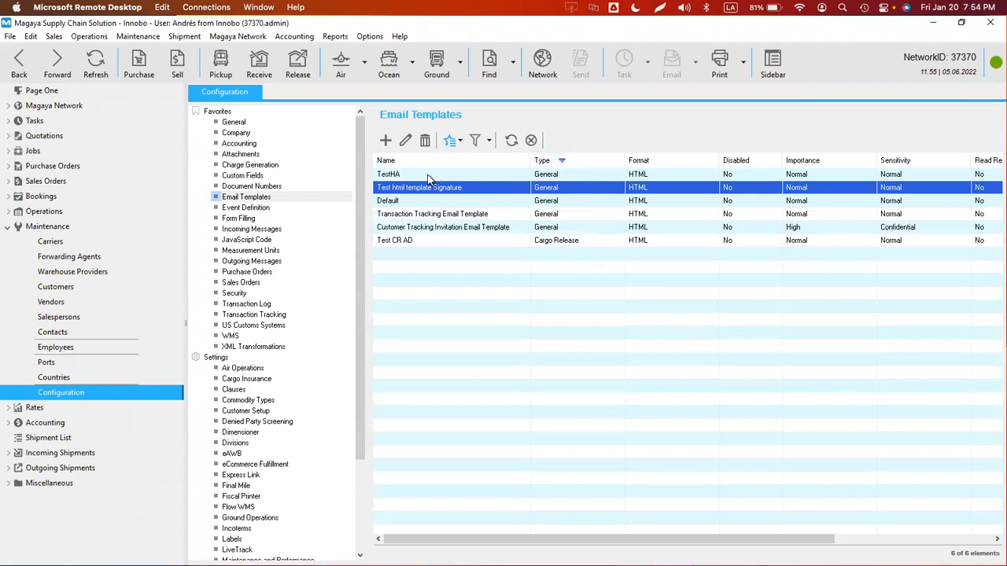
- Review the TestHA template's InnoBot signature body and close it without saving
double_click(412, 176)
left_click(738, 375)
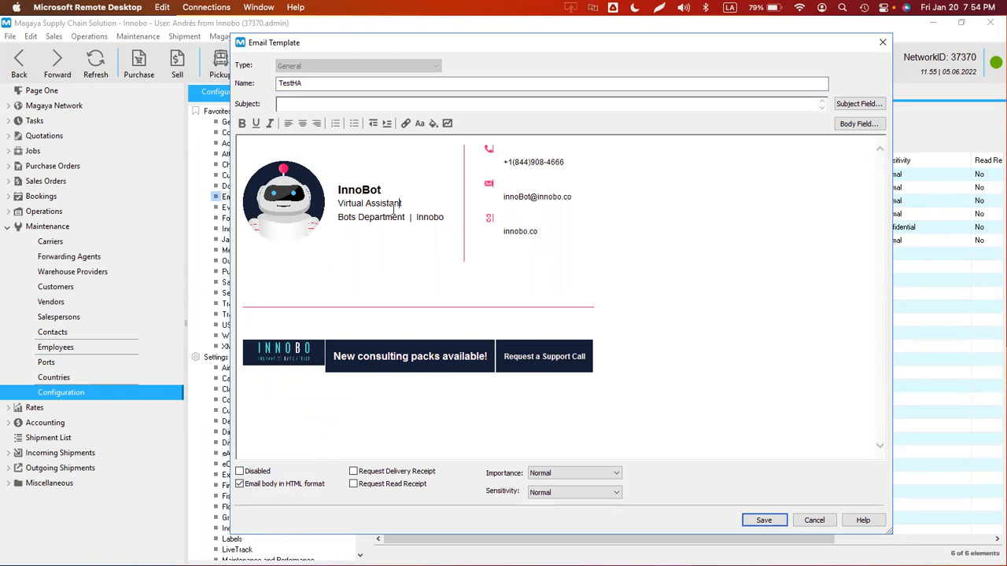
left_click(348, 218)
left_click(360, 192)
left_click(812, 521)
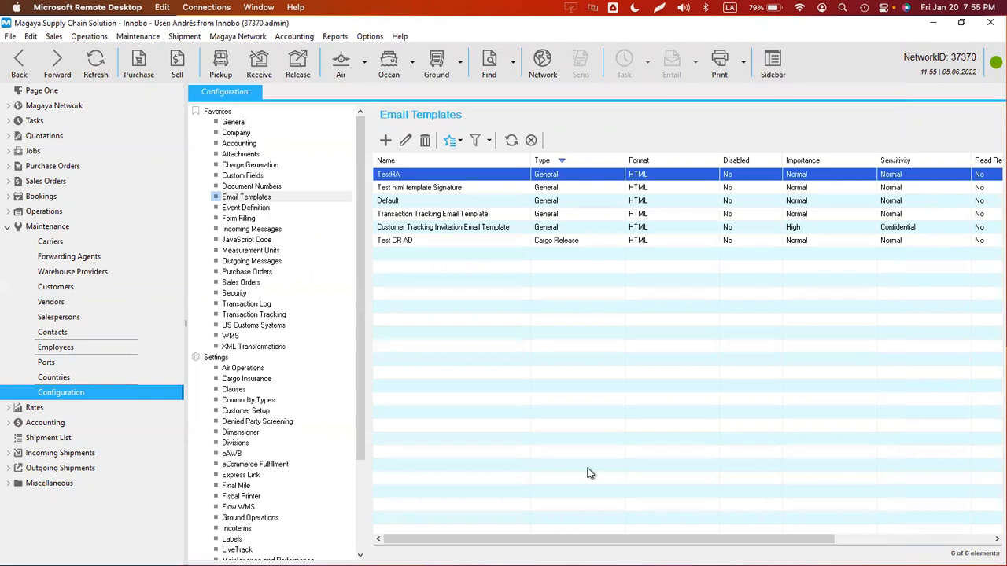
double_click(401, 175)
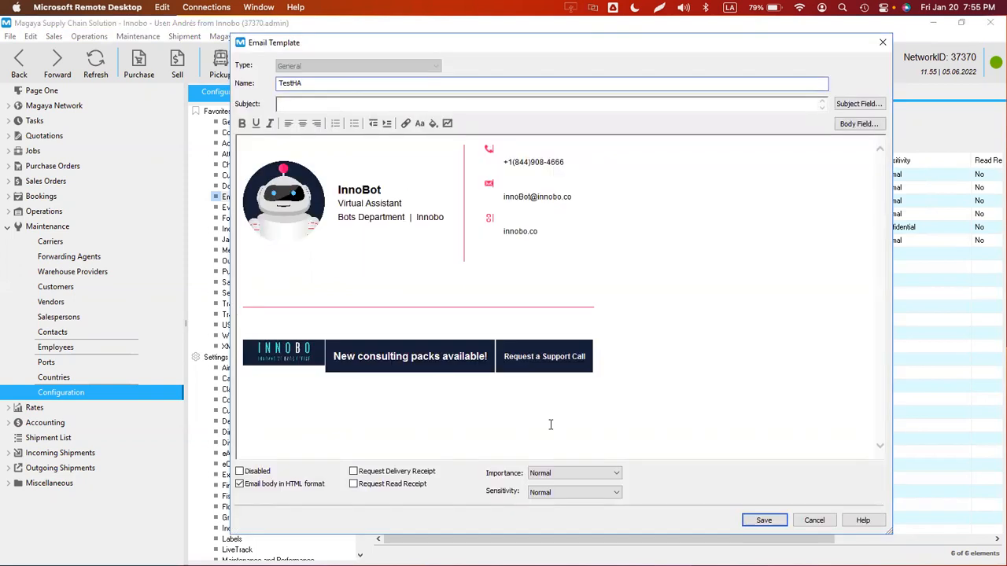
left_click(810, 521)
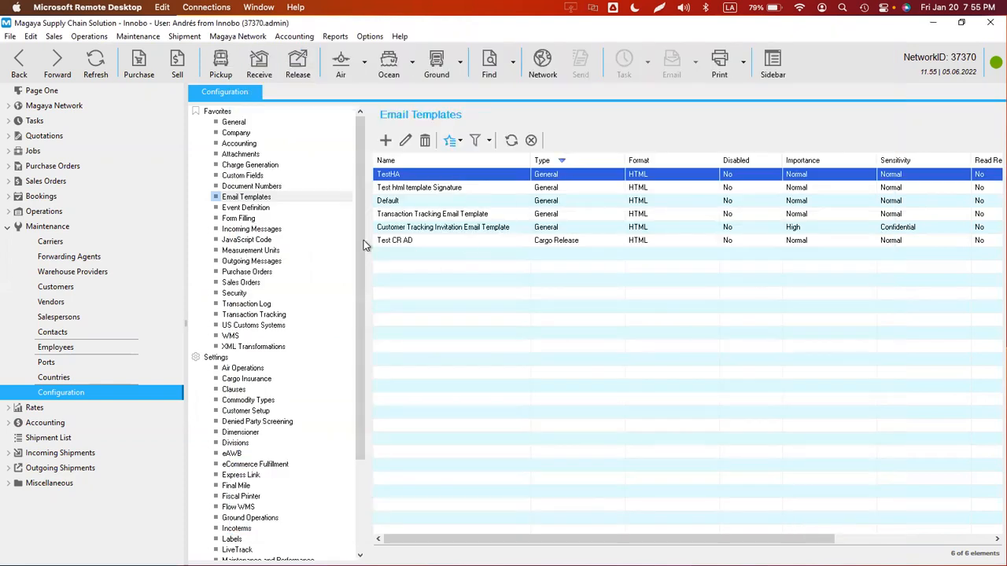
- Check the Template cells for Cargo Release, Invoice and Pickup Order on Transaction Tracking
left_click(258, 315)
left_click(505, 196)
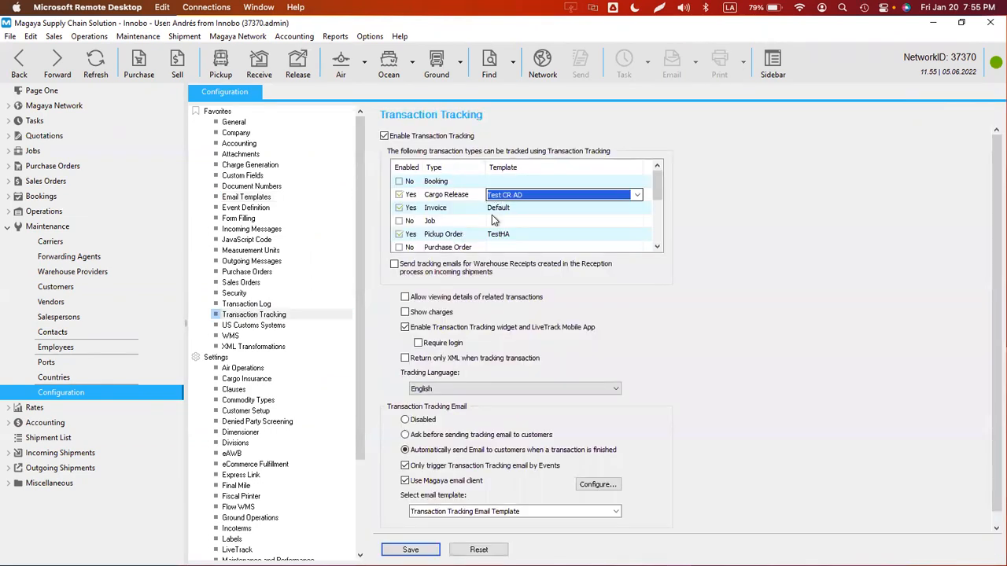
left_click(497, 208)
left_click(508, 235)
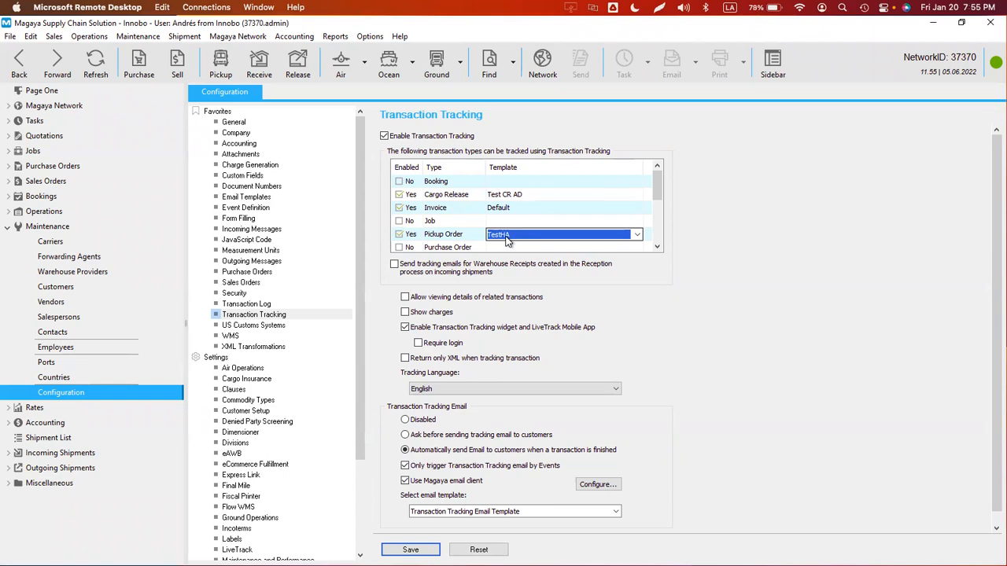
- Go to Magaya Network > Sent, saving the tracking settings, and widen the Identification column
left_click(247, 37)
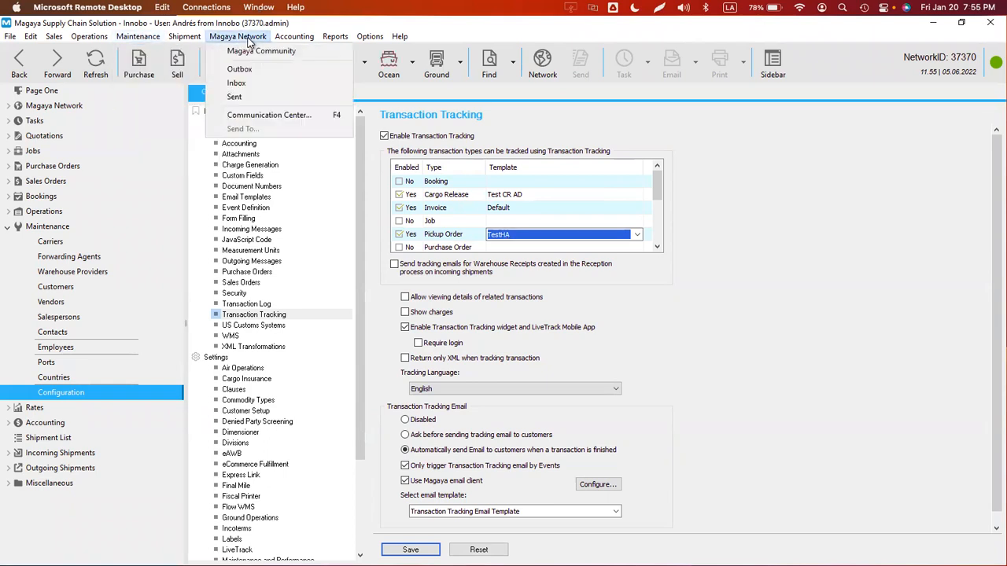
left_click(241, 96)
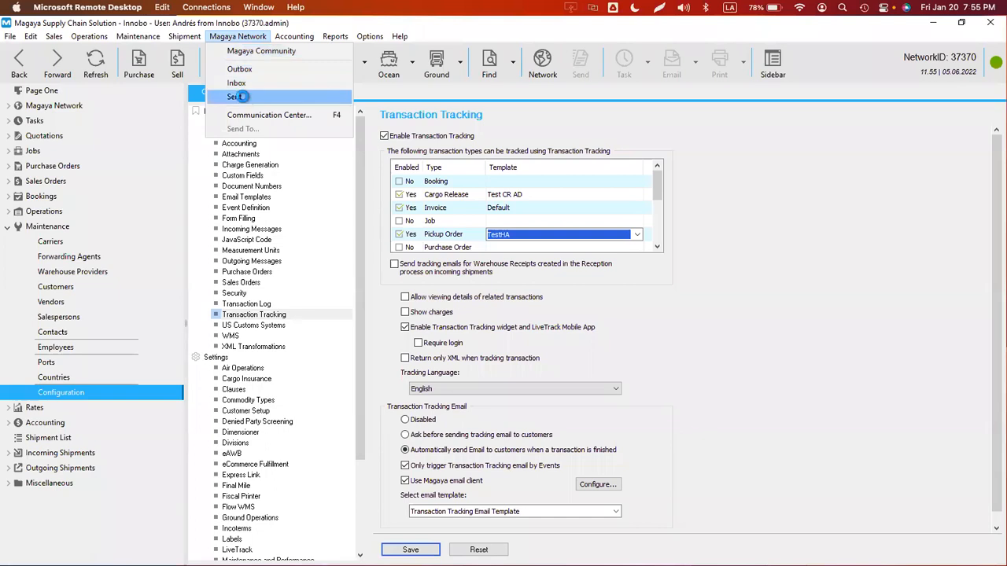
left_click(545, 325)
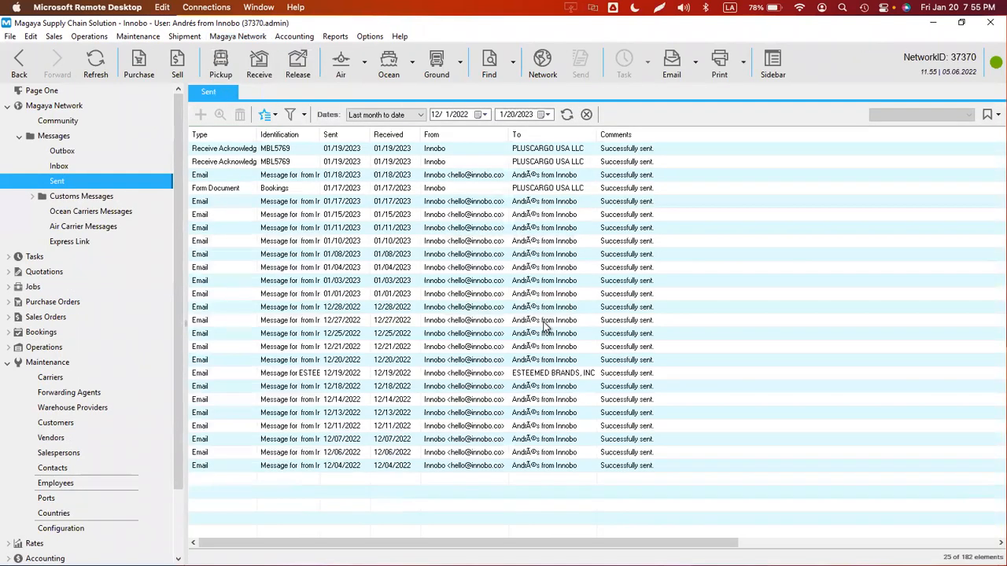
double_click(319, 136)
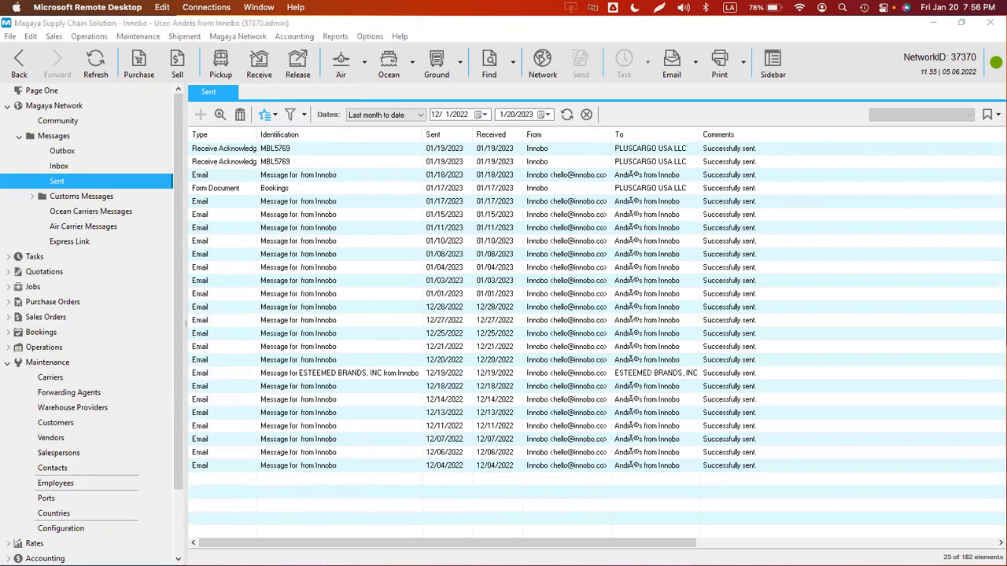
- Set the Sent folder's Dates filter to All to list all 182 messages
left_click(393, 373)
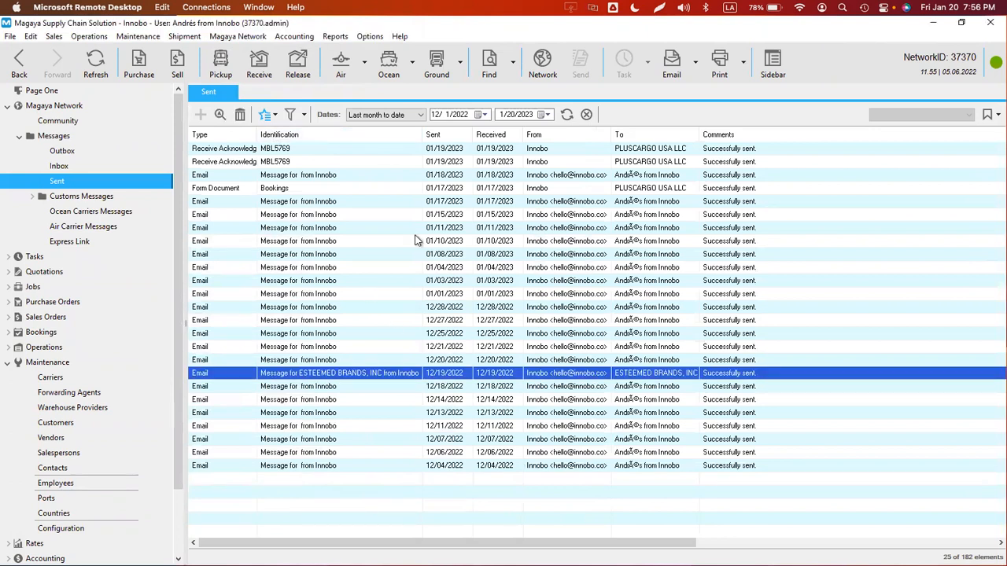
left_click(308, 362)
left_click(376, 118)
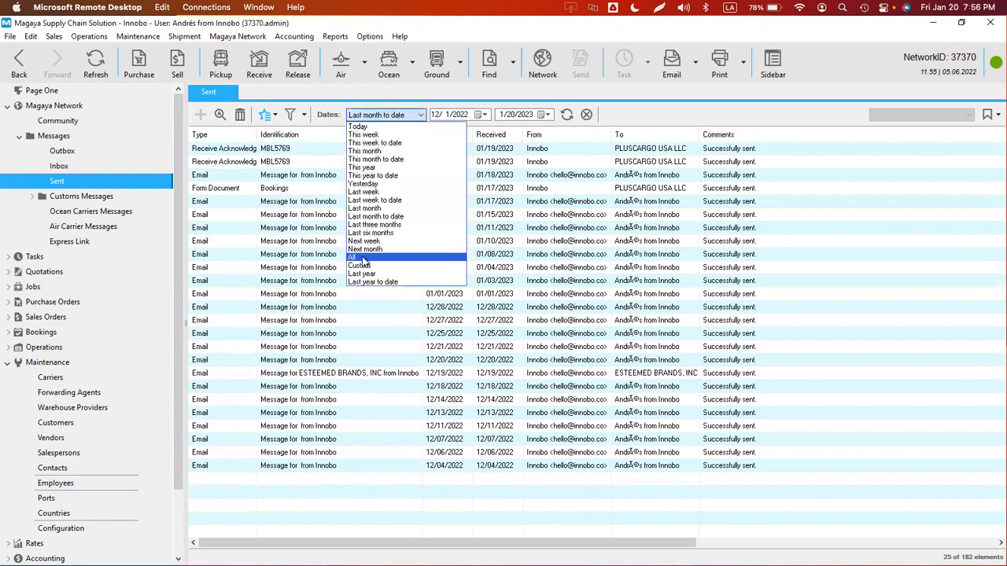
left_click(362, 258)
scroll(397, 295, "down", 6)
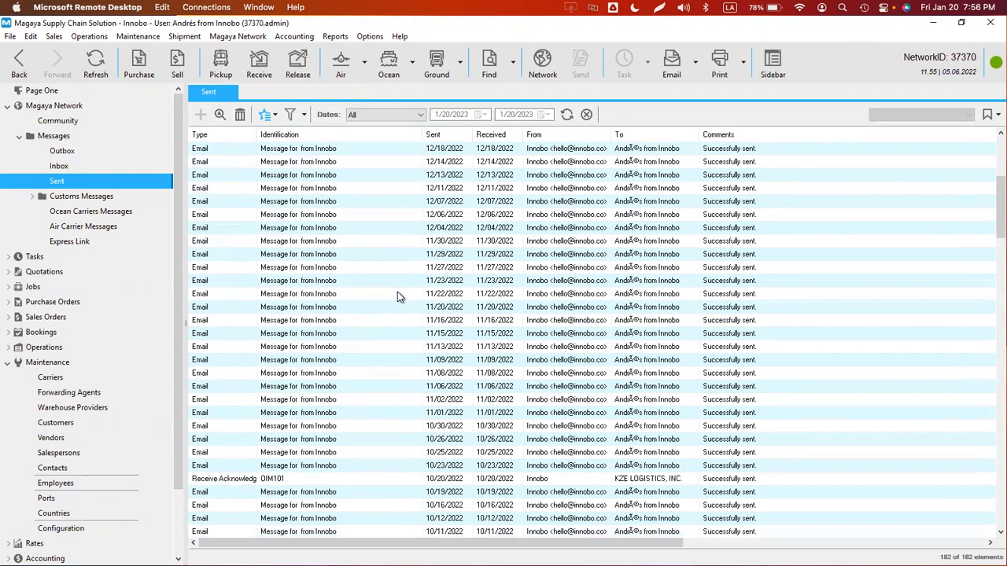
scroll(397, 296, "down", 20)
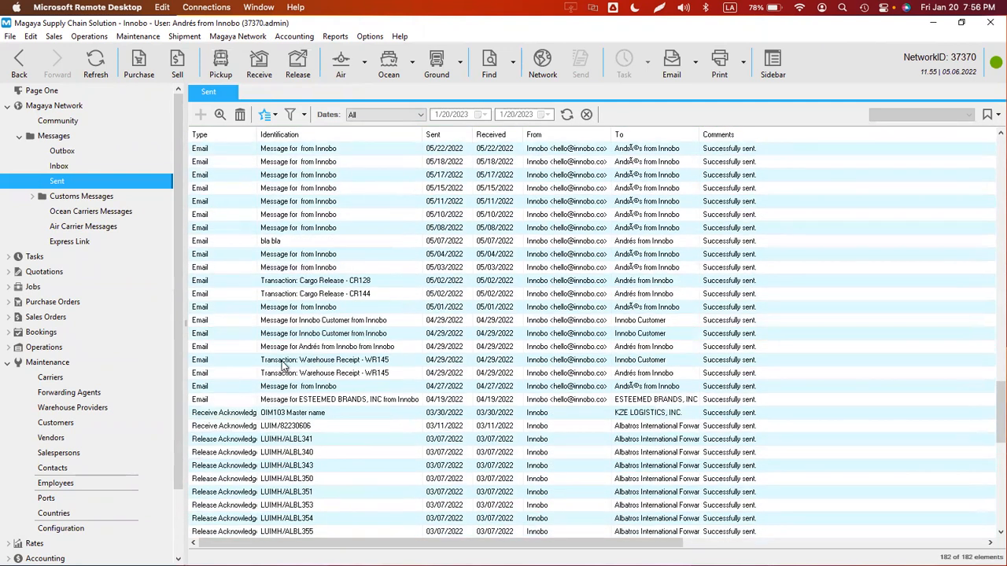
double_click(282, 362)
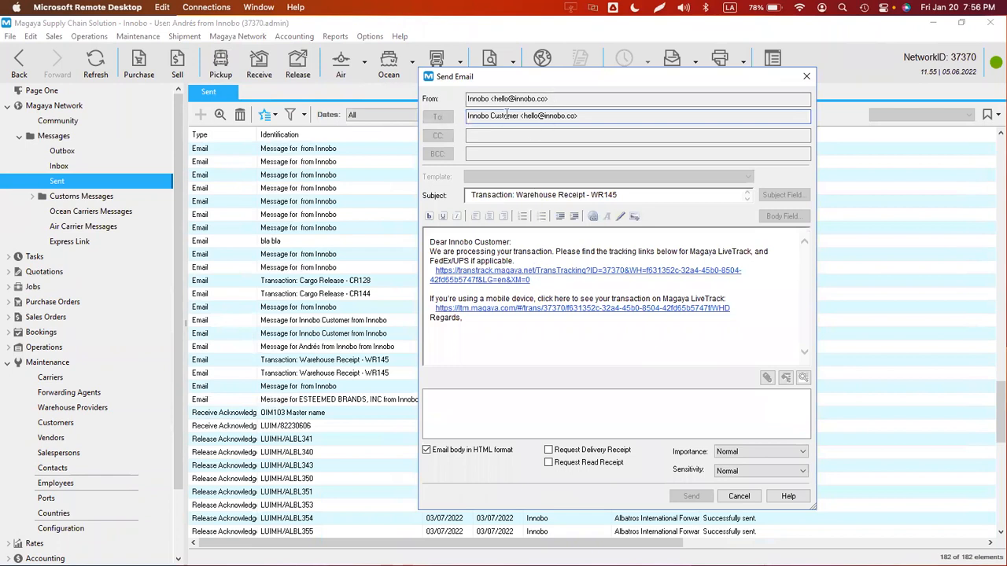
triple_click(507, 116)
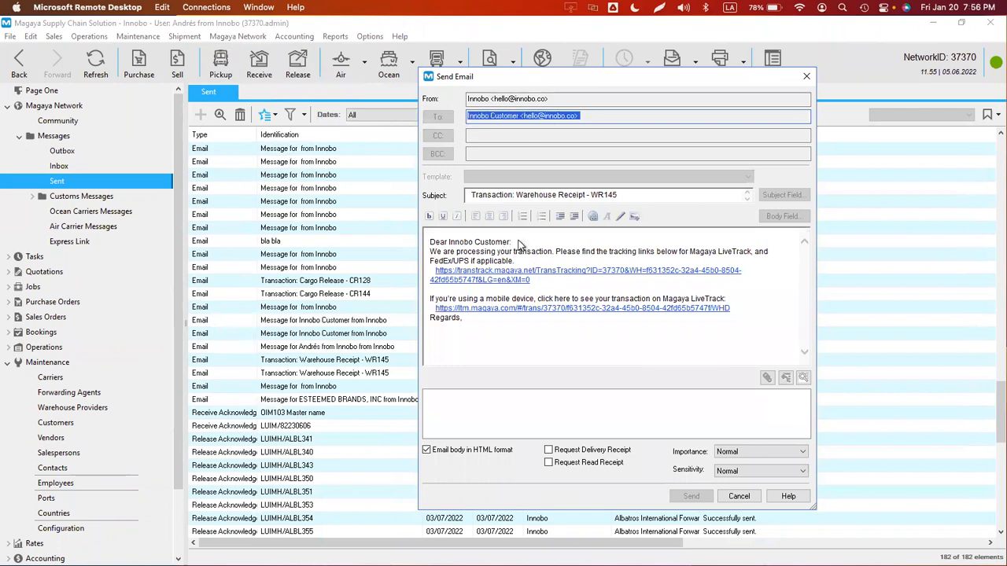
triple_click(464, 244)
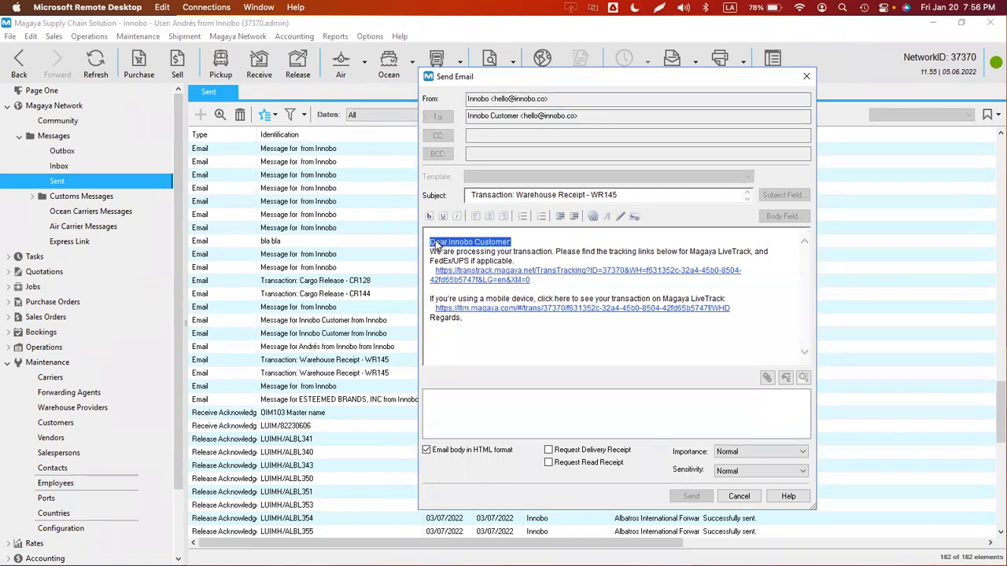
double_click(439, 243)
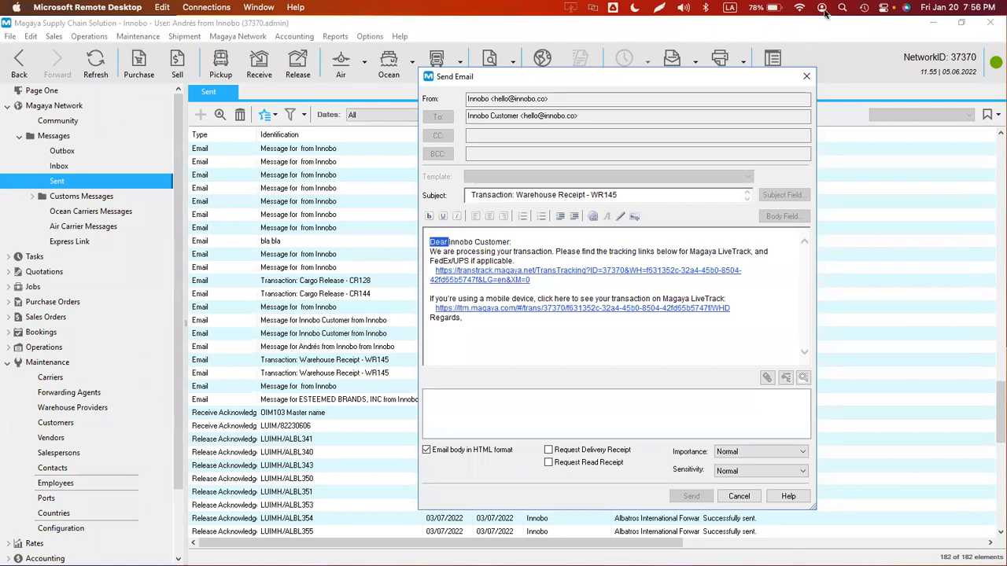
left_click(806, 76)
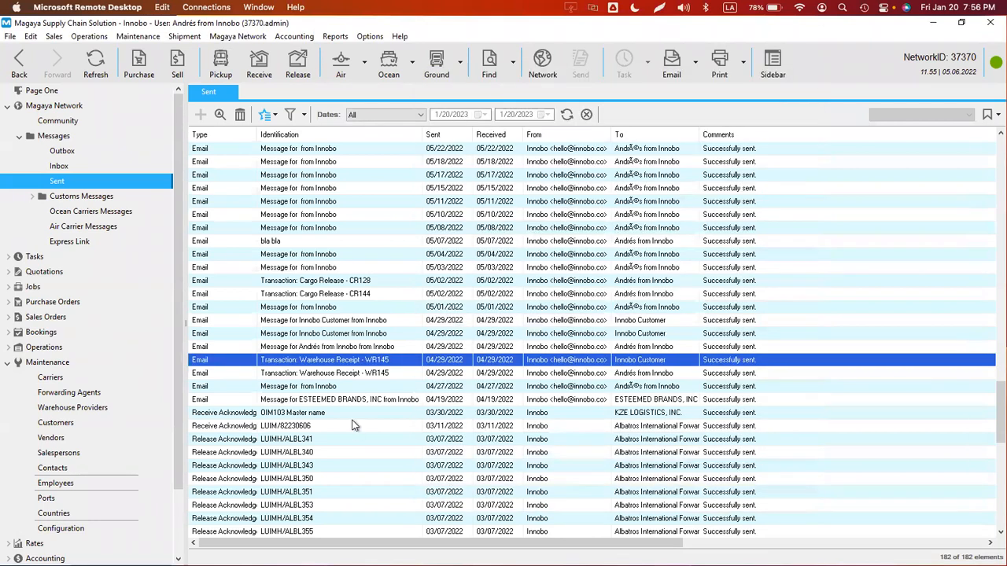
left_click(320, 387)
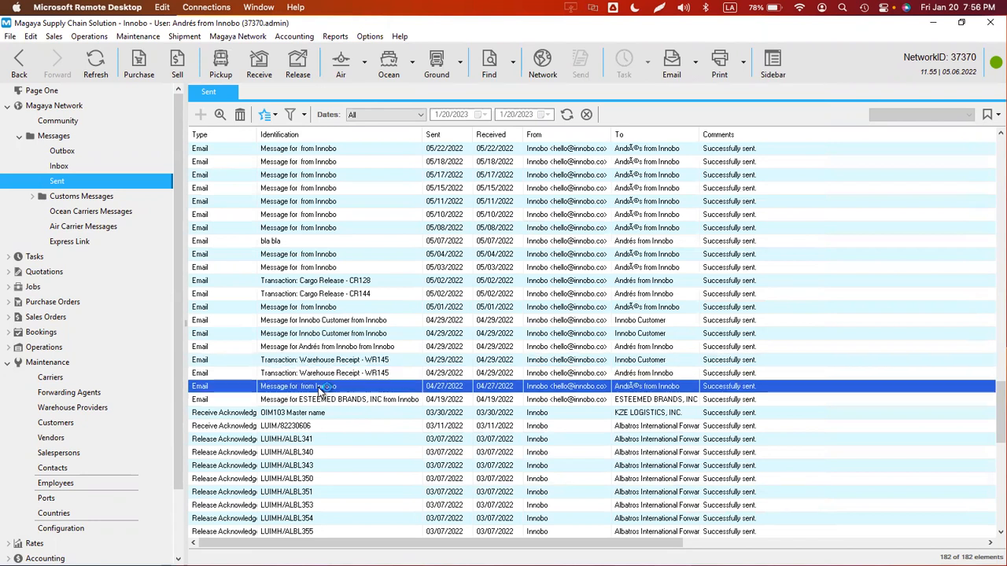
double_click(320, 389)
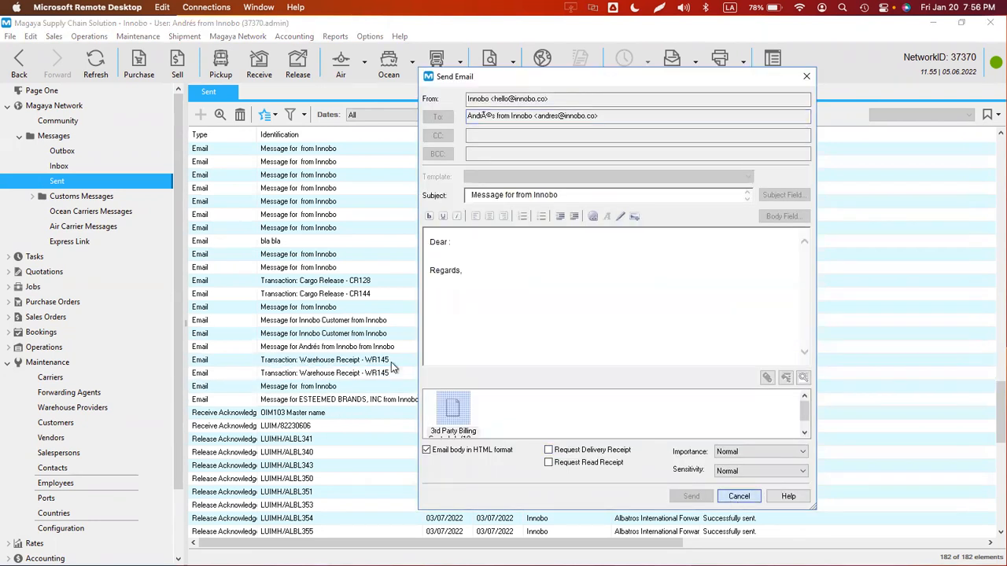
key("Escape")
double_click(340, 401)
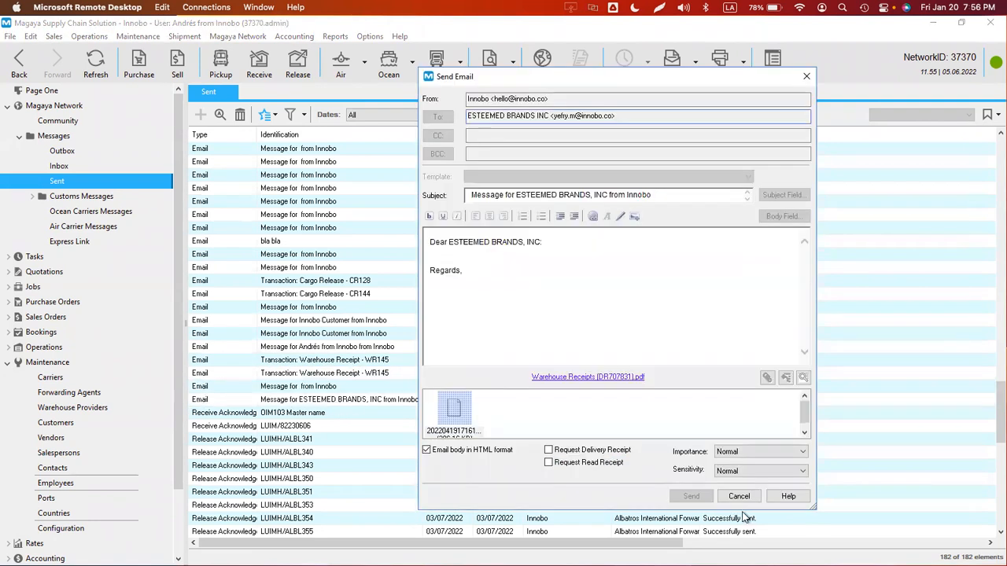
left_click(739, 496)
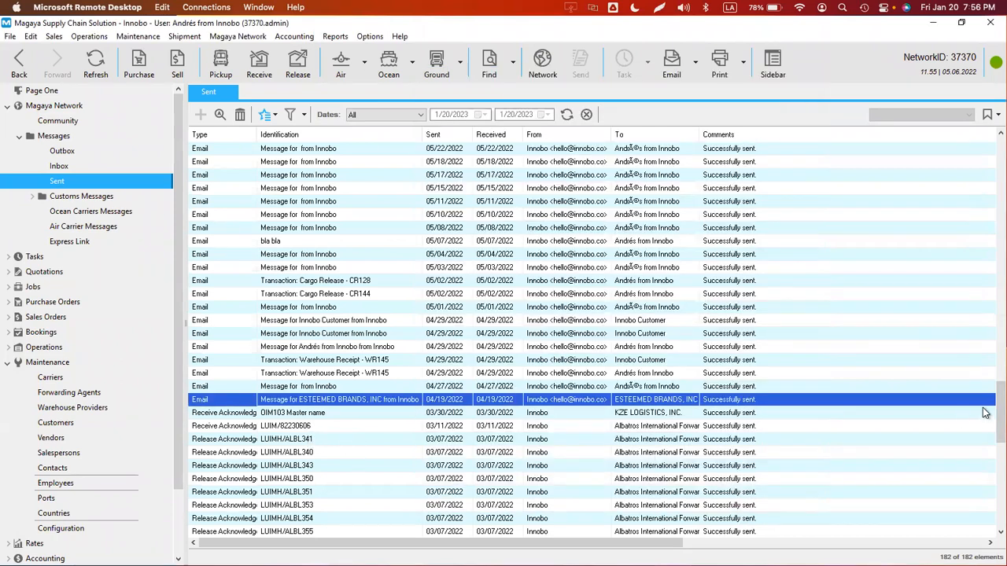
left_click_drag(985, 412, 984, 501)
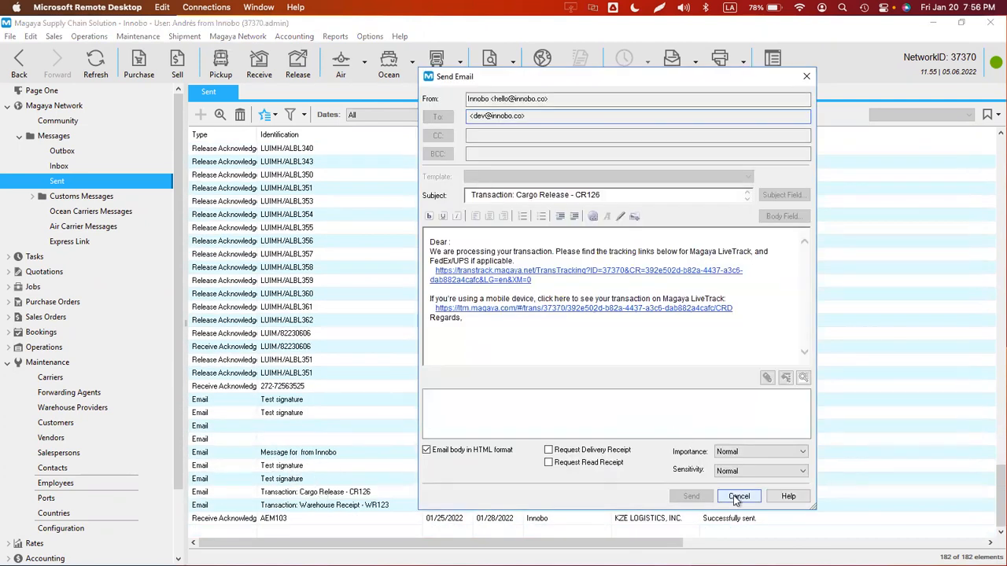
left_click(739, 496)
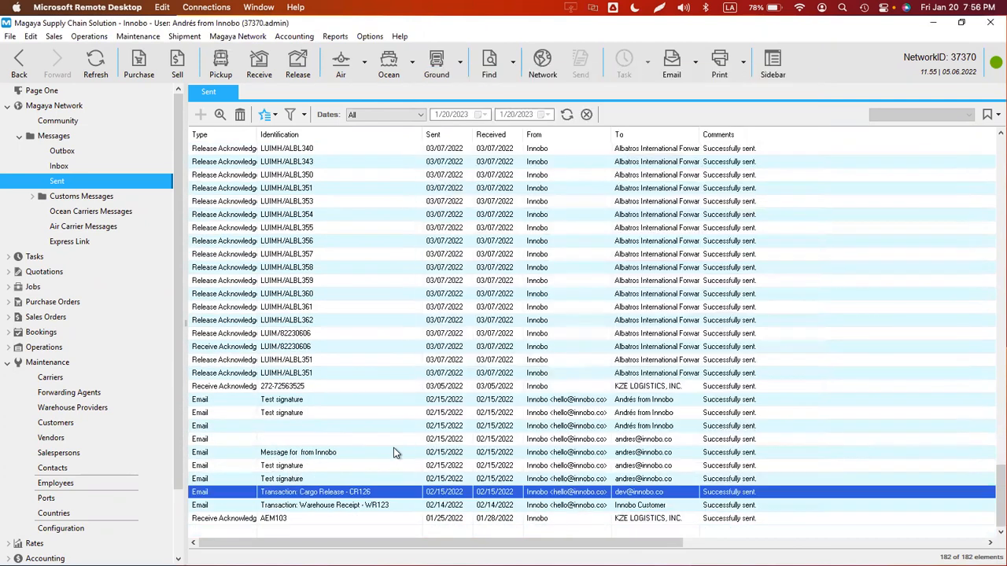
double_click(302, 480)
left_click(739, 497)
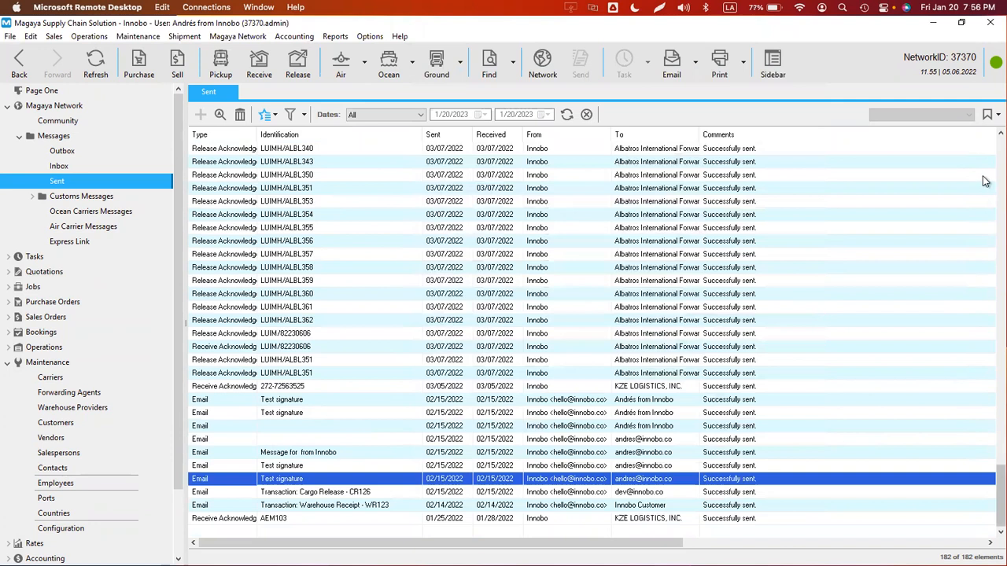
scroll(983, 181, "up", 20)
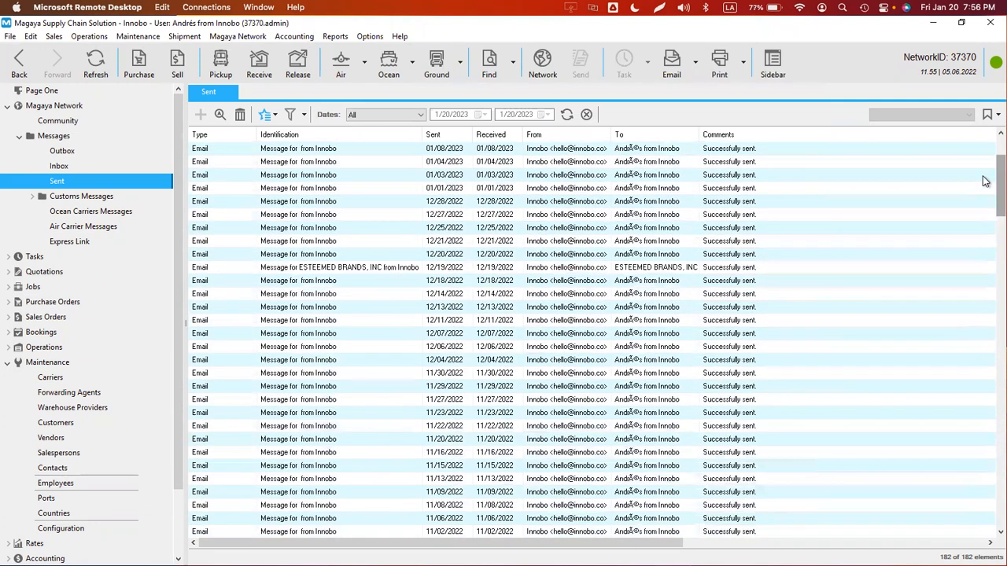
left_click(369, 36)
- Open Configuration and cancel the new Warehouse Receipt dialog that was started
left_click(393, 157)
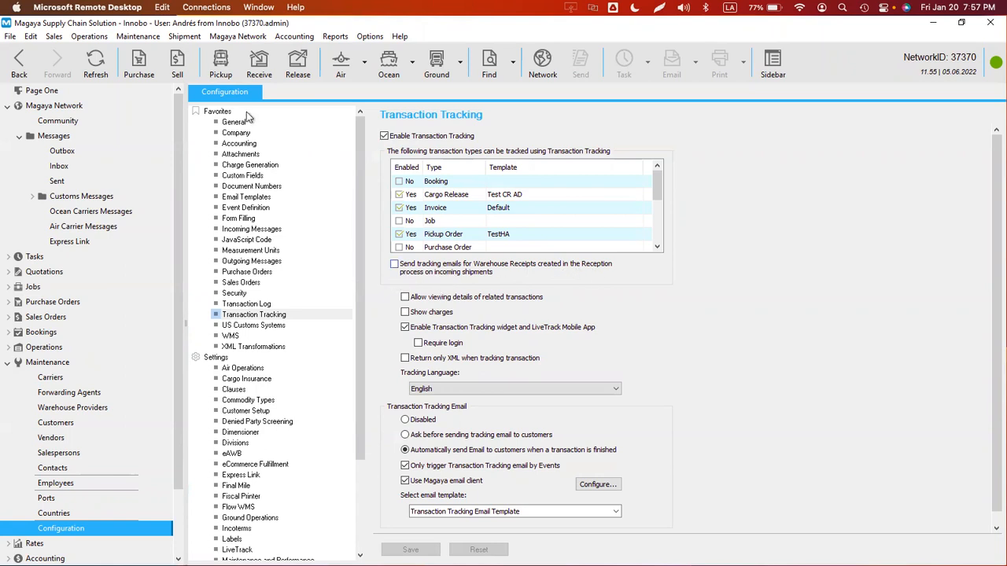
left_click(260, 70)
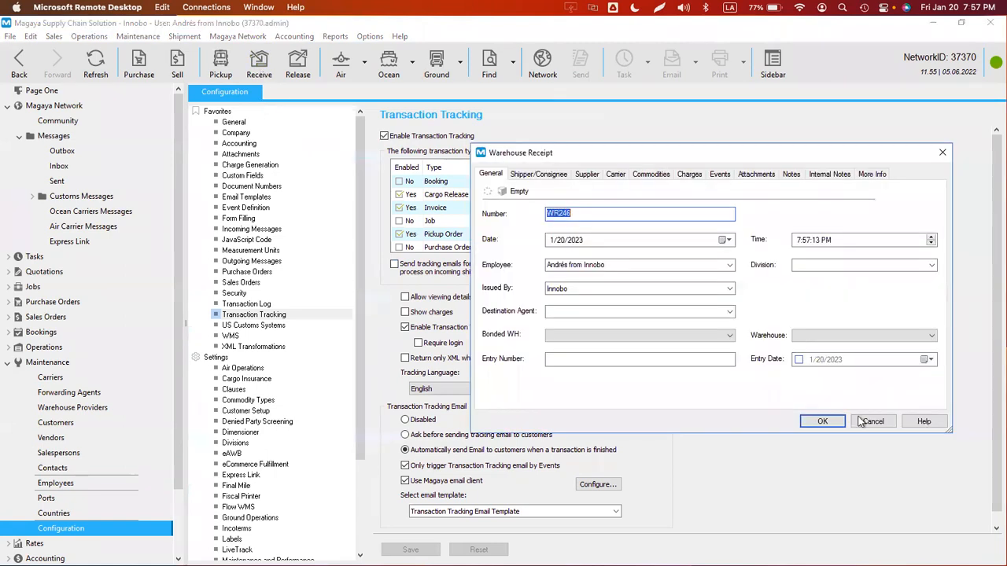
left_click(866, 422)
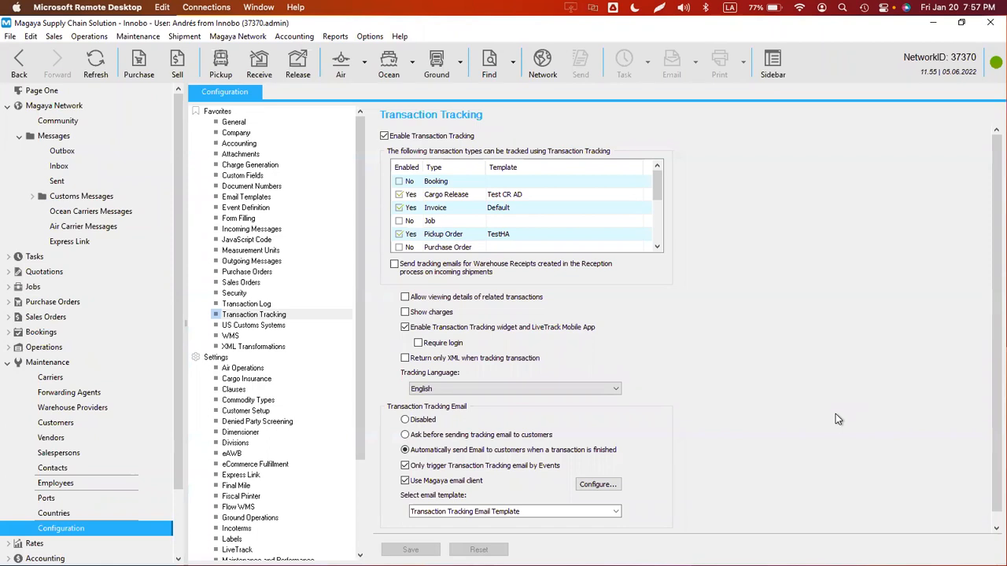
- Open ocean shipment OIM104 under Incoming Shipments 2022 and set it In Transit
left_click_drag(179, 478, 165, 539)
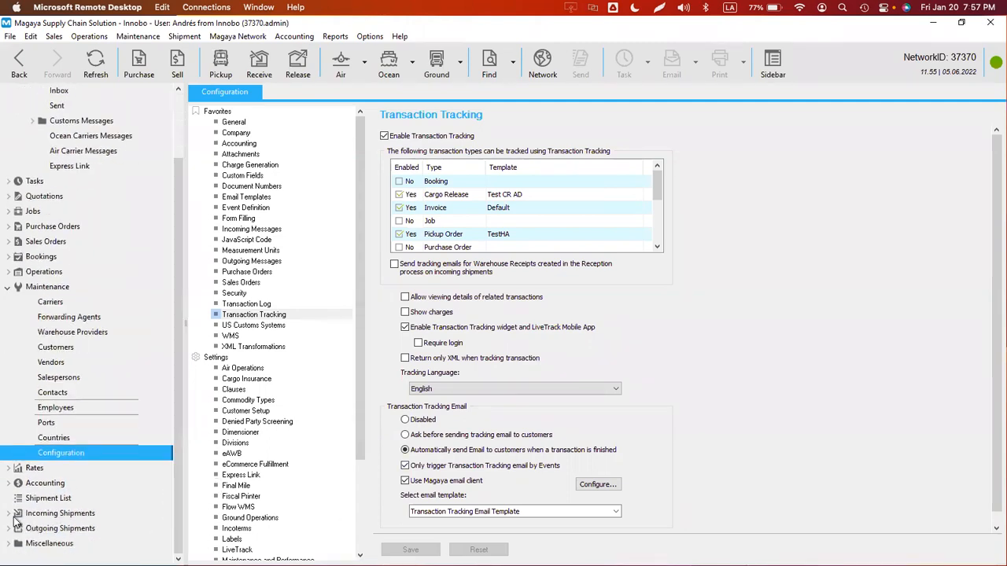
left_click(9, 514)
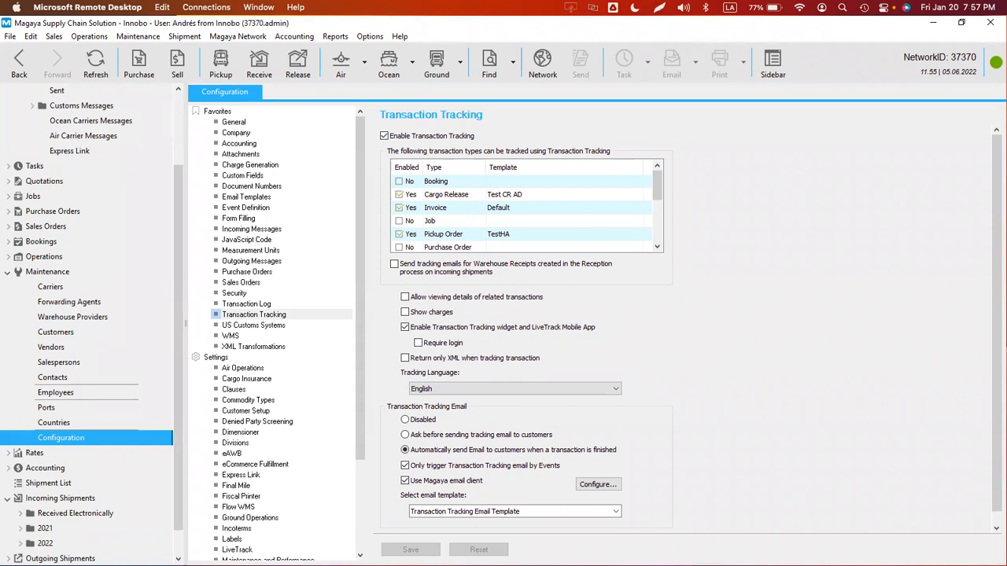
left_click(23, 542)
left_click(31, 513)
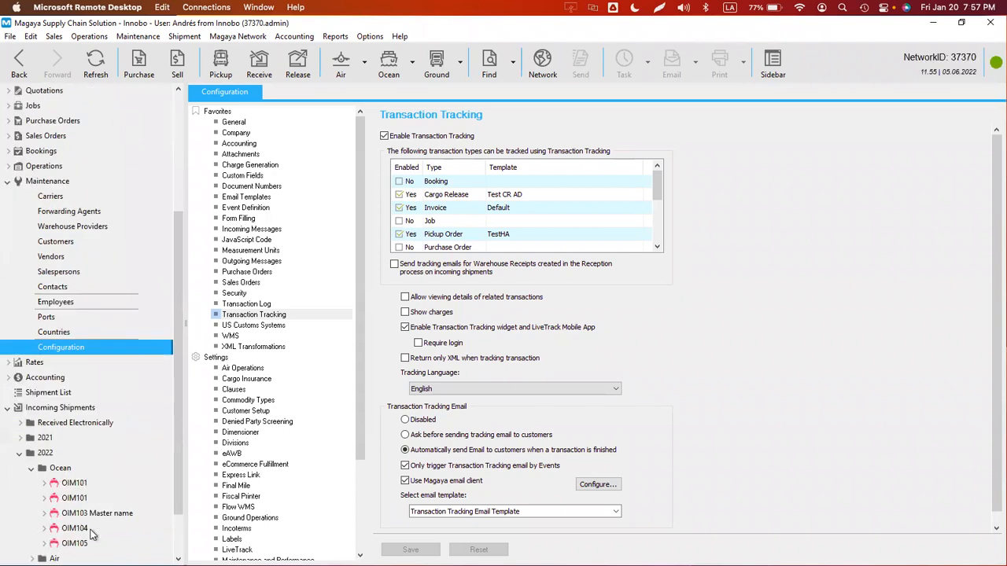
left_click(65, 542)
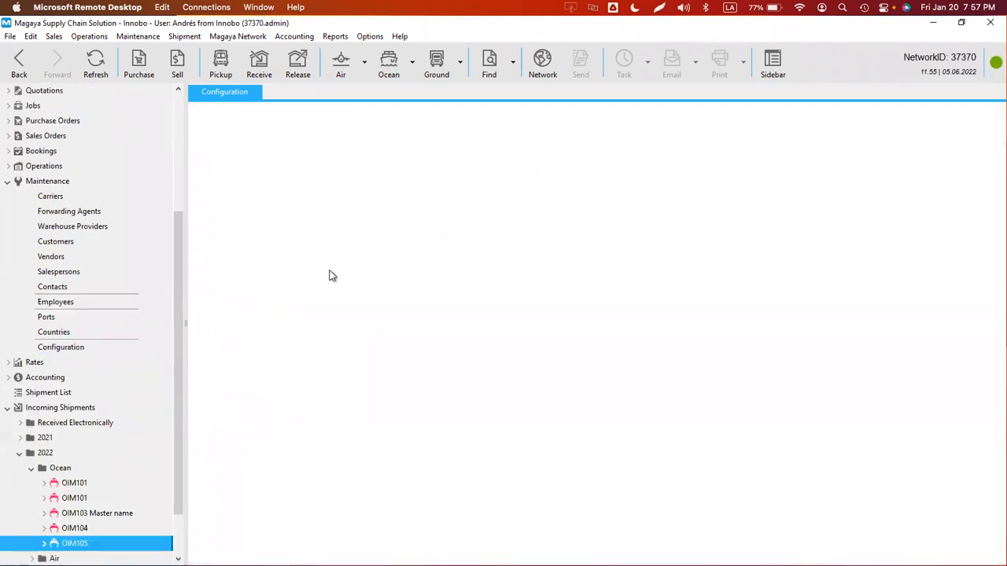
left_click(78, 531)
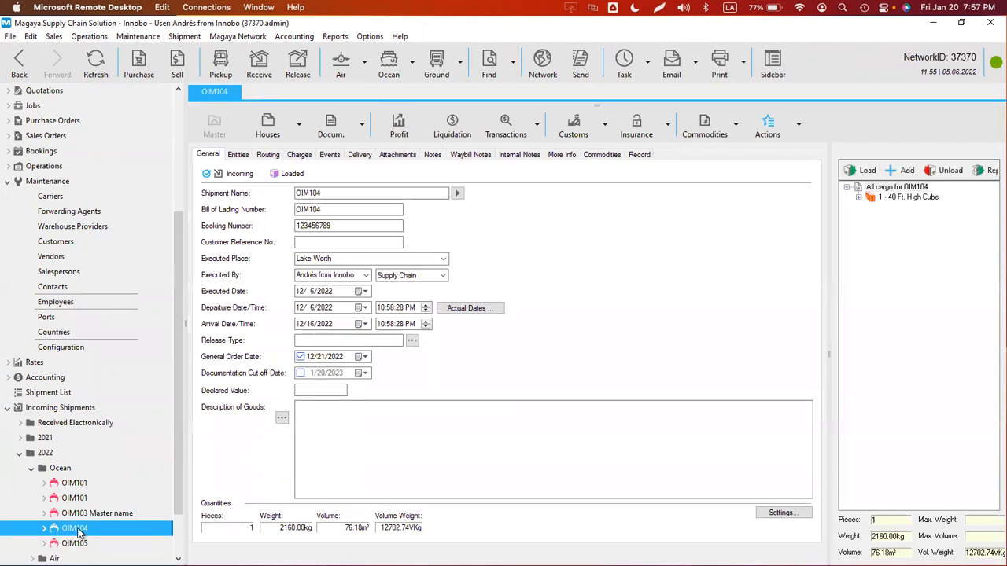
left_click(799, 125)
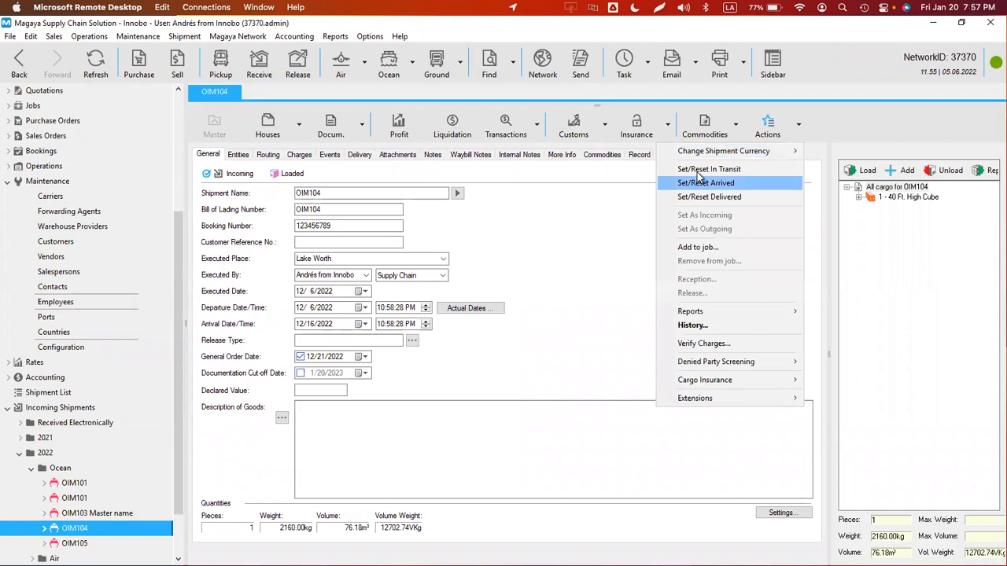
left_click(713, 182)
left_click(548, 327)
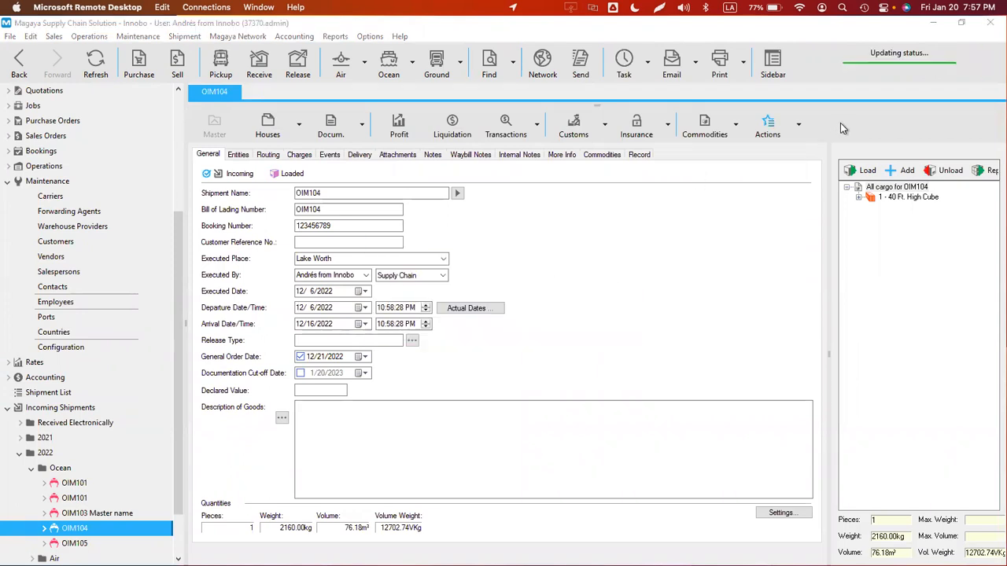
- Receive all three pallets of OIM104, one warehouse receipt per house shipment
left_click(797, 127)
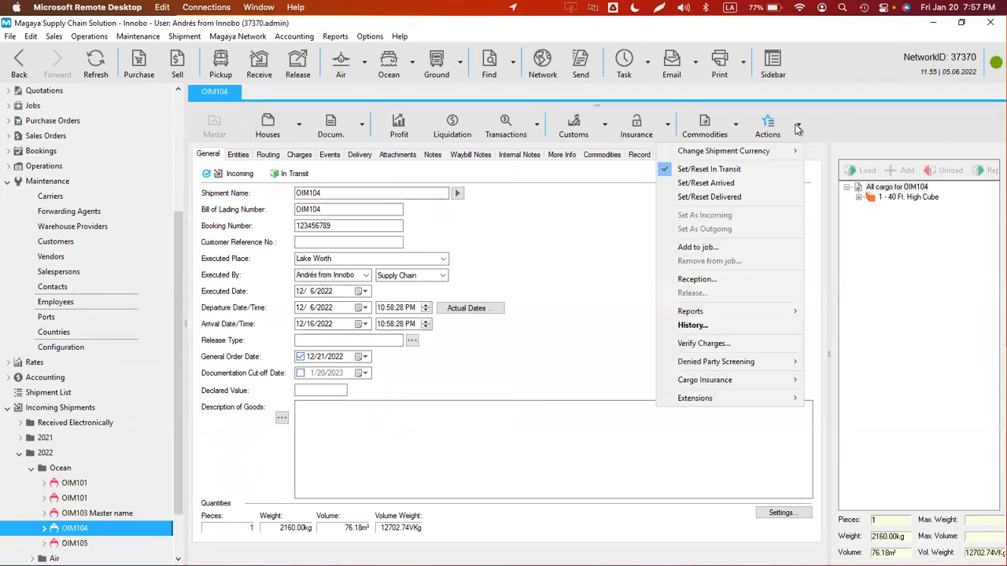
left_click(697, 279)
left_click(684, 259)
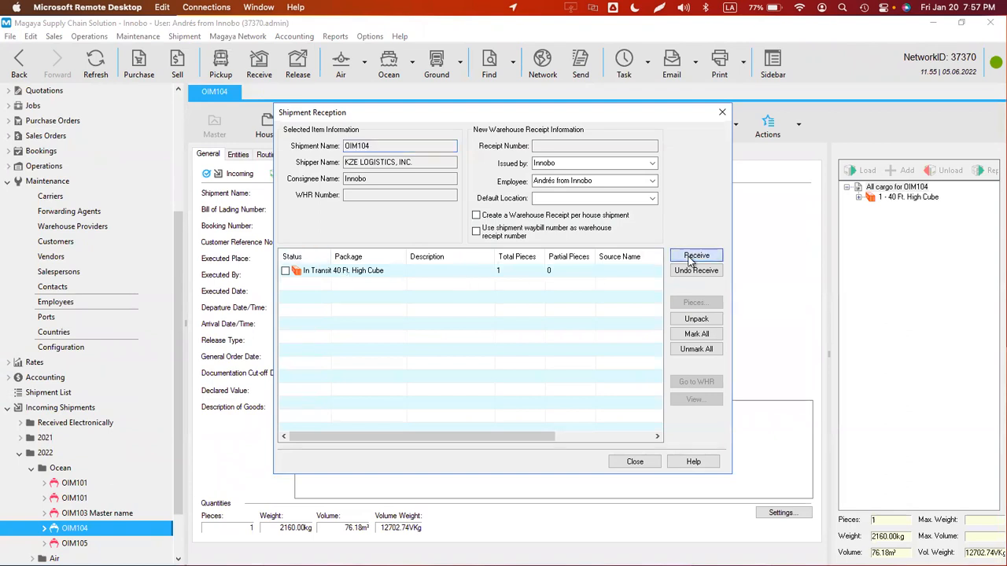
left_click(549, 325)
left_click(489, 217)
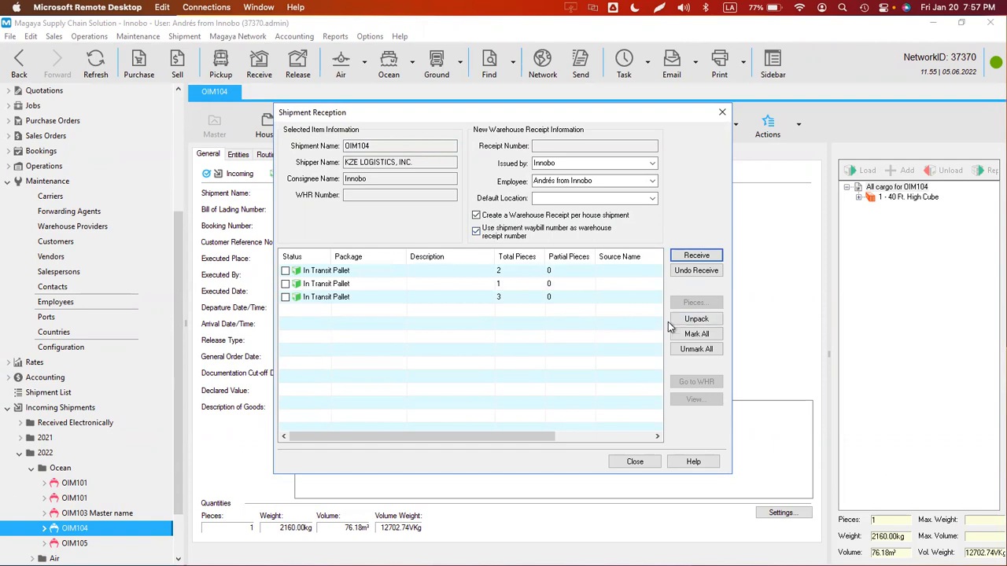
left_click(705, 336)
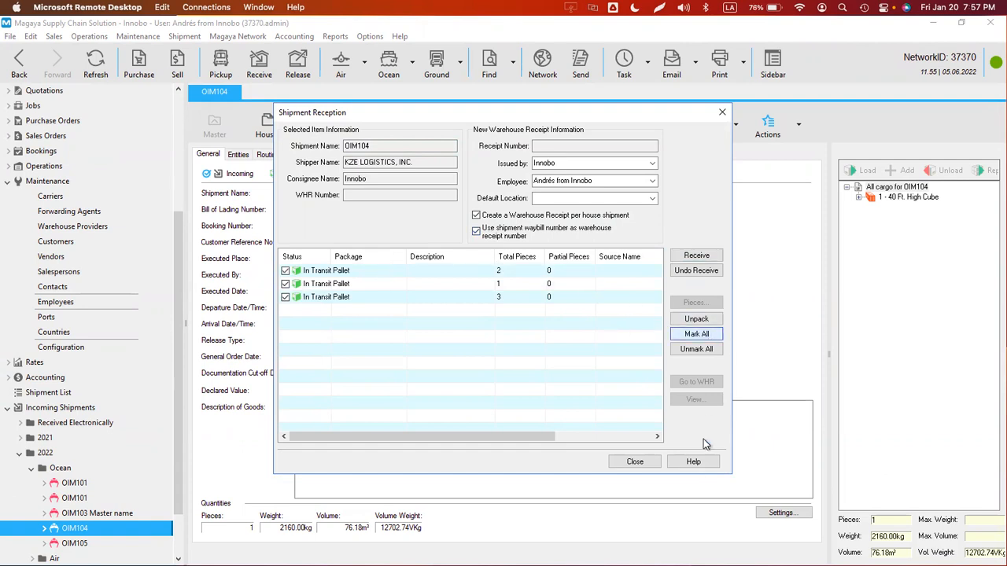
left_click(696, 256)
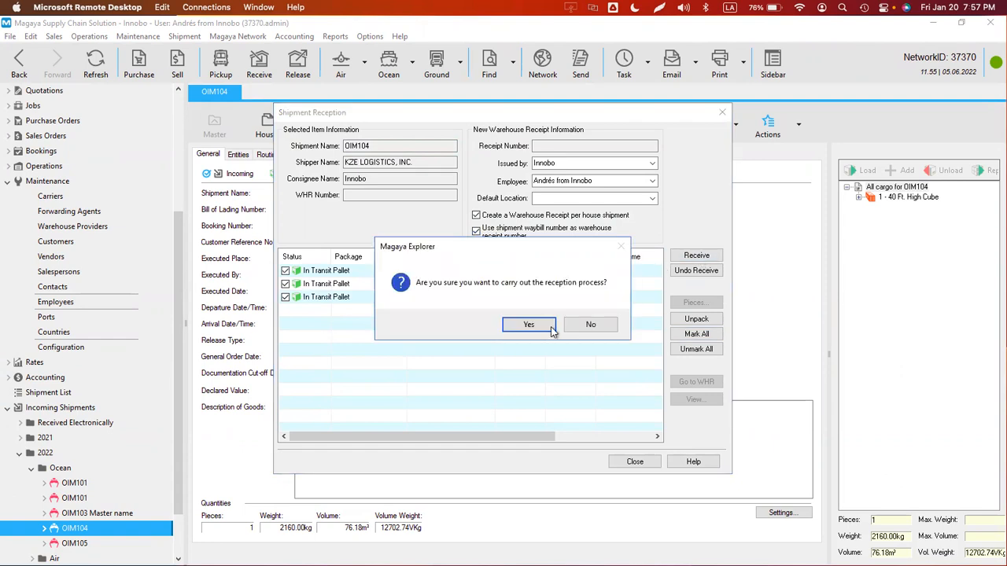
key("Return")
left_click(636, 461)
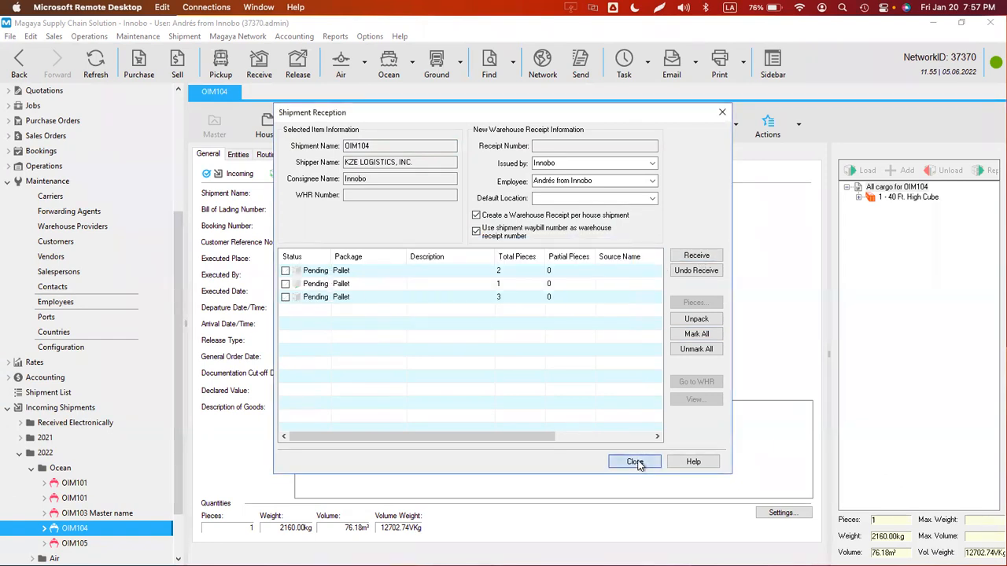
left_click(777, 138)
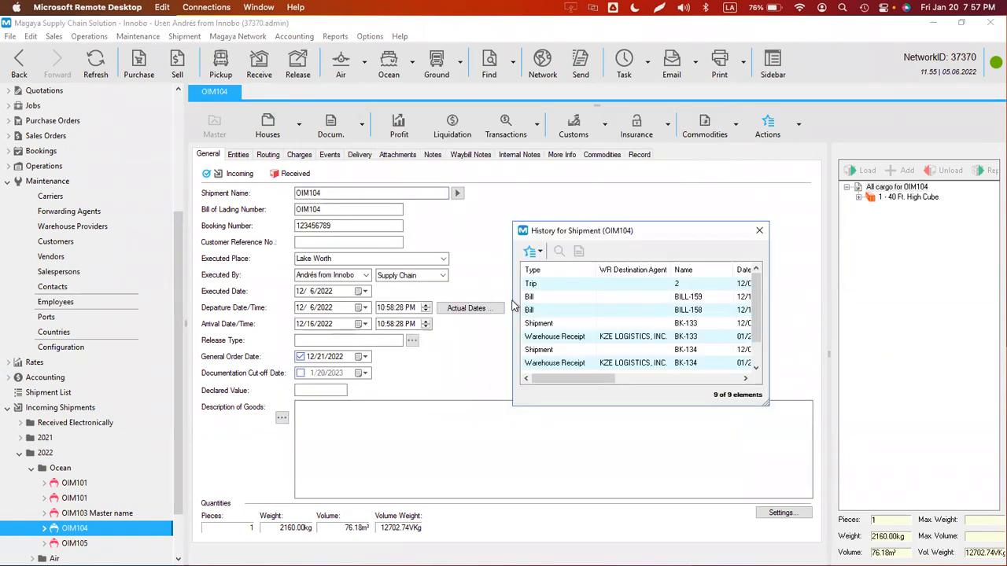
- Review the new warehouse receipt entries in OIM104's history, sorted by type
left_click(554, 336)
left_click(559, 364)
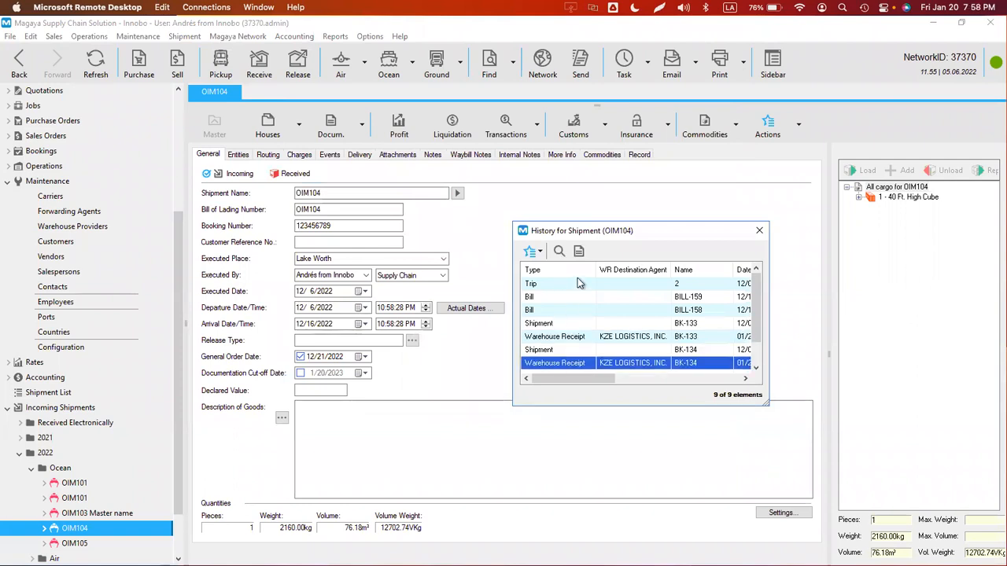
left_click(564, 269)
left_click(559, 310)
left_click(558, 297)
left_click(558, 284)
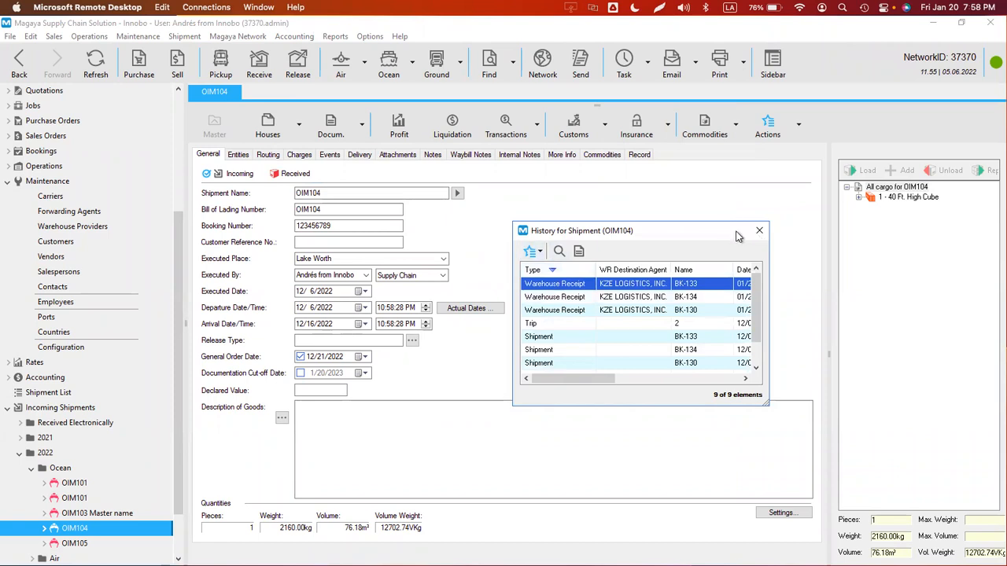
left_click(759, 230)
- Open house shipment BK-130 and check its warehouse receipt history entry
left_click(44, 529)
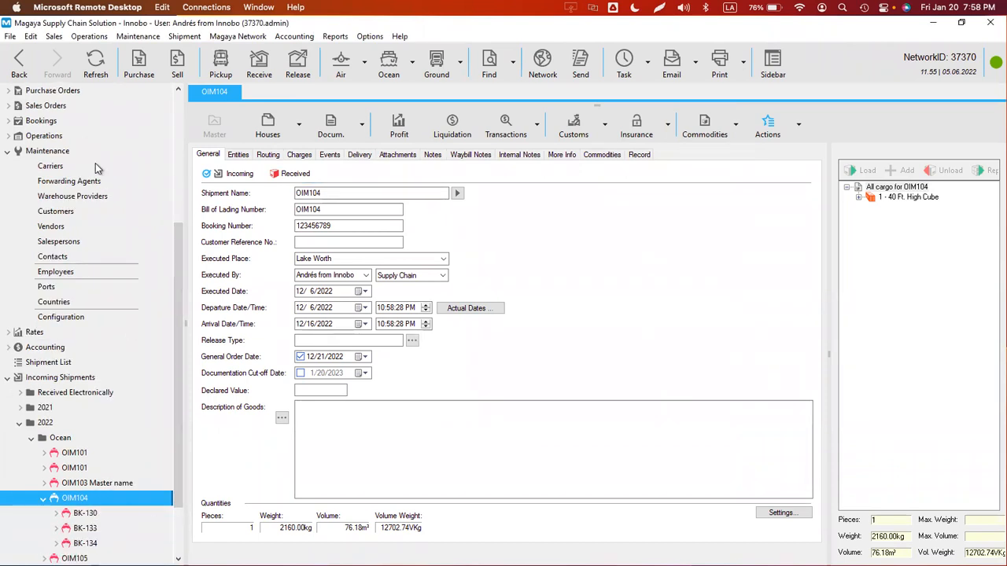
left_click(85, 515)
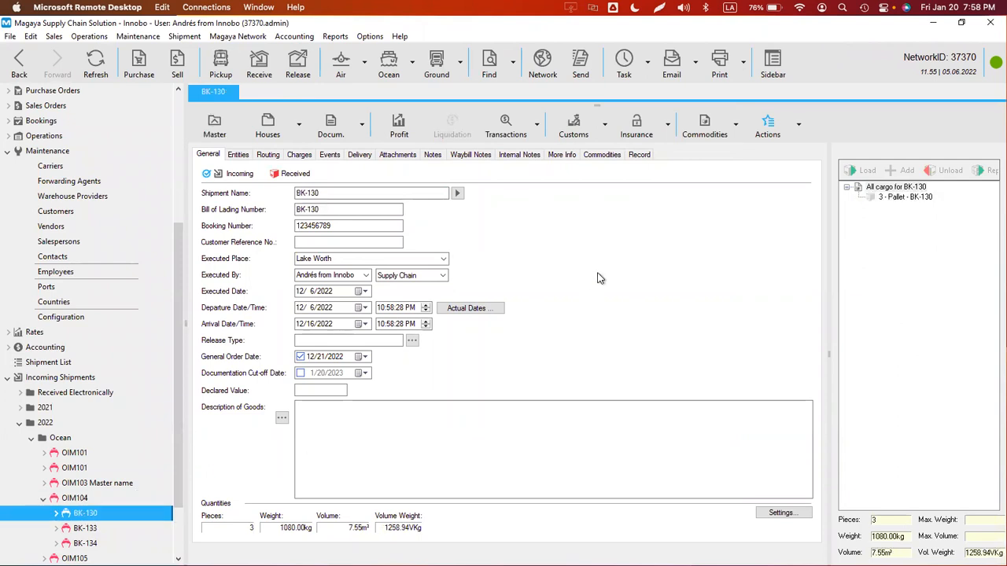
left_click(767, 126)
left_click(557, 323)
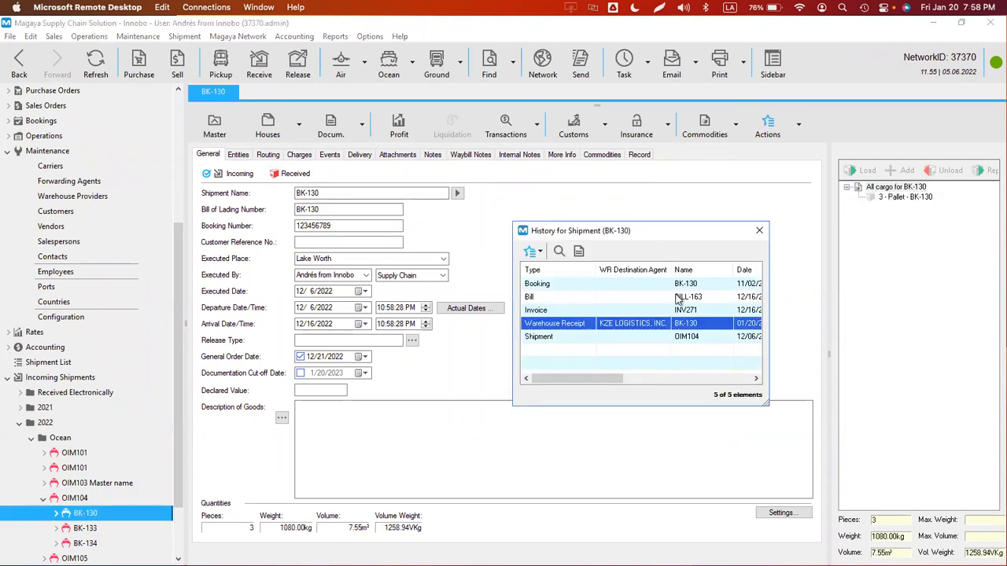
left_click(759, 231)
- Go back three times to the Transaction Tracking configuration page
left_click(14, 71)
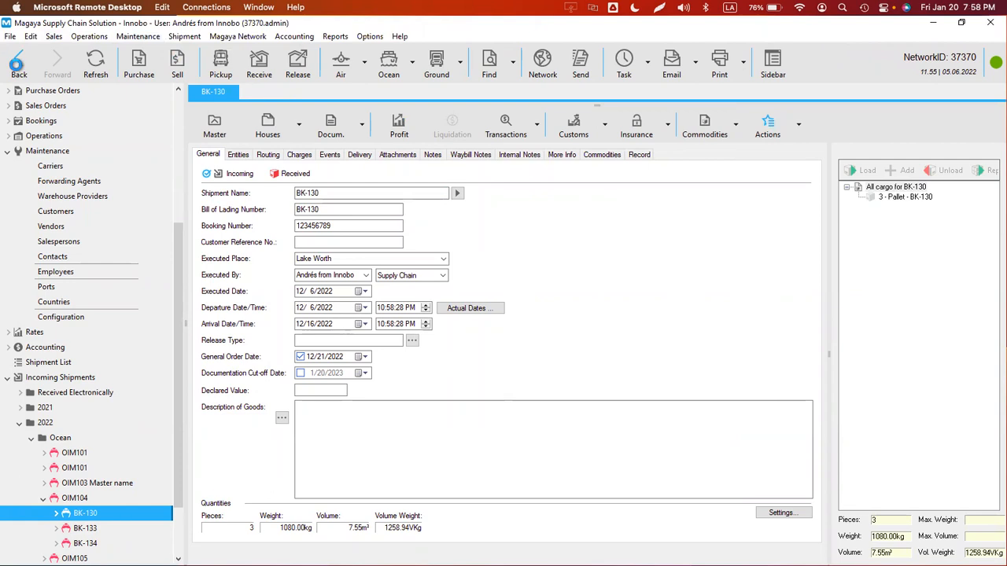
left_click(15, 71)
left_click(15, 70)
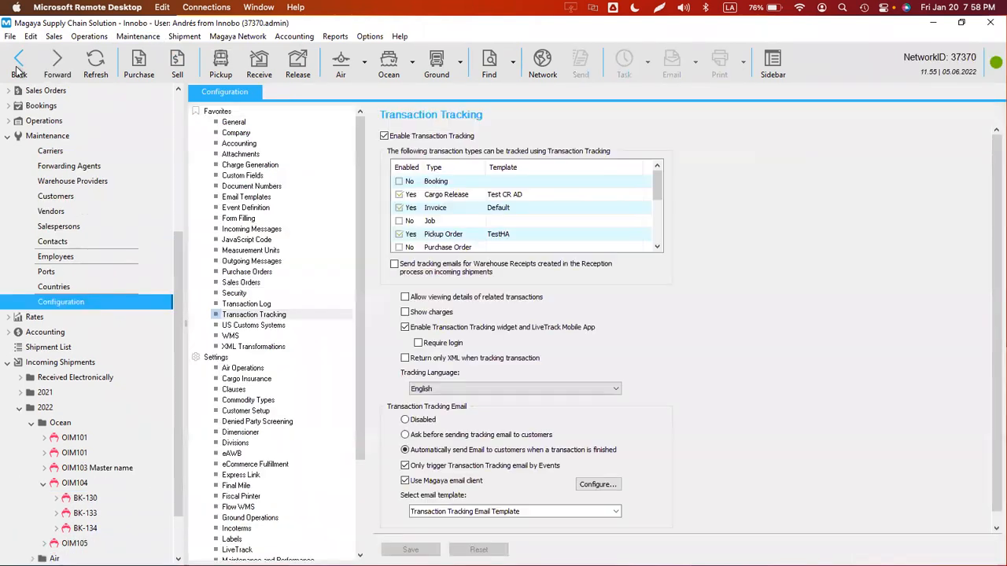
- Enable warehouse-receipt tracking emails, save the settings, and bring up shipment OIM105's transaction history
left_click(394, 265)
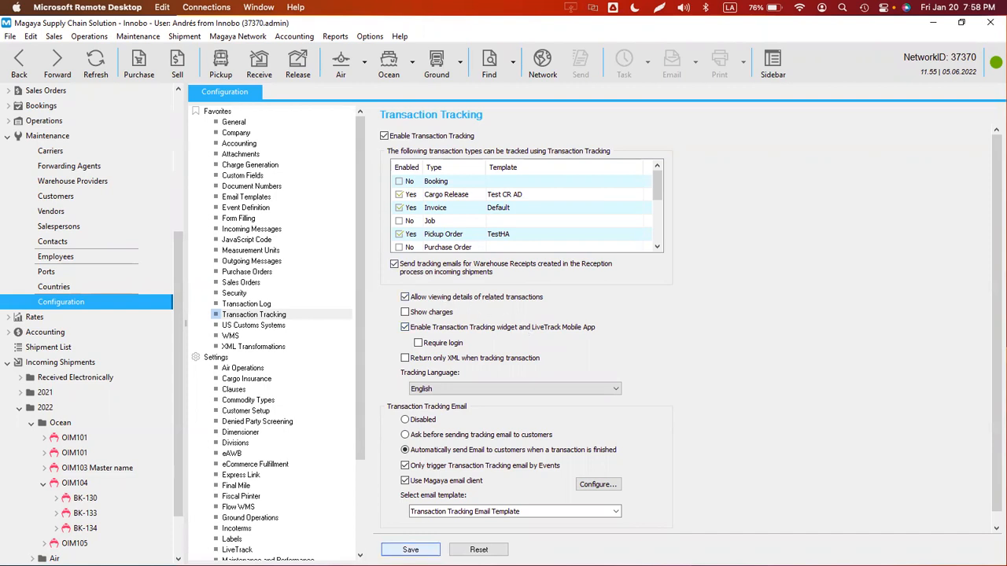
left_click(410, 549)
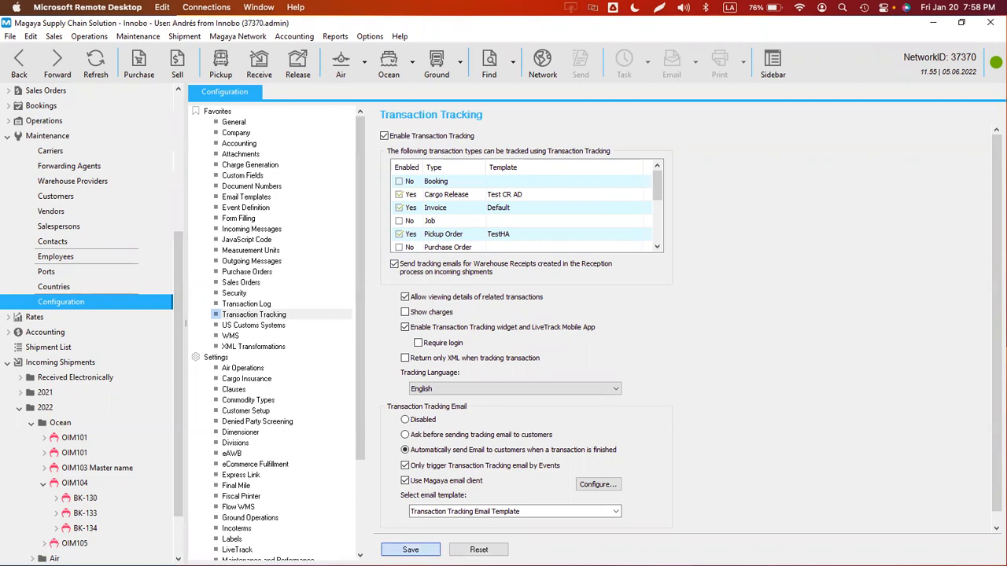
left_click(61, 76)
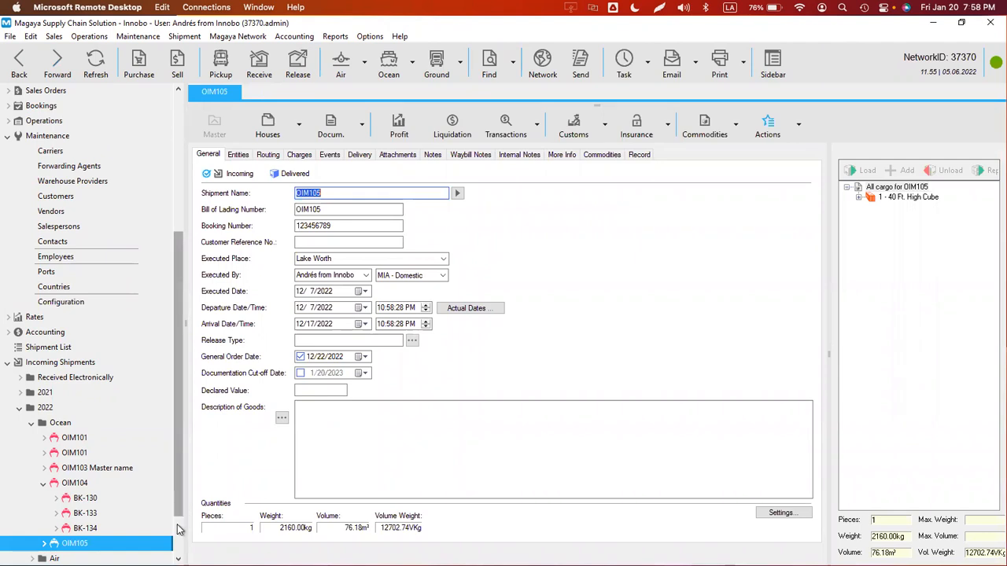
scroll(176, 537, "down", 1)
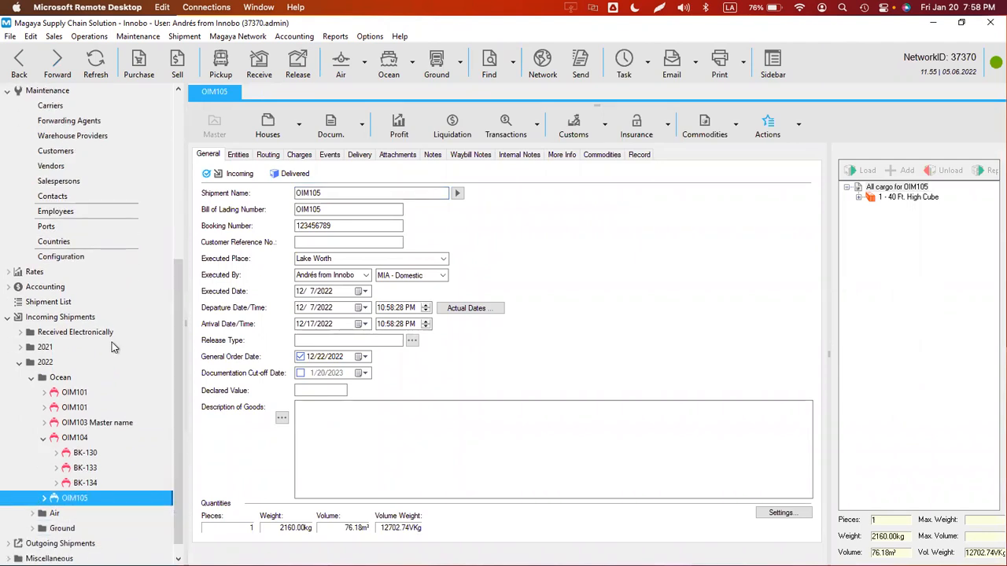
left_click(777, 135)
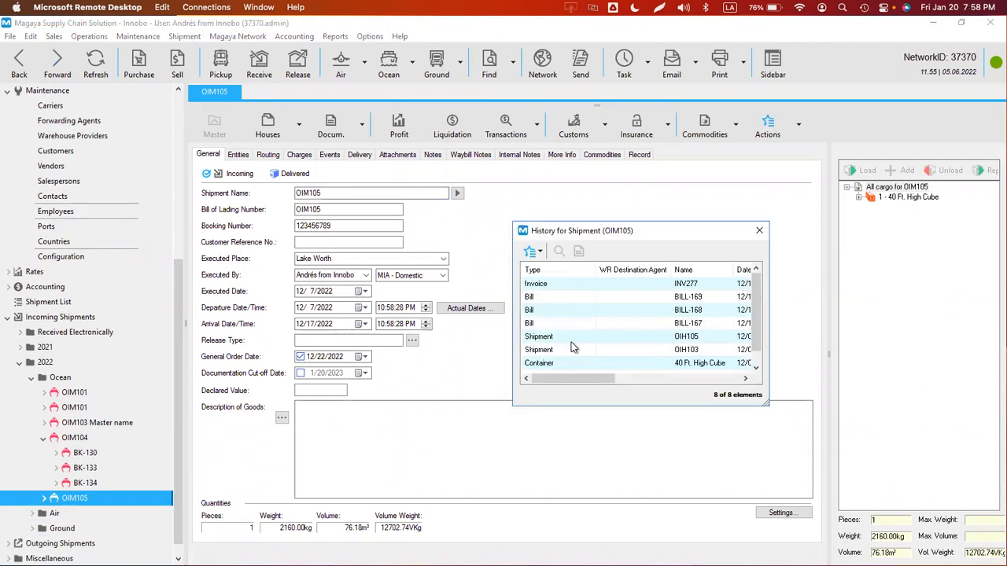
- Sort OIM105's history by type, close it, and move forward to shipment BK-130
left_click(554, 271)
left_click(555, 271)
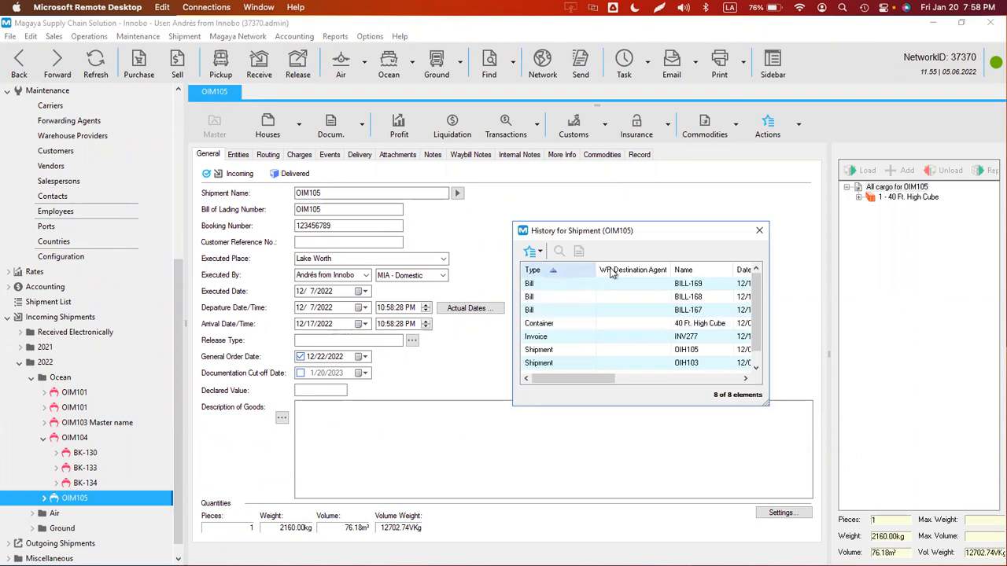
left_click(759, 233)
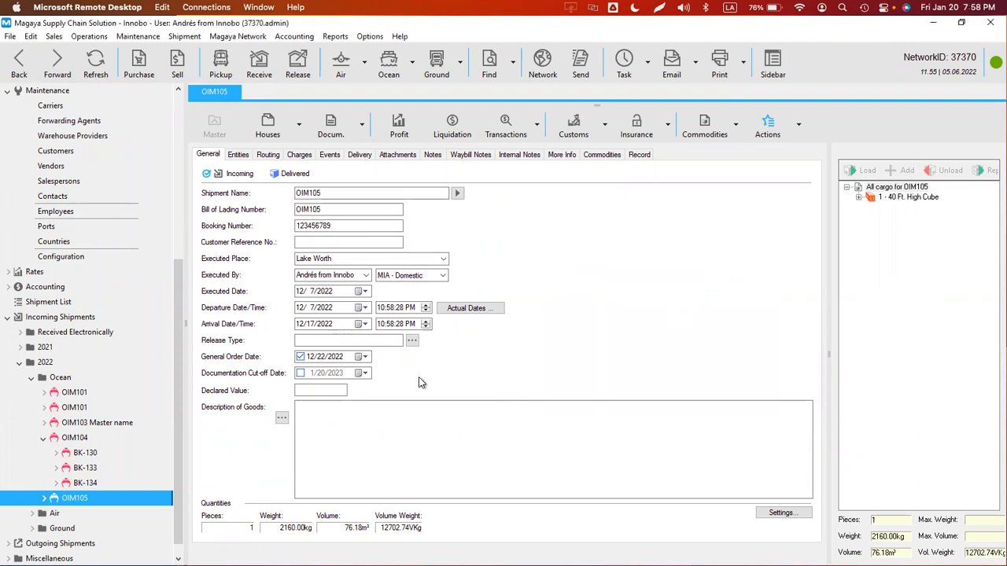
left_click(57, 64)
left_click(57, 64)
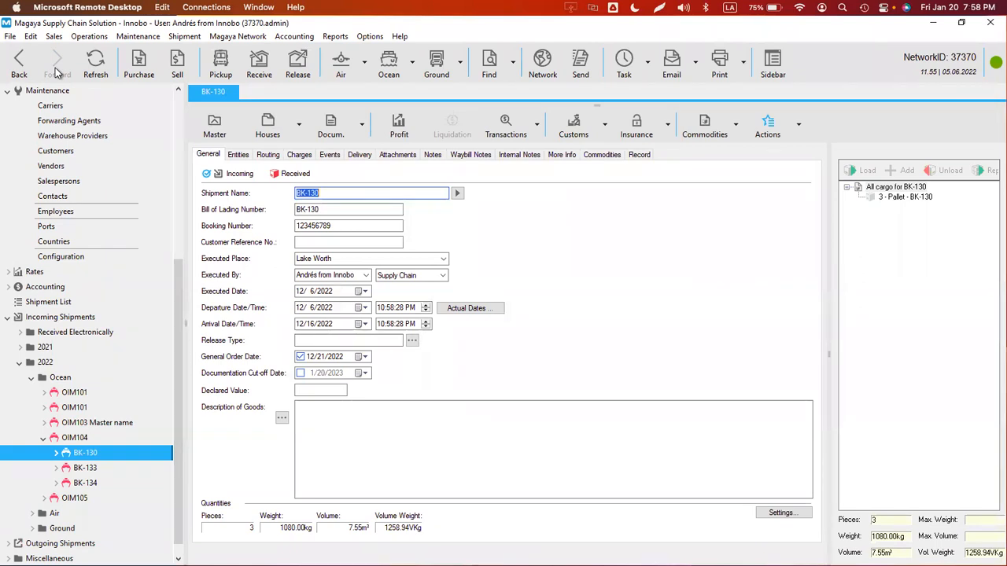
- Review BK-130's transaction history entries and the events recorded for BK-130
left_click(767, 128)
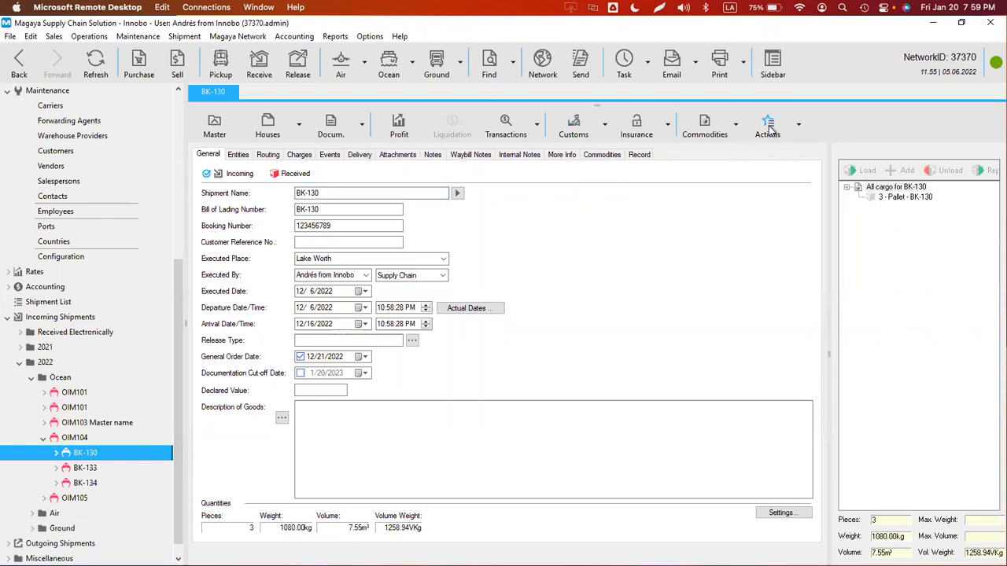
left_click(553, 336)
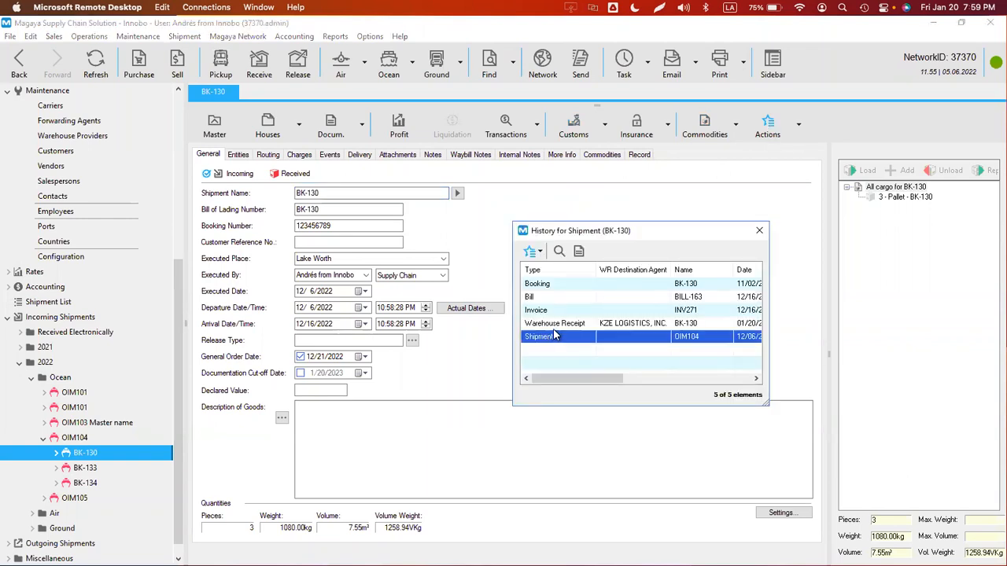
left_click(556, 325)
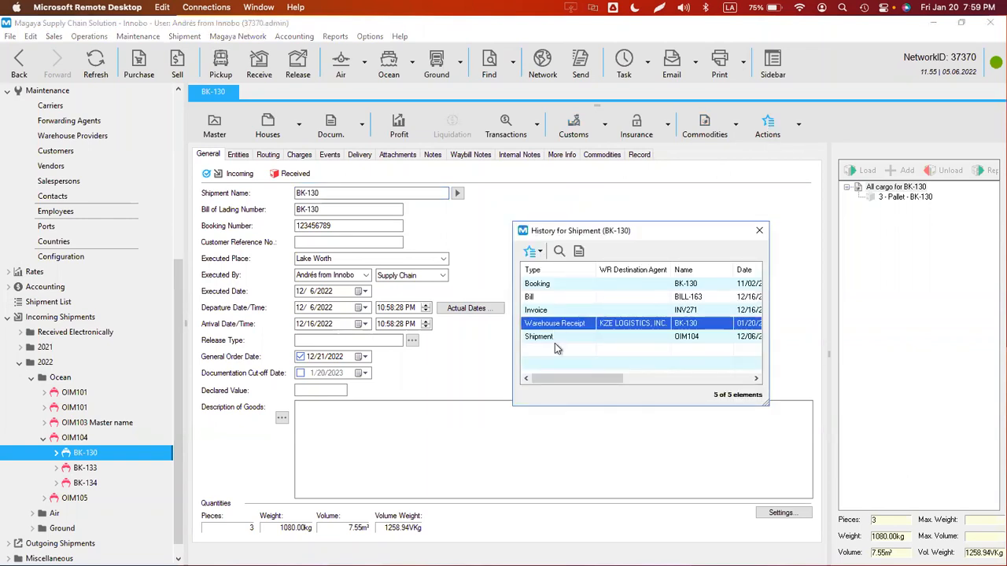
left_click(759, 230)
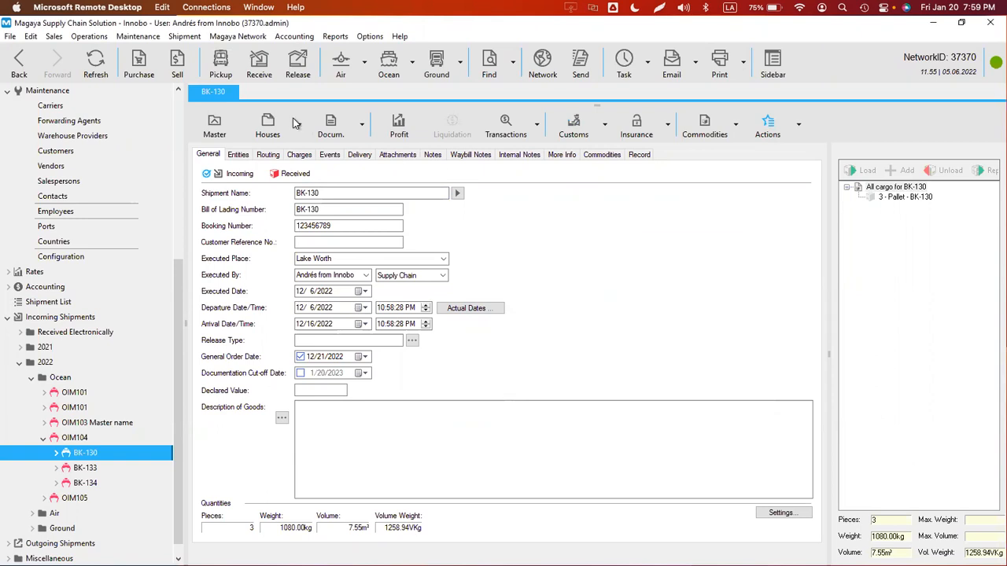
left_click(329, 155)
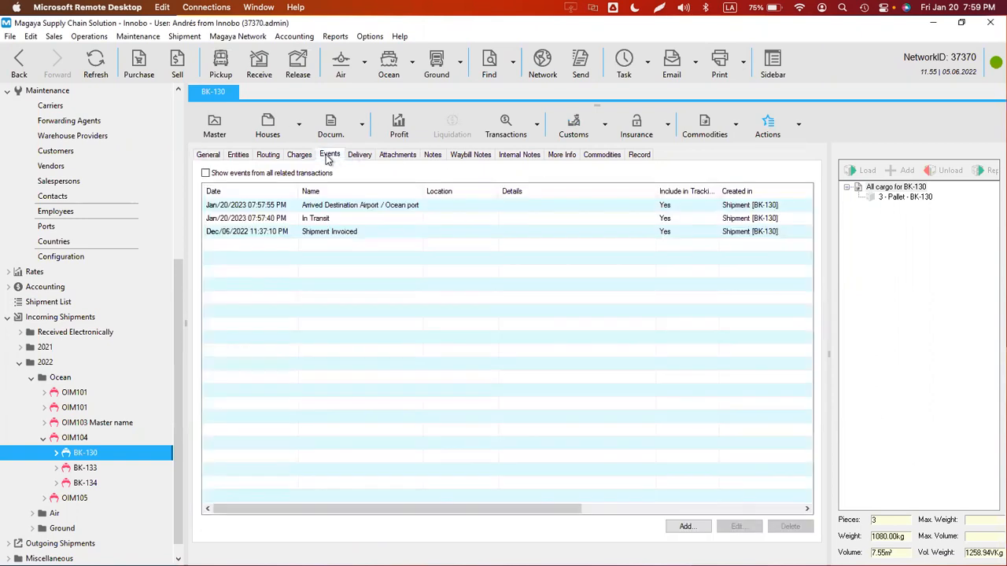
- Open the BK-130 warehouse receipt from the history, check its events, then open it as a document
left_click(768, 126)
double_click(553, 326)
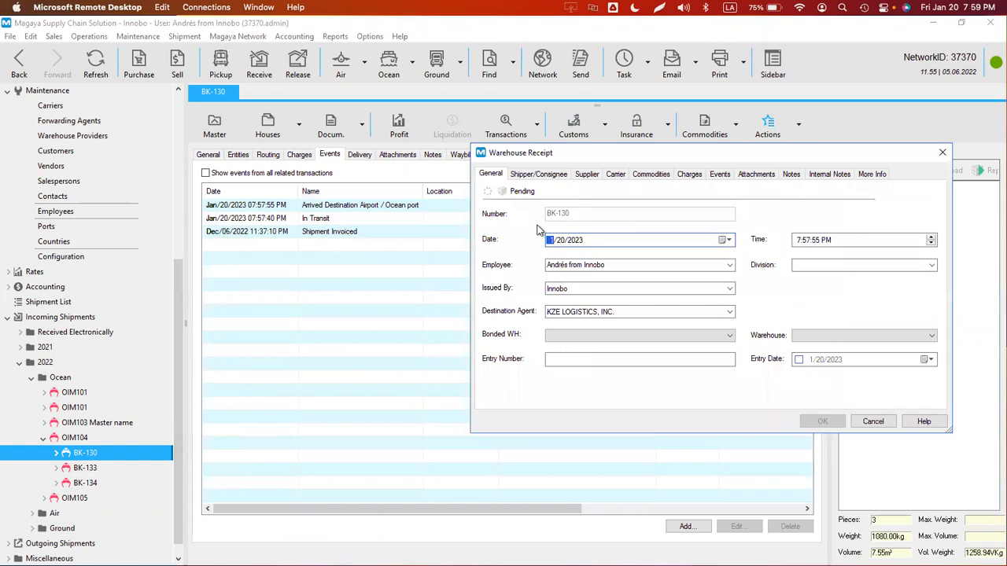
left_click(719, 174)
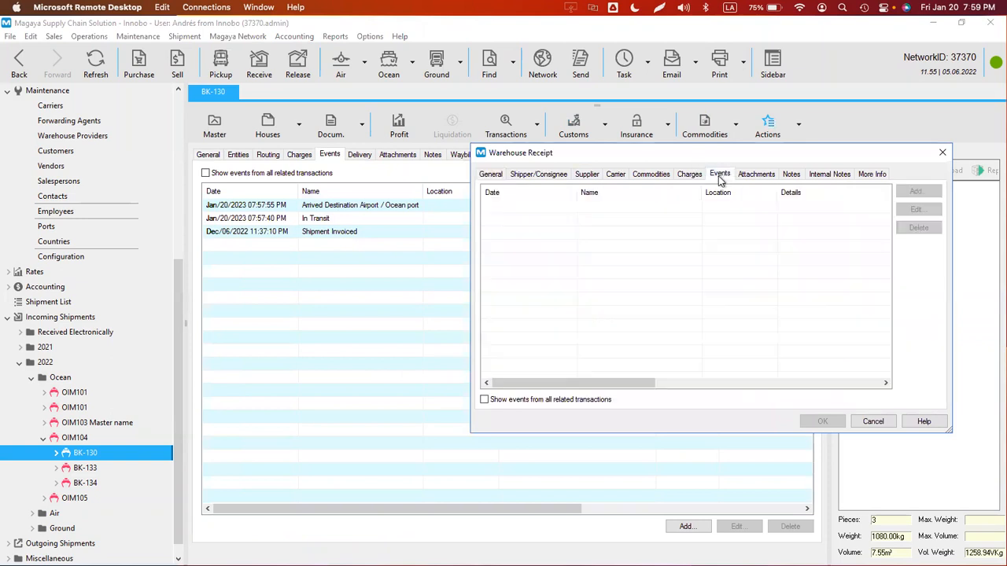
left_click(942, 152)
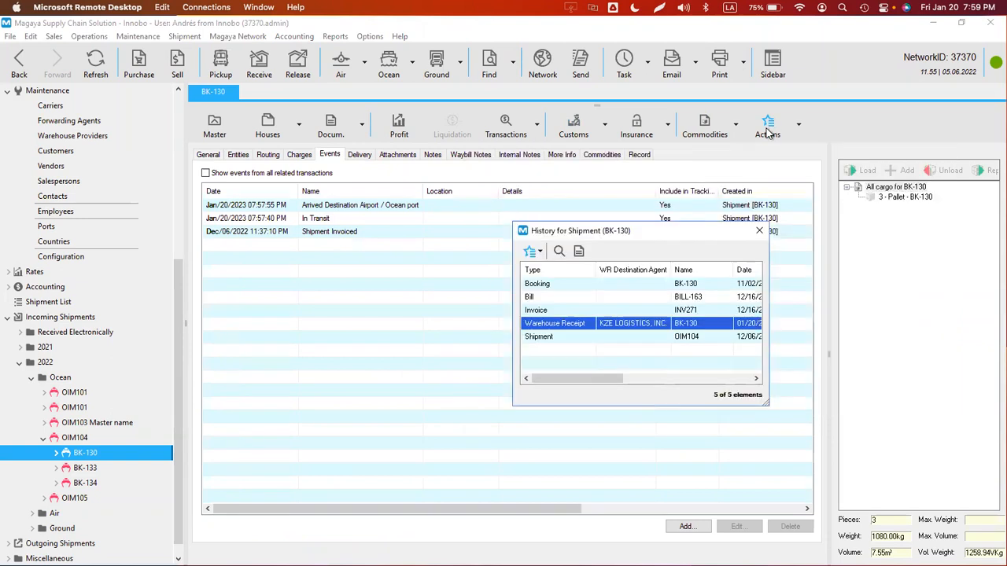
left_click(579, 251)
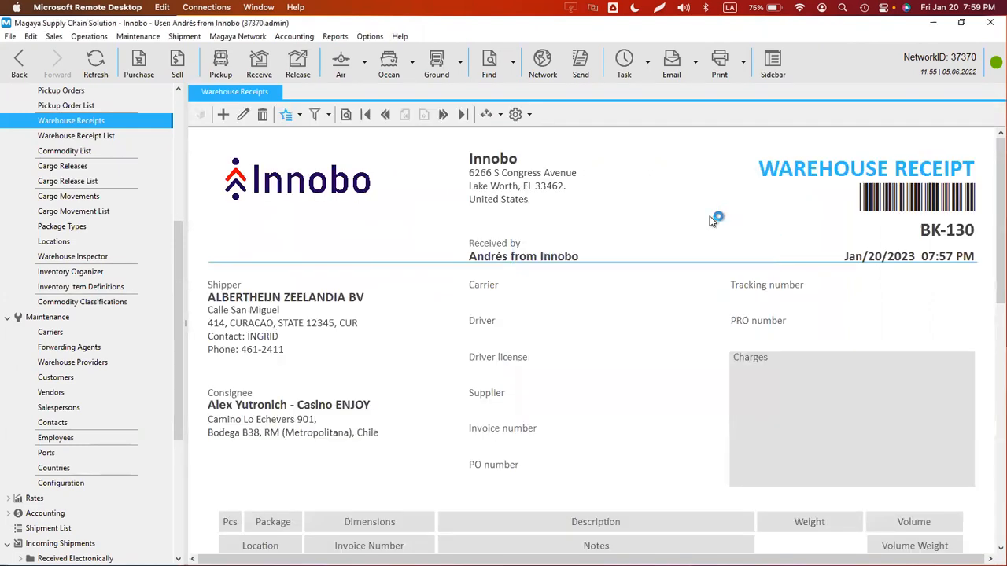
- Edit warehouse receipt BK-130, add an 'Arrived at warehouse' event, and save the receipt
left_click(243, 114)
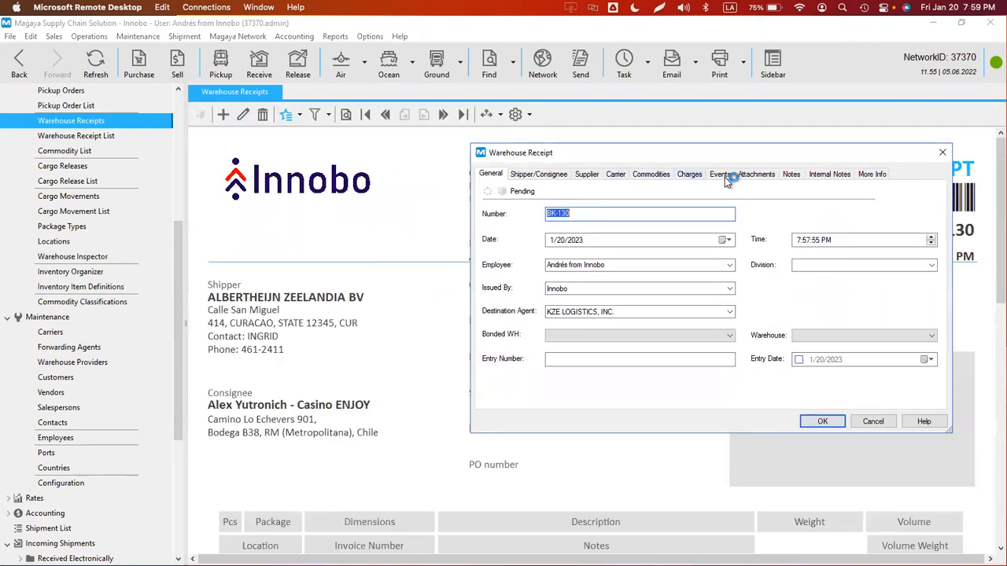
left_click(722, 175)
left_click(914, 192)
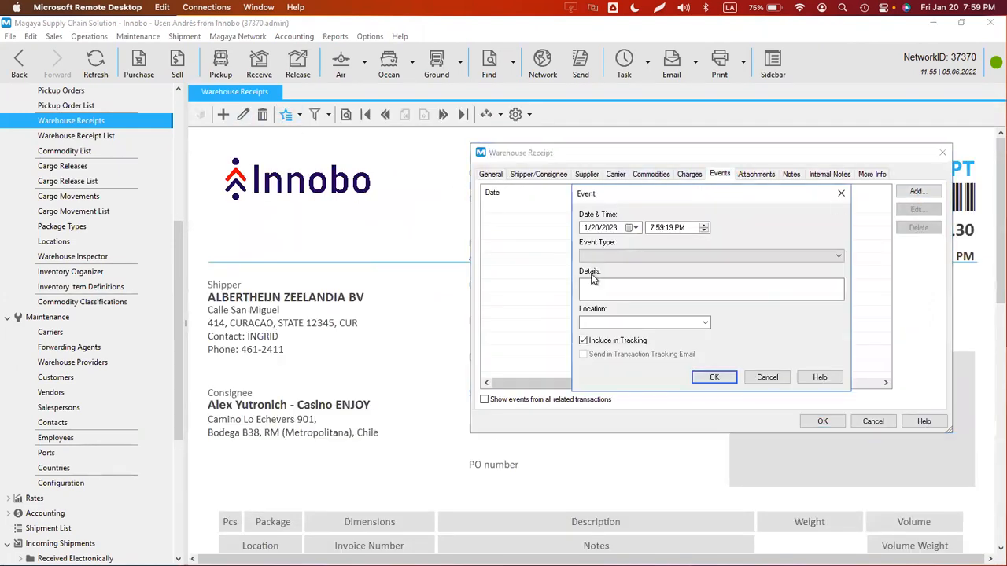
left_click(598, 255)
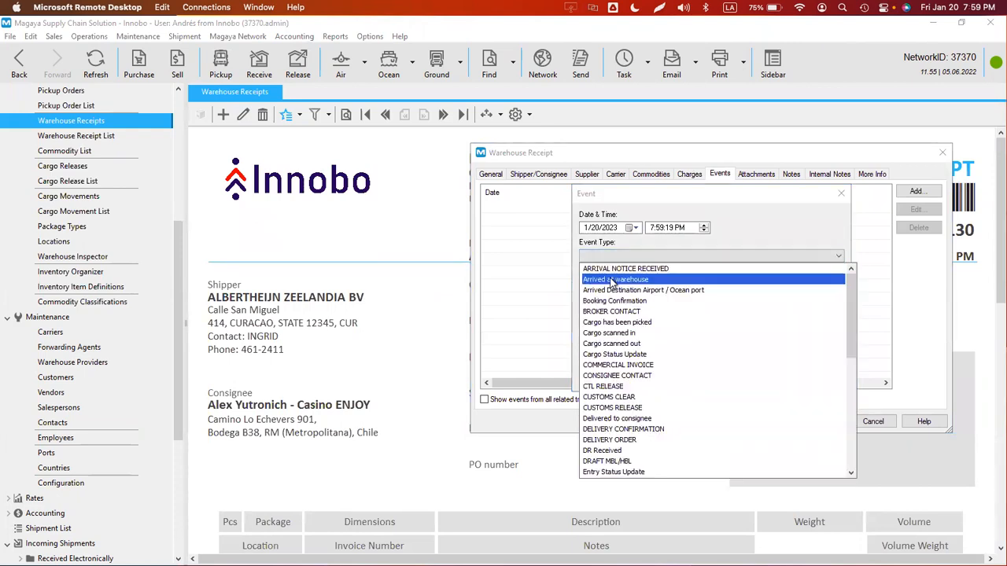
left_click(613, 280)
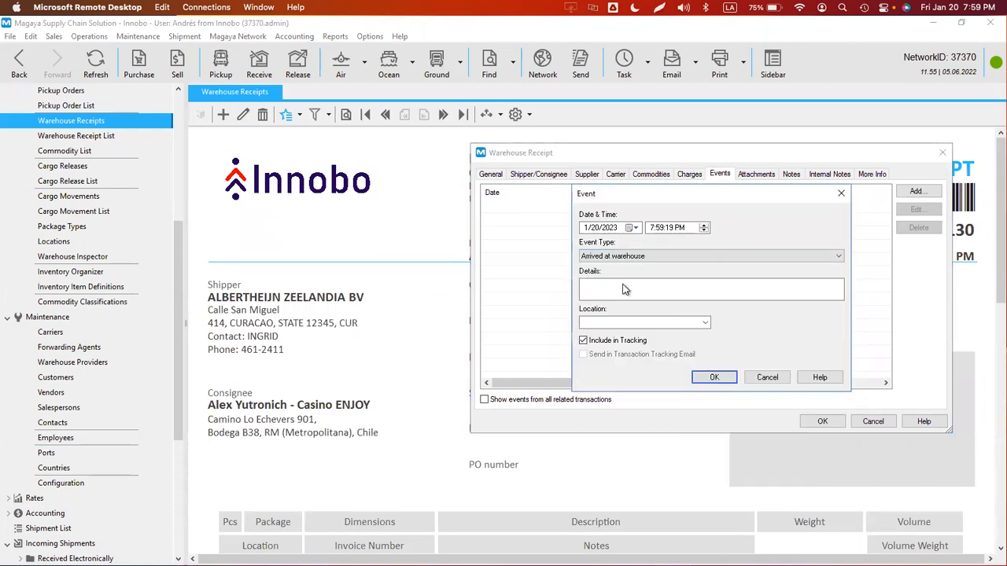
left_click(716, 379)
left_click(815, 423)
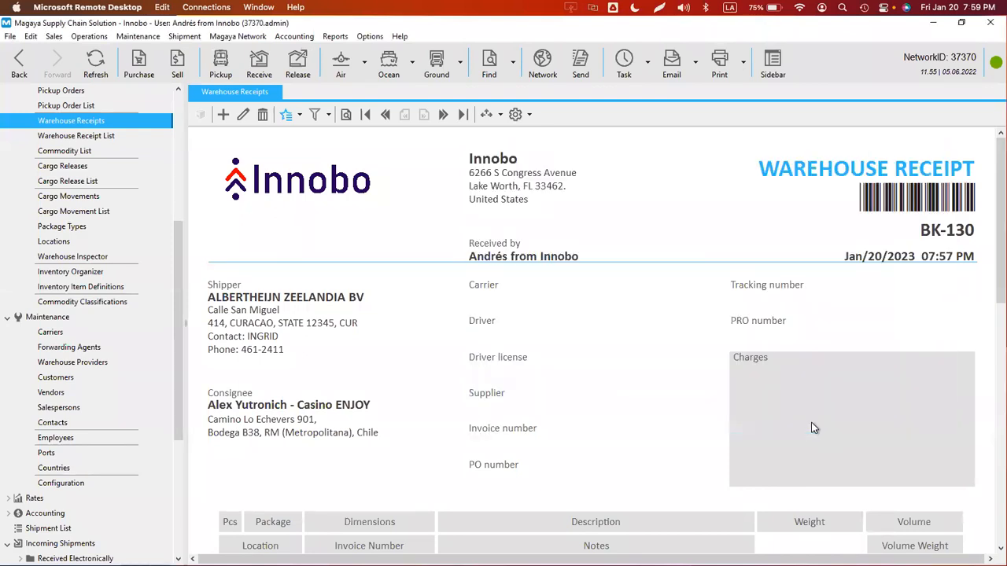
- Start a tracking email for BK-130 and add customer BROCACEF B.V. as the recipient
left_click(696, 63)
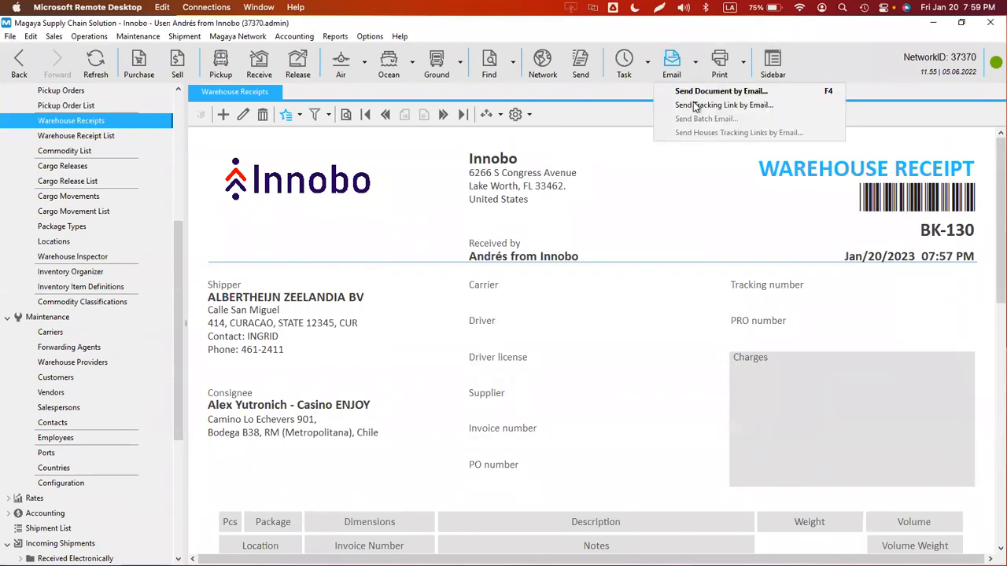
left_click(703, 106)
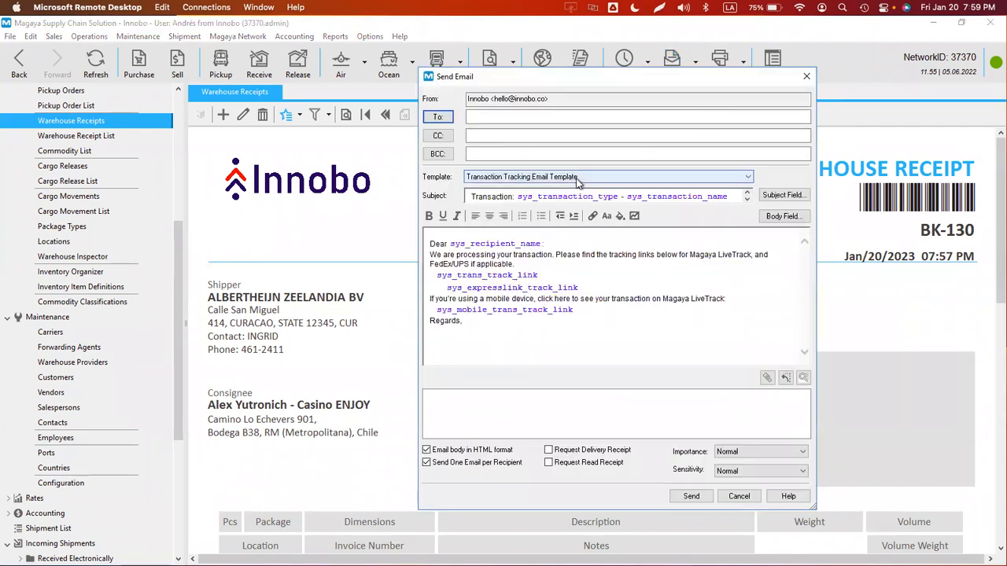
left_click(445, 118)
left_click(460, 199)
left_click(459, 208)
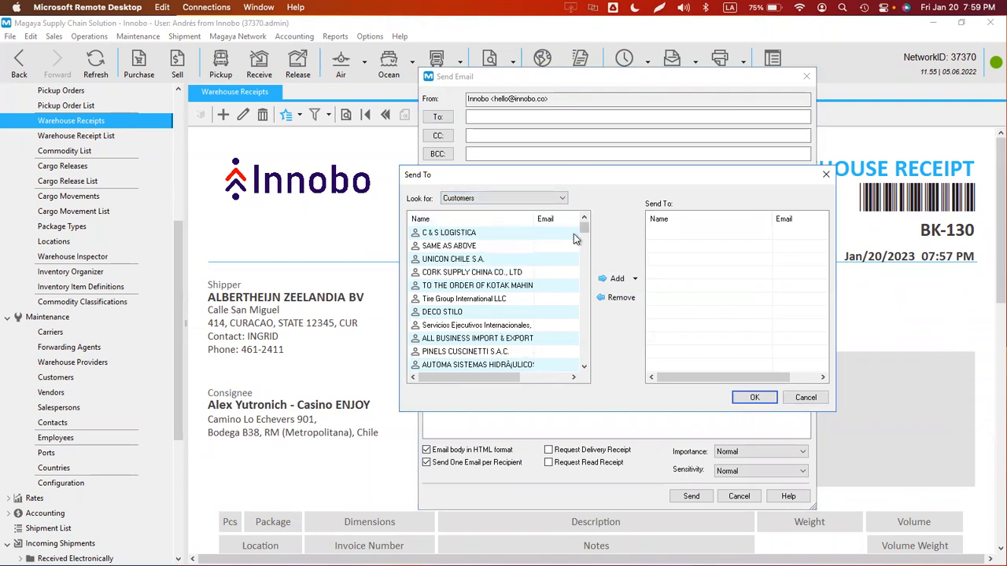
left_click(550, 220)
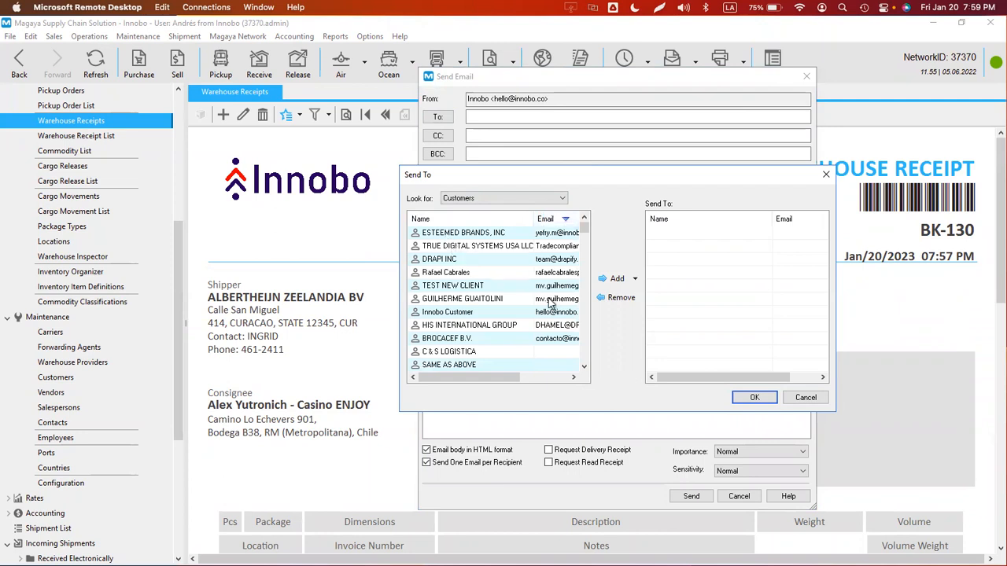
double_click(456, 338)
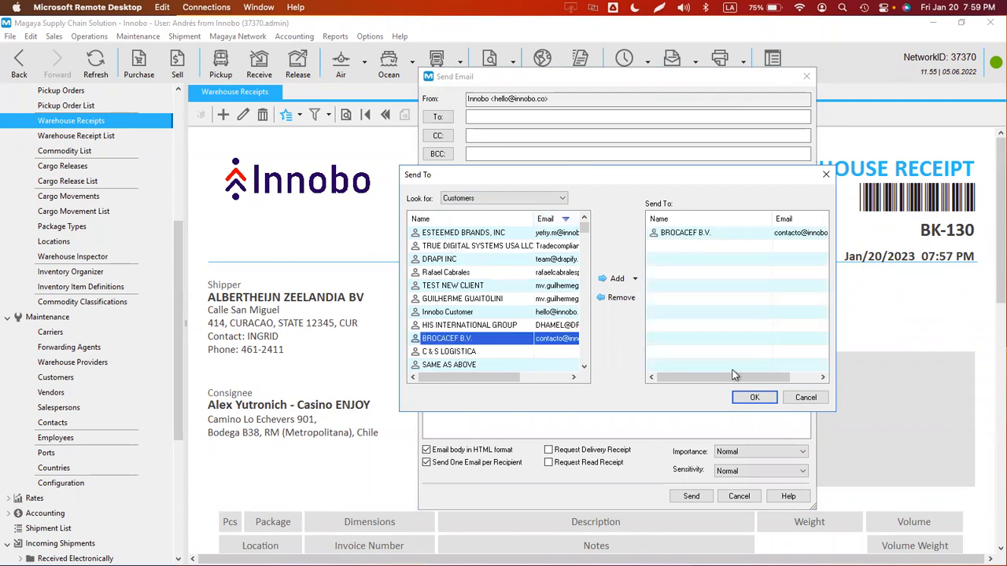
left_click(749, 397)
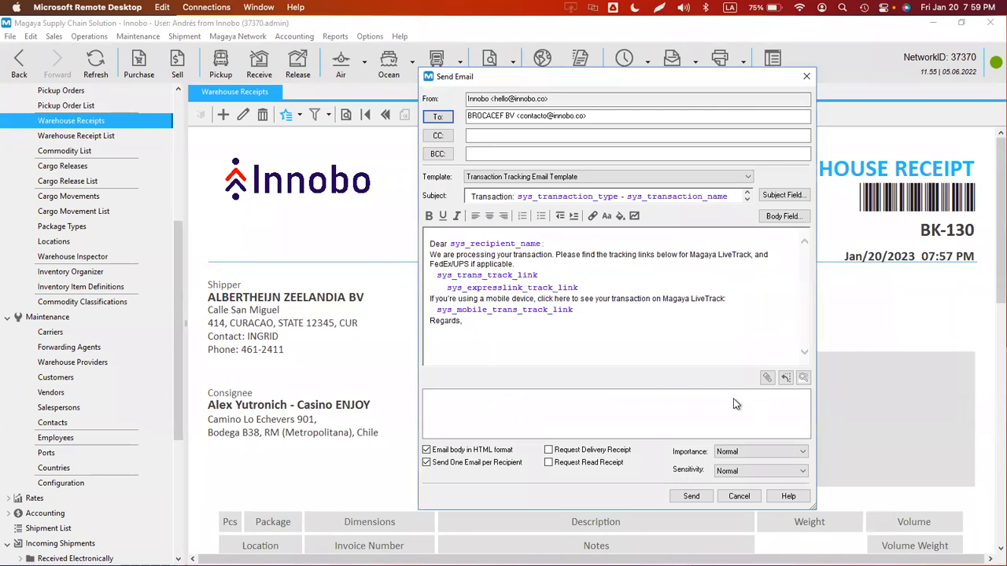
- Keep the Transaction Tracking Email Template and send the email
left_click(529, 182)
left_click(539, 182)
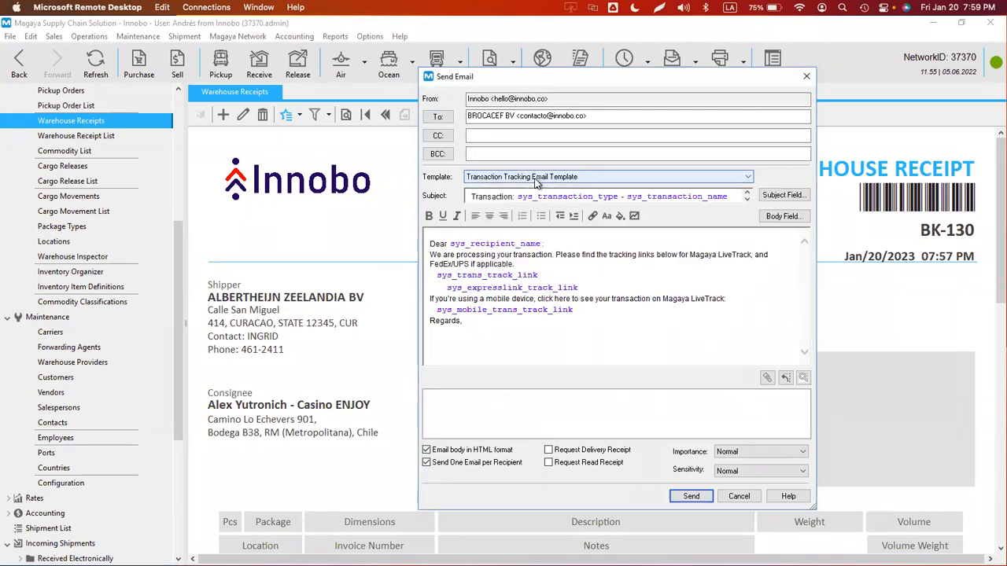
left_click(691, 496)
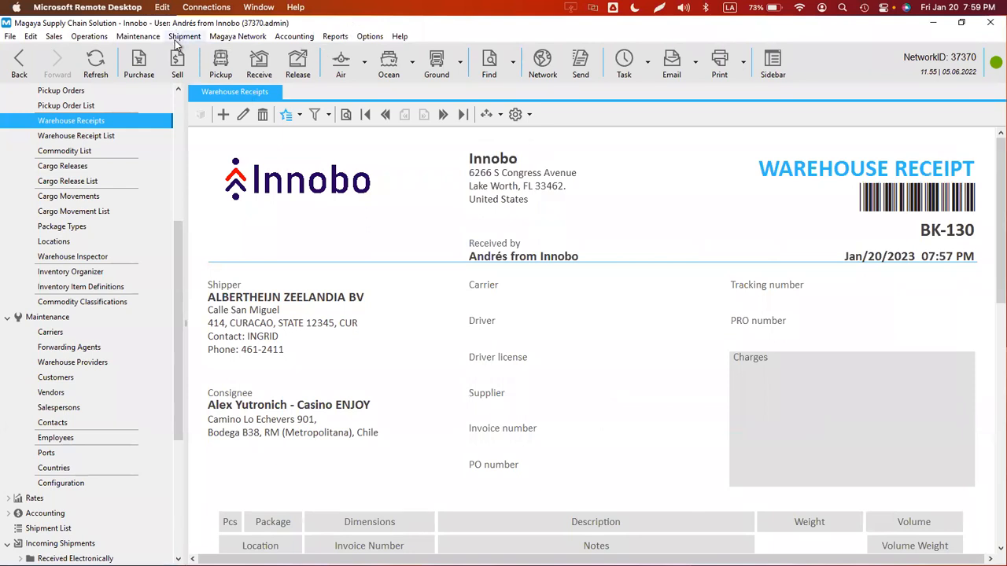
- Find today's BK-130 tracking email under Magaya Network > Sent and open it
left_click(222, 38)
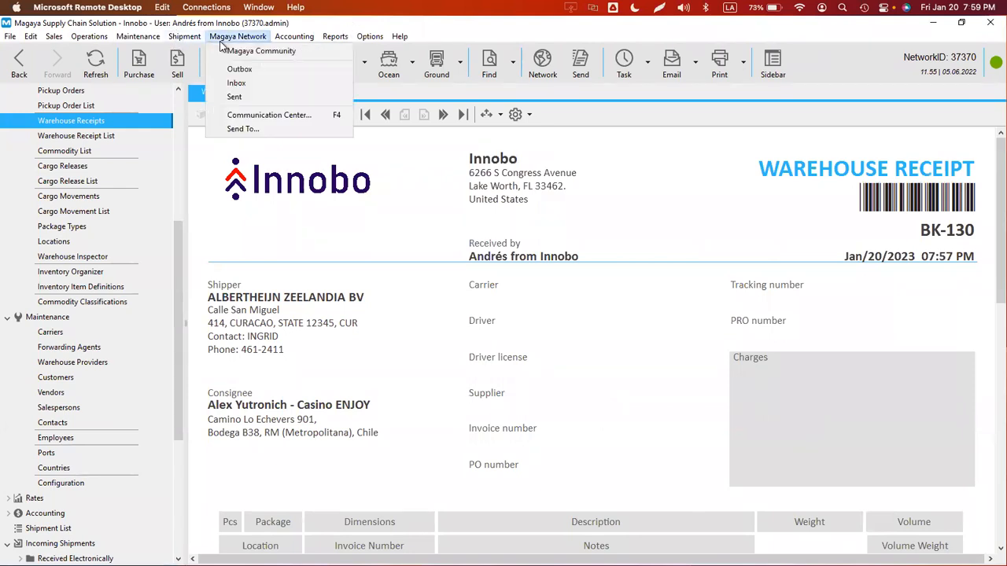
left_click(239, 97)
left_click(368, 116)
left_click(366, 127)
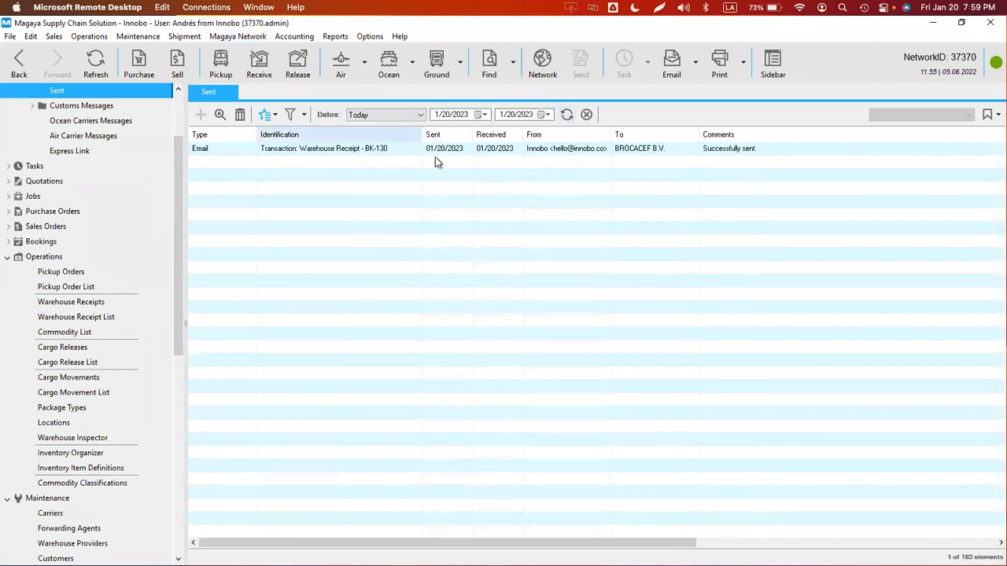
left_click(358, 151)
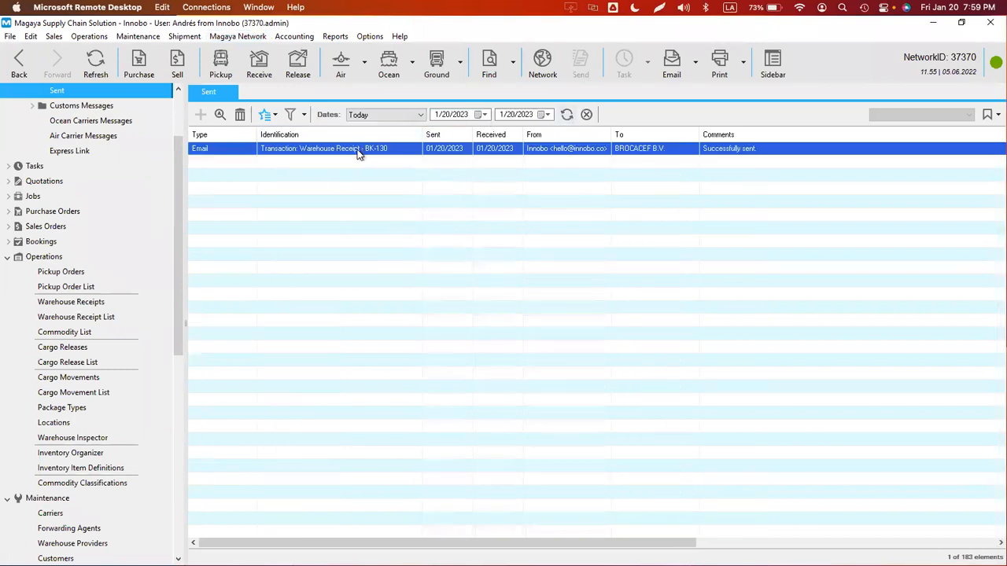
double_click(286, 154)
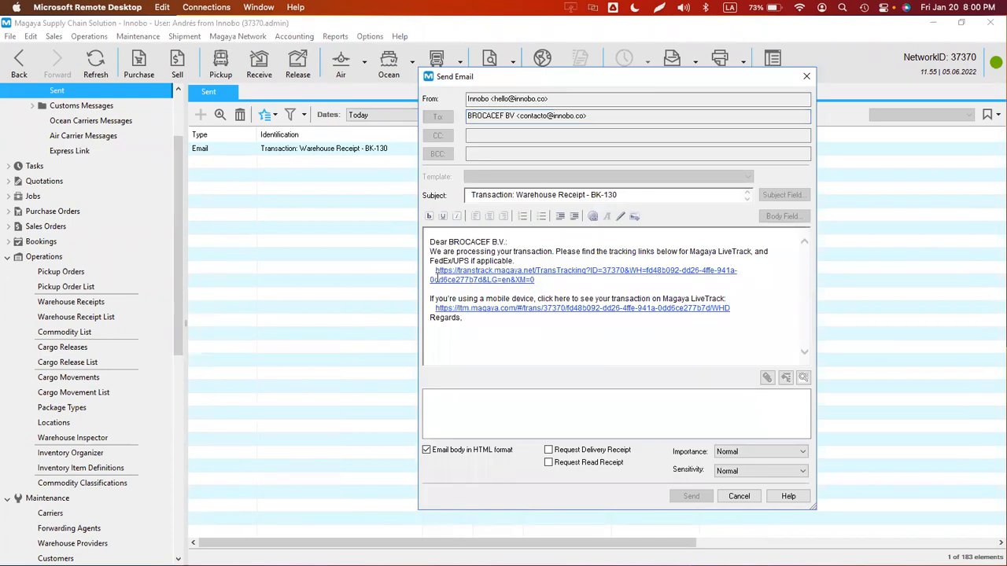
- Copy the email's first tracking link and paste it into Chrome's address bar
left_click_drag(536, 281, 434, 274)
key("super+c")
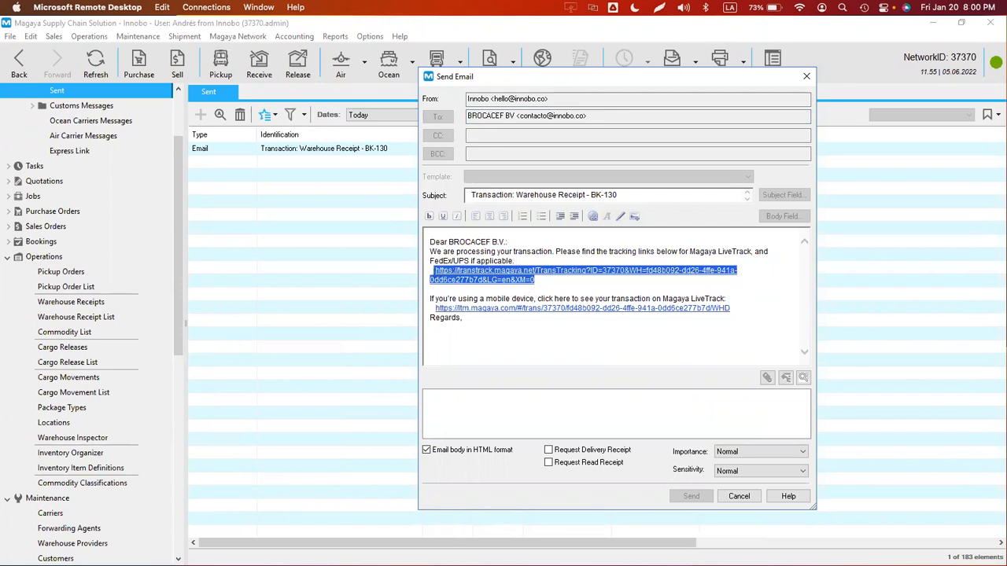
key("super+Tab")
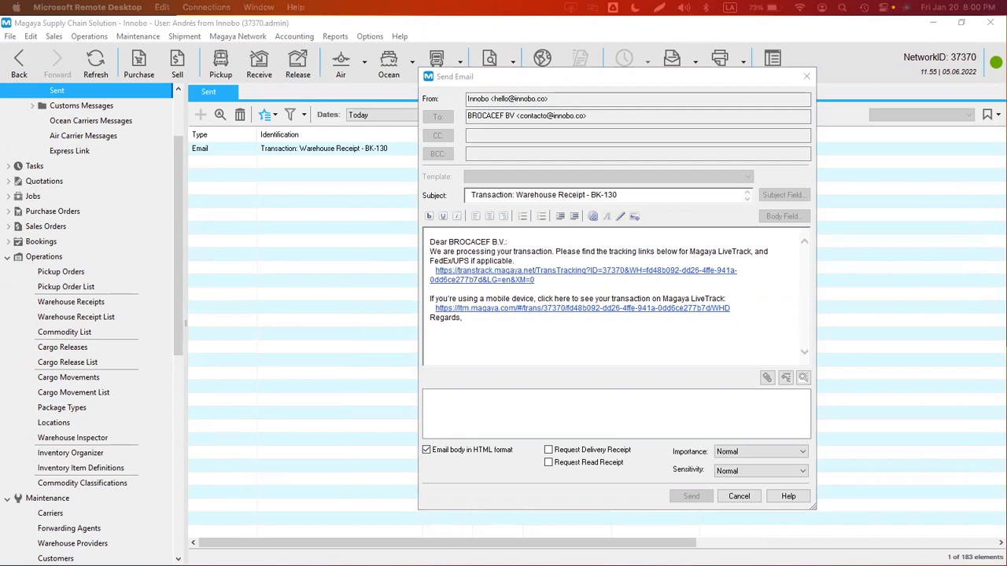
left_click_drag(2, 47, 619, 43)
key("super+v")
- Load the tracking page full-screen and highlight the Warehouse Receipt BK-130 title and shipper
key("Return")
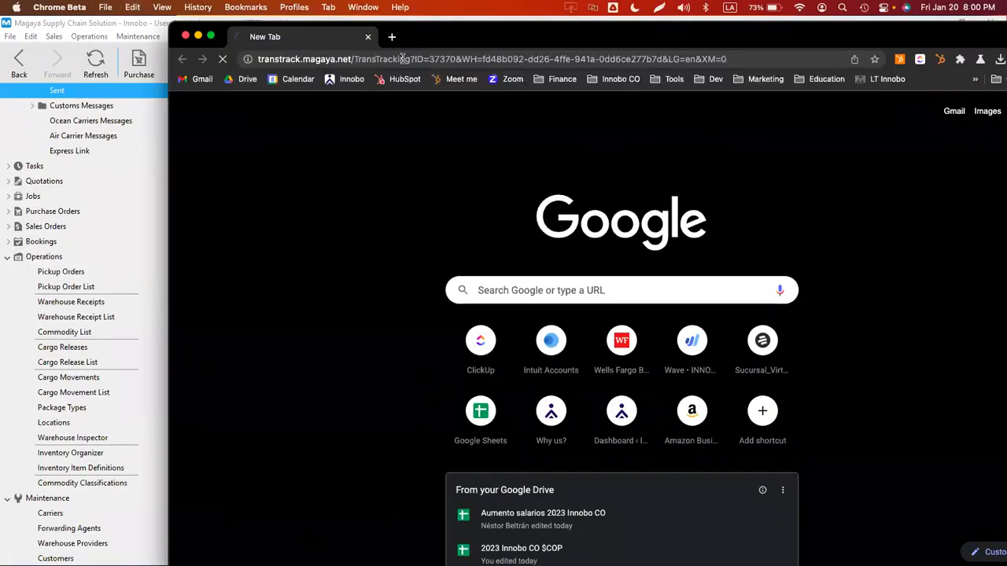
double_click(443, 43)
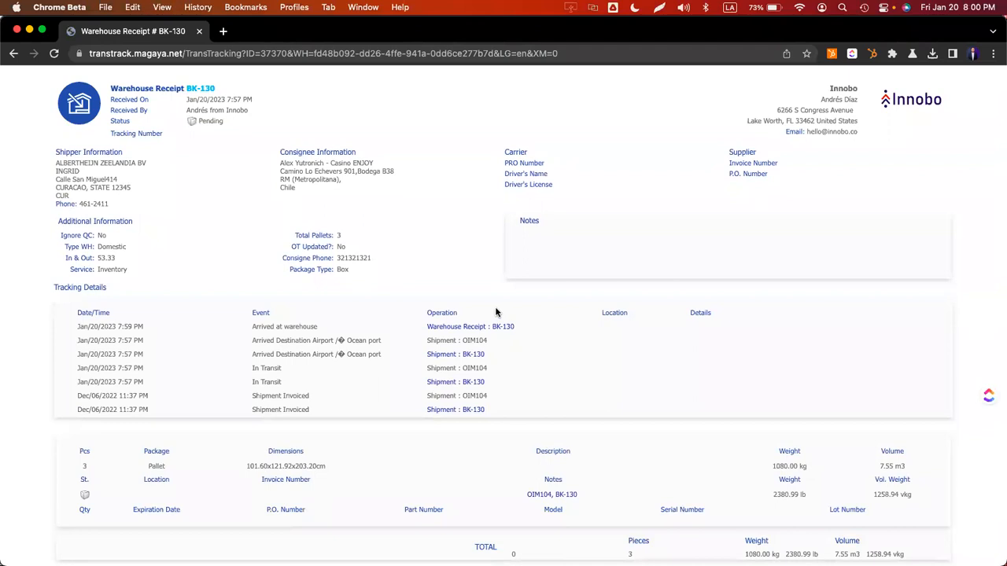
left_click_drag(110, 89, 219, 93)
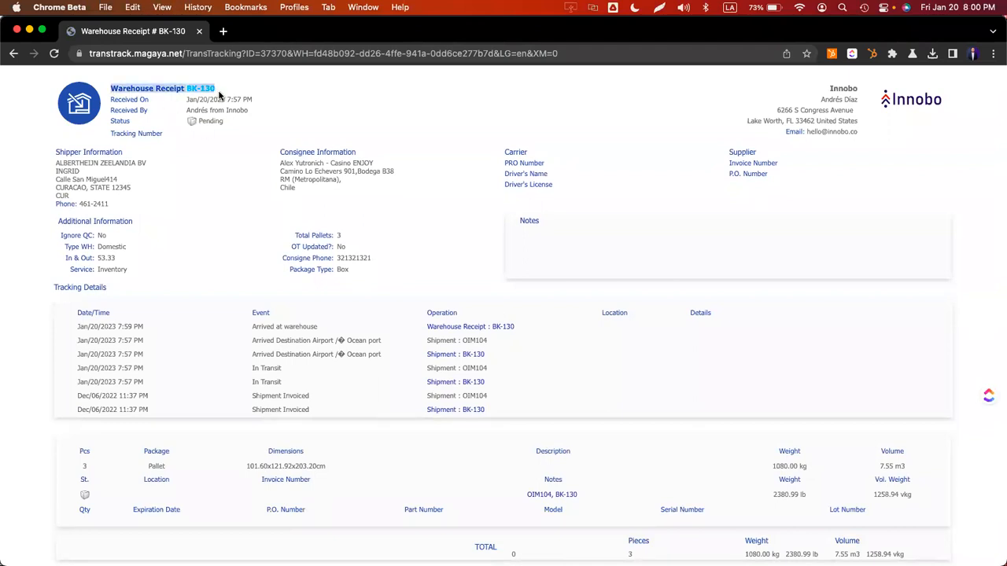
left_click(268, 96)
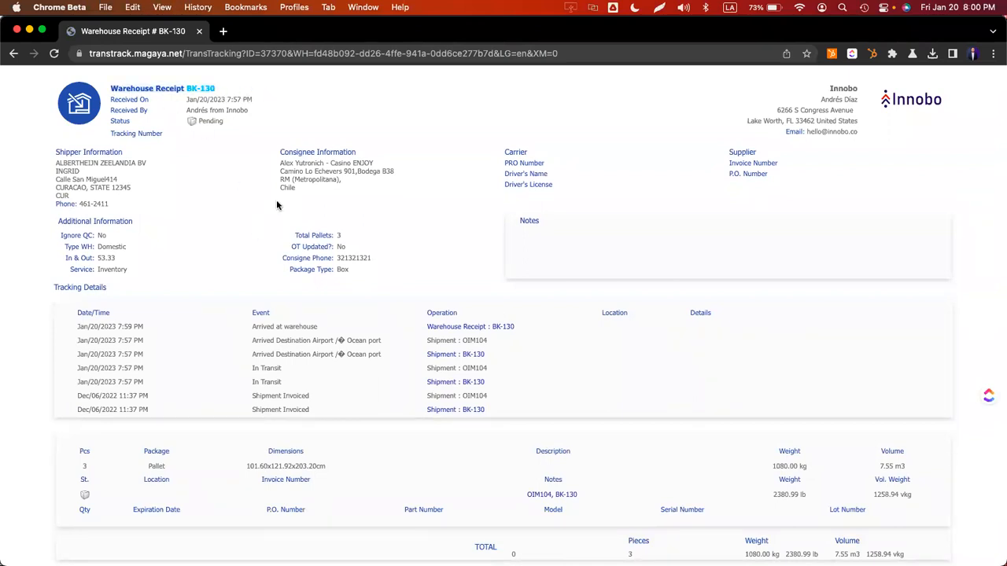
triple_click(105, 171)
left_click(353, 180)
- Highlight the Tracking Details events: Arrived at warehouse, the OIM104 operation, and In Transit BK-130
left_click_drag(71, 288, 133, 291)
left_click_drag(81, 329, 464, 333)
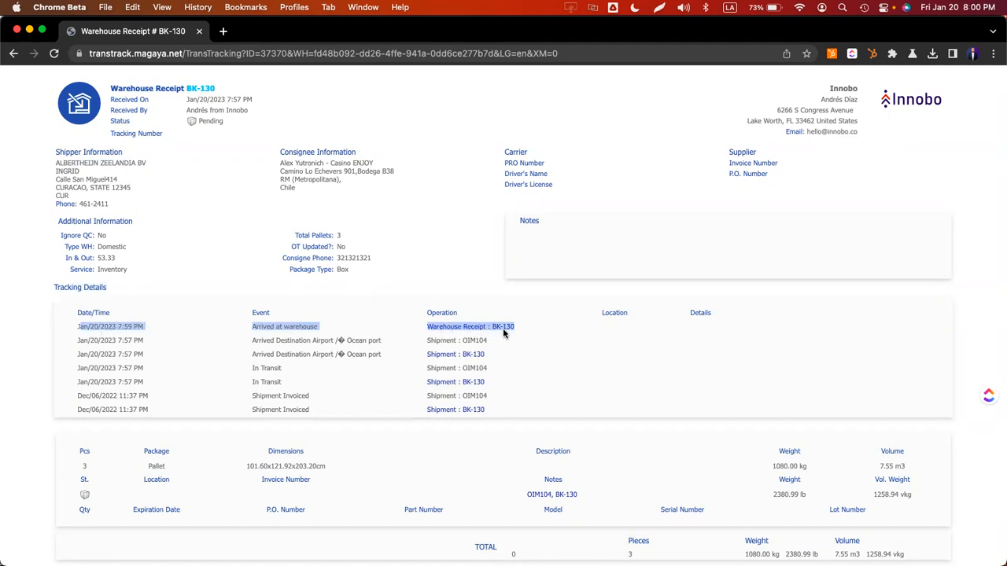
left_click(283, 391)
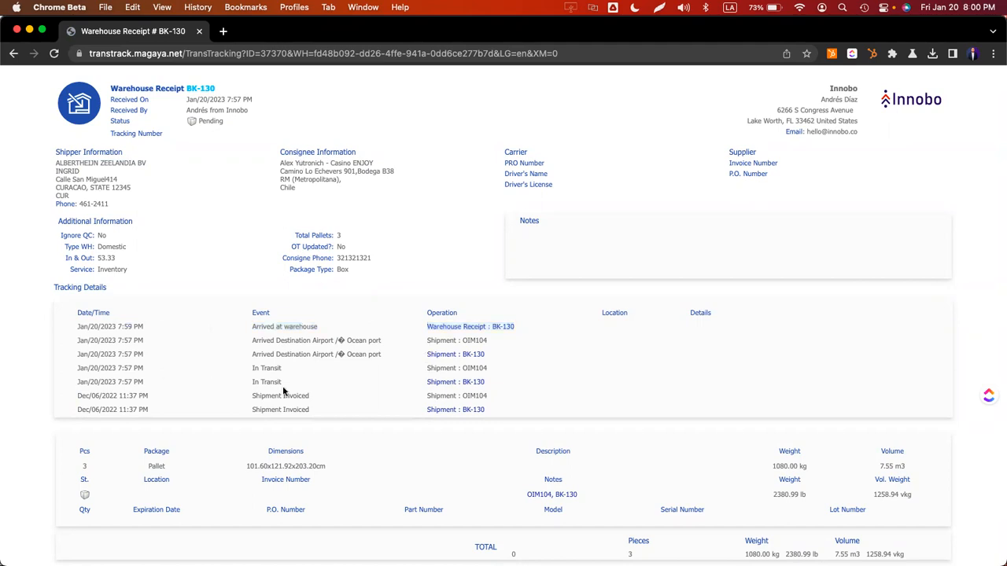
left_click_drag(489, 412, 73, 343)
left_click(82, 341)
left_click_drag(427, 341, 519, 349)
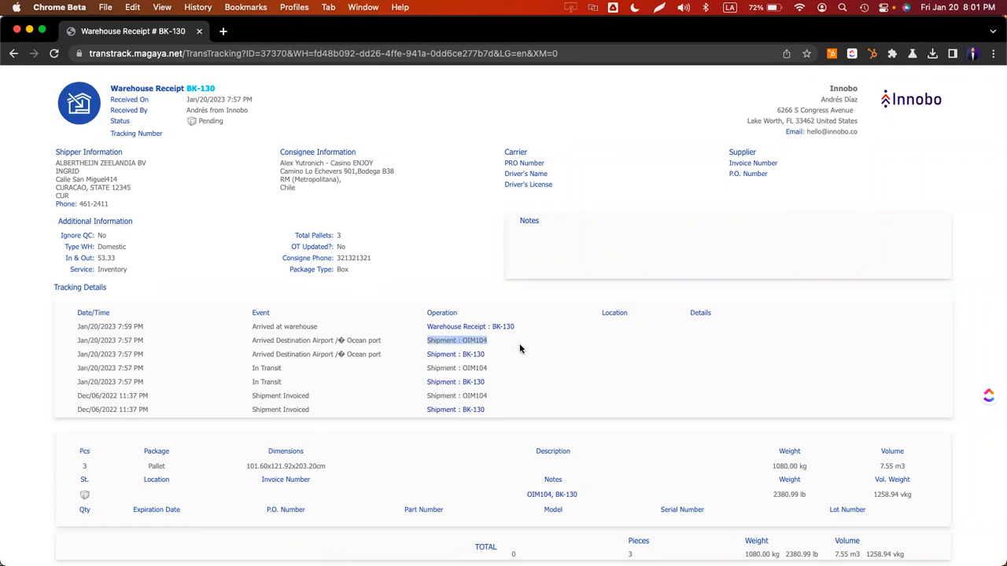
left_click(279, 343)
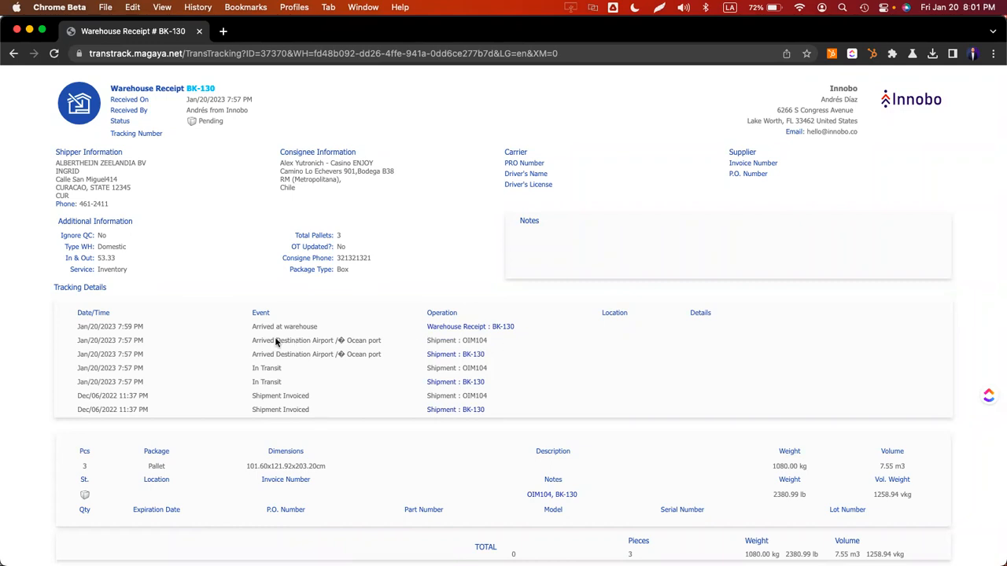
left_click_drag(256, 340, 346, 342)
left_click_drag(248, 382, 320, 426)
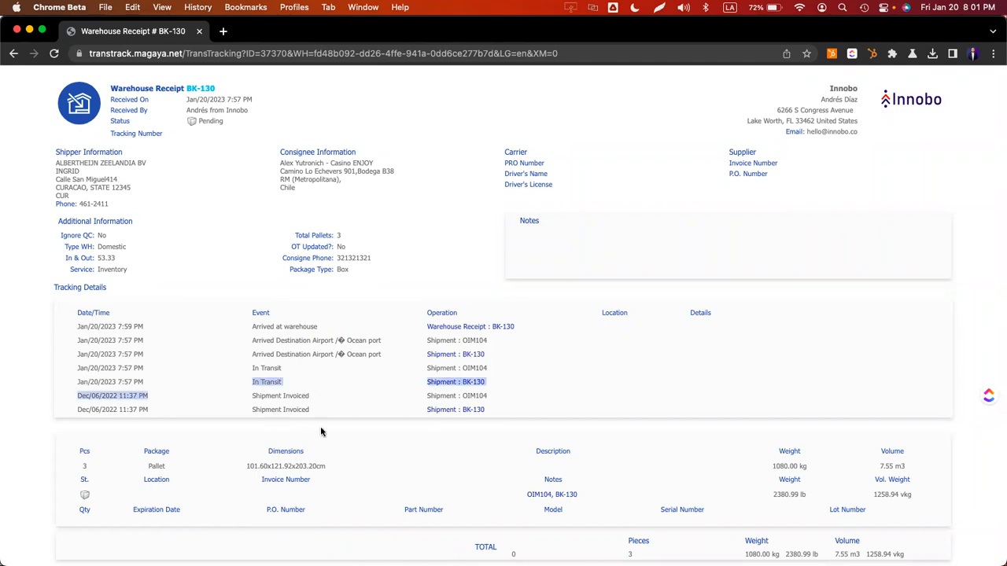
left_click(605, 368)
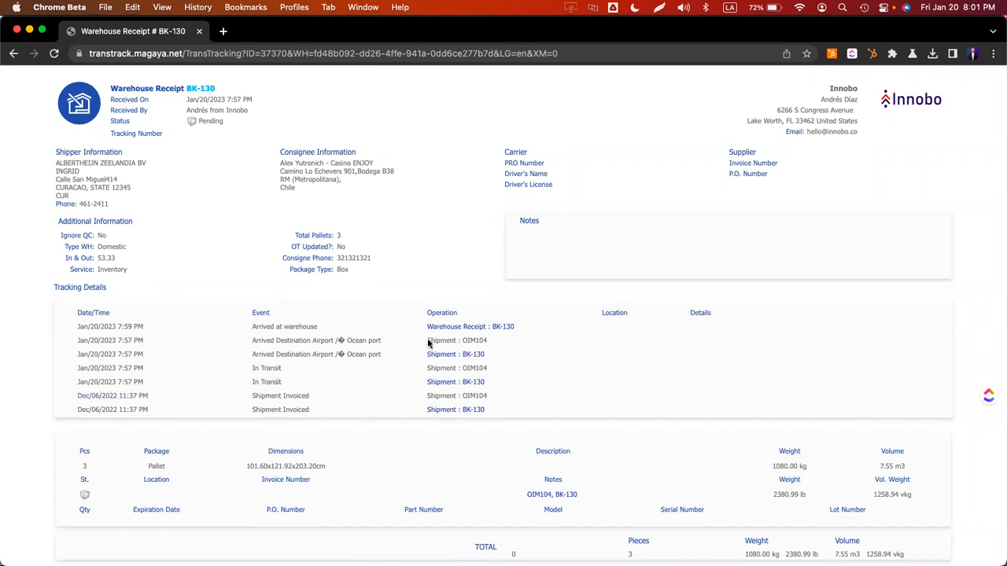
- Reopen the Warehouse Receipt BK-130 page, briefly visit Shipment BK-130, and come back
left_click(462, 328)
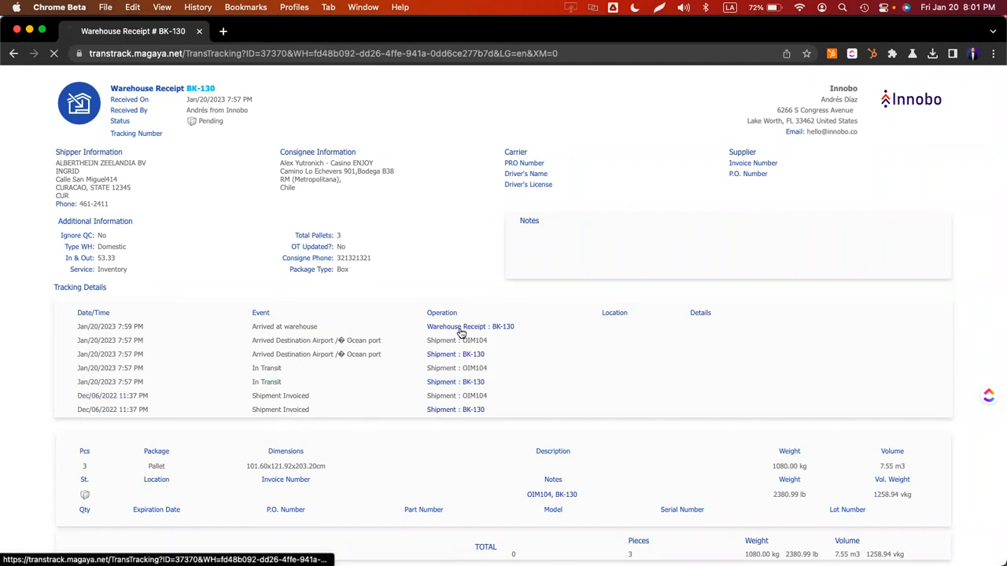
left_click_drag(119, 90, 263, 134)
left_click(465, 358)
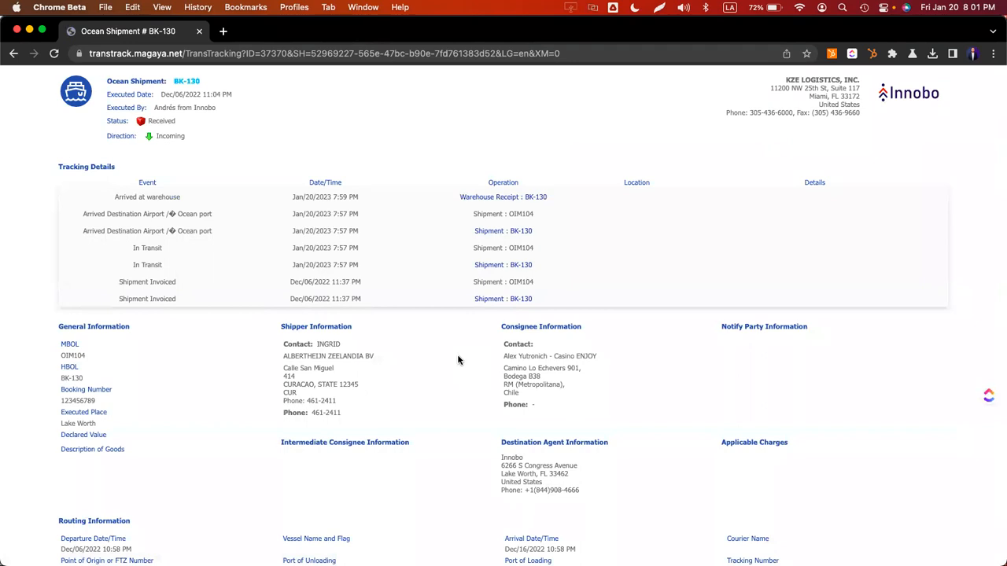
left_click(488, 197)
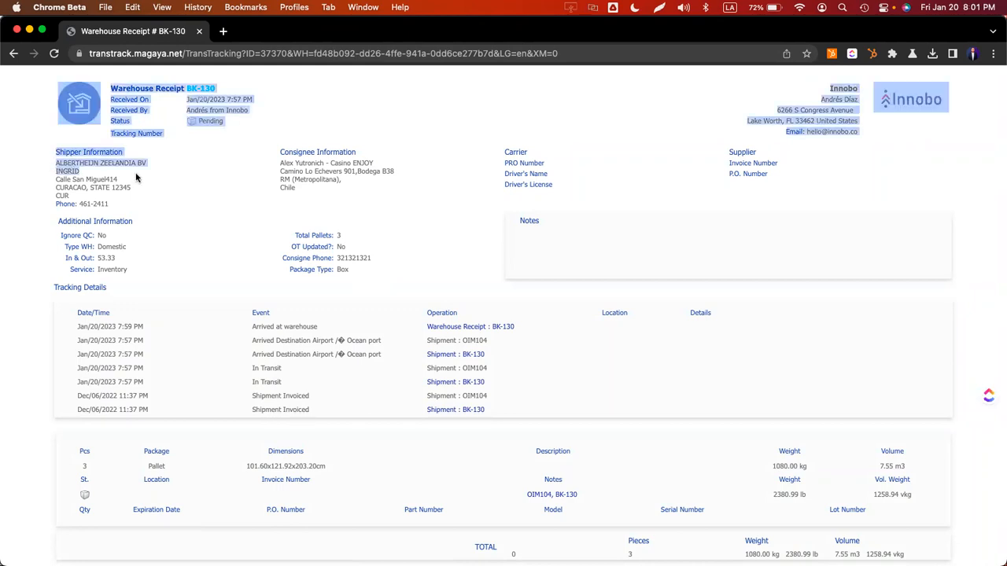
- Highlight the Shipment : OIM104 references in the receipt's tracking events
left_click_drag(424, 343, 510, 345)
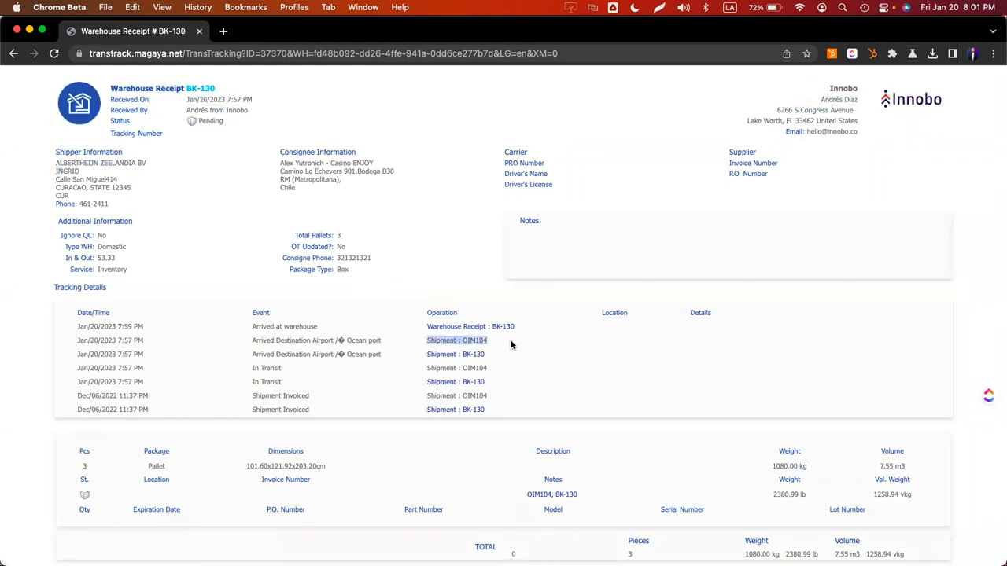
double_click(448, 341)
left_click(455, 340)
double_click(476, 341)
double_click(465, 369)
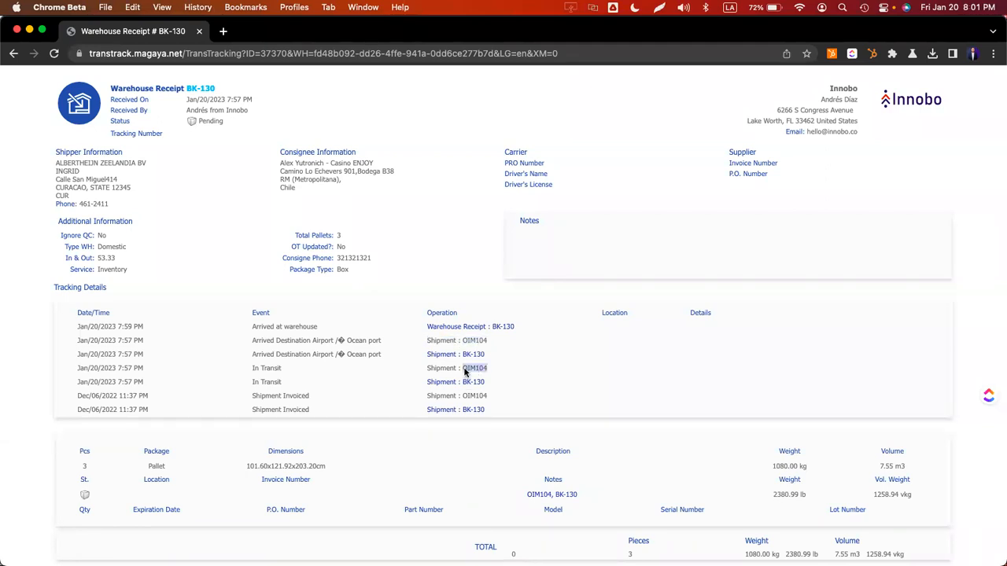
scroll(543, 373, "down", 1)
scroll(542, 373, "up", 2)
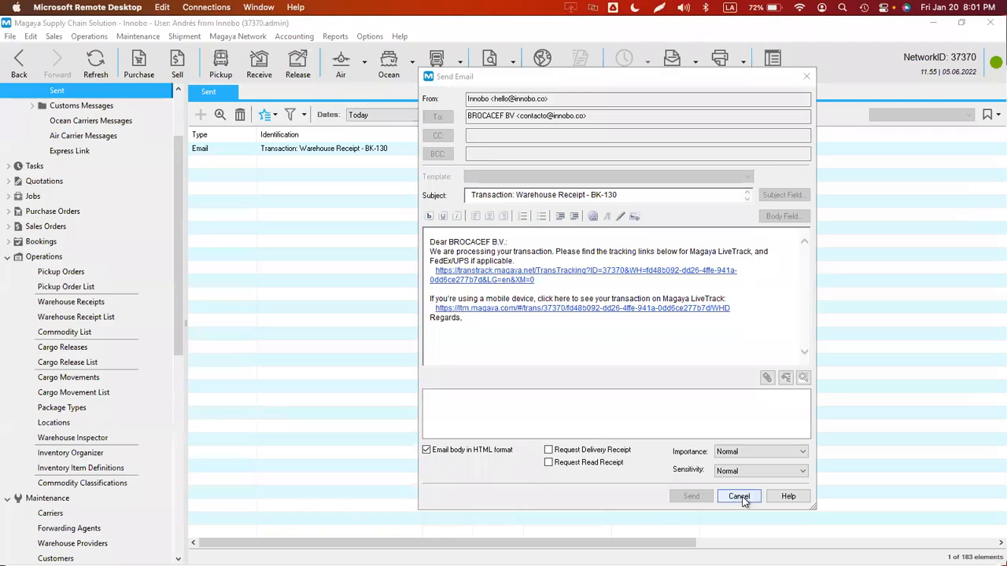
- Close the email window in Magaya and step back to the Transaction Tracking settings
left_click(739, 497)
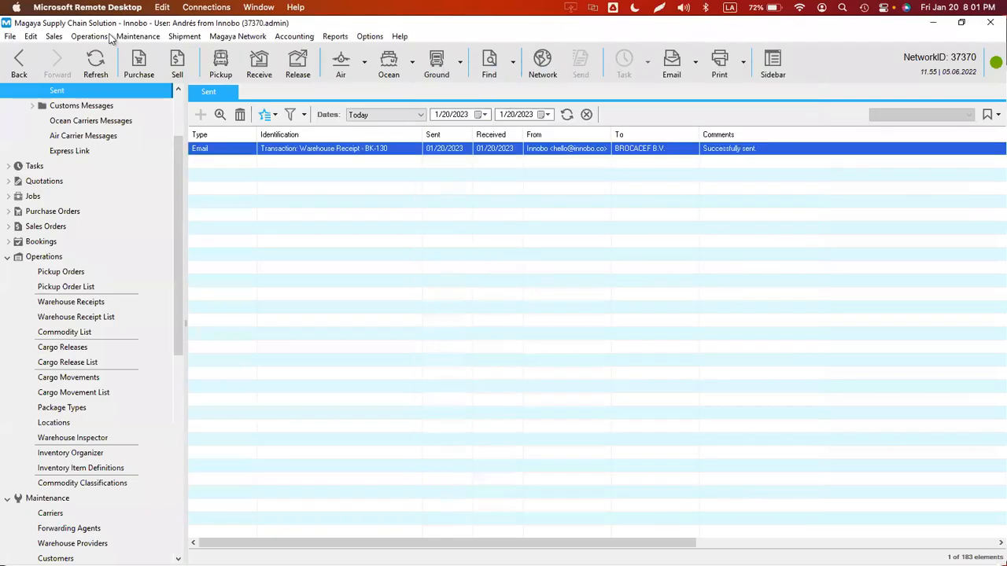
left_click(19, 66)
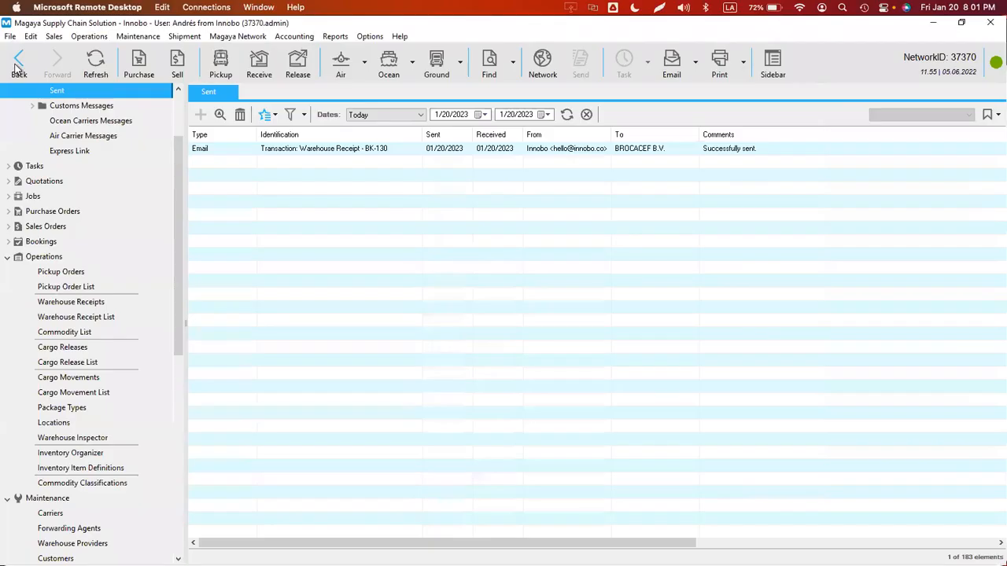
left_click(18, 63)
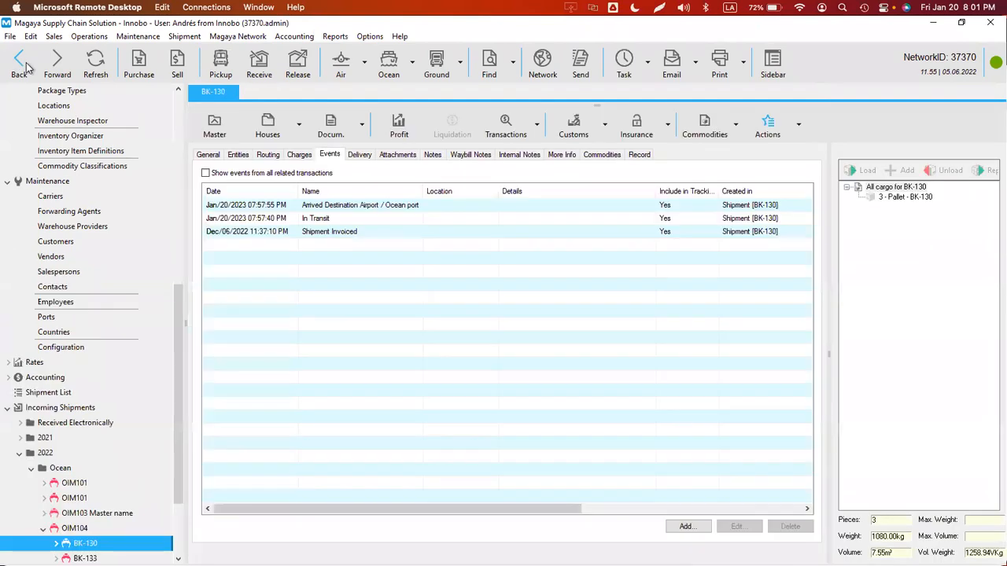
left_click(19, 62)
left_click(18, 64)
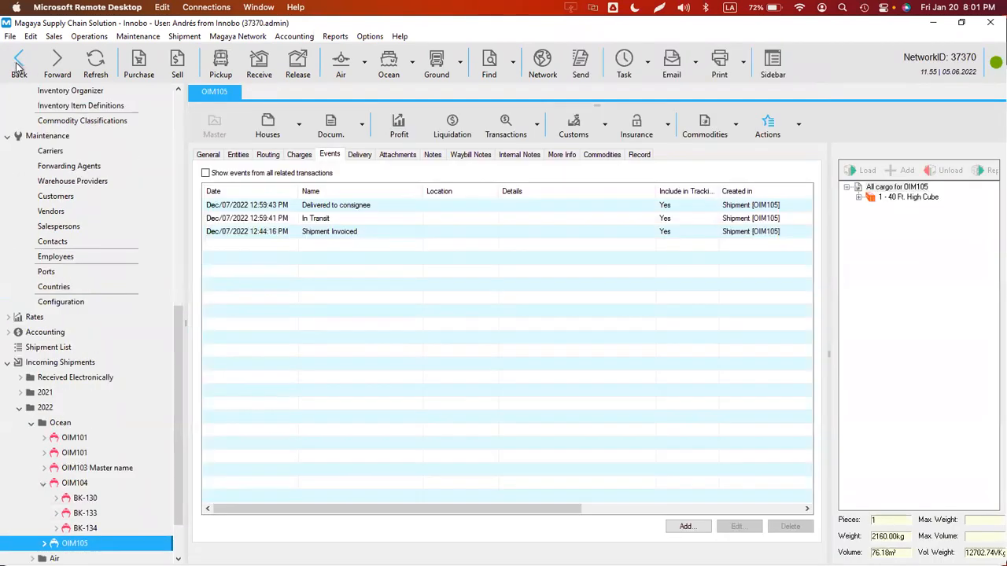
left_click(18, 64)
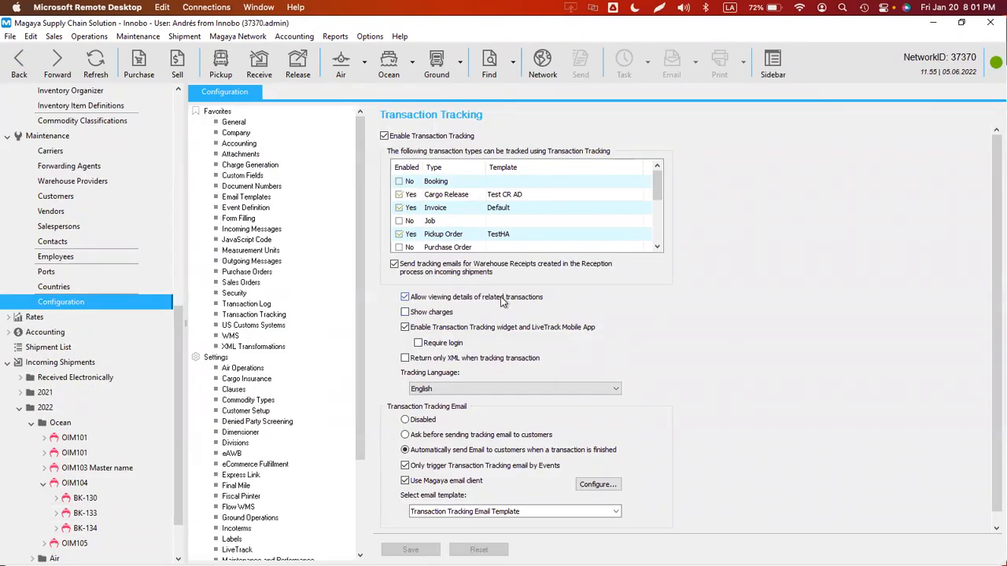
- In Chrome, open the 'Shipment : BK-130' link from the receipt's Tracking Details
key("super+Tab")
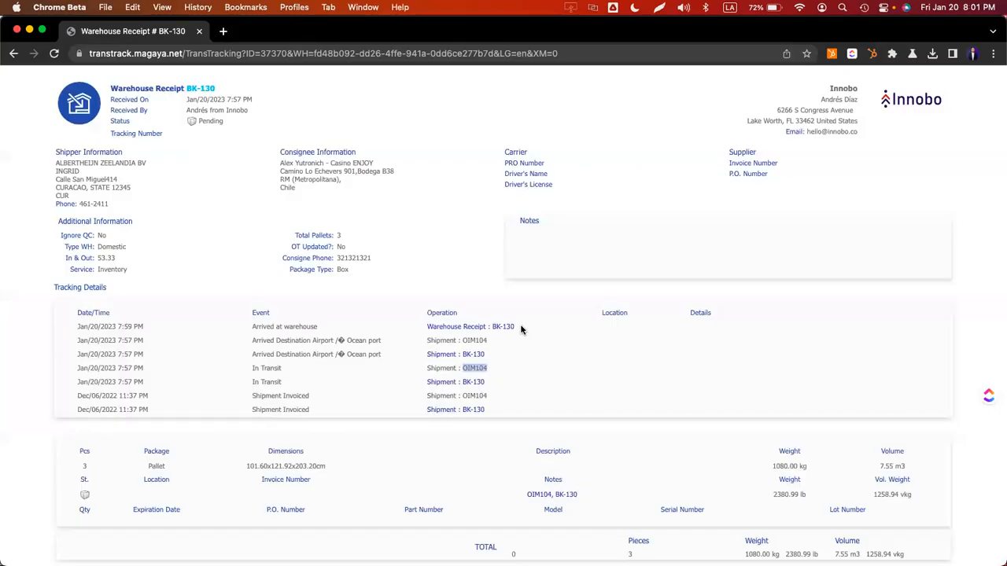
left_click(534, 335)
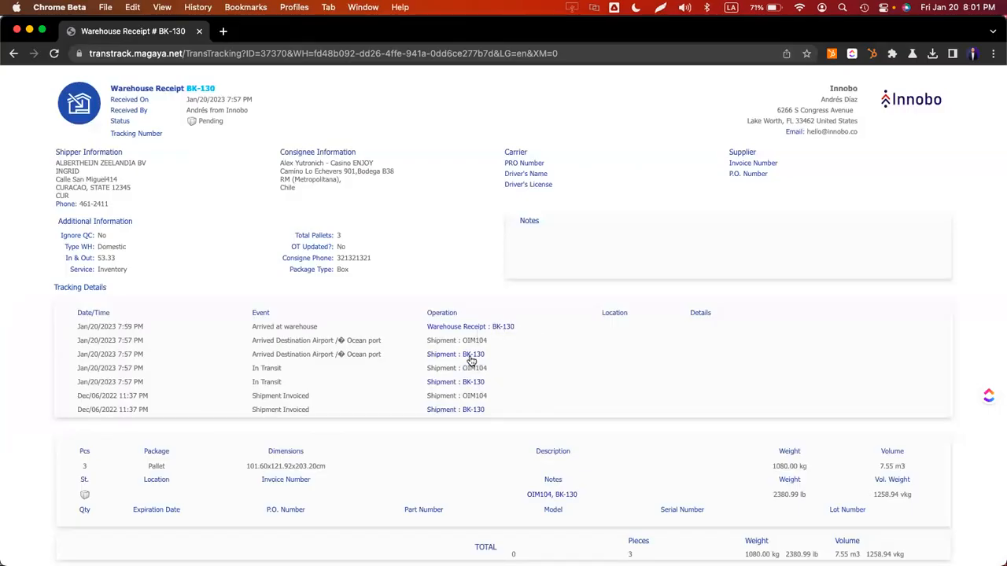
scroll(475, 384, "down", 1)
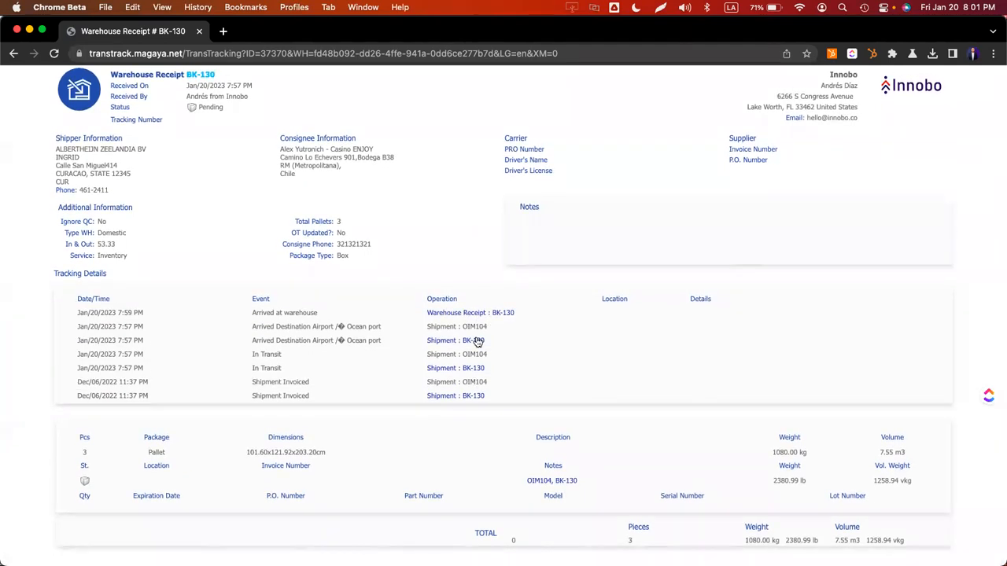
left_click(475, 343)
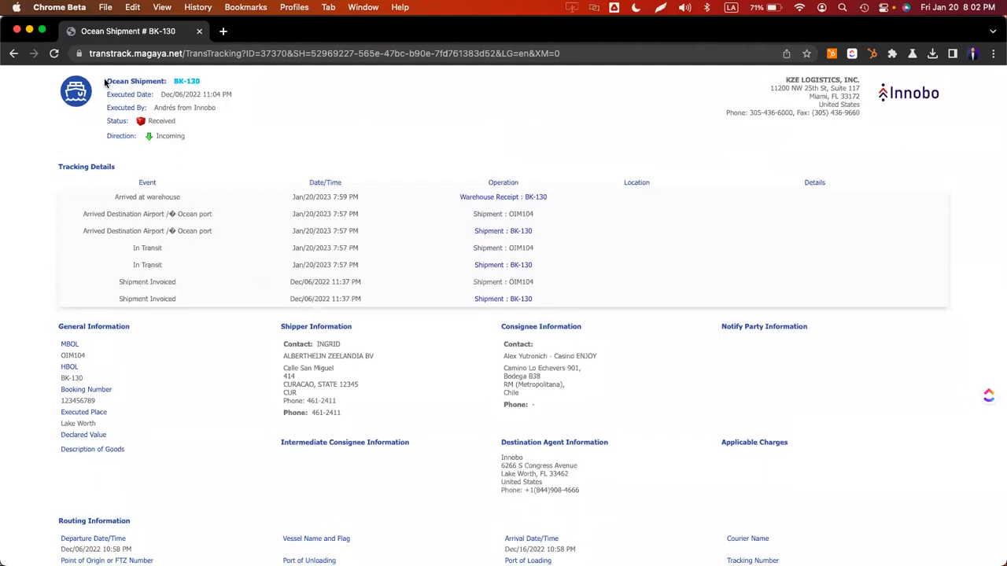
- Inspect the Ocean Shipment BK-130 page's heading and address, scroll through it, then return to Magaya
left_click_drag(105, 81, 201, 82)
key("super+l")
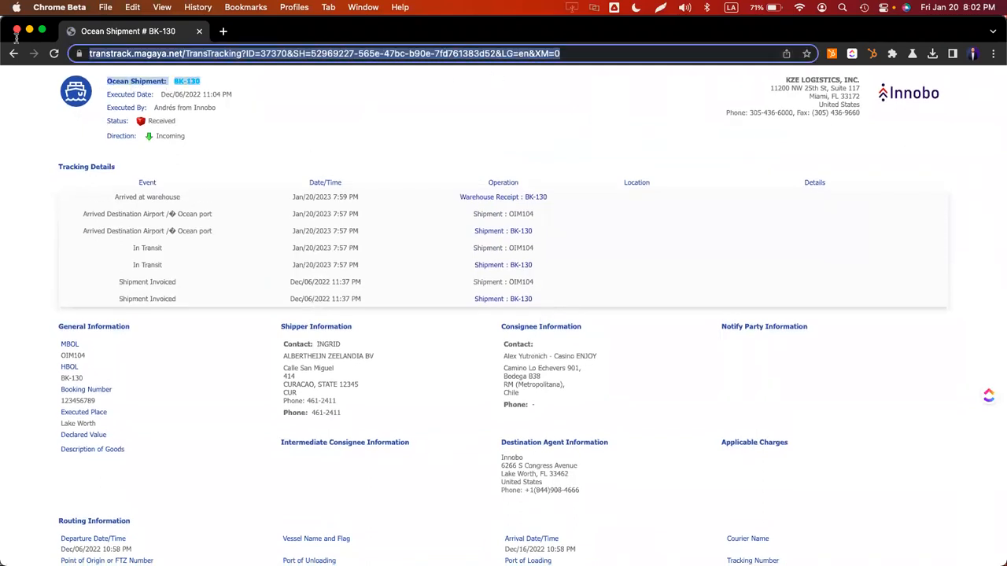
left_click(466, 393)
scroll(428, 390, "down", 10)
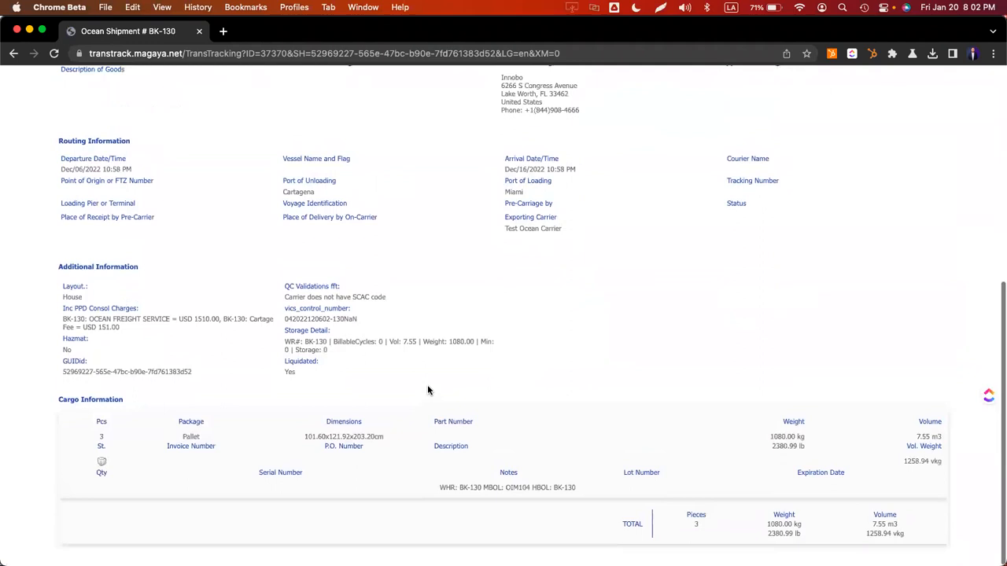
scroll(424, 381, "up", 10)
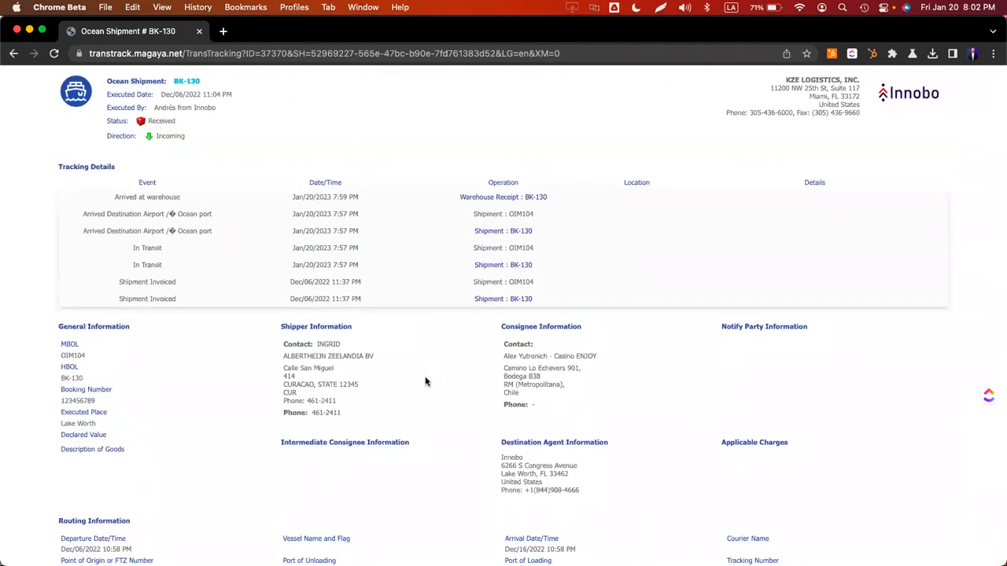
key("super+Tab")
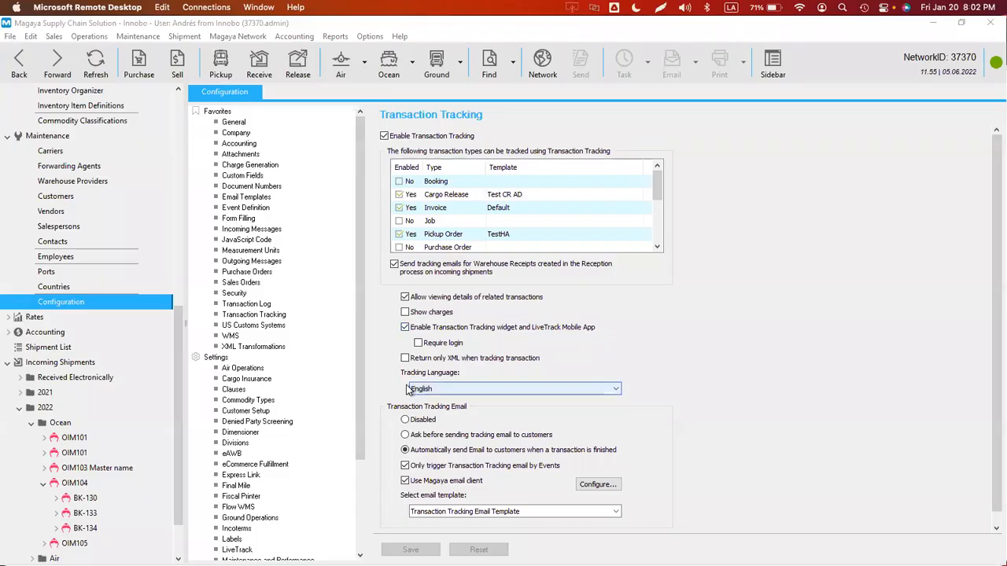
- Tick 'Show charges' in the Transaction Tracking settings, save, and switch back to Chrome
left_click(404, 315)
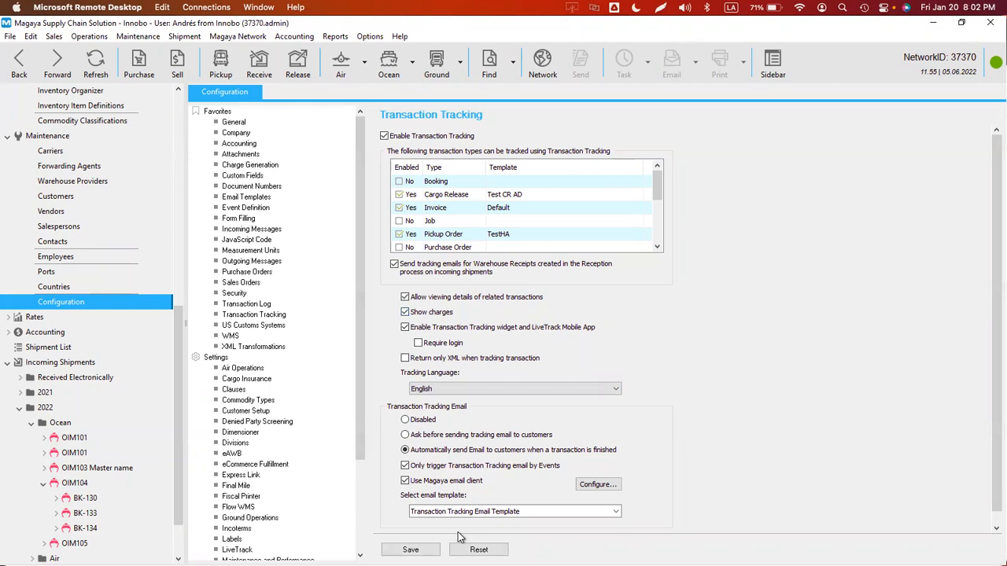
left_click(410, 550)
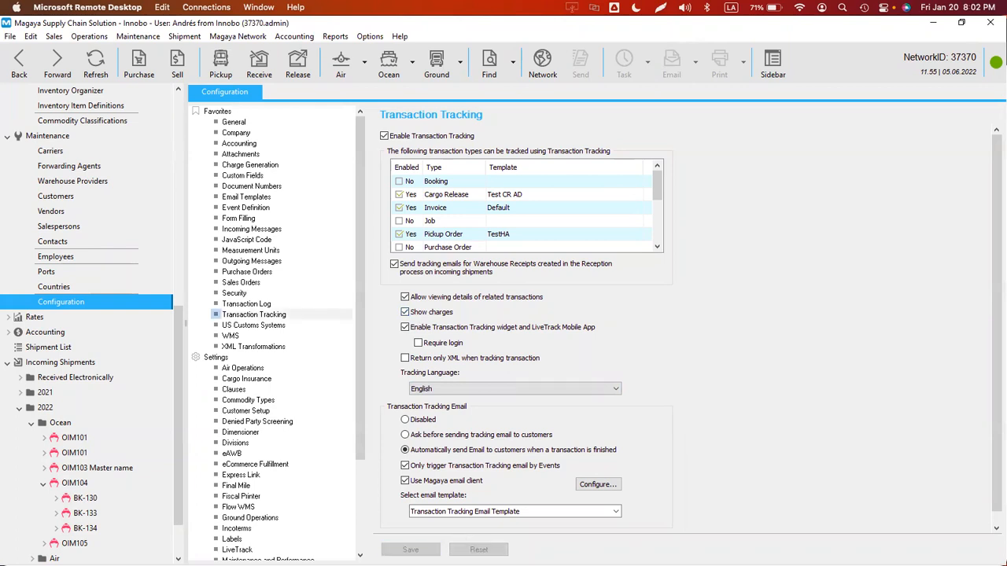
key("super+Tab")
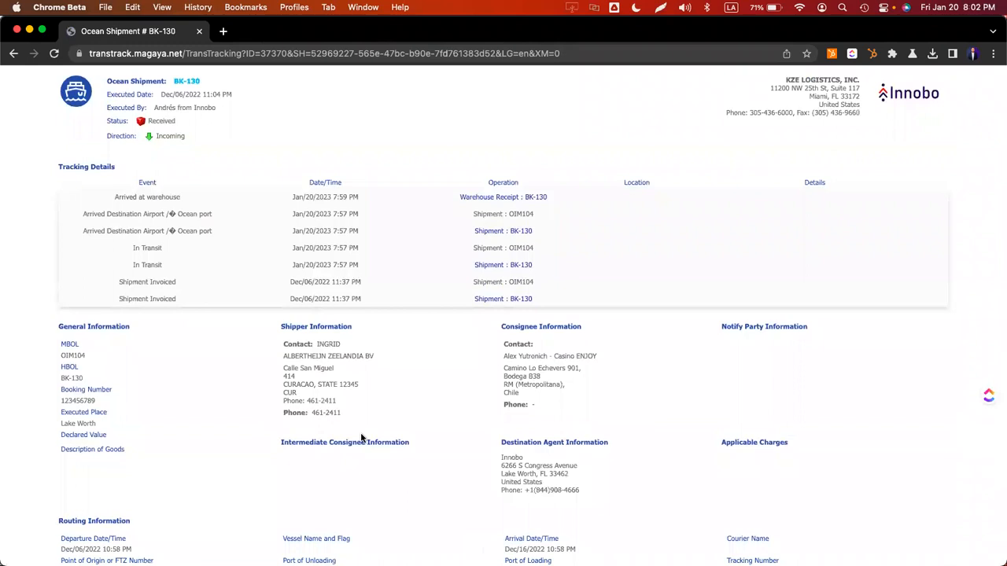
- Reload the BK-130 shipment tracking page and scroll through it to check for charges
key("super+r")
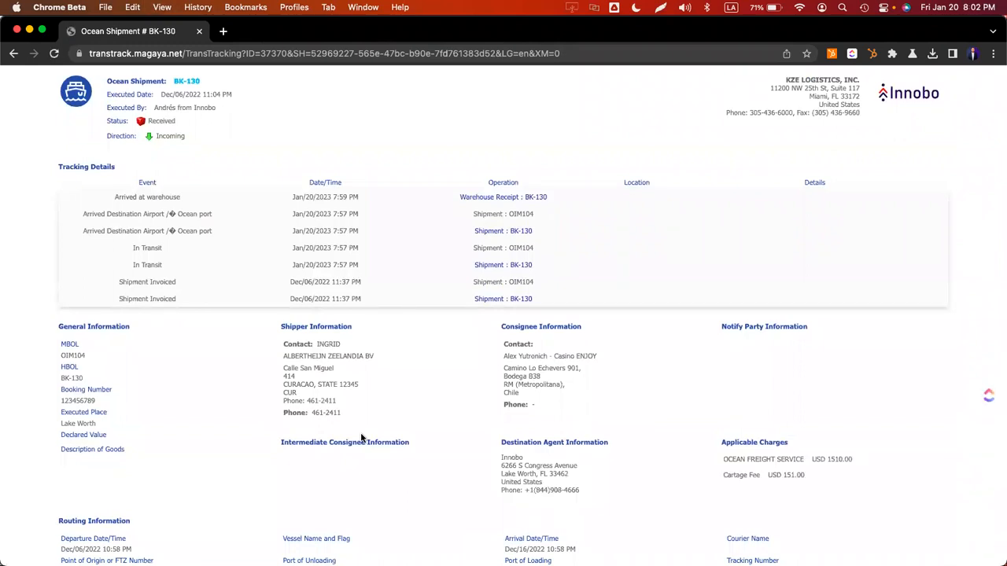
scroll(359, 430, "down", 5)
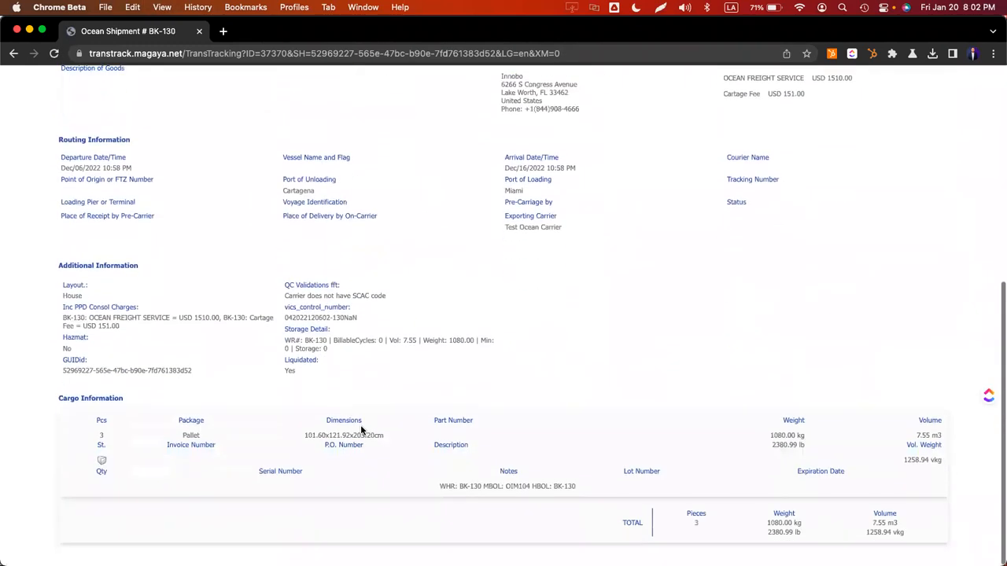
scroll(361, 429, "up", 1)
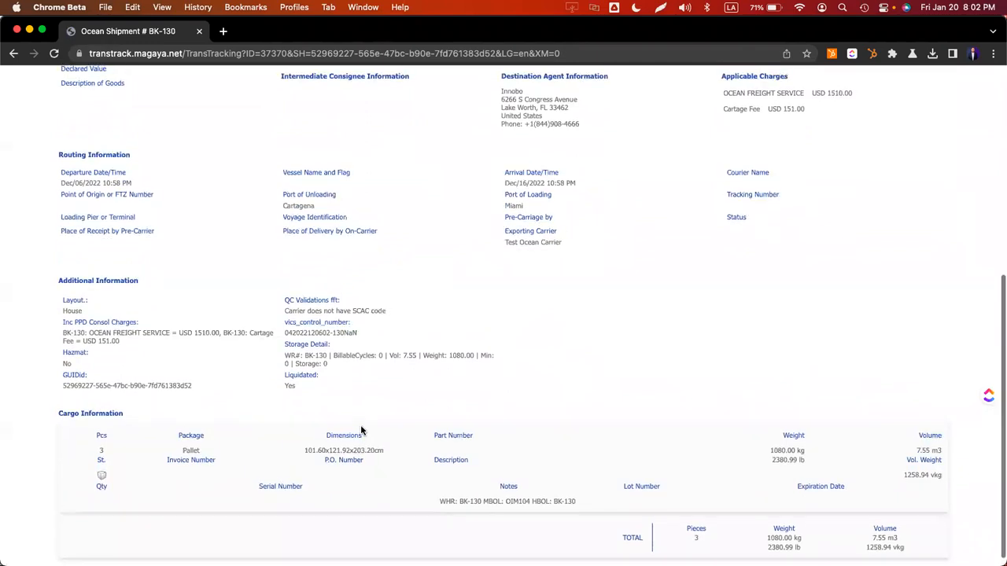
scroll(361, 430, "up", 4)
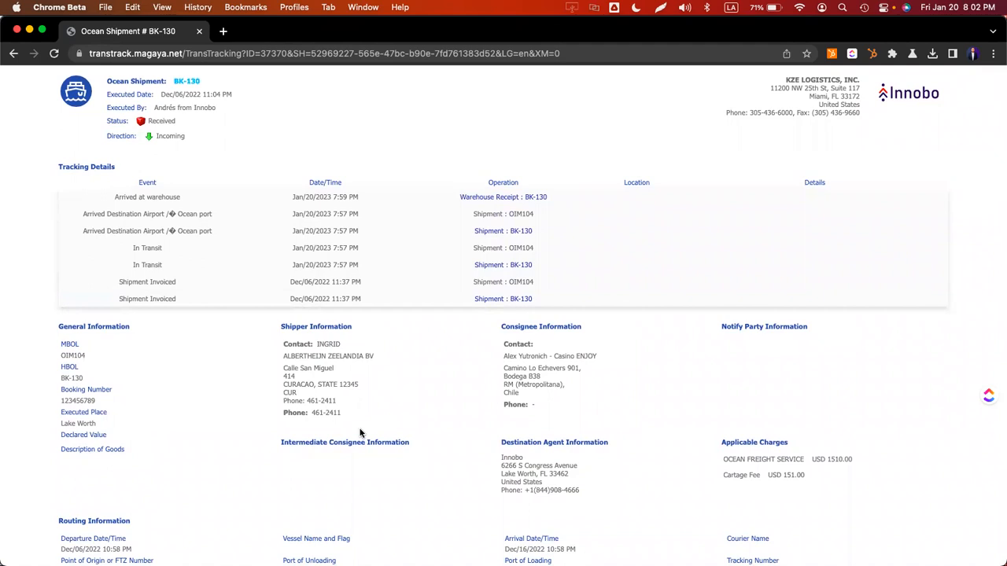
scroll(360, 433, "down", 1)
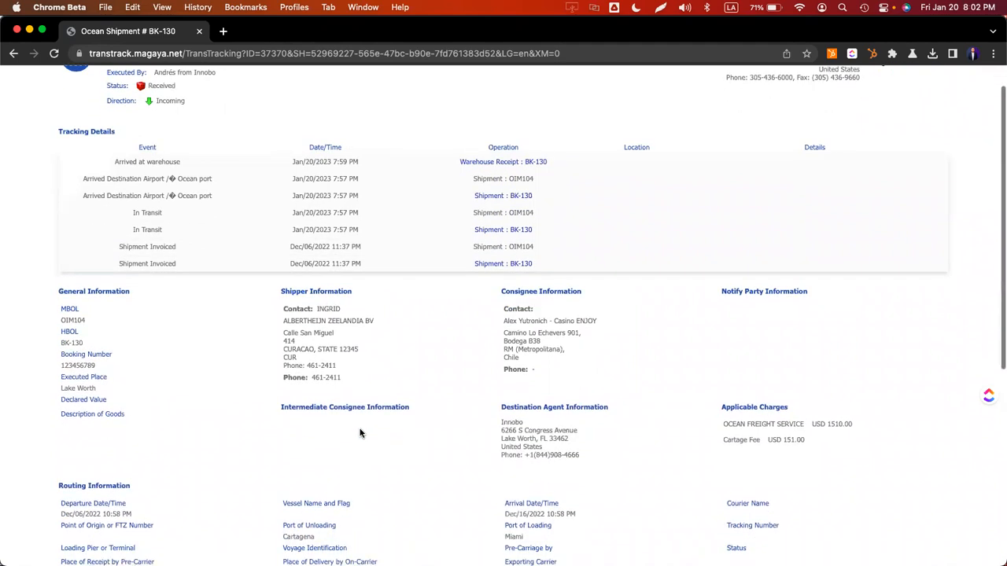
- Test the tracking page's web address in a private browsing window
left_click(581, 53)
key("super+c")
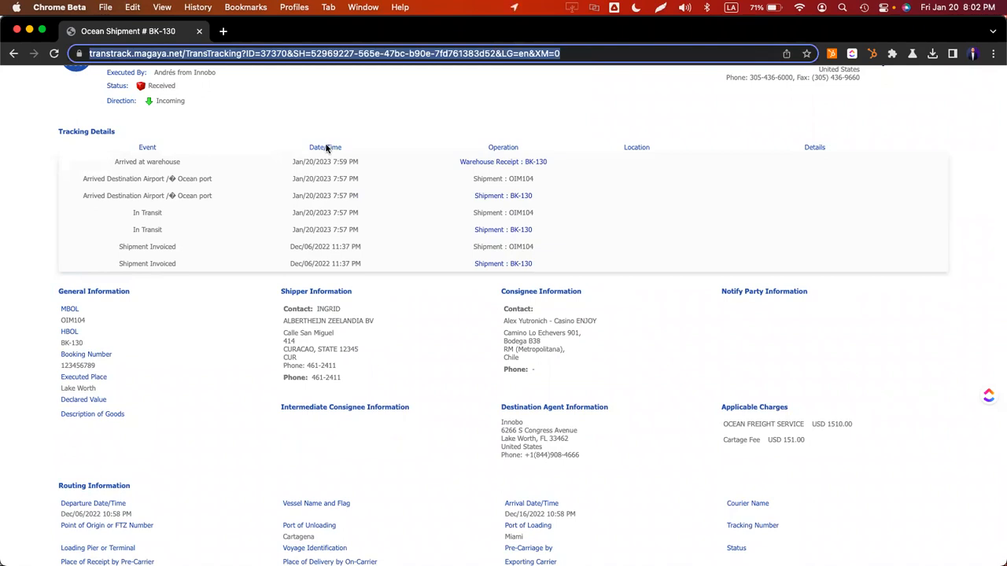
key("super+shift+n")
key("super+v")
key("Return")
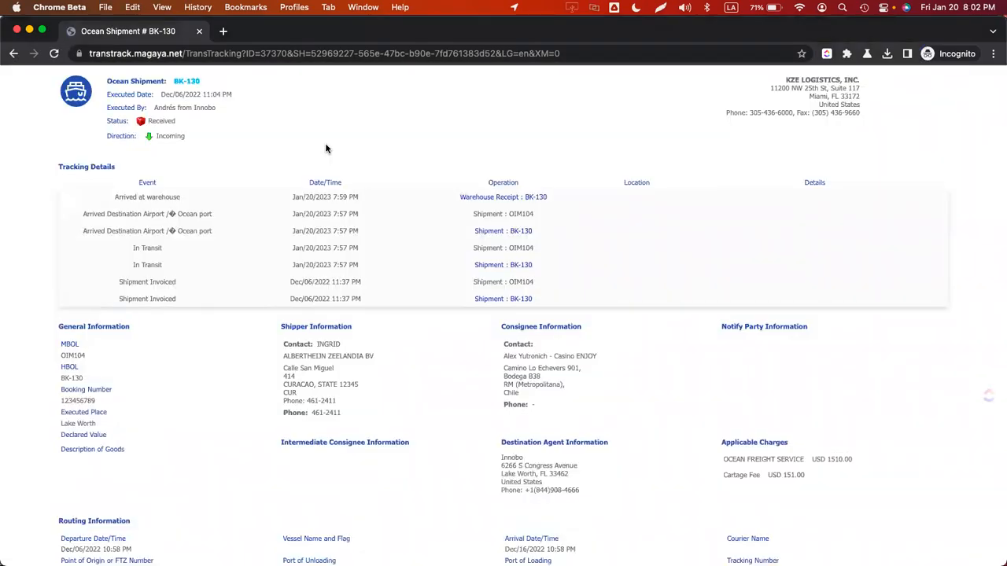
scroll(326, 148, "down", 1)
key("super+l")
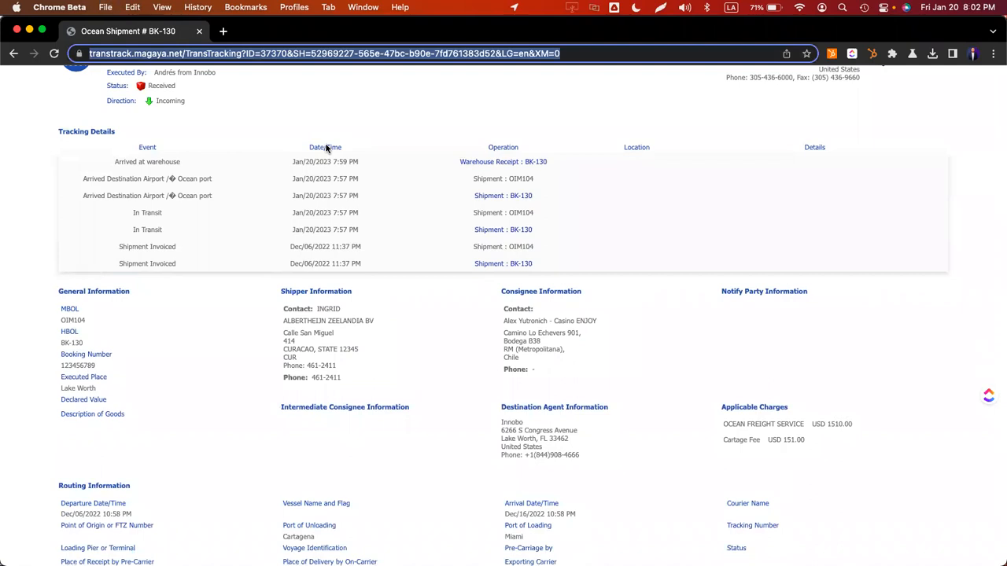
left_click(412, 263)
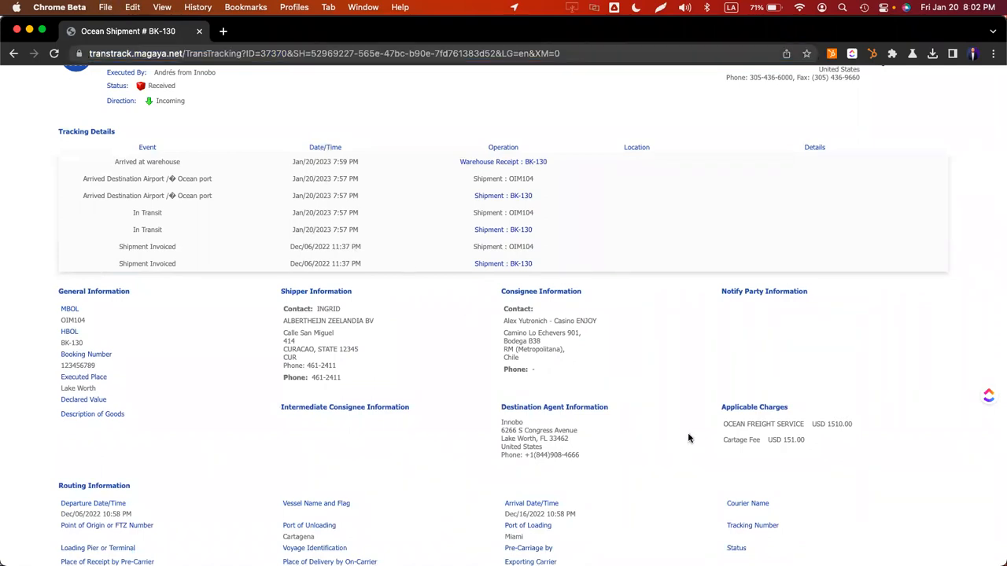
- Review charges Ocean Freight Service 1510.00 and Cartage Fee 151.00, plus the weight and 1258.94 vkg totals
mouse_move(805, 445)
left_mouse_down()
mouse_move(719, 419)
mouse_move(797, 418)
mouse_move(815, 453)
left_mouse_up()
left_click(824, 444)
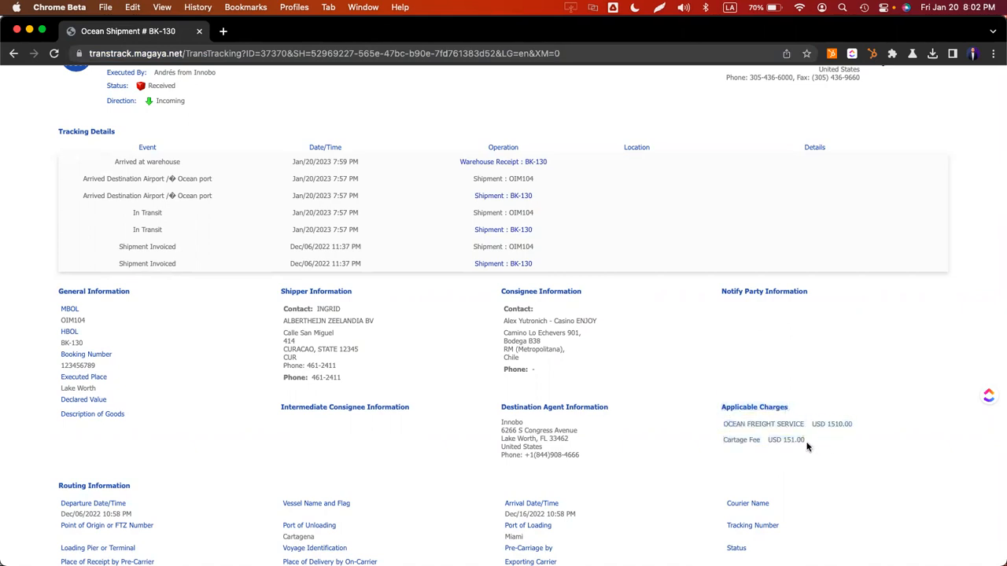
triple_click(767, 425)
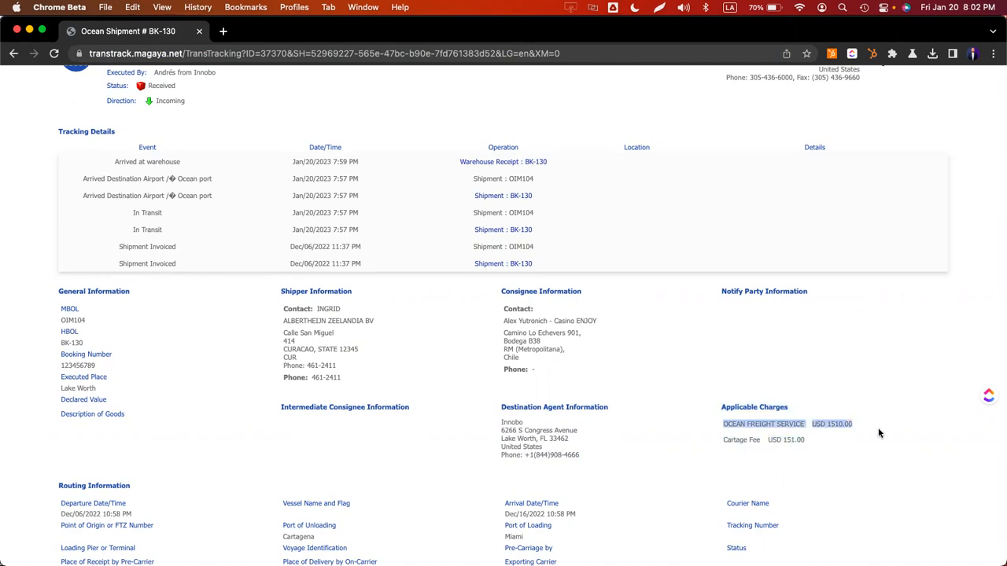
double_click(832, 425)
double_click(791, 441)
scroll(738, 446, "down", 5)
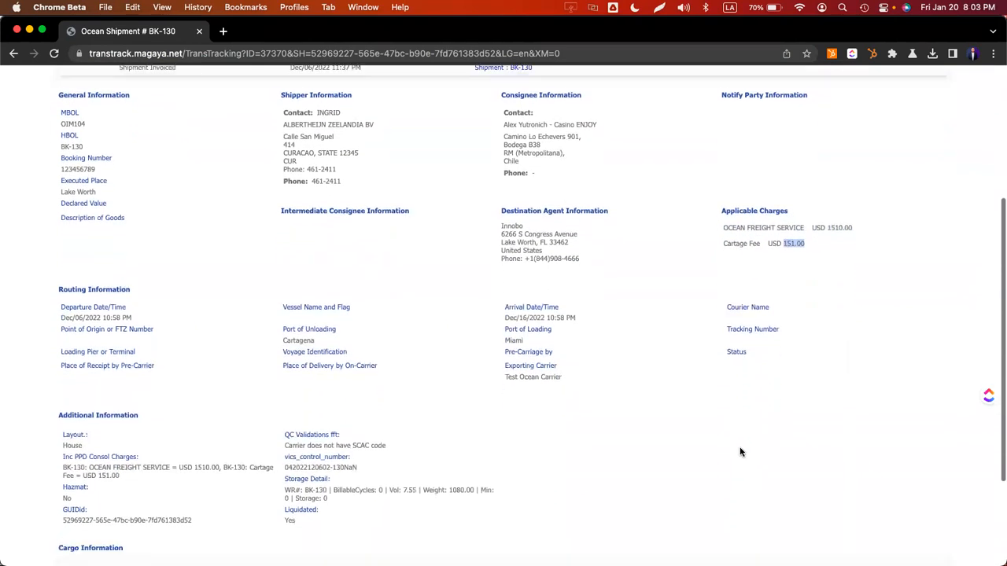
scroll(739, 451, "down", 3)
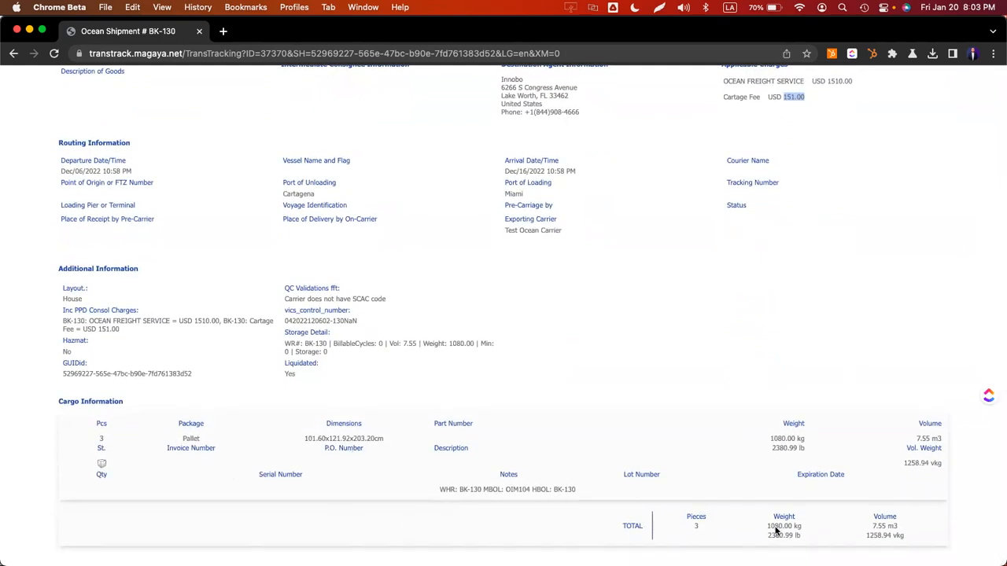
left_click_drag(772, 526, 803, 526)
left_click_drag(865, 536, 920, 543)
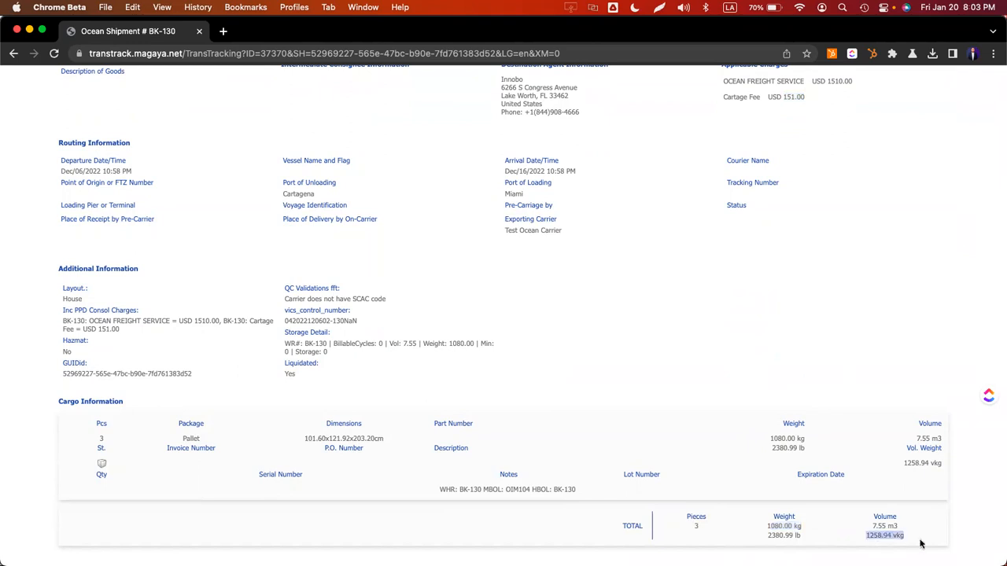
scroll(713, 510, "up", 6)
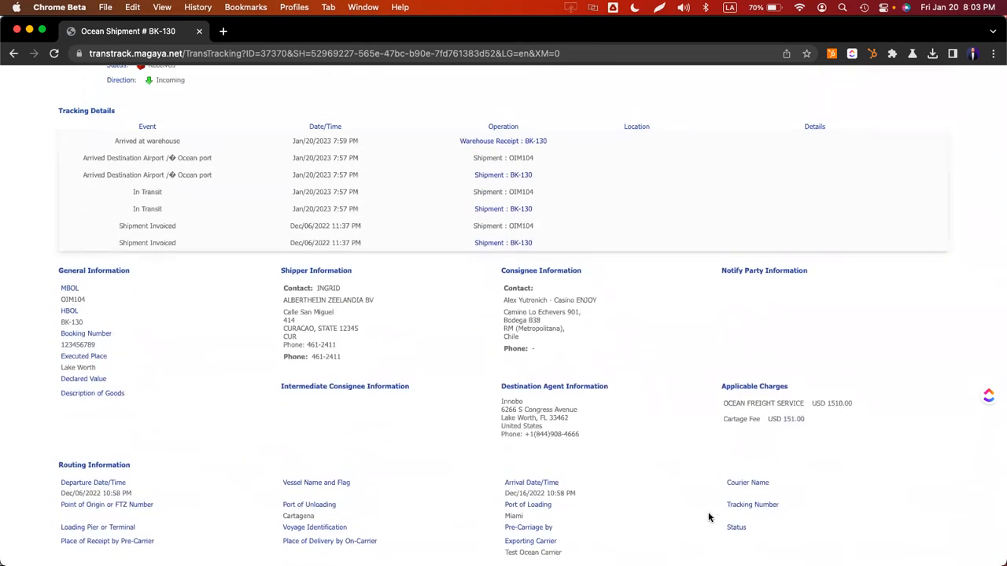
key("super+Tab")
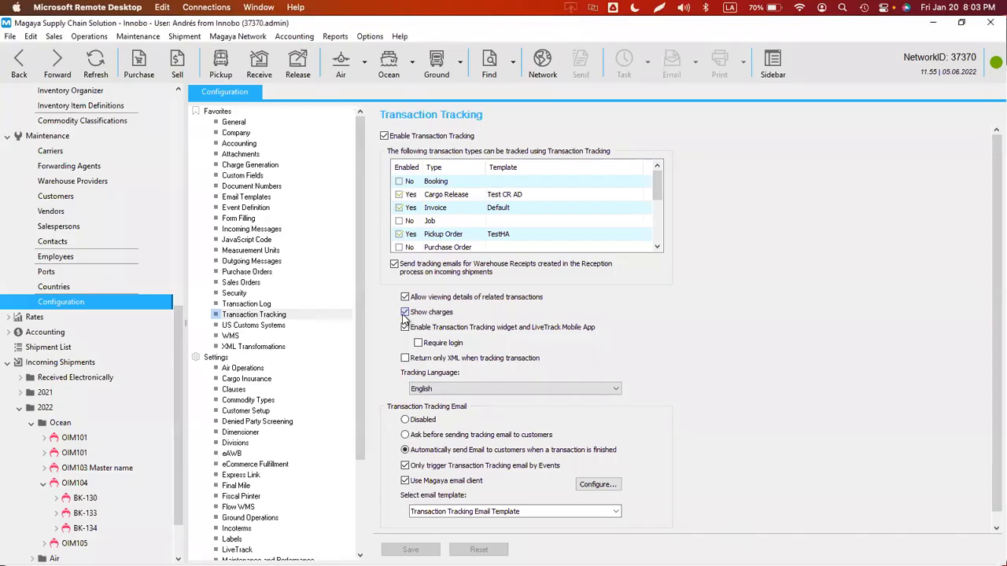
- Untick Show charges, save, and confirm BK-130's Applicable Charges is empty in Chrome
left_click(410, 550)
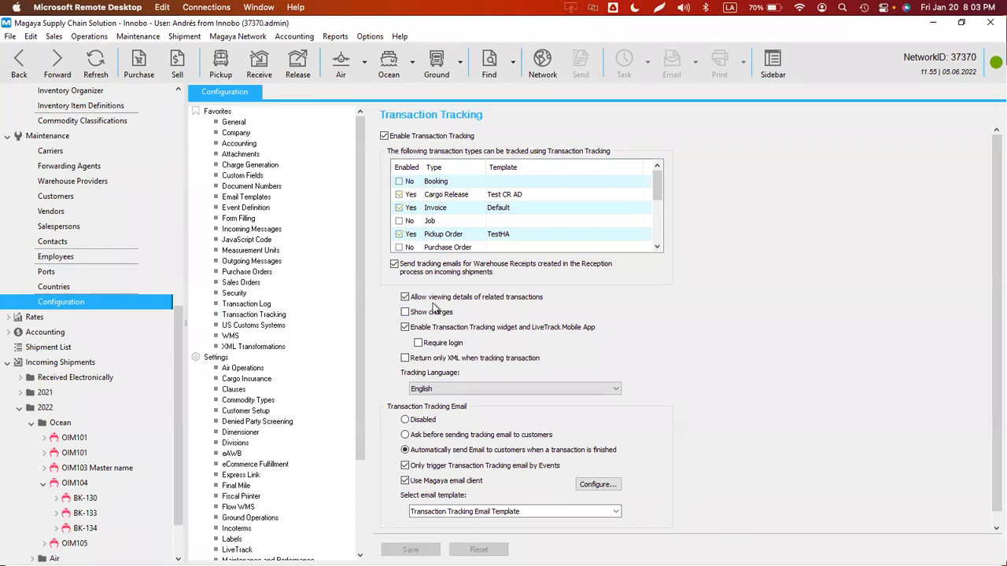
left_click(404, 313)
key("super+Tab")
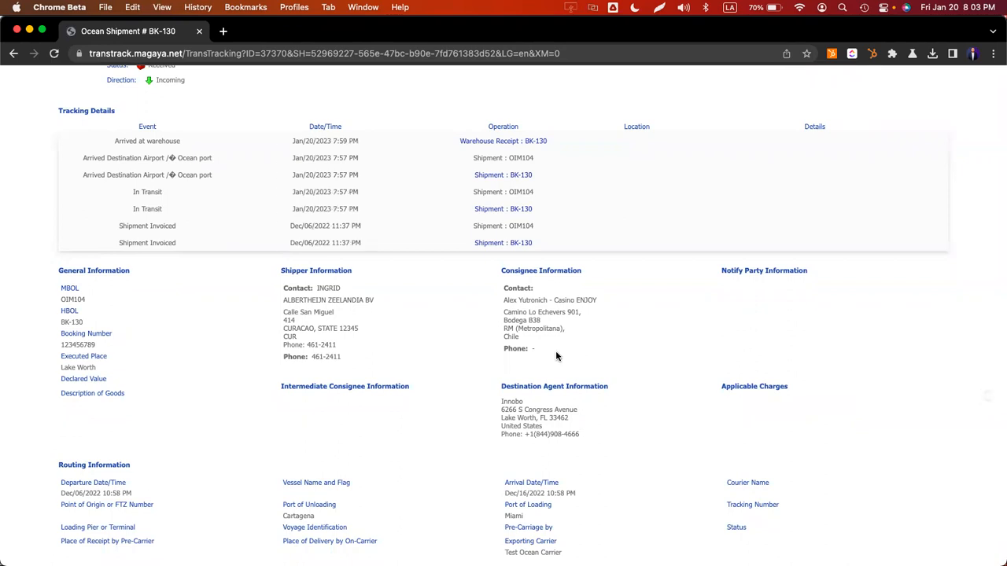
left_click_drag(737, 412, 785, 392)
left_click(787, 400)
key("super+Tab")
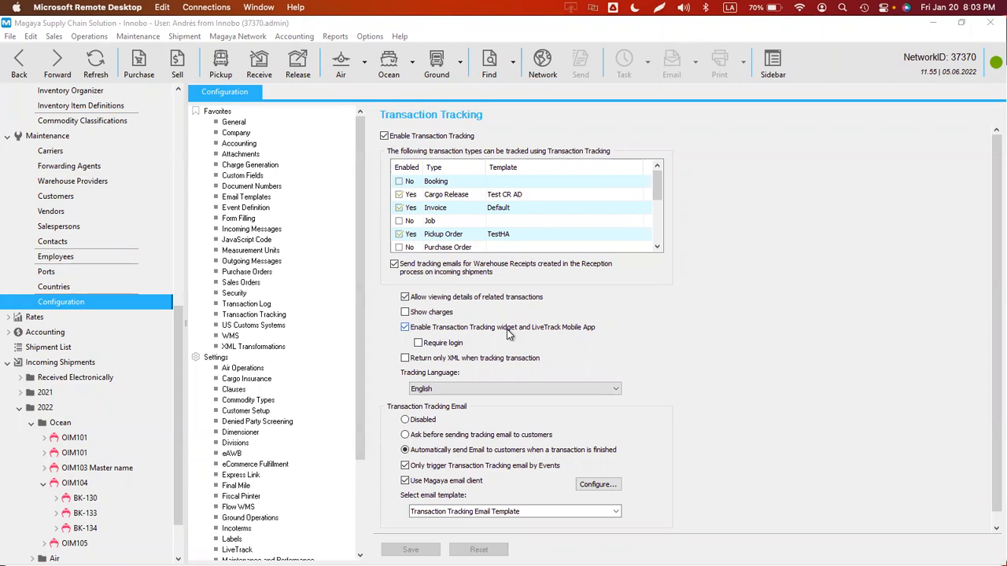
- Open the Magaya Transaction Tracking Setup page in a new Chrome tab
key("super+Tab")
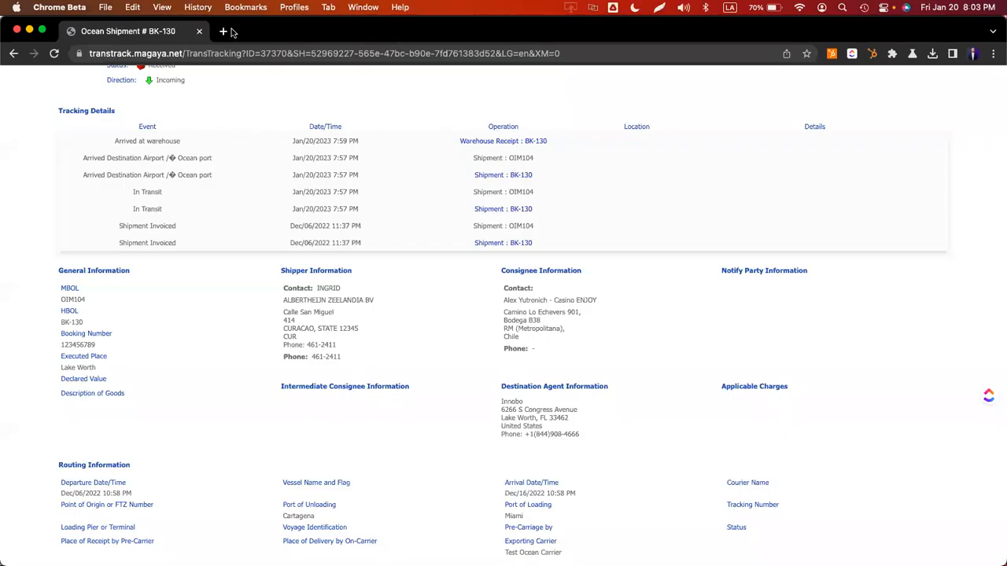
left_click(225, 32)
type("trant")
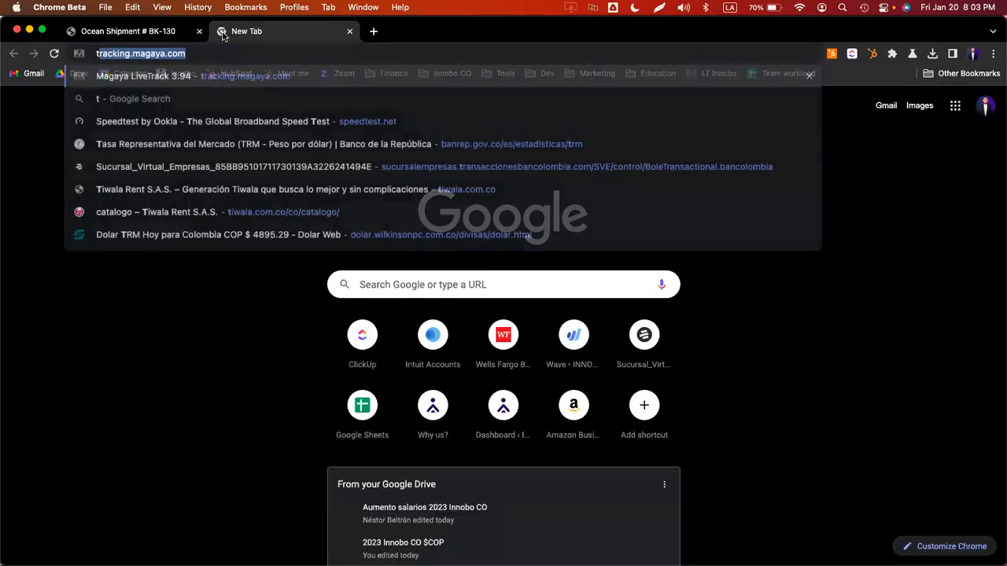
key("Up")
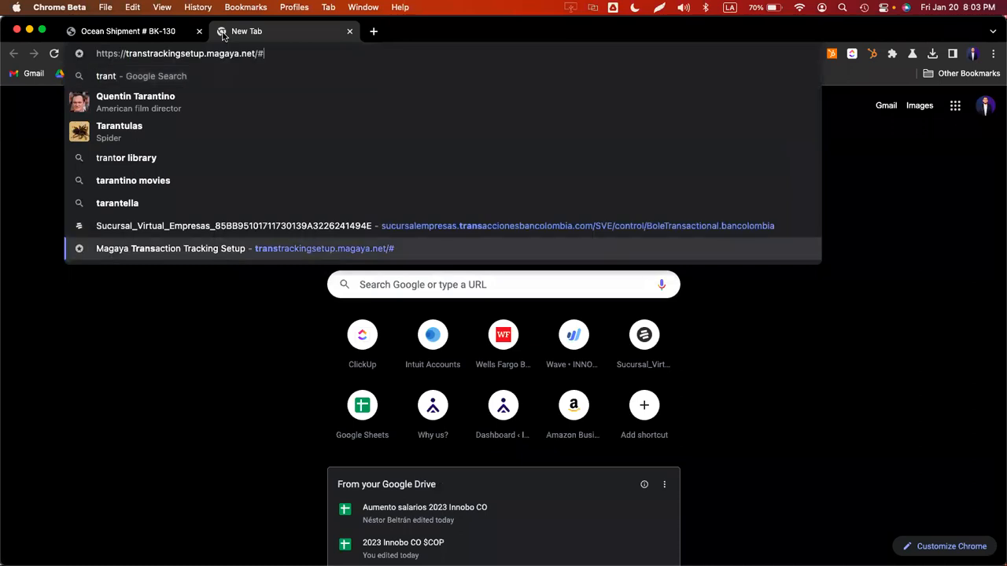
key("Return")
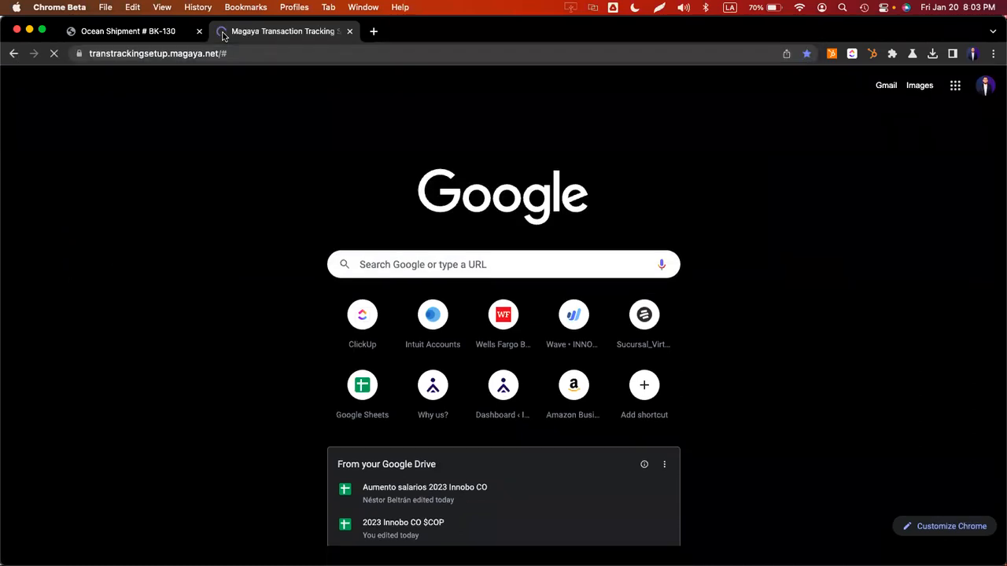
key("super+alt+Left")
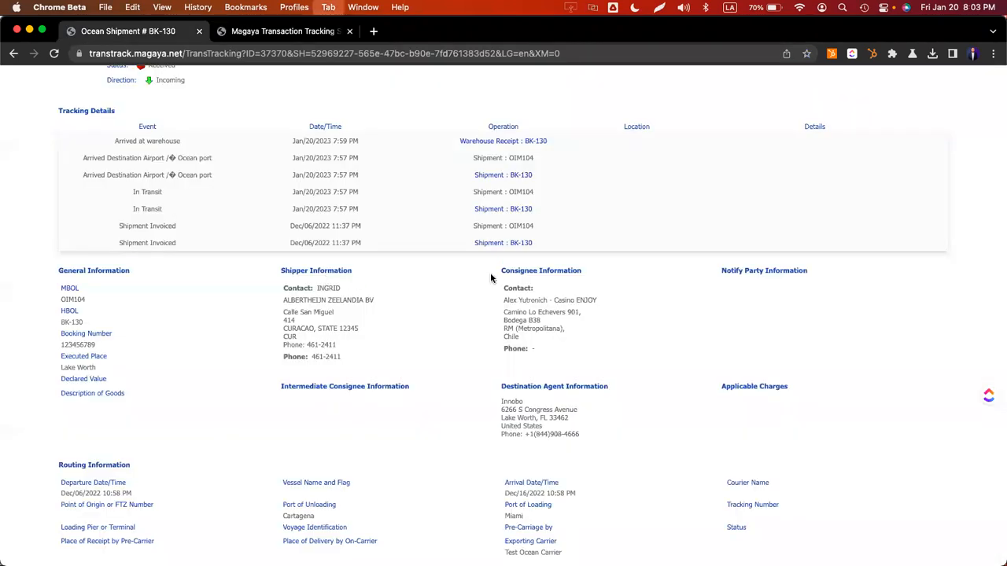
key("super+alt+Right")
scroll(492, 277, "up", 1)
scroll(483, 280, "down", 1)
key("super+Tab")
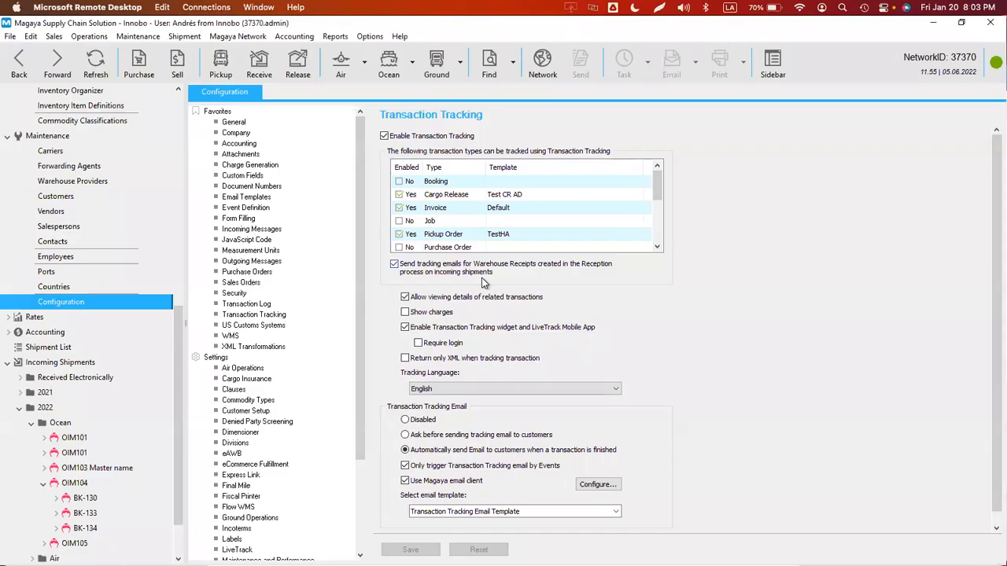
key("super+Tab")
- Enter network ID 37370 and select Quotation, Warehouse Receipt and Shipment transaction types
left_click(300, 276)
key("super+Tab")
key("super+Tab")
type("370")
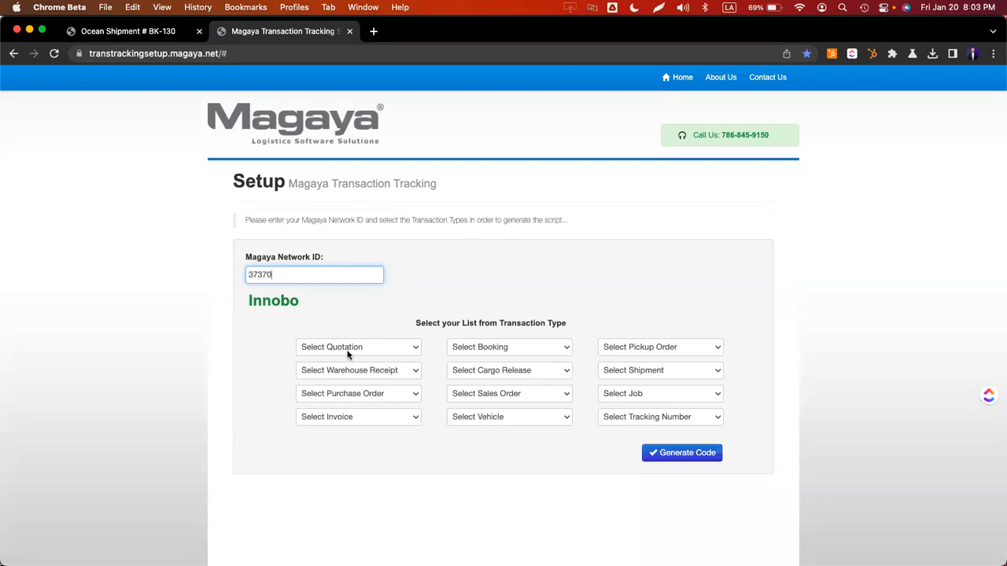
left_click(345, 349)
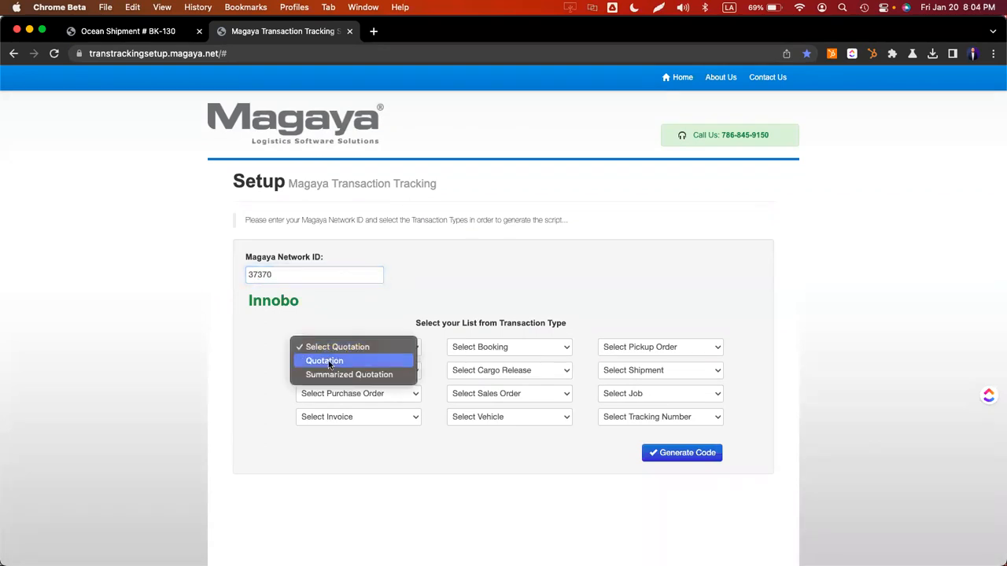
left_click(330, 363)
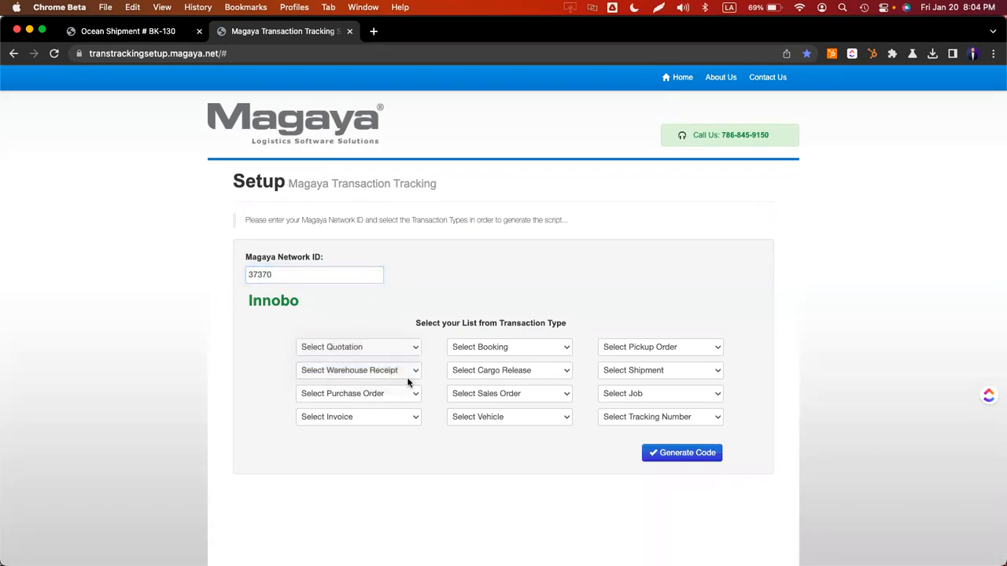
left_click(352, 371)
left_click(346, 386)
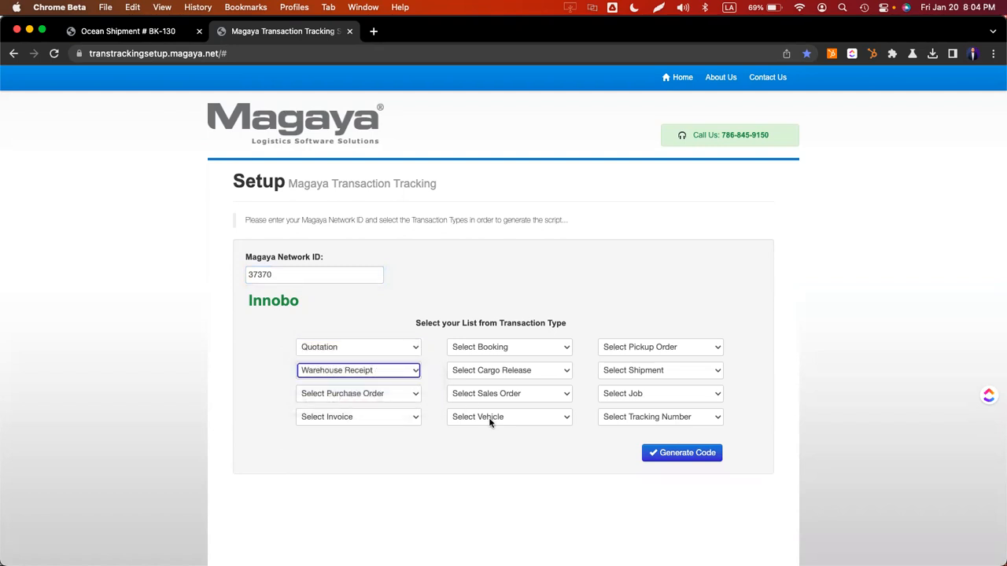
left_click(638, 371)
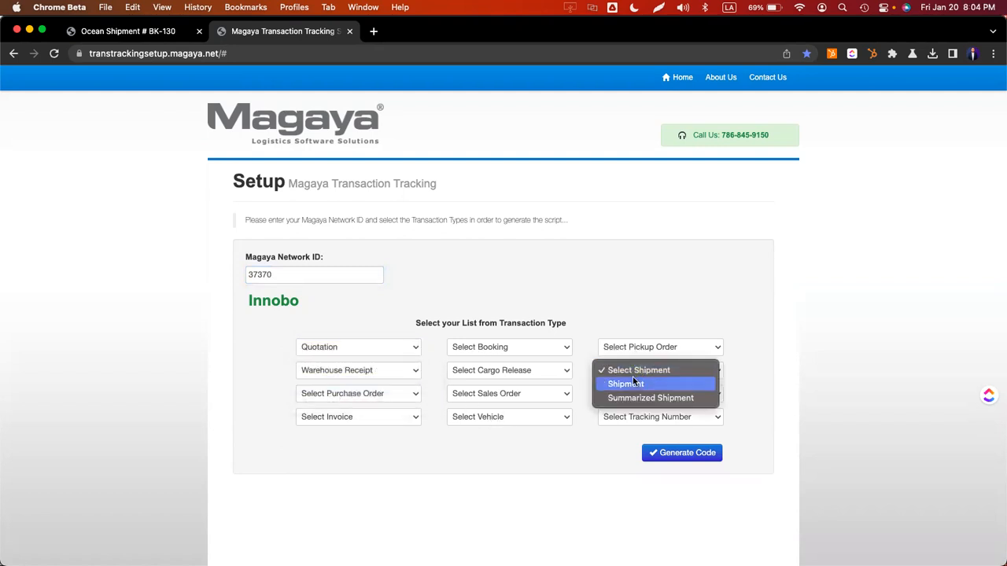
left_click(634, 383)
- Generate the tracking widget embed code and select it
scroll(684, 393, "down", 2)
left_click(675, 368)
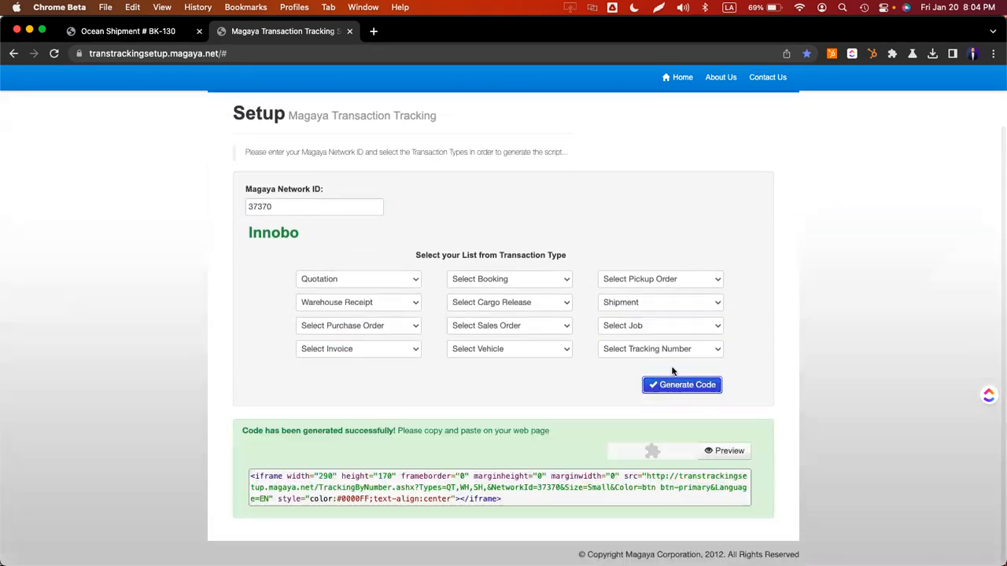
double_click(516, 488)
key("super+a")
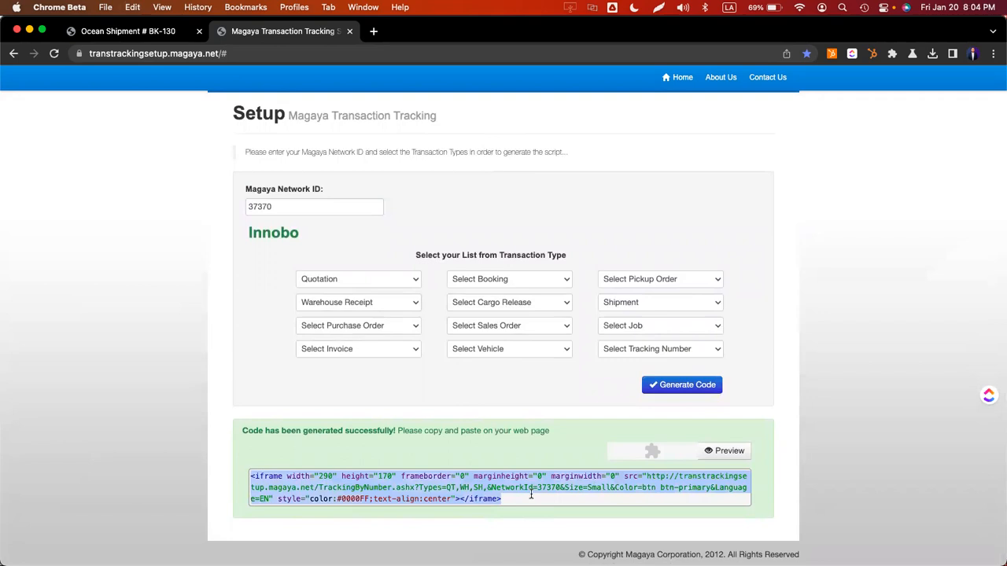
- Resize the widget to Medium (350×250) in the preview and apply it to the code
left_click(724, 451)
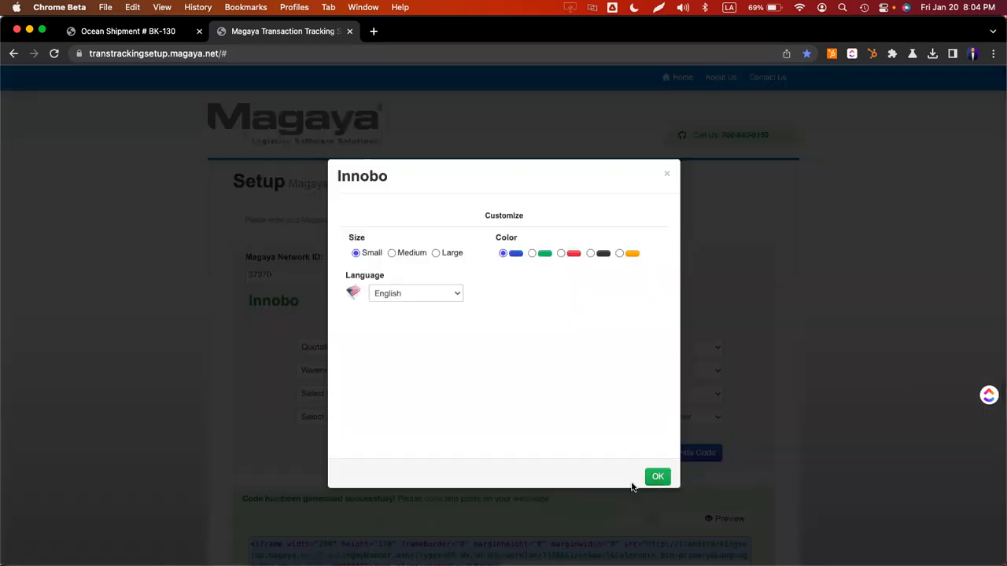
left_click(391, 253)
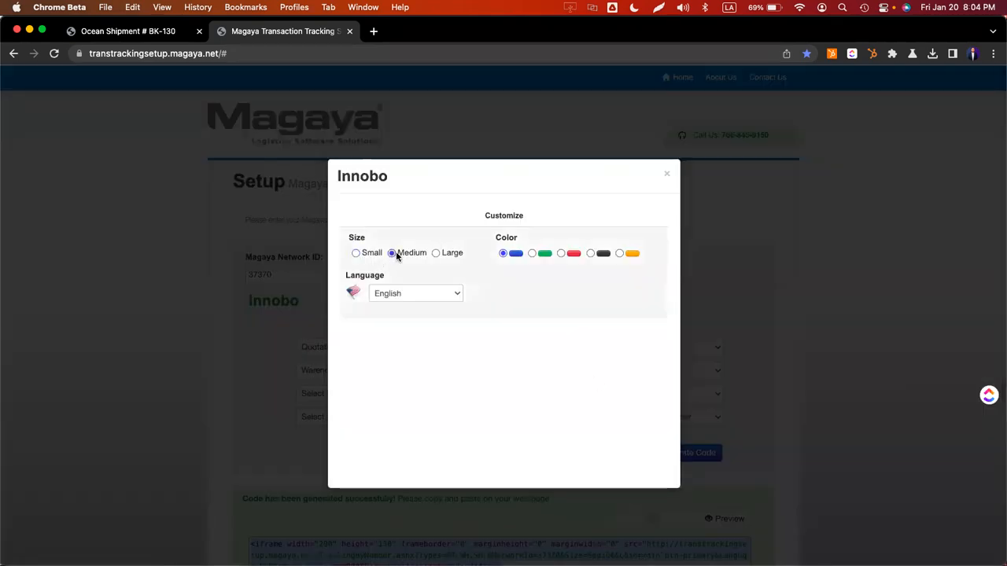
scroll(488, 330, "down", 2)
left_click(658, 470)
scroll(680, 475, "down", 2)
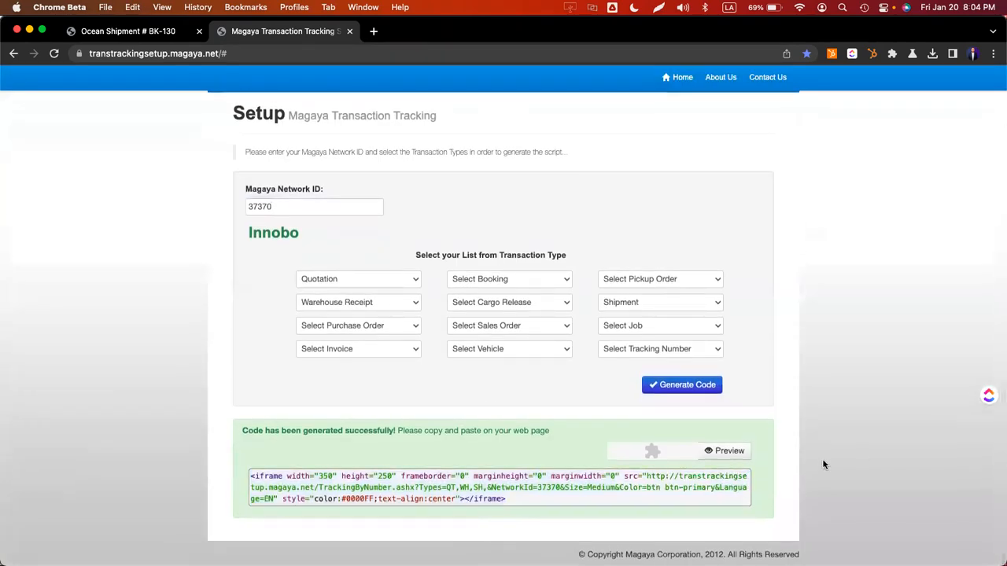
left_click(713, 451)
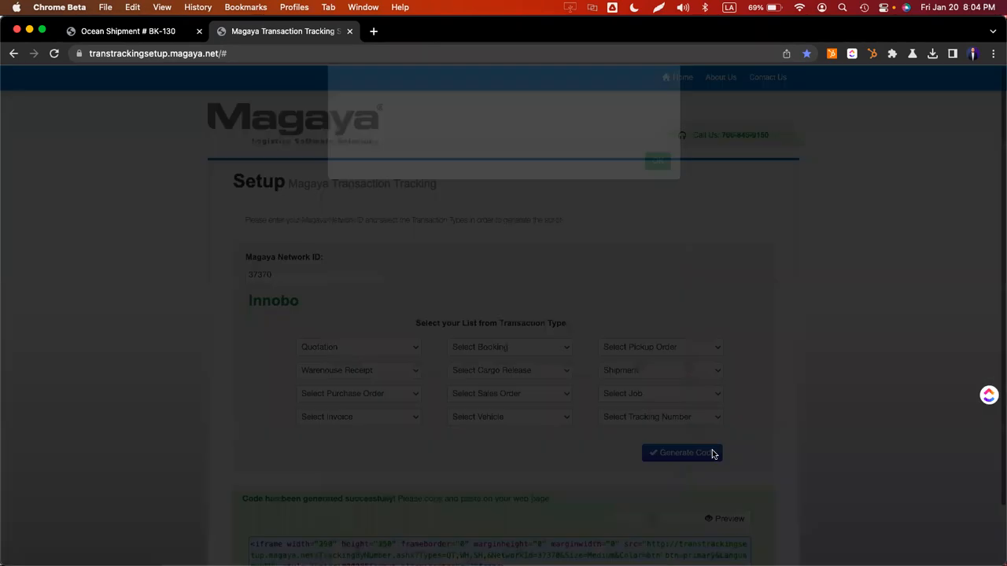
left_click(660, 473)
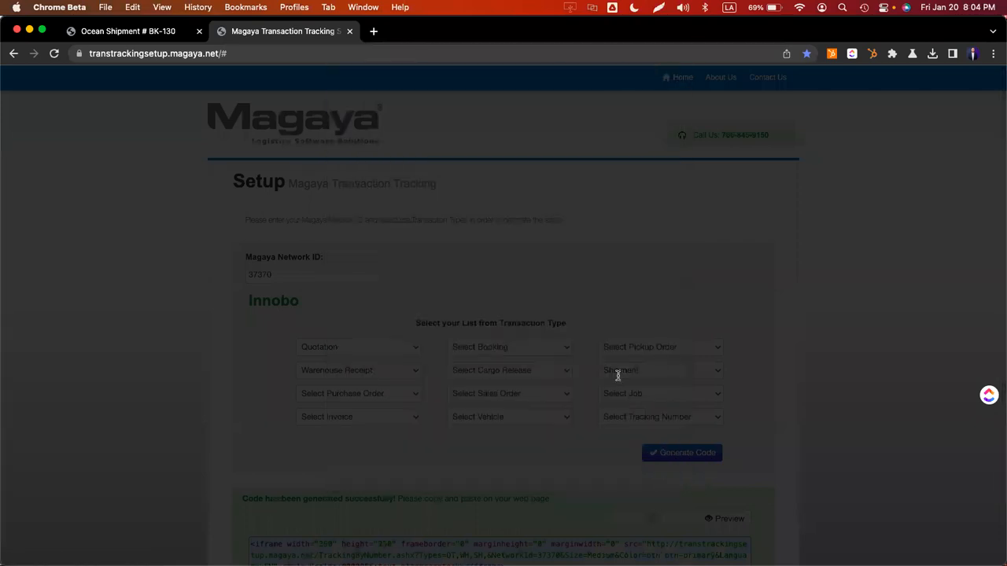
left_click(374, 31)
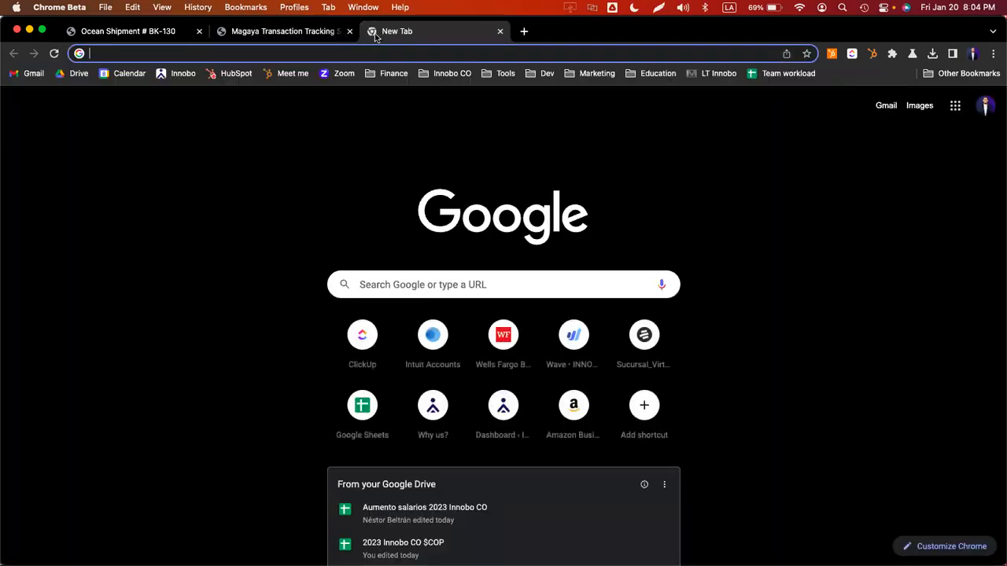
type("groi")
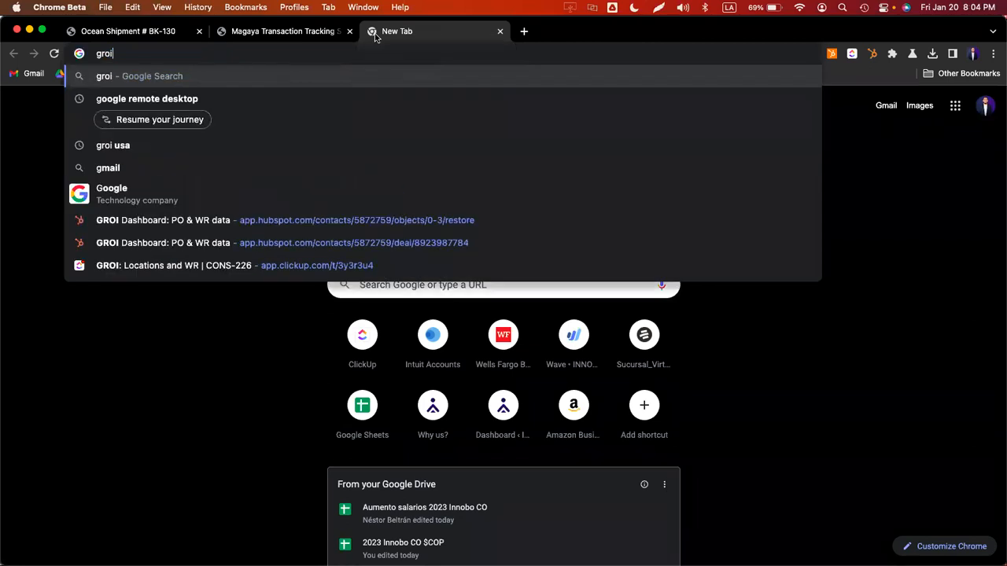
key("super+a")
type("dosan")
key("Return")
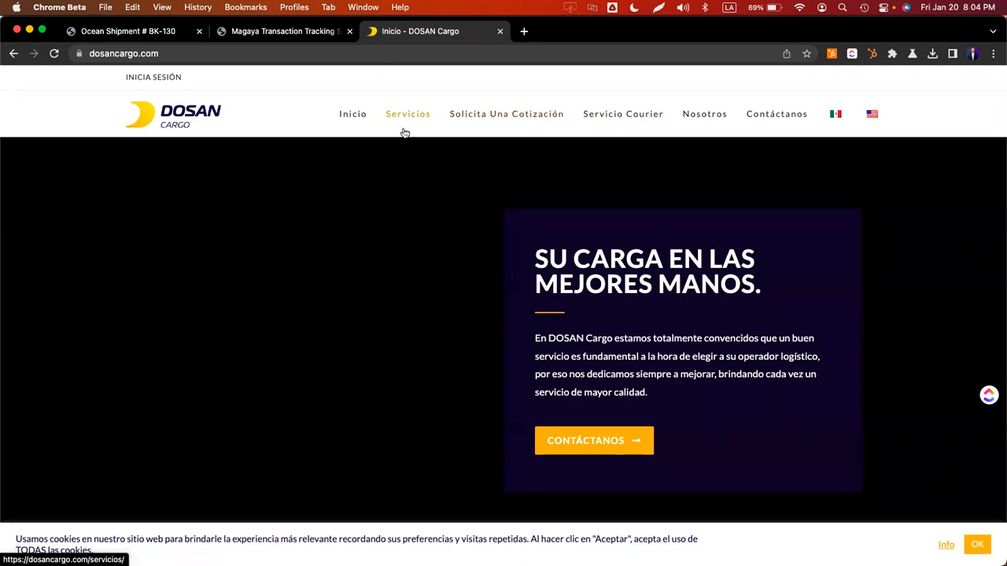
scroll(416, 193, "down", 10)
scroll(416, 192, "down", 15)
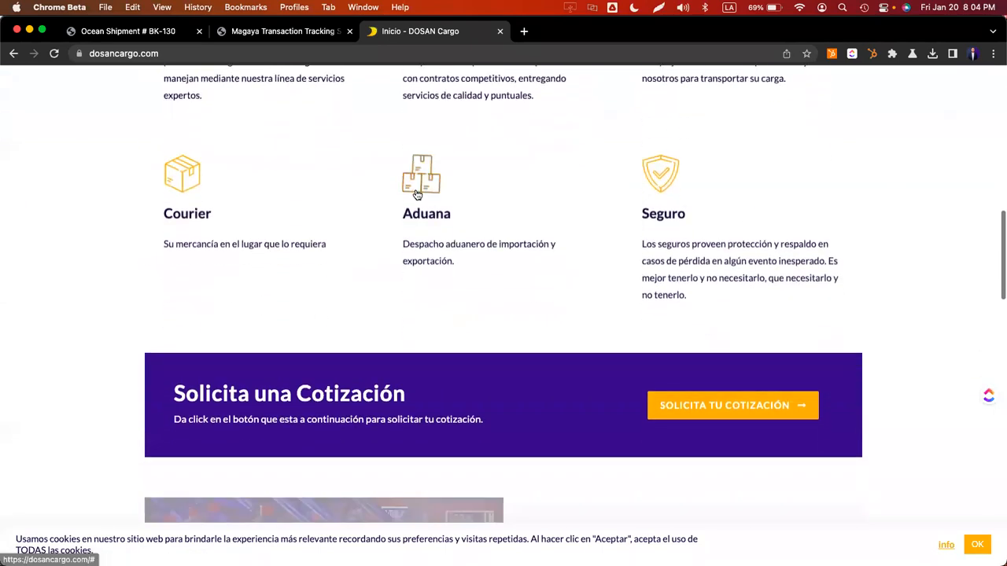
scroll(416, 193, "down", 6)
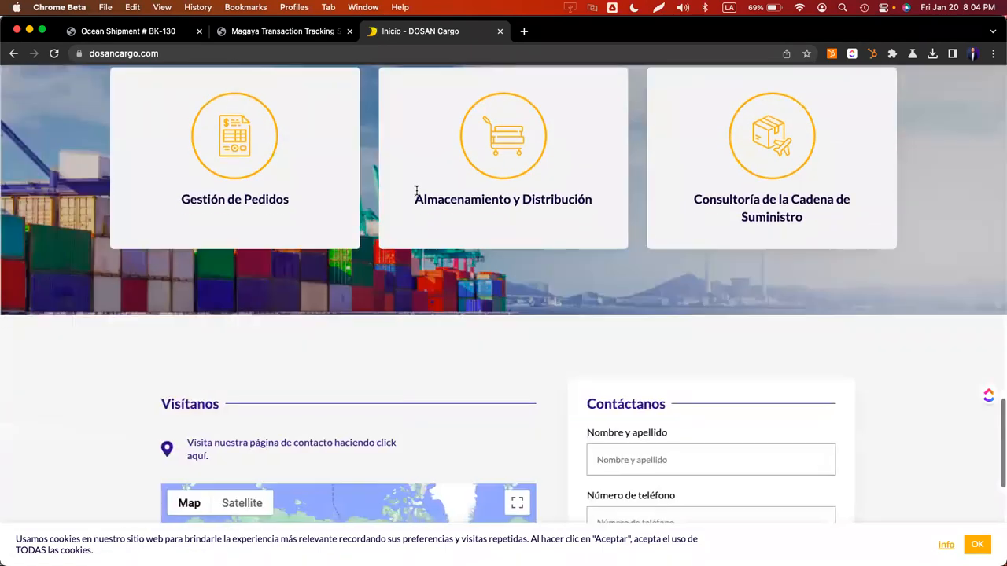
scroll(477, 242, "up", 9)
scroll(477, 243, "up", 18)
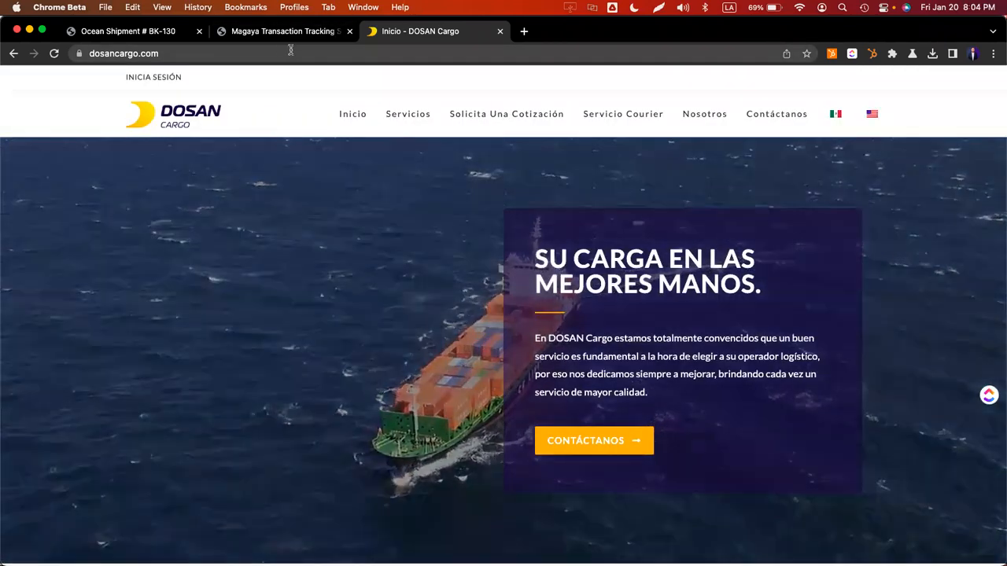
left_click(482, 53)
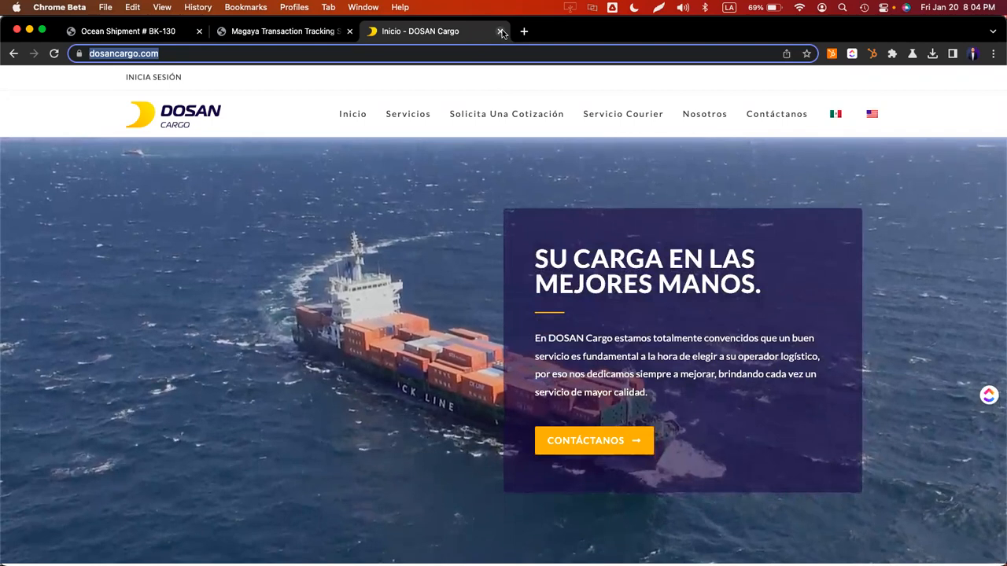
key("super+w")
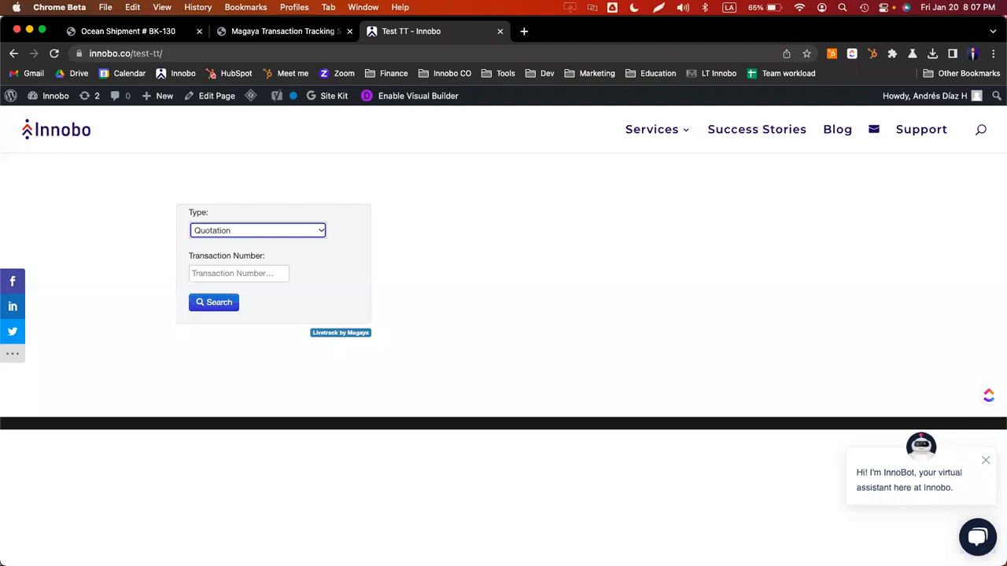
- Check the embedded widget's transaction type list on the Innobo test page
left_click(568, 262)
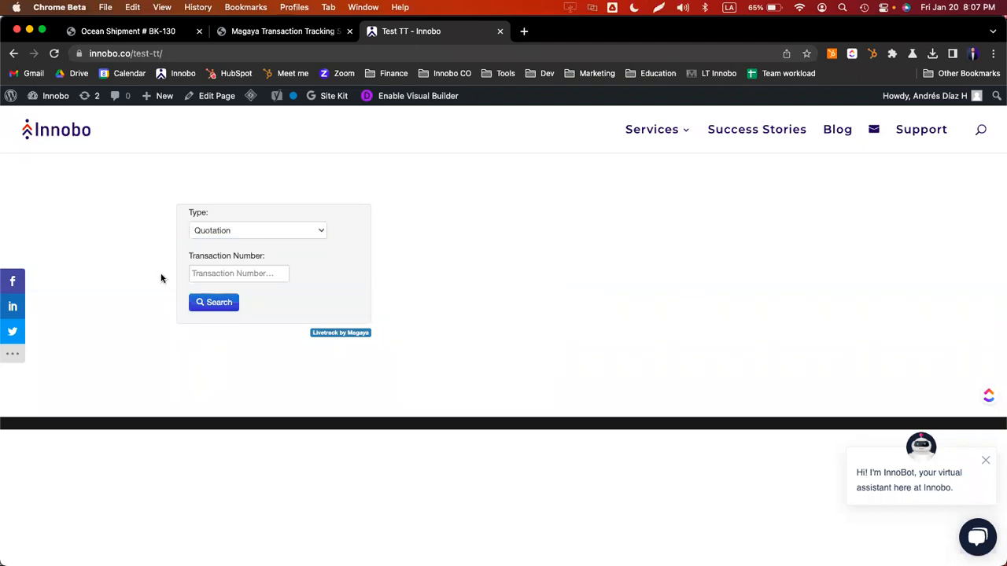
left_click(174, 53)
left_click(583, 362)
left_click(261, 229)
left_click(456, 299)
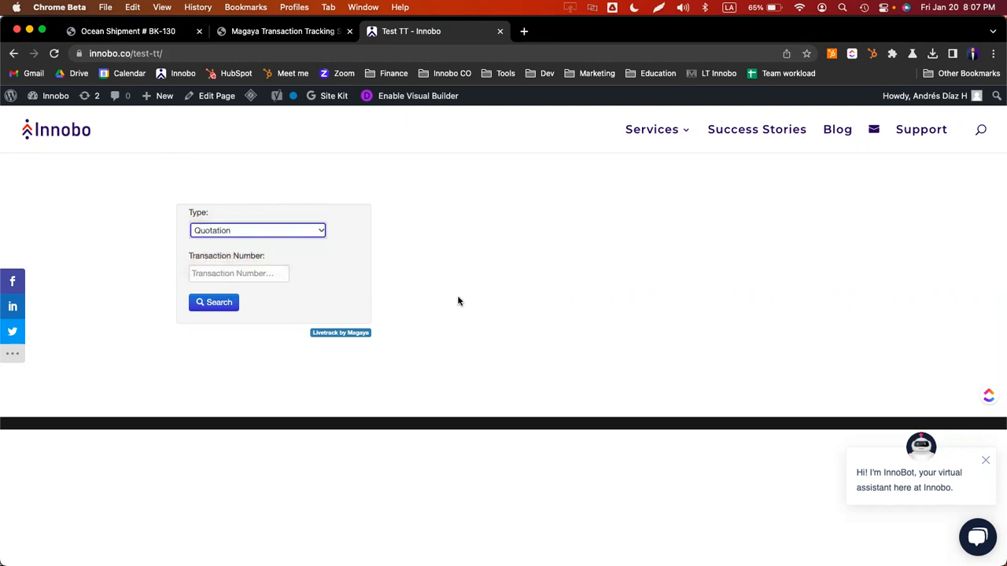
- Review the generated embed code in the setup tab, then return to the Innobo test page
key("ctrl+shift+Tab")
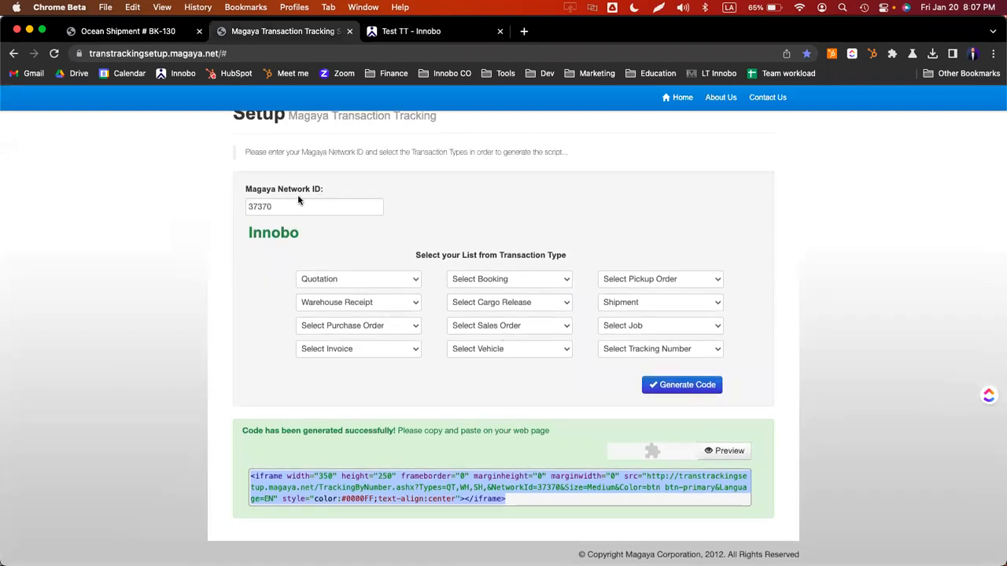
left_click(298, 204)
left_click_drag(506, 501, 218, 461)
left_click(217, 461)
key("ctrl+Tab")
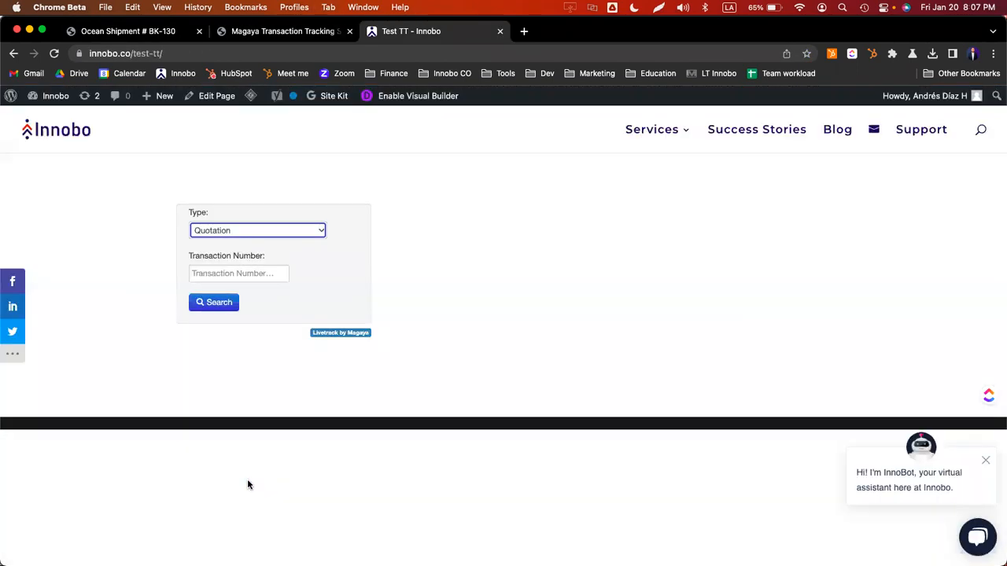
key("ctrl+shift+Tab")
key("ctrl+shift+Tab")
scroll(307, 275, "up", 2)
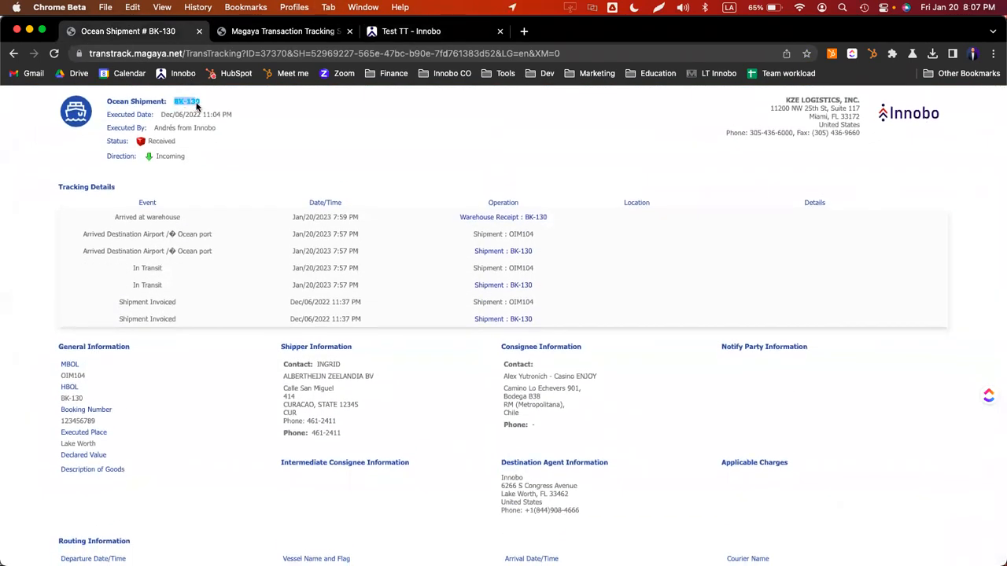
key("ctrl+shift+Tab")
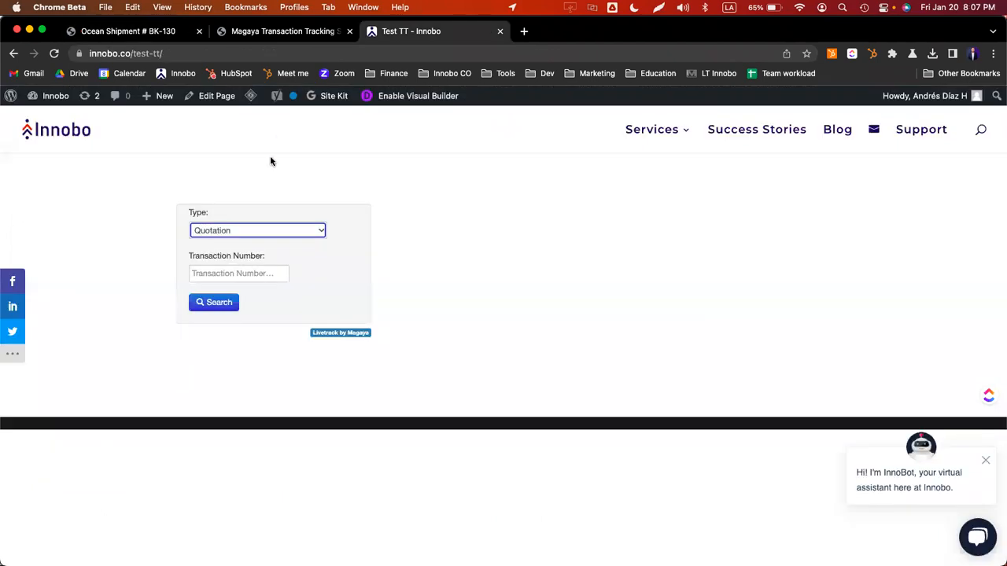
- Search for Shipment BK-130 in the widget and review the results window
left_click(240, 231)
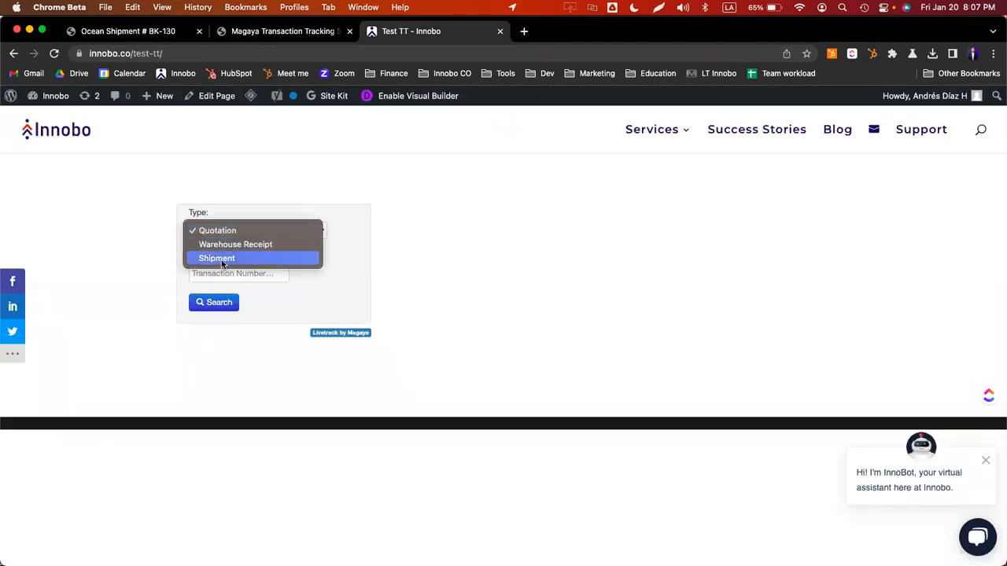
left_click(227, 259)
left_click(238, 272)
type("BK-130")
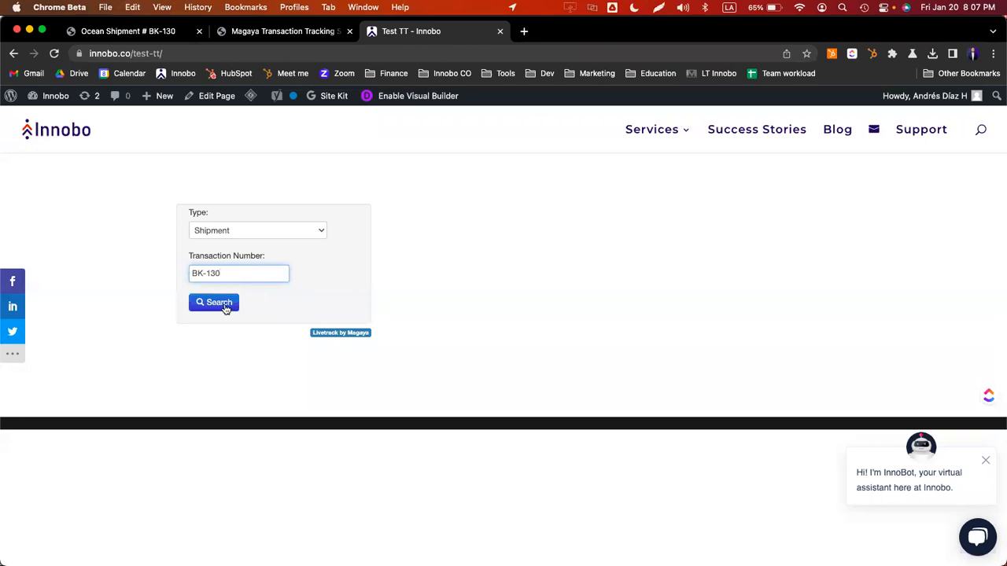
left_click(226, 309)
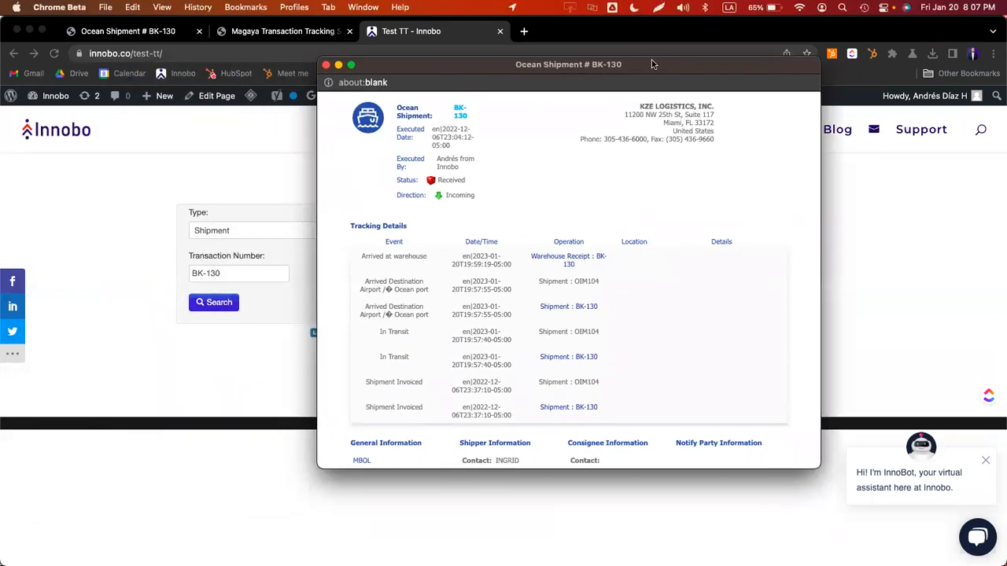
scroll(559, 213, "down", 10)
scroll(559, 211, "up", 10)
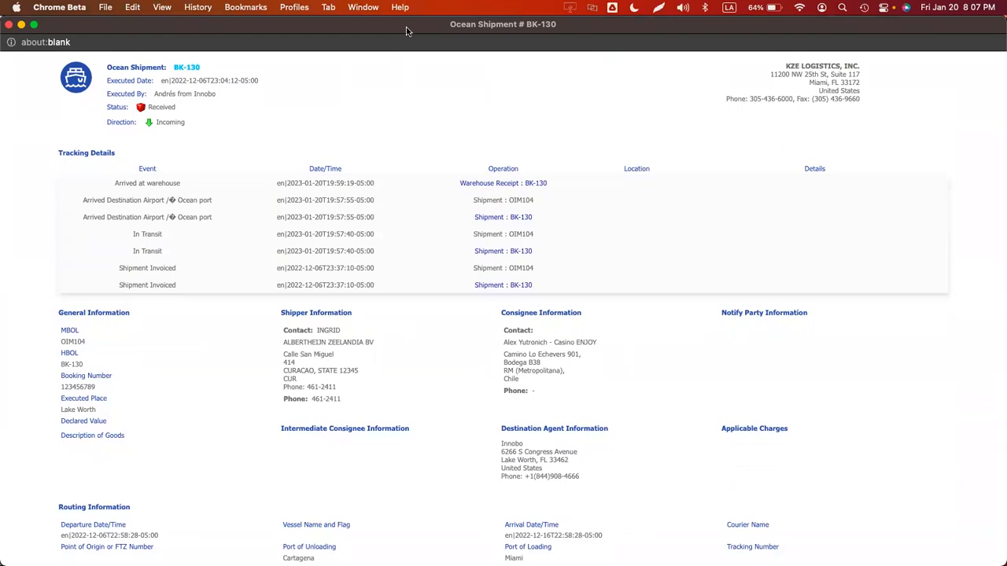
key("super+w")
- Compare the results against Magaya's own BK-130 tracking page
left_click(126, 31)
scroll(486, 355, "down", 10)
scroll(486, 349, "up", 10)
scroll(483, 349, "down", 10)
scroll(483, 349, "up", 8)
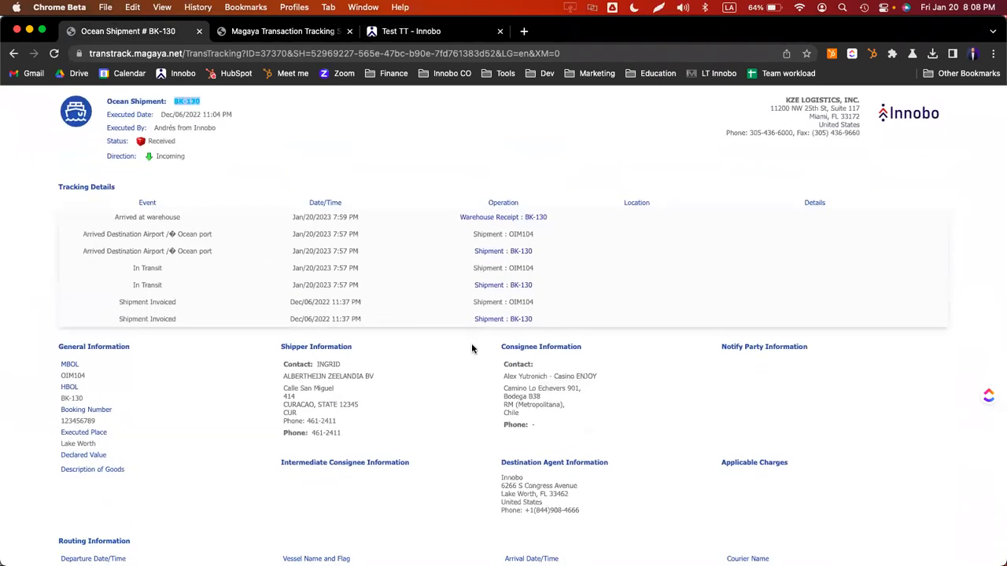
- Re-run the BK-130 search, view results full screen, and compare with Magaya's tracking page again
key("ctrl+shift+Tab")
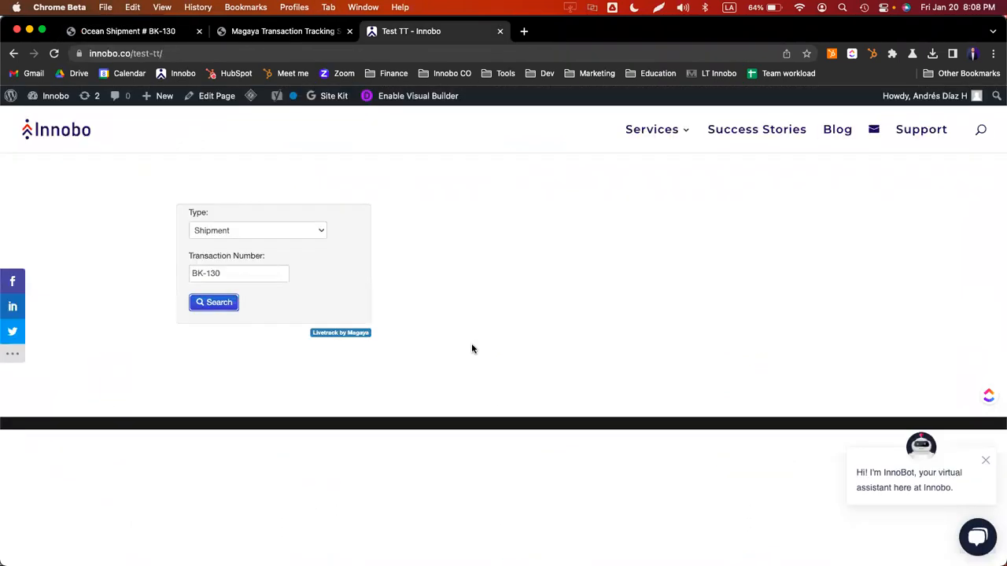
left_click(220, 309)
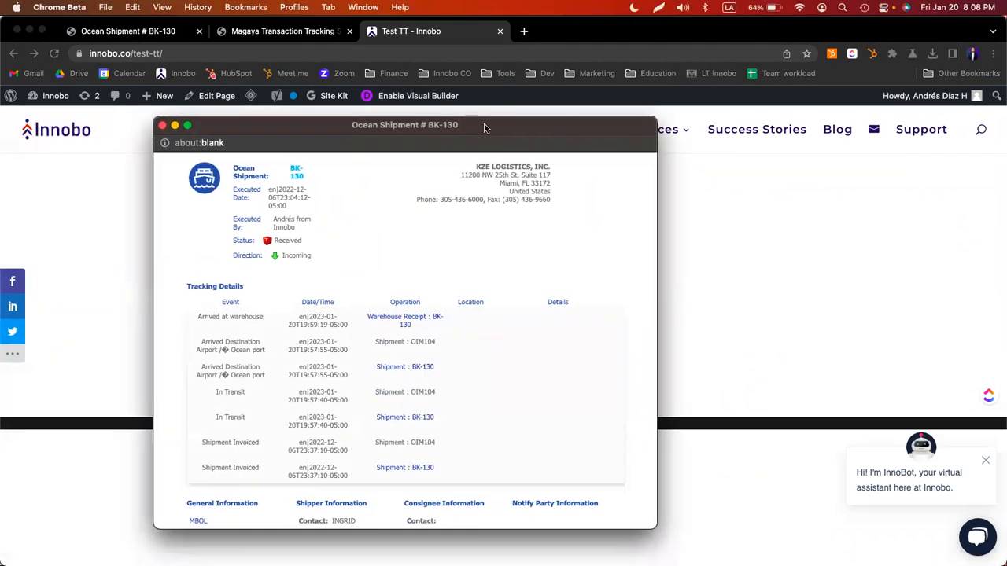
double_click(476, 125)
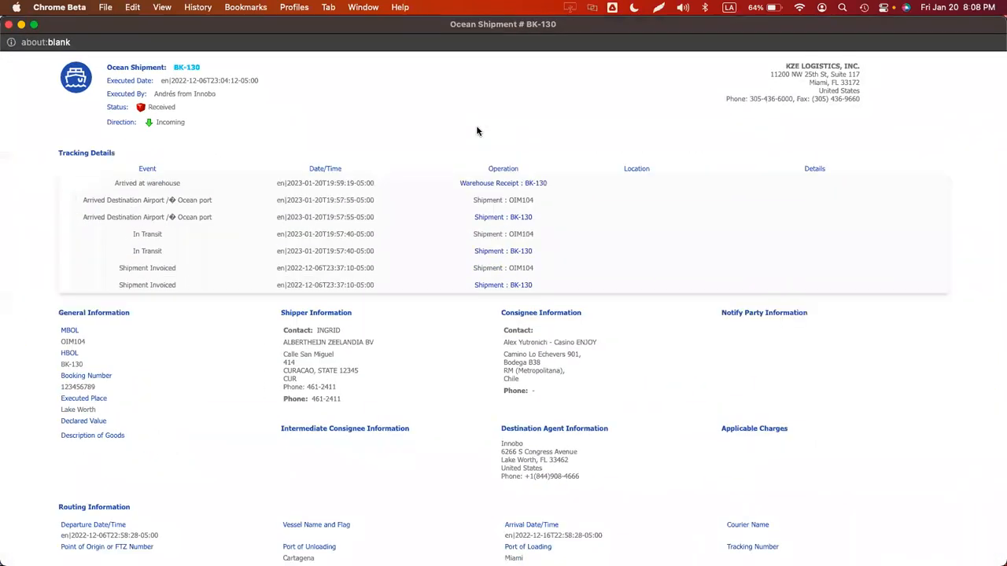
scroll(460, 271, "down", 5)
scroll(448, 274, "up", 5)
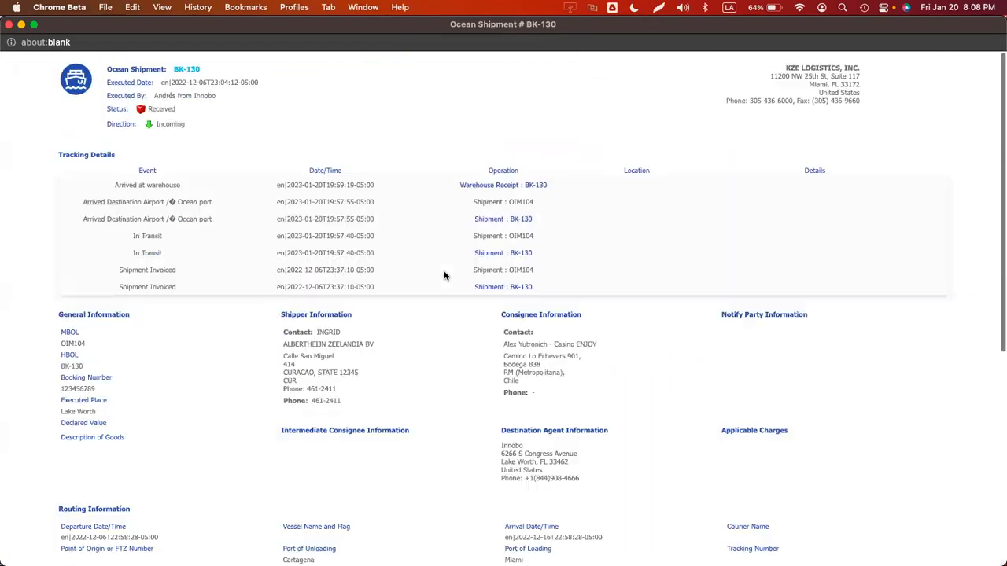
scroll(303, 287, "down", 5)
scroll(294, 291, "up", 5)
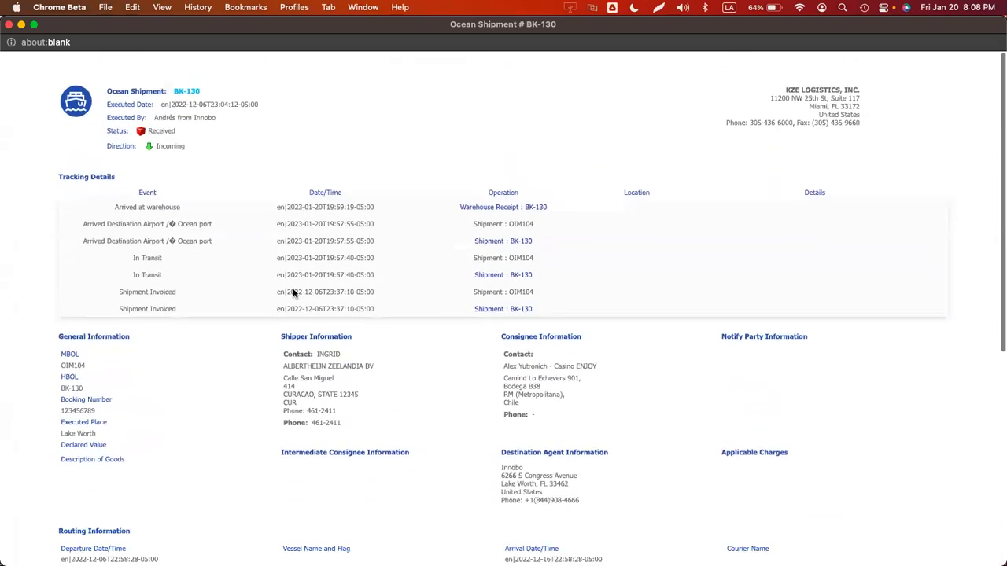
key("super+w")
left_click(485, 255)
key("alt+super+Right")
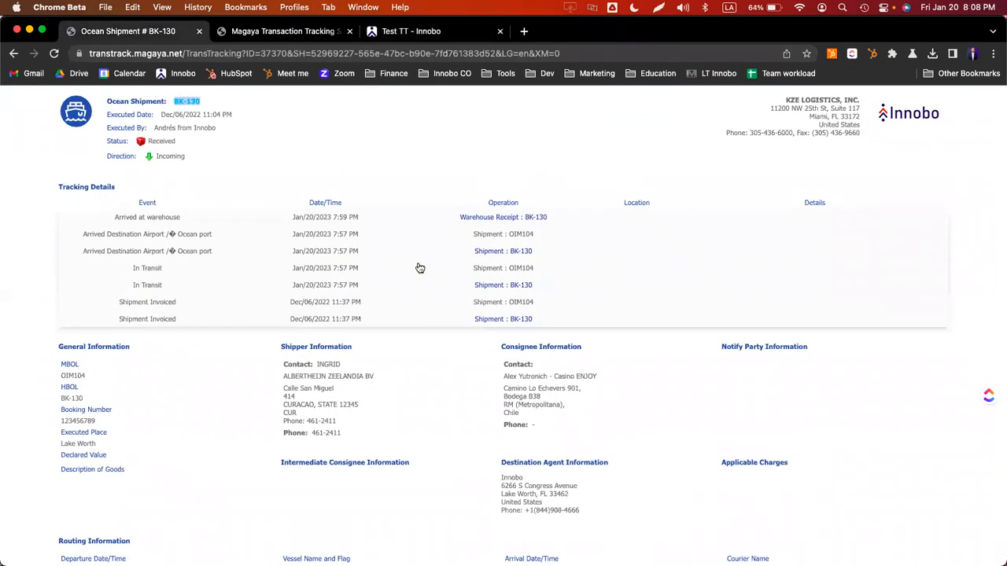
key("super+Tab")
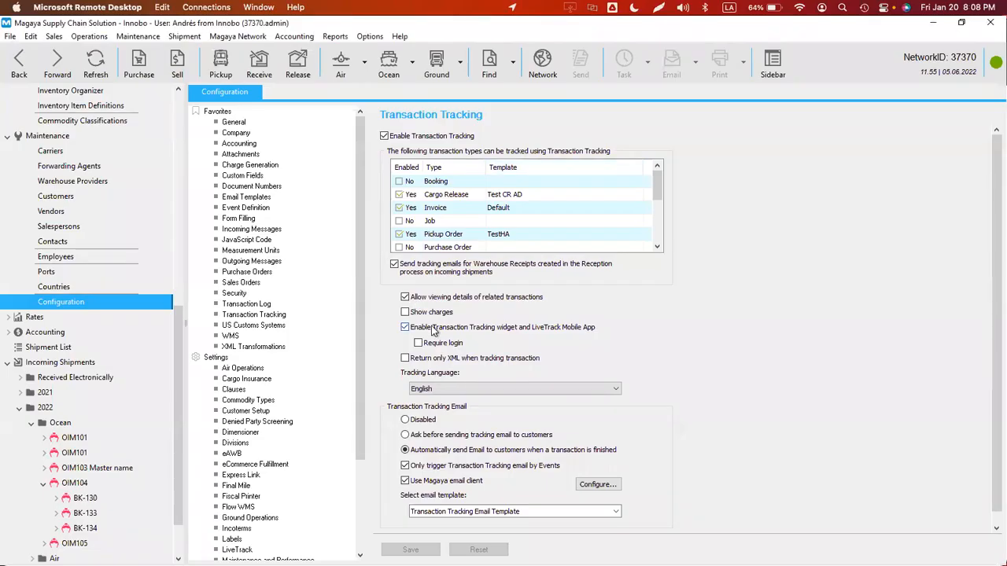
- Cycle the widget Type through Quotation and Warehouse Receipt, ending on Shipment
key("super+Tab")
key("alt+super+Left")
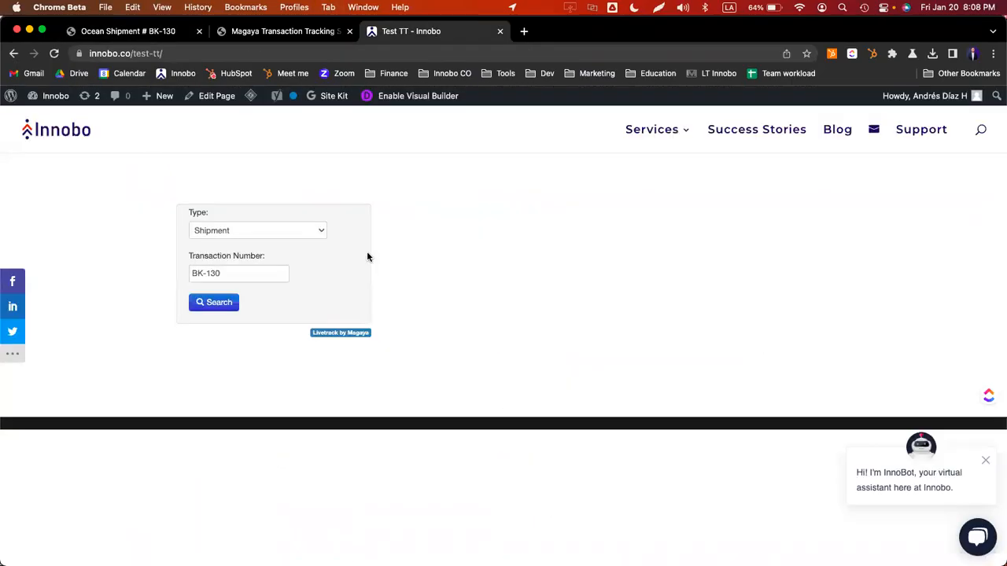
left_click(241, 236)
left_click(236, 203)
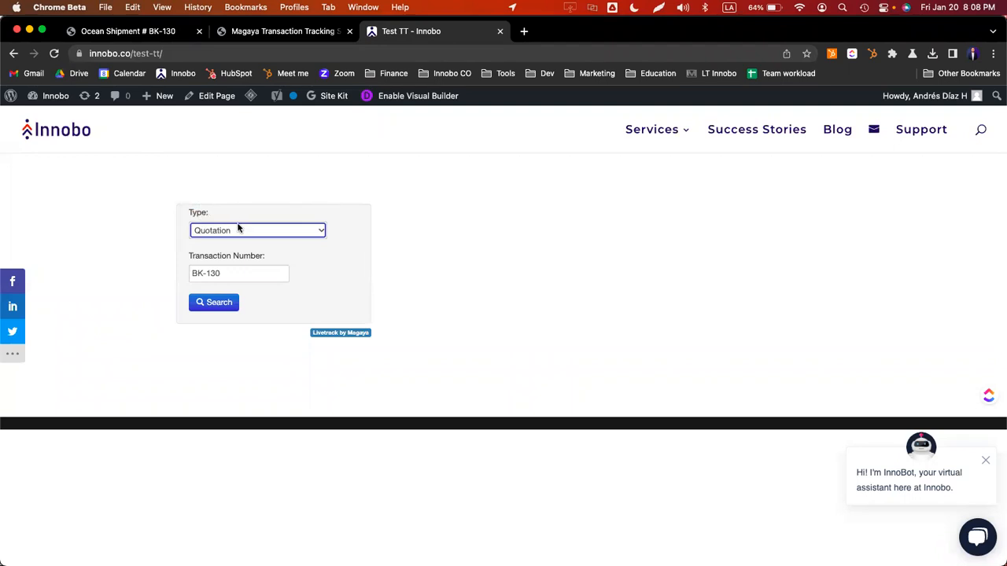
left_click(238, 229)
left_click(237, 245)
left_click(261, 236)
left_click(254, 244)
- Search shipments BK-131 and BK-129, neither of which is found
left_click(247, 273)
type("1")
left_click(219, 302)
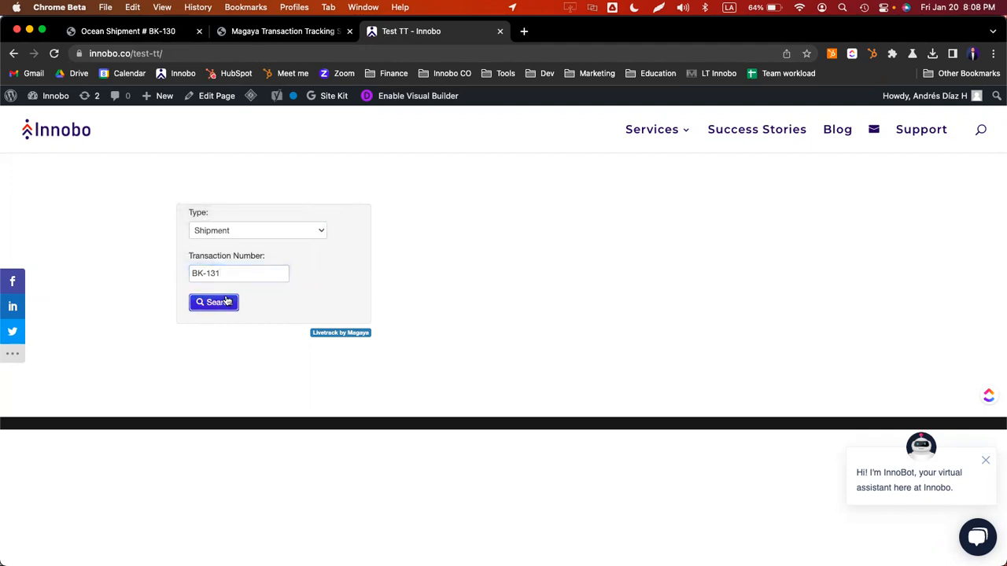
left_click(239, 307)
key("BackSpace")
key("BackSpace")
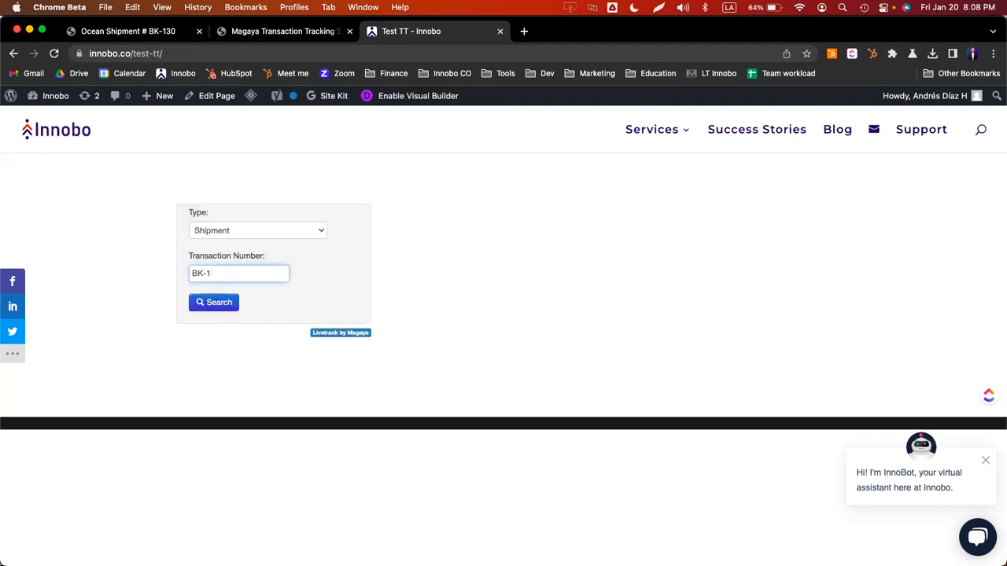
type("29")
left_click(214, 305)
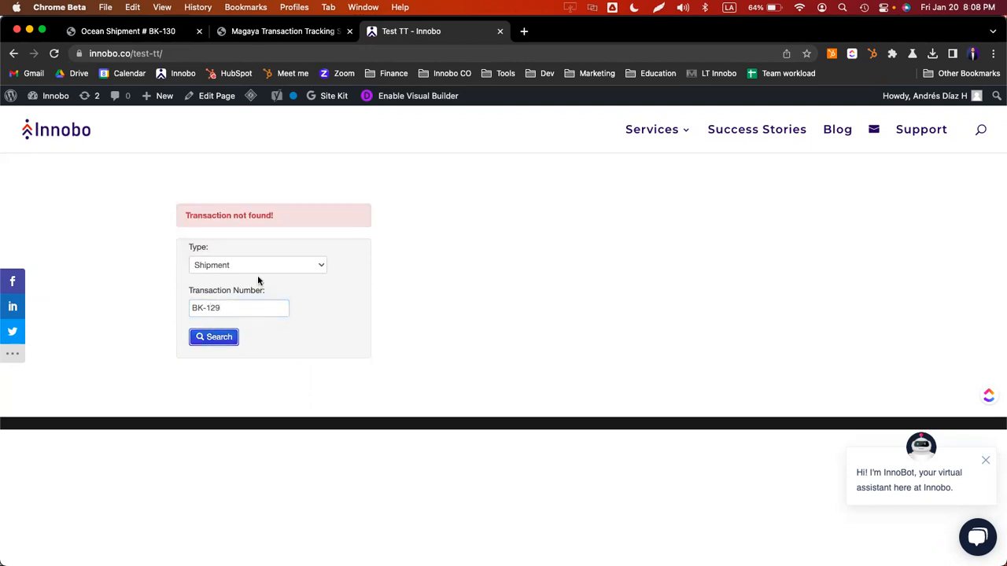
- Search shipment BK-133 and view its tracking details full screen
left_click(246, 308)
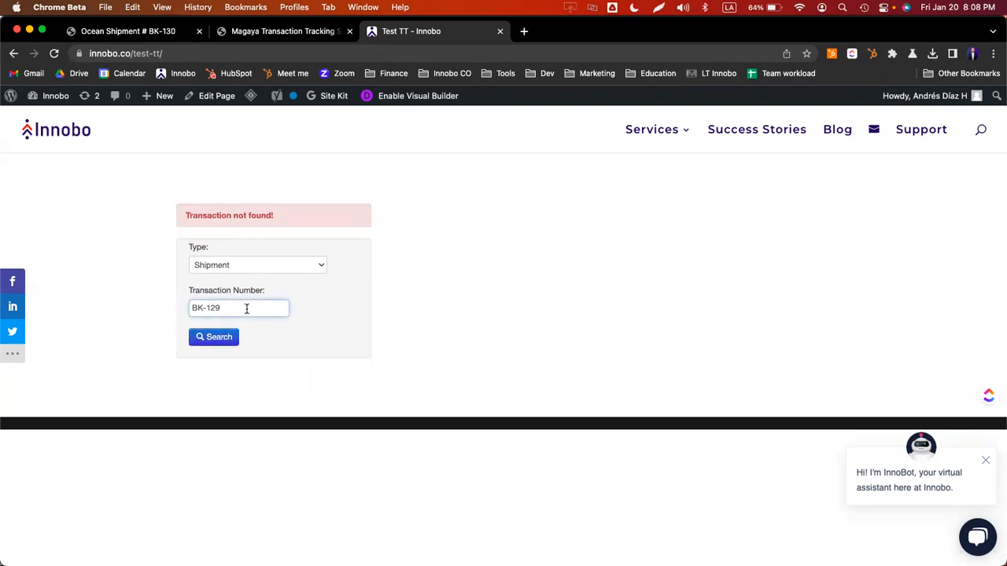
key("super+Tab")
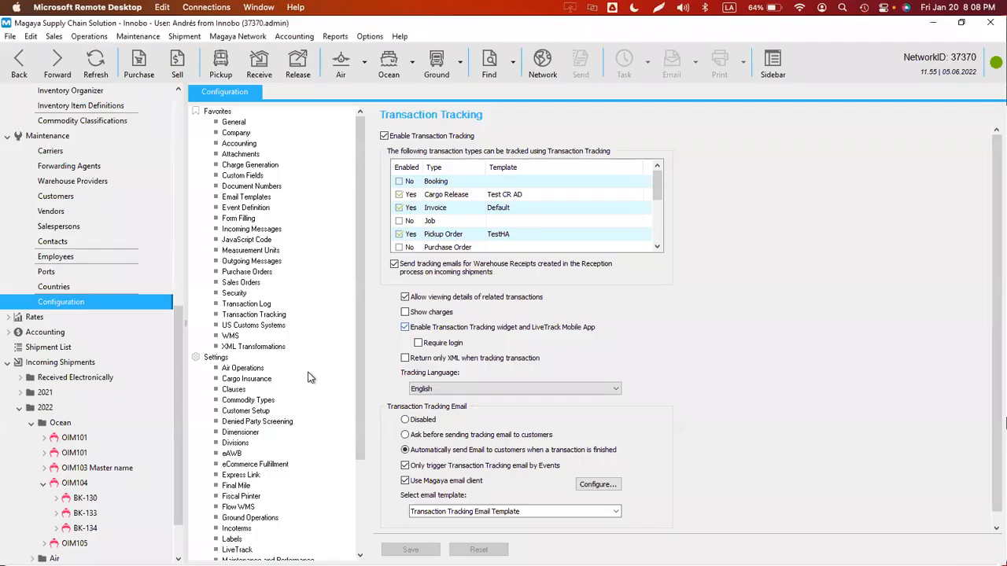
key("super+Tab")
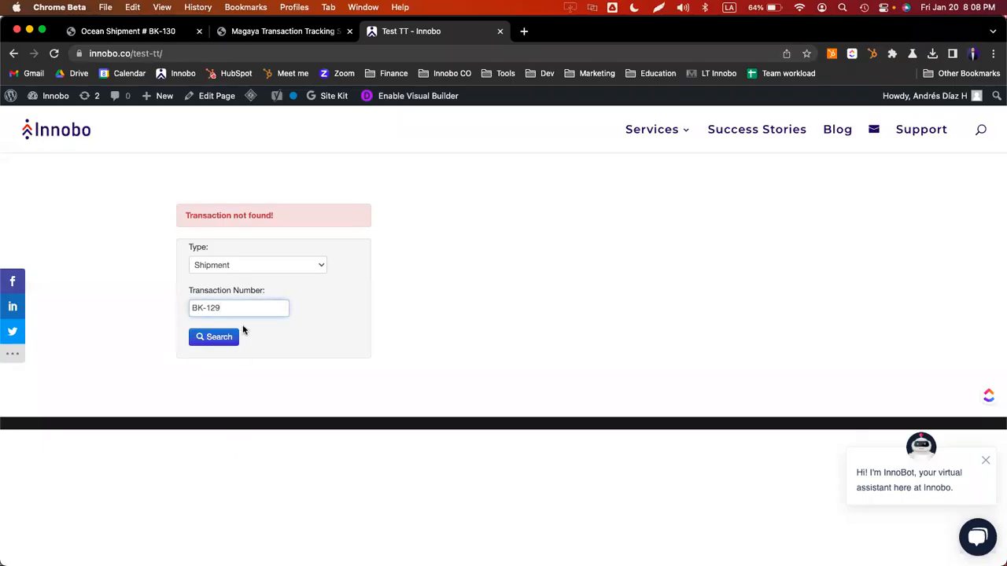
key("BackSpace")
key("BackSpace")
type("3")
left_click(211, 304)
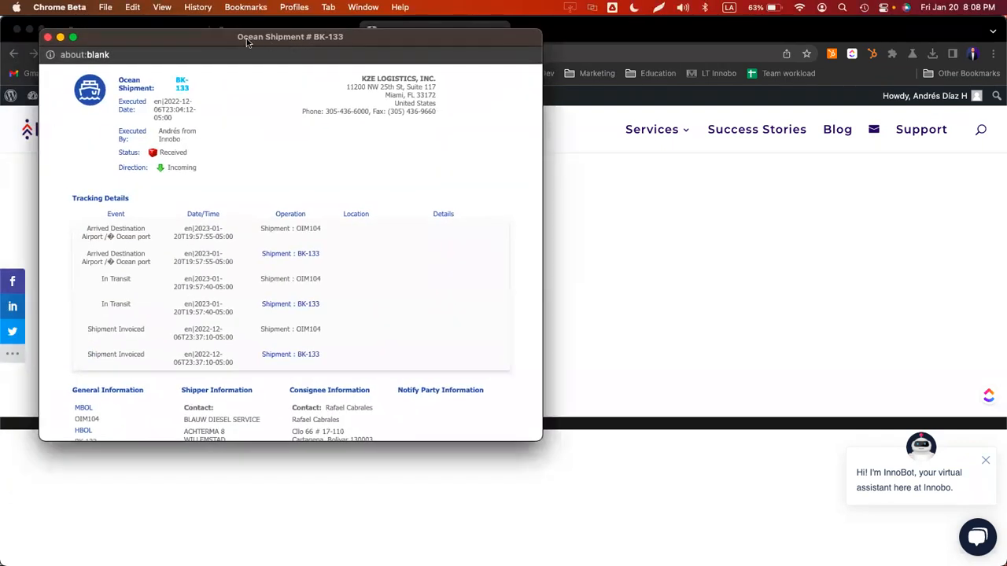
double_click(246, 37)
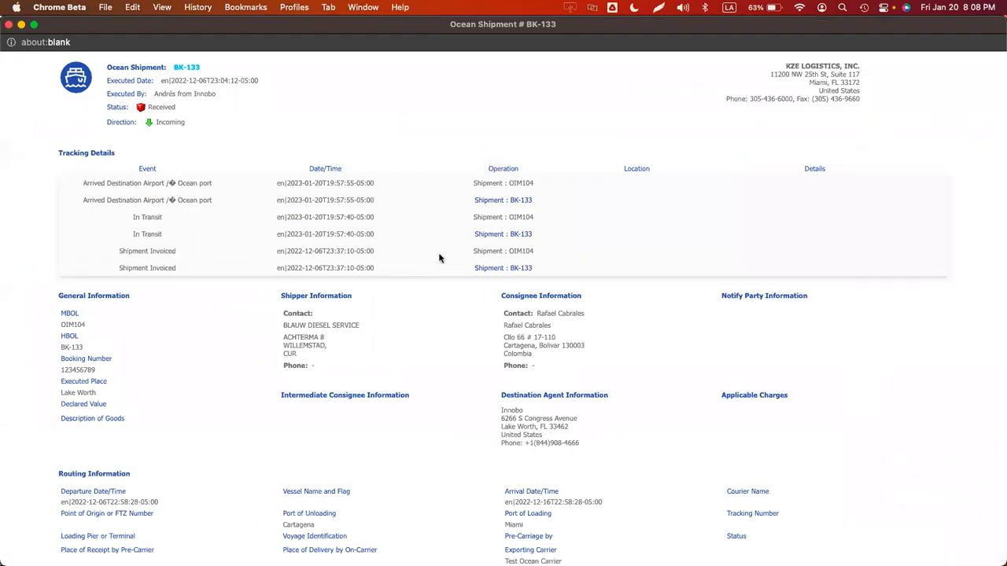
scroll(494, 303, "down", 5)
scroll(494, 303, "down", 1)
scroll(495, 301, "up", 6)
key("super+w")
- Tick 'Require login' for the tracking widget in Magaya's Transaction Tracking settings
key("super+Tab")
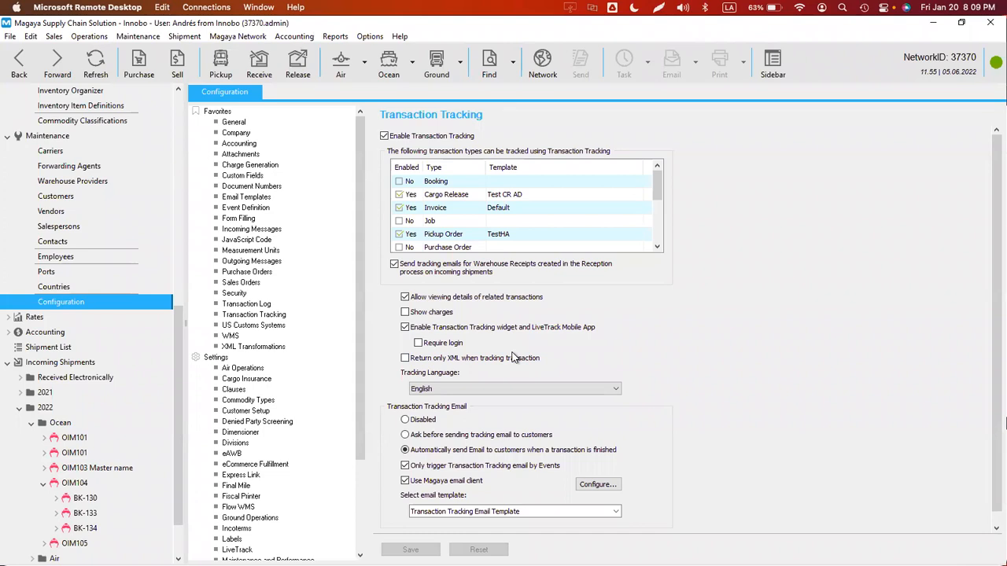
left_click(441, 346)
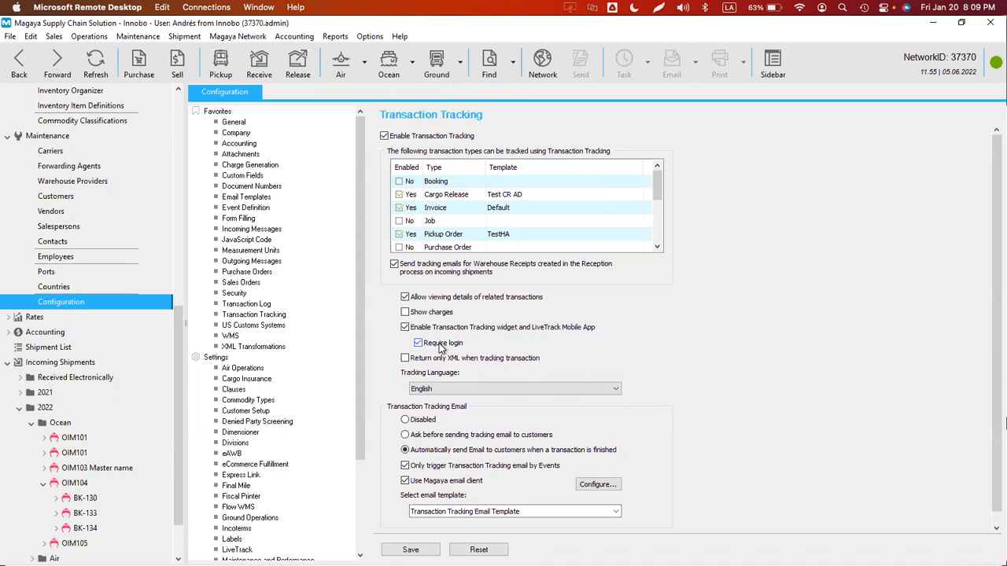
- Tick 'Require login' for transaction tracking and save the settings
left_click(441, 347)
left_click(416, 548)
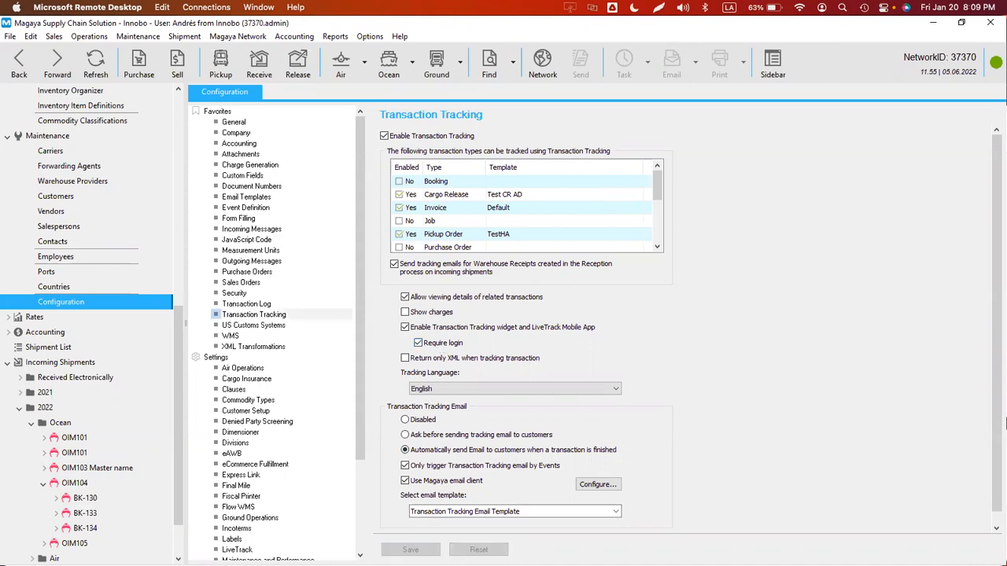
- Check the BK-130 ocean shipment tracking page and dismiss the earlier NO 165 message window
key("super+Tab")
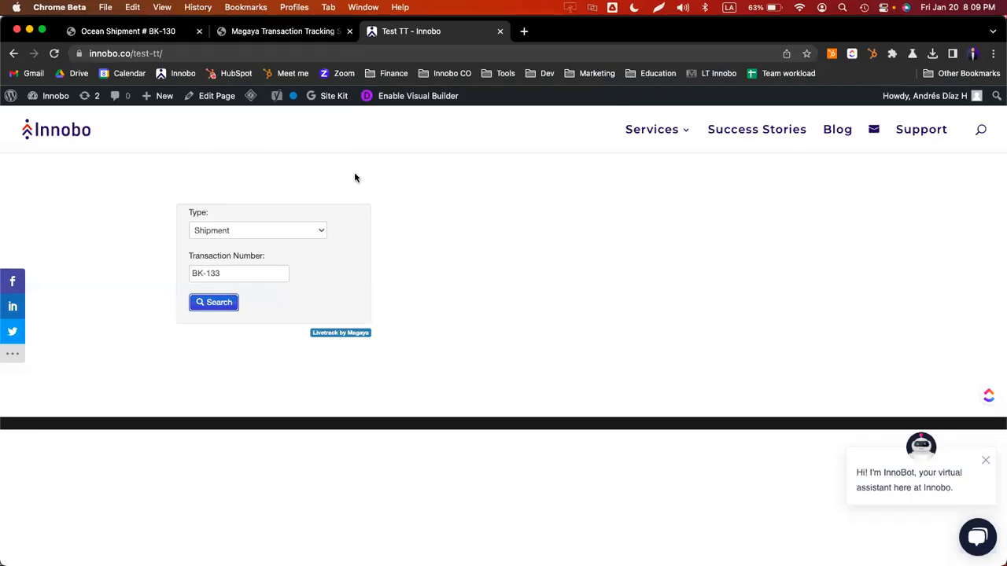
left_click(140, 37)
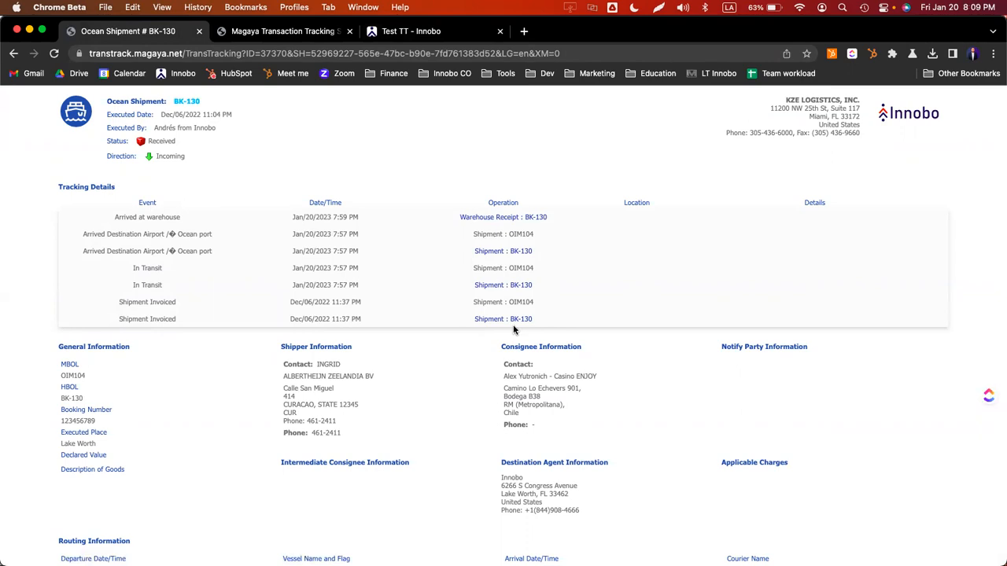
left_click(423, 33)
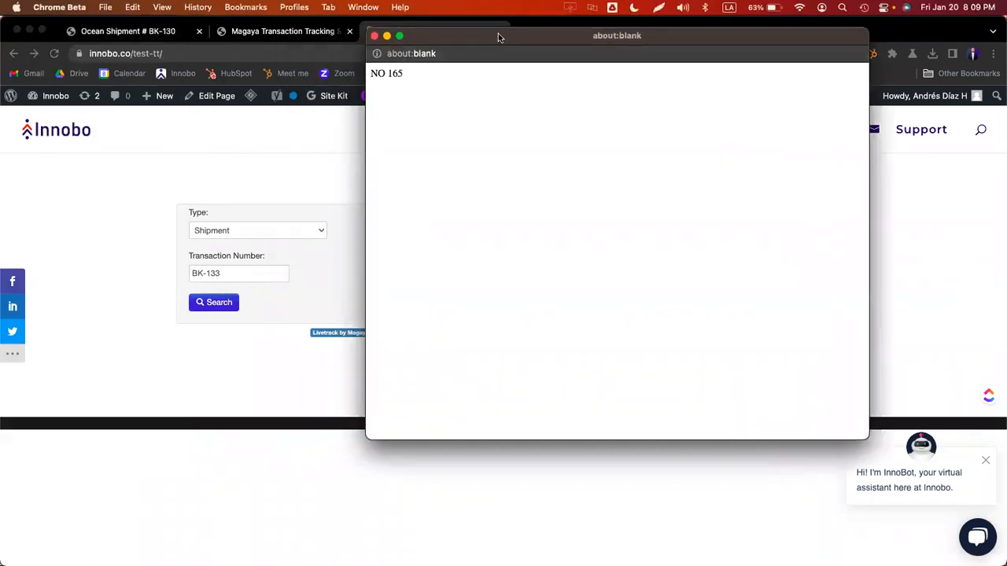
left_click_drag(404, 75, 397, 64)
left_click(374, 37)
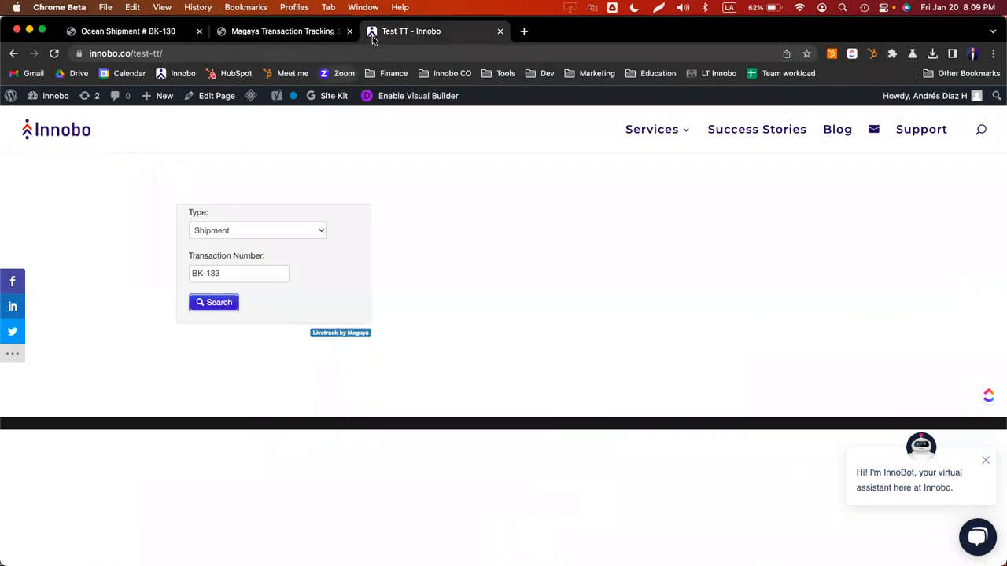
- Change the tracking form's Transaction Number to BK-130
left_click(244, 277)
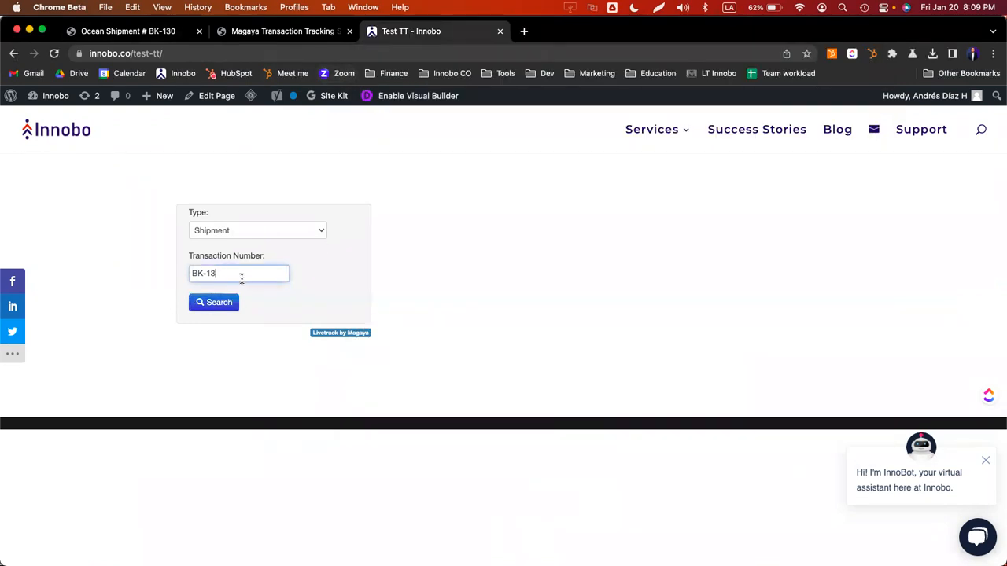
key("shift+Left")
key("shift+Left")
type("30")
key("super+Tab")
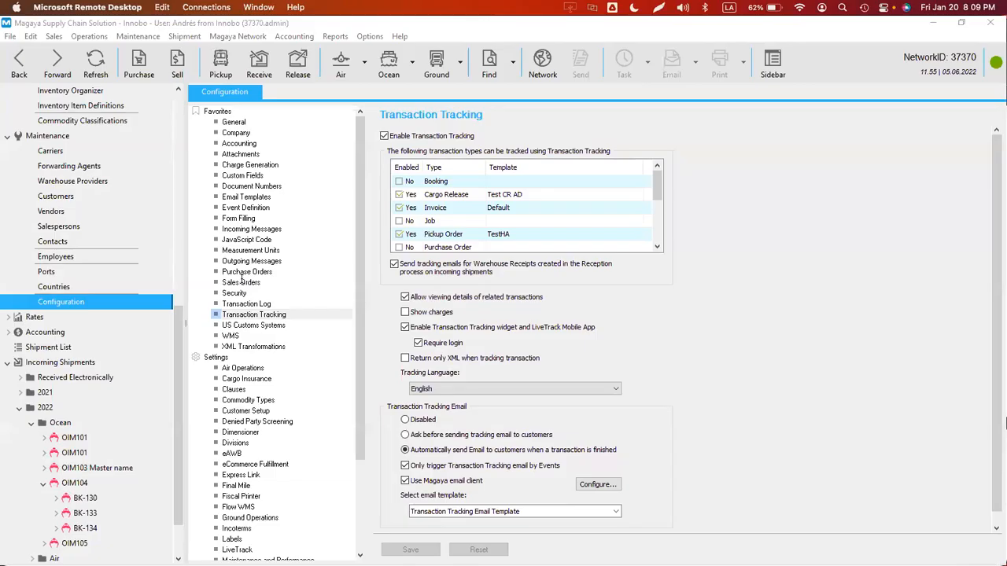
left_click(47, 65)
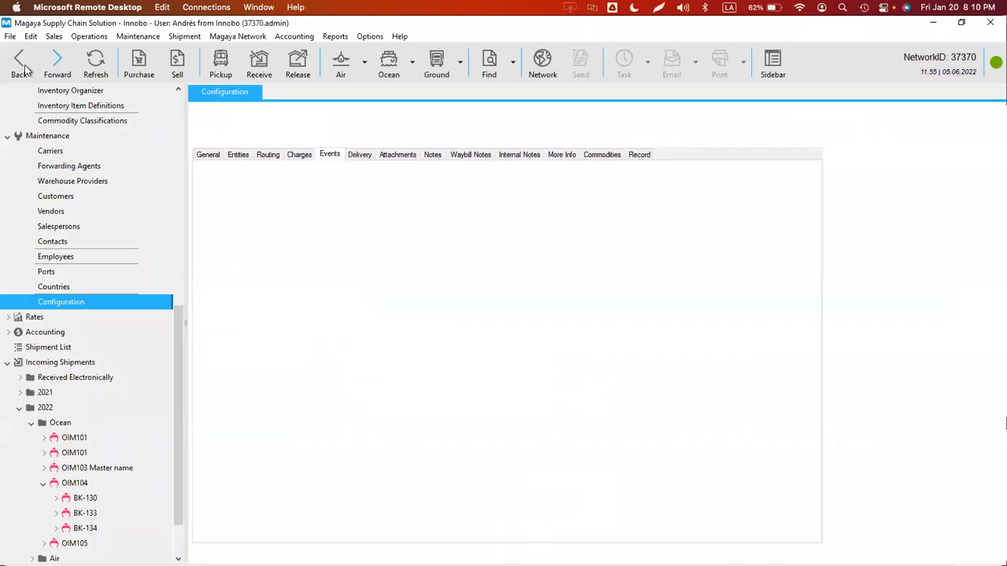
left_click(23, 69)
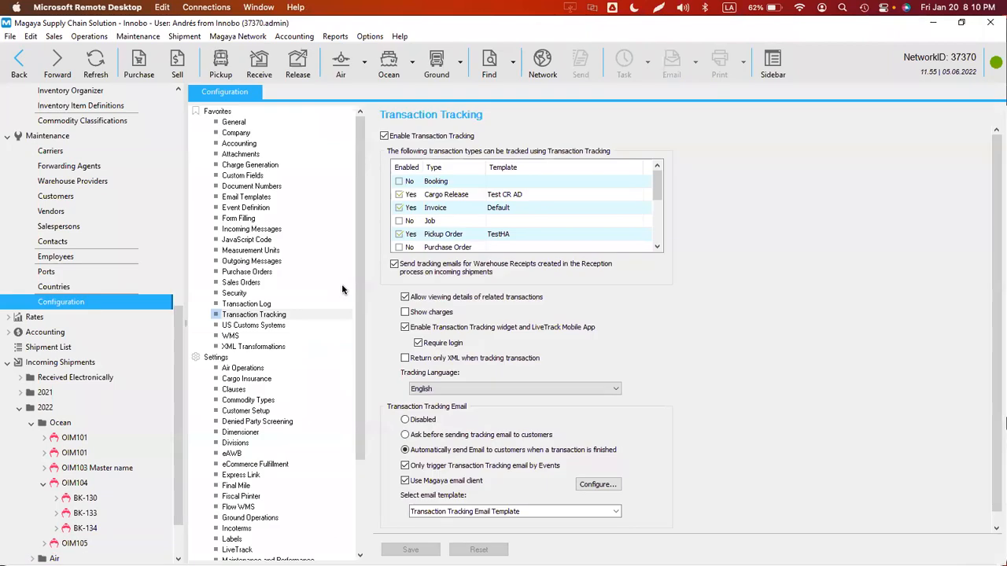
- Search for BK-130, which returns only NO 165, then close the result window
key("super+Tab")
left_click(230, 306)
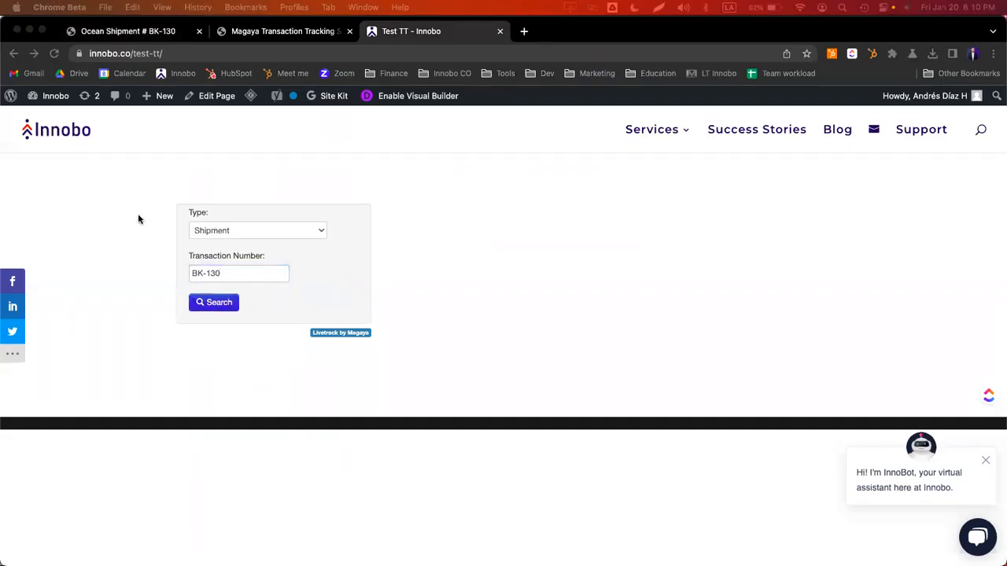
left_click_drag(760, 63, 631, 67)
left_click_drag(382, 103, 311, 104)
left_click(584, 196)
key("super+w")
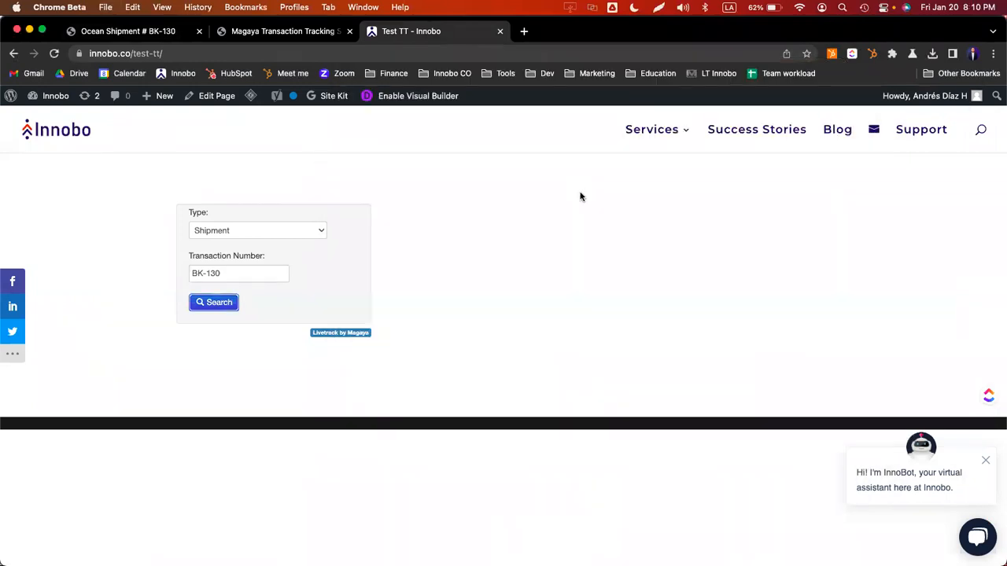
key("super+Tab")
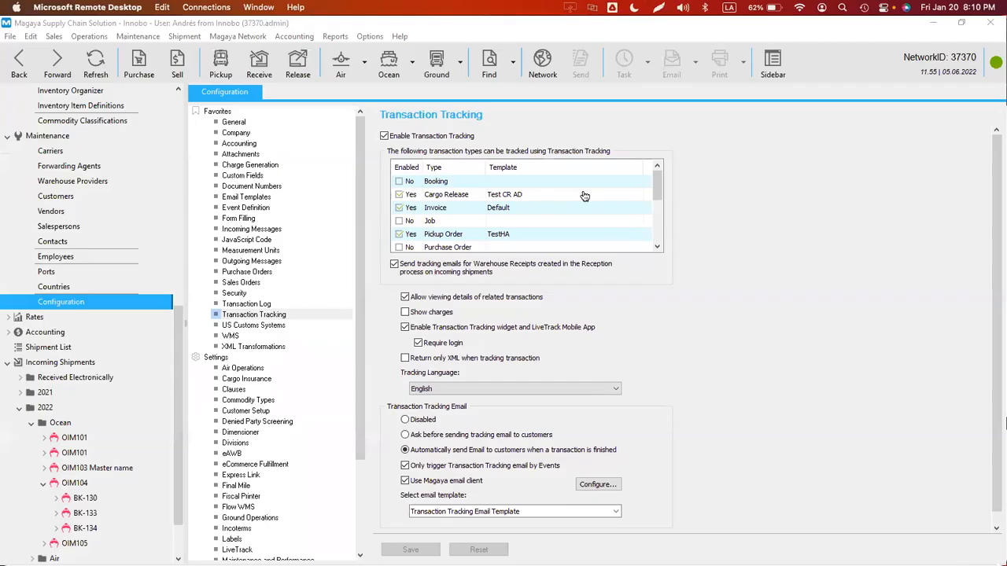
- Untick 'Require login' and tick 'Return only XML when tracking transaction', saving each change
left_click(418, 343)
left_click(411, 549)
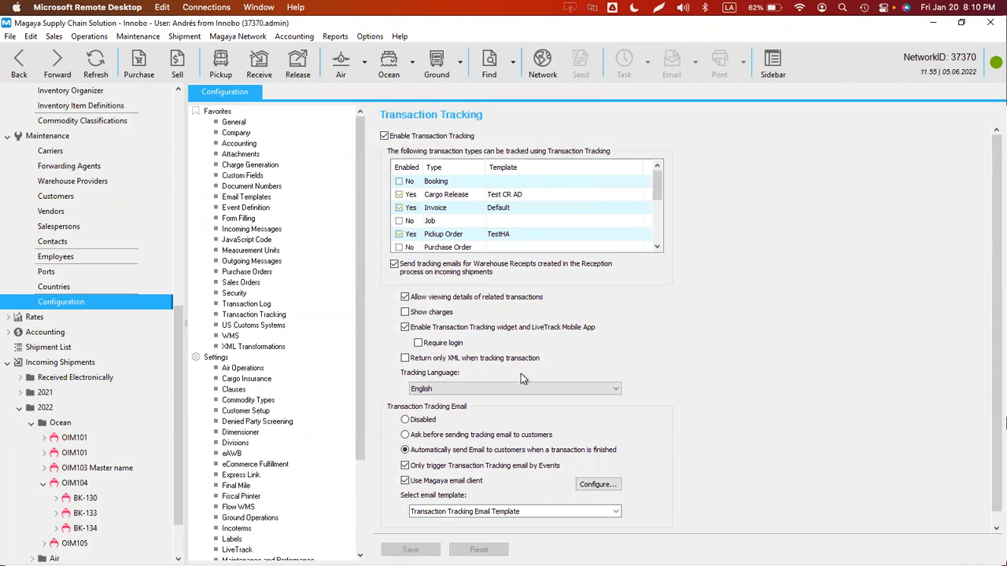
left_click(453, 361)
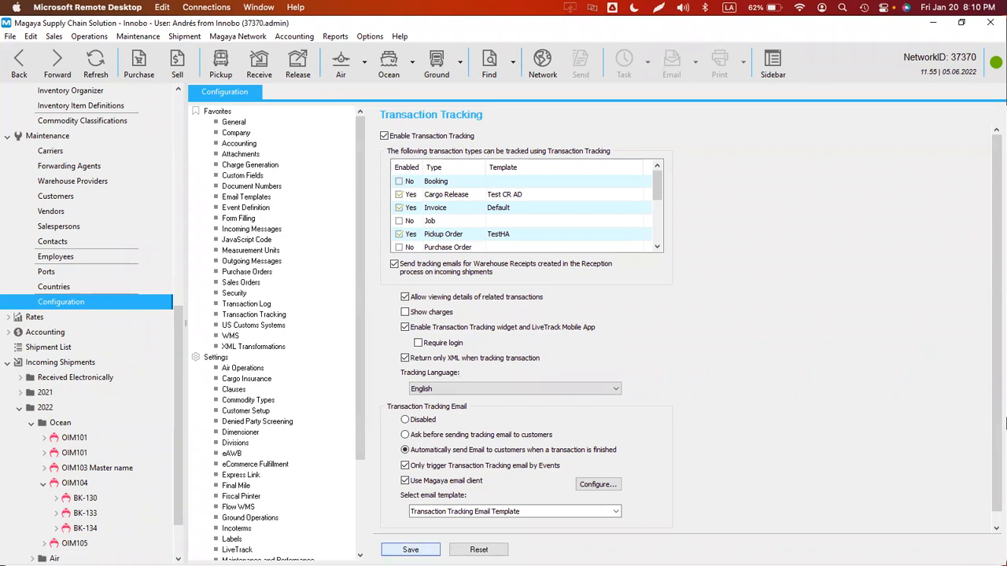
left_click(421, 548)
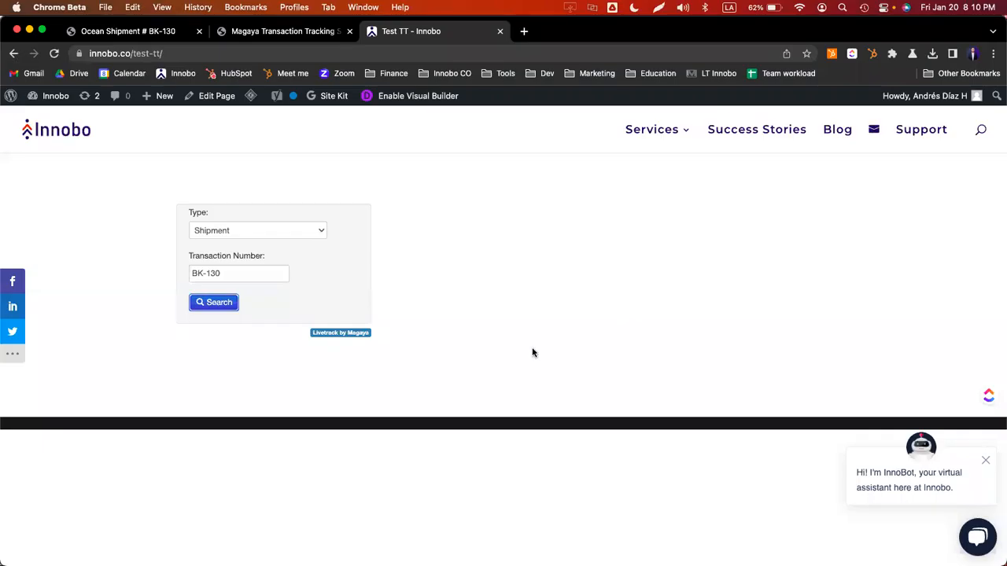
- Bring up the BK-130 tracking tab and untick Magaya's 'Return only XML' option
left_click(536, 360)
key("ctrl+Tab")
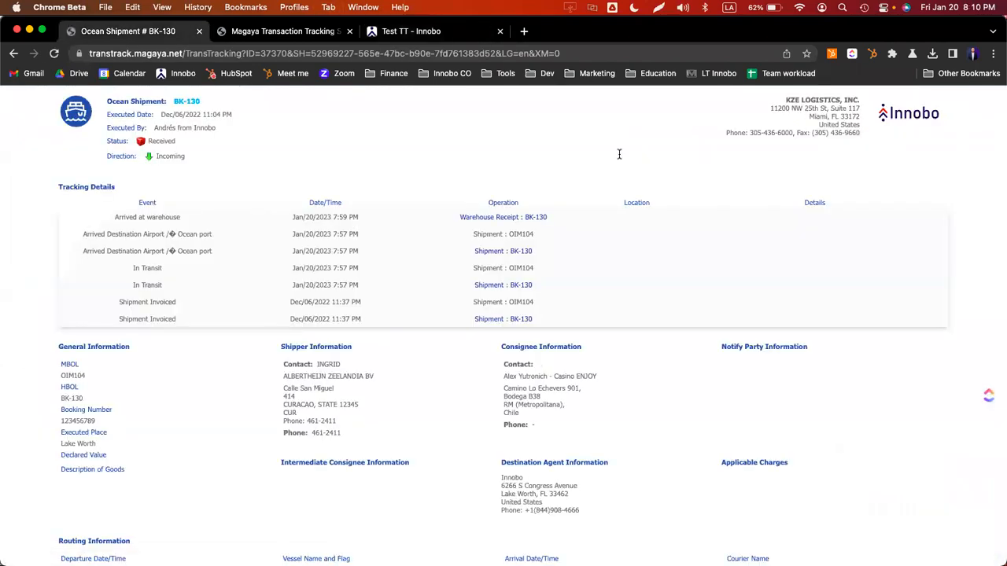
key("super+Tab")
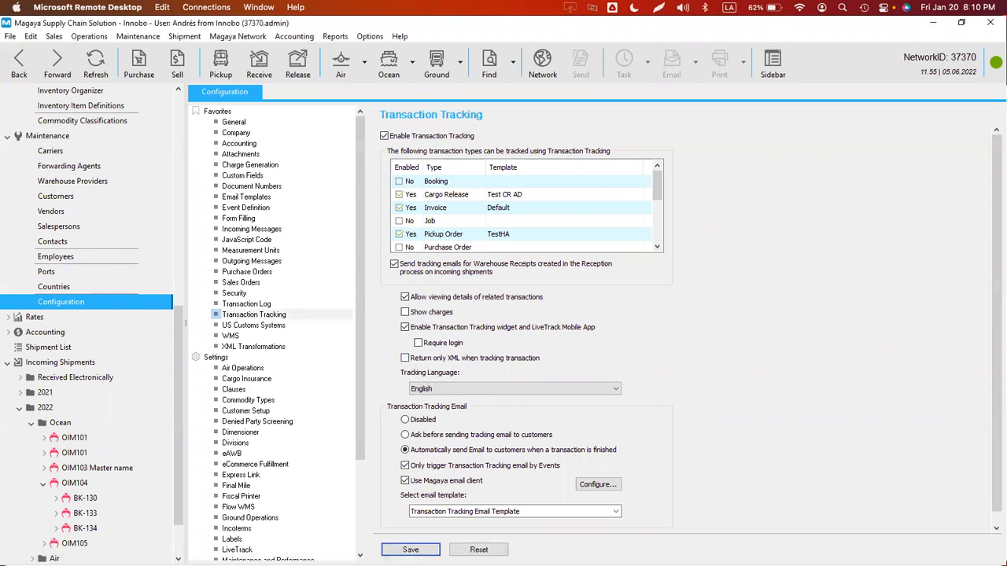
left_click(405, 359)
key("super+Tab")
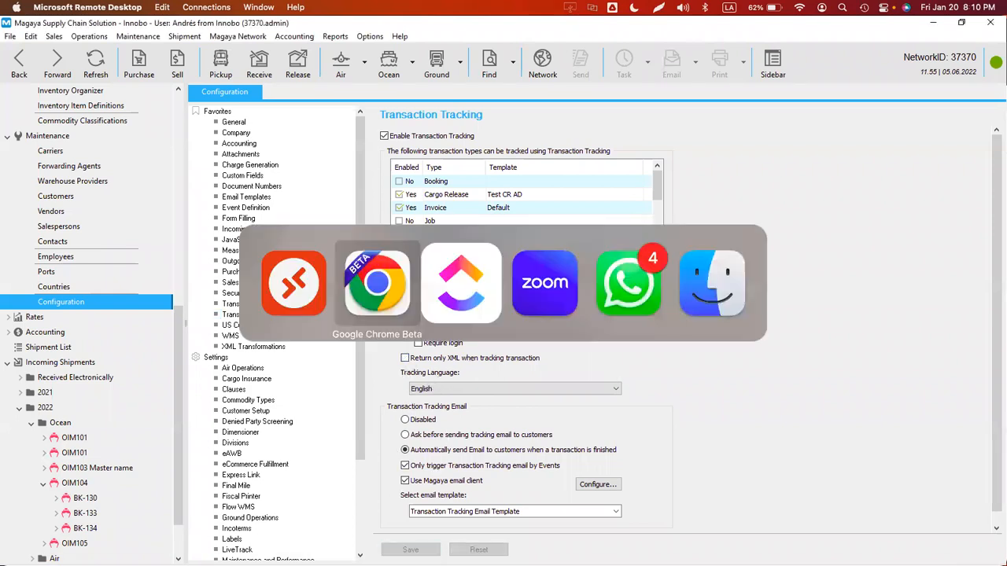
- Load the BK-130 tracking page with XM=1 and scroll through the raw XML
left_click(597, 55)
left_click(597, 57)
key("BackSpace")
type("1383d52&LG=en&XM=1")
key("Return")
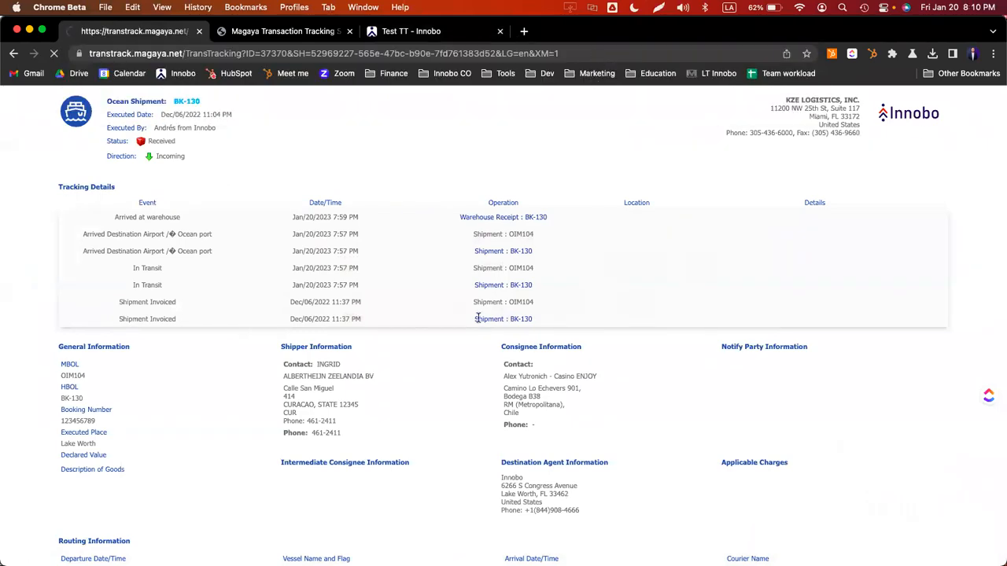
scroll(481, 282, "down", 10)
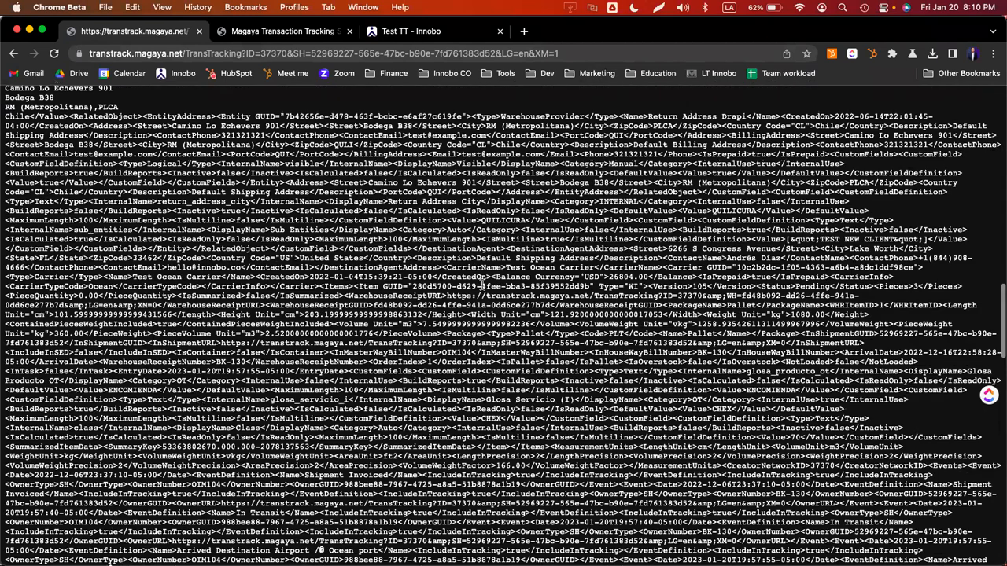
scroll(482, 284, "down", 5)
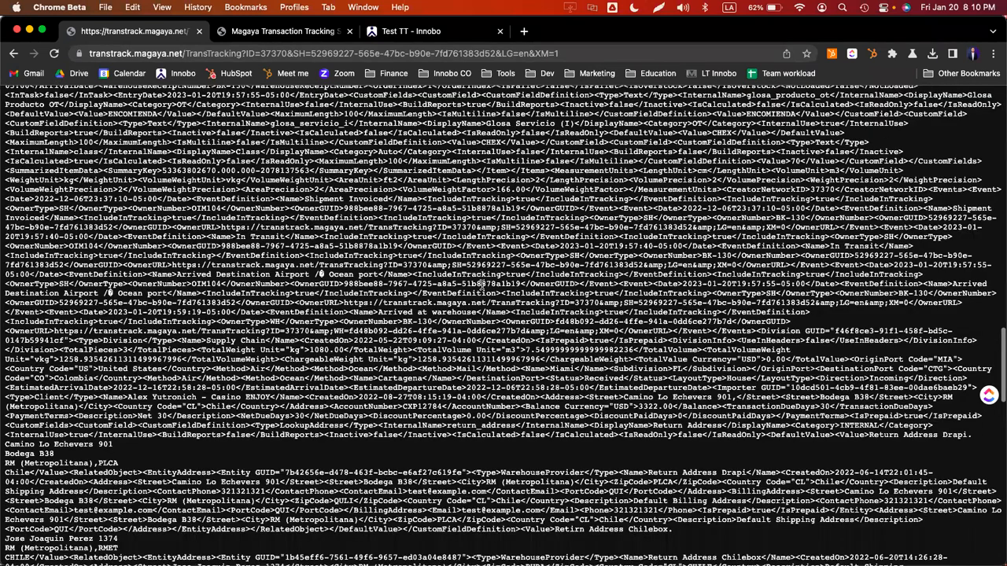
scroll(482, 285, "up", 15)
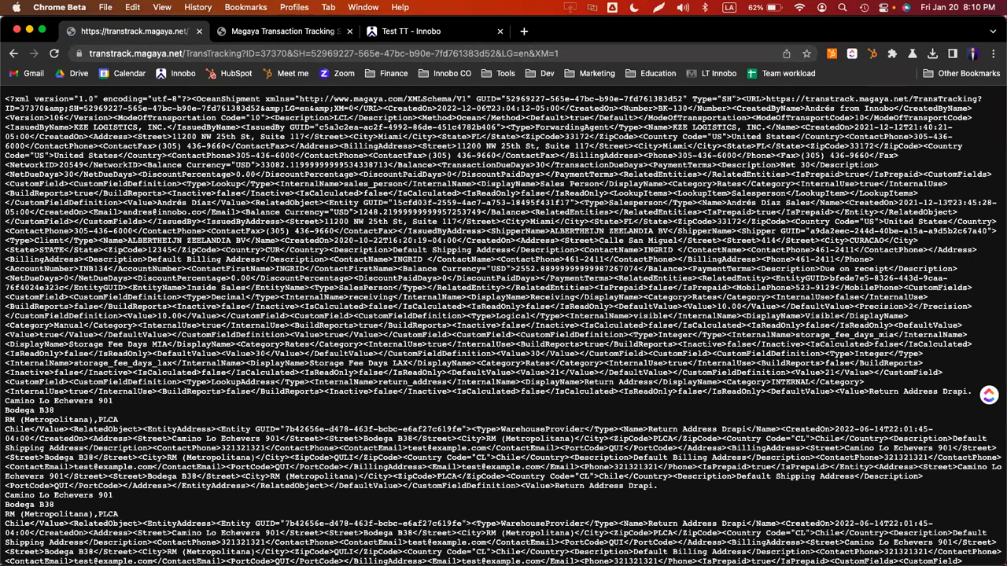
- Reload the BK-130 tracking page with XM=0 to show its normal view
left_click(587, 55)
left_click(587, 55)
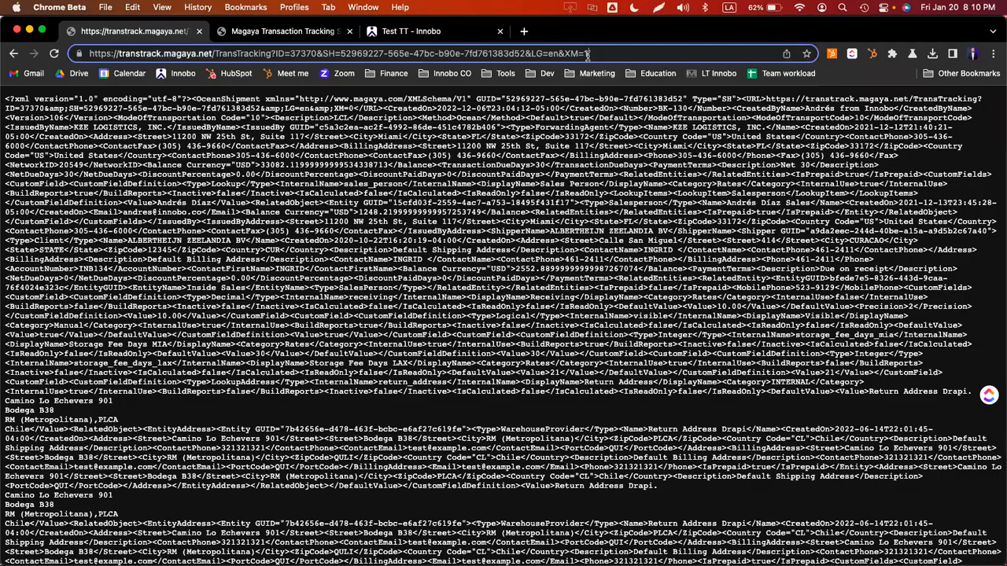
key("BackSpace")
type("0")
key("Return")
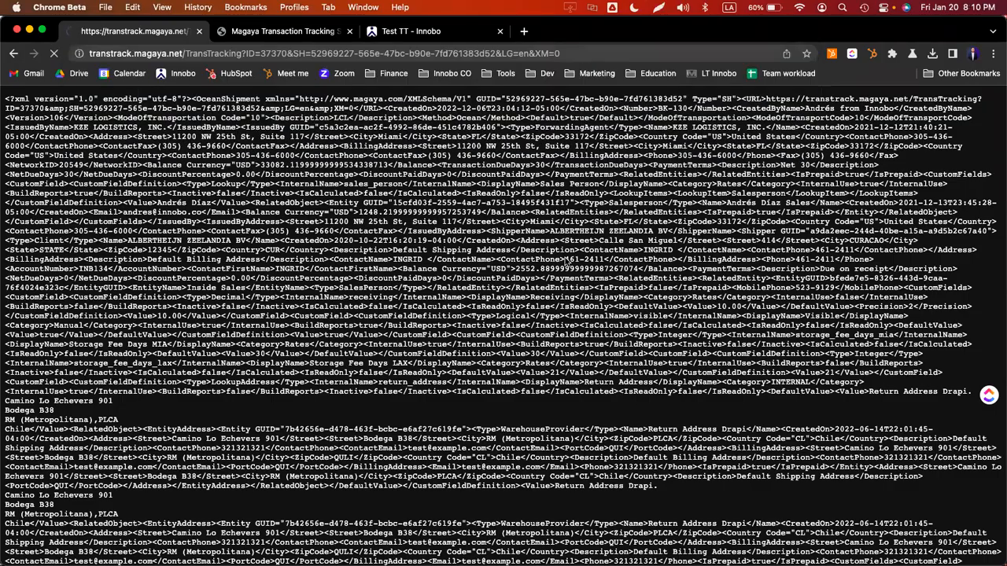
key("super+Tab")
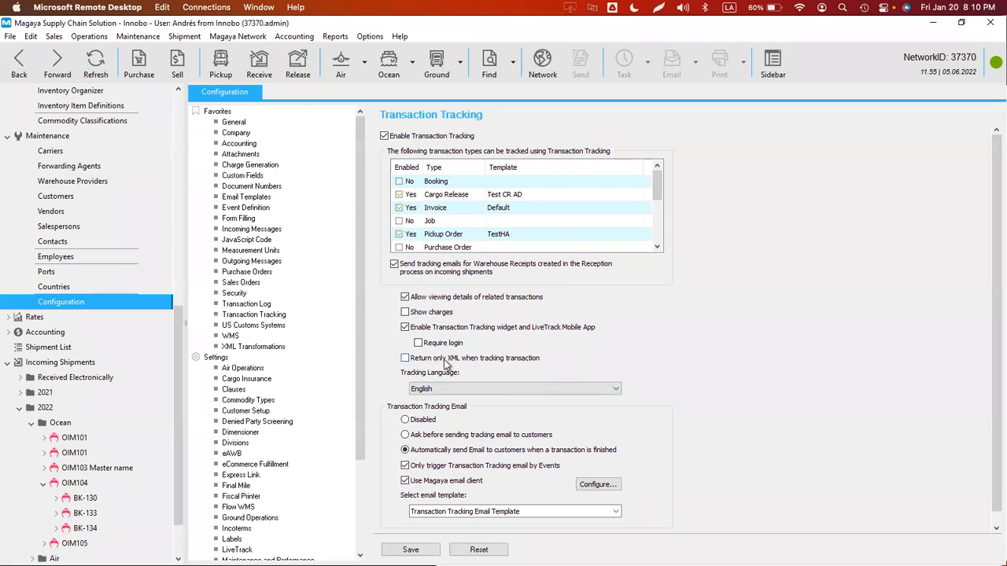
- Keep English as tracking language, send tracking email automatically, and save the settings
left_click(438, 387)
left_click(439, 389)
left_click(474, 452)
left_click(453, 168)
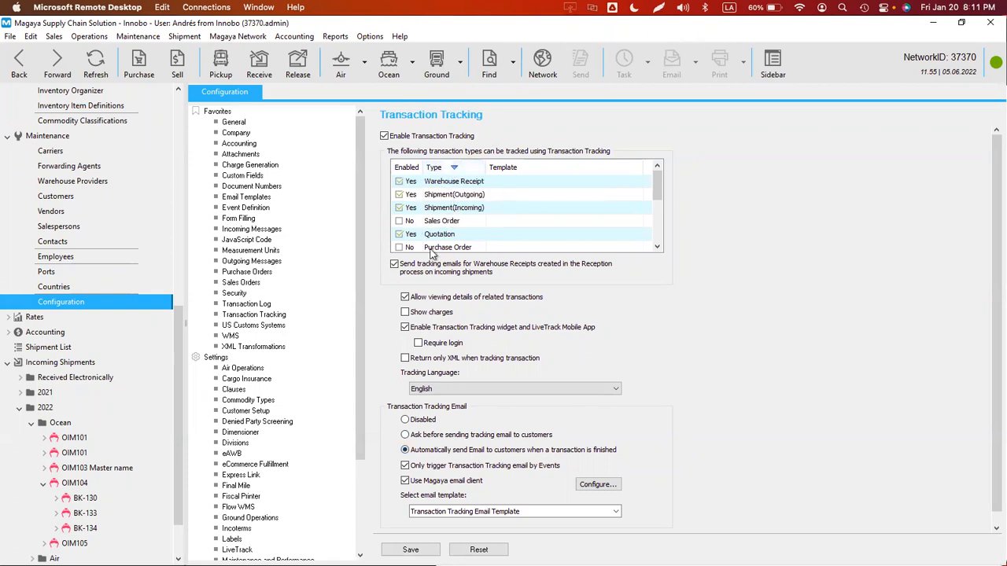
left_click(416, 169)
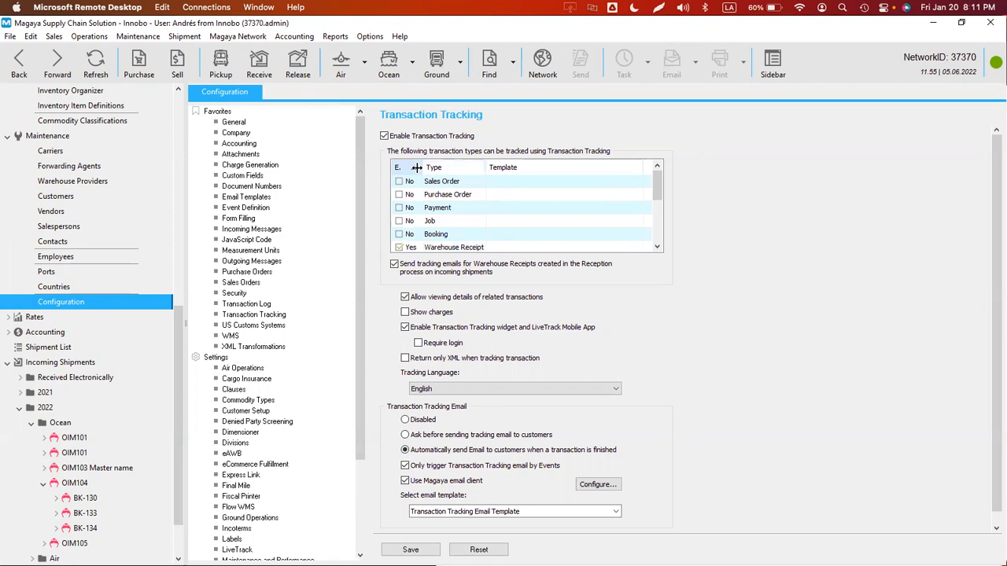
left_click(416, 170)
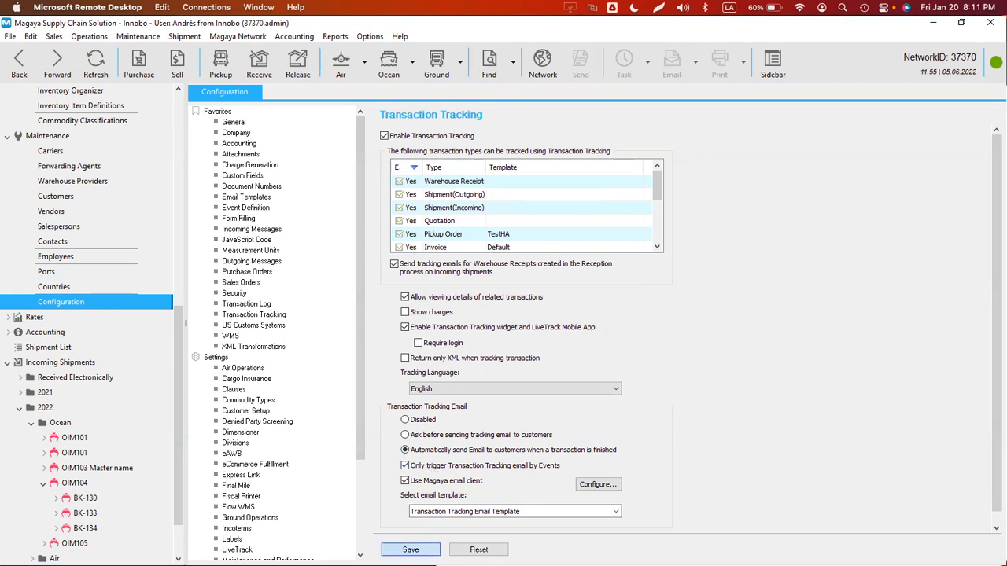
left_click(410, 549)
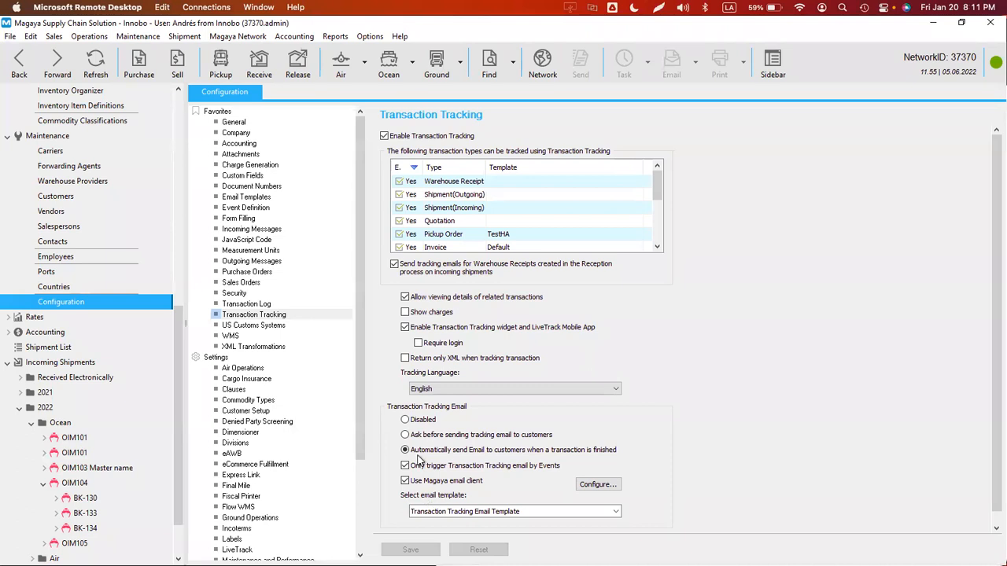
- Tick 'Only trigger Transaction Tracking email by Events' and save
key("super+Tab")
key("super+Tab")
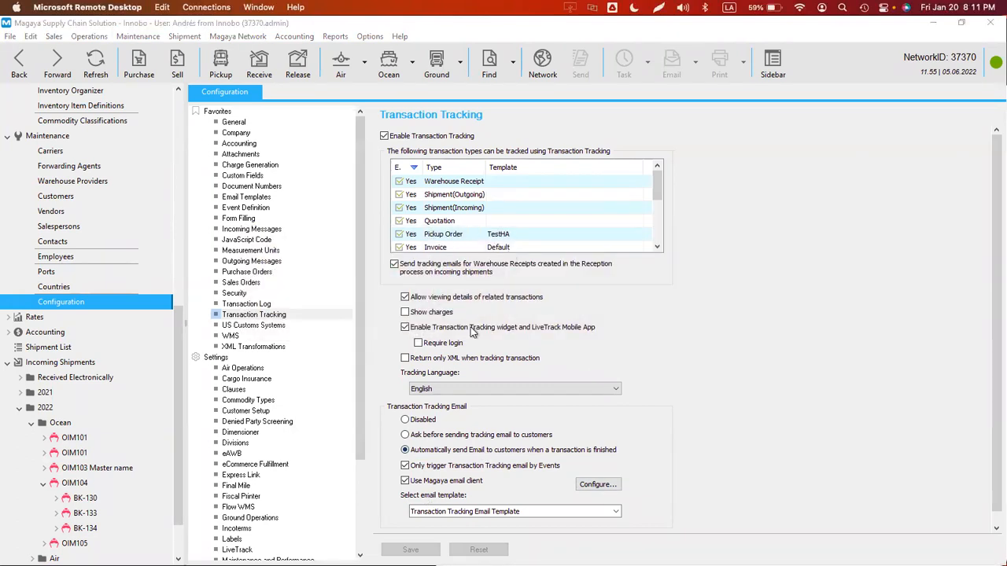
left_click(406, 466)
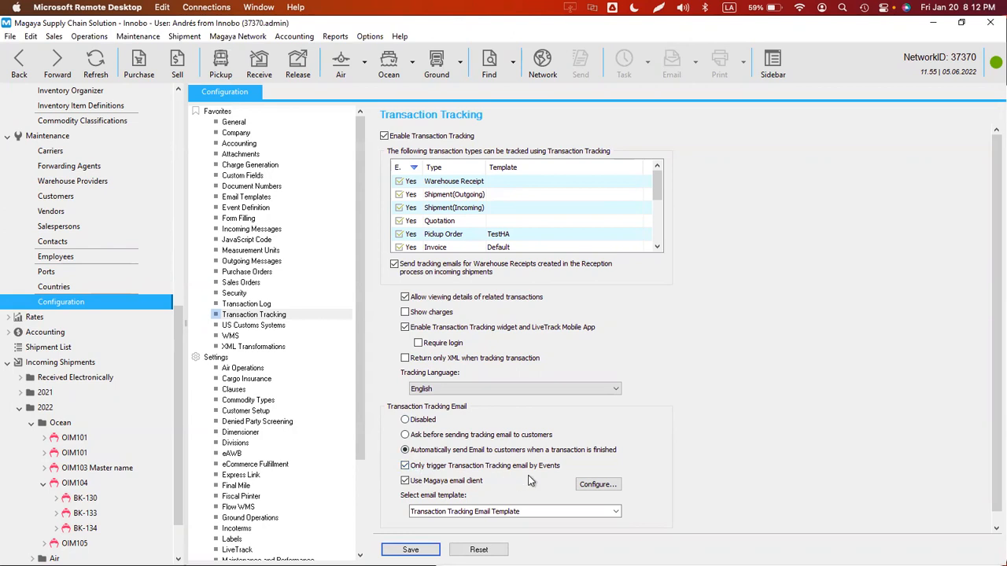
left_click(405, 465)
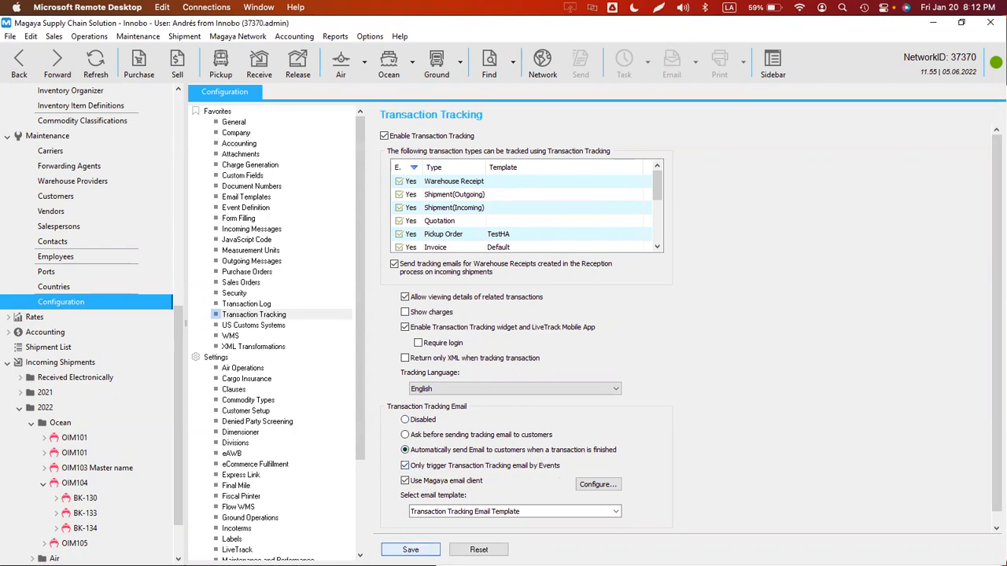
left_click(410, 548)
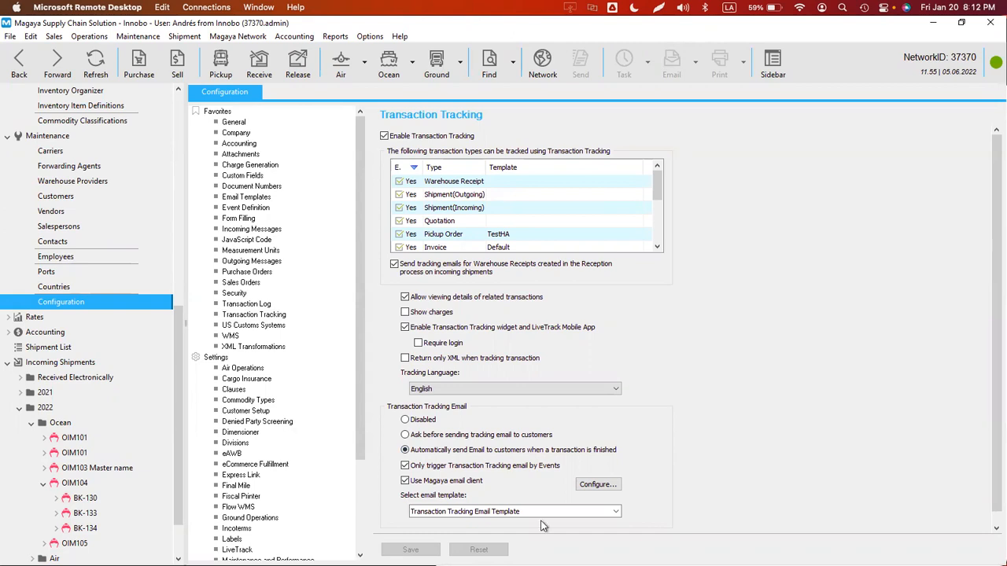
- Open BK-130's Entities tab and show the Email column in the shipper matches list
left_click(80, 497)
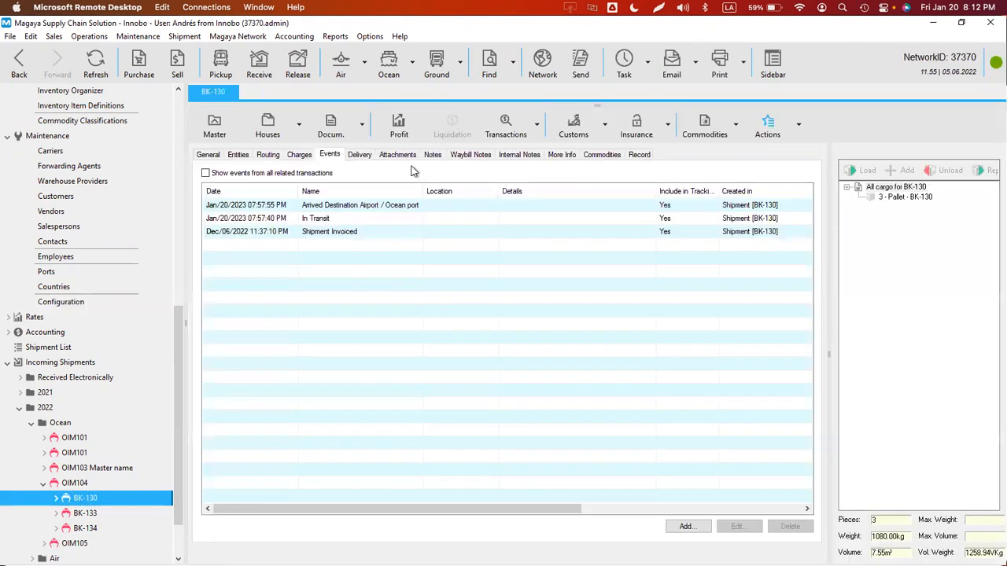
left_click(236, 154)
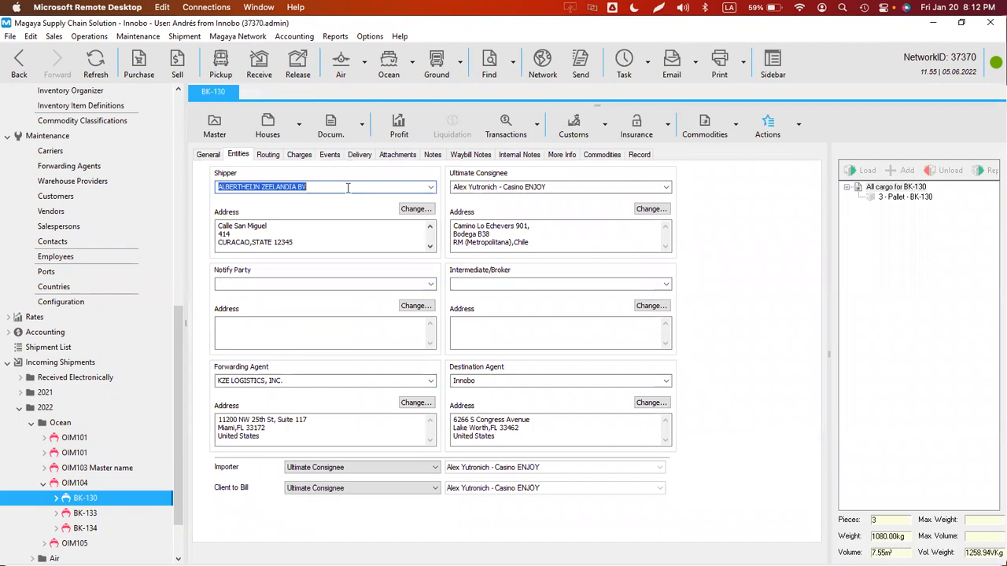
type("NEW WORLD BEAUTY INC")
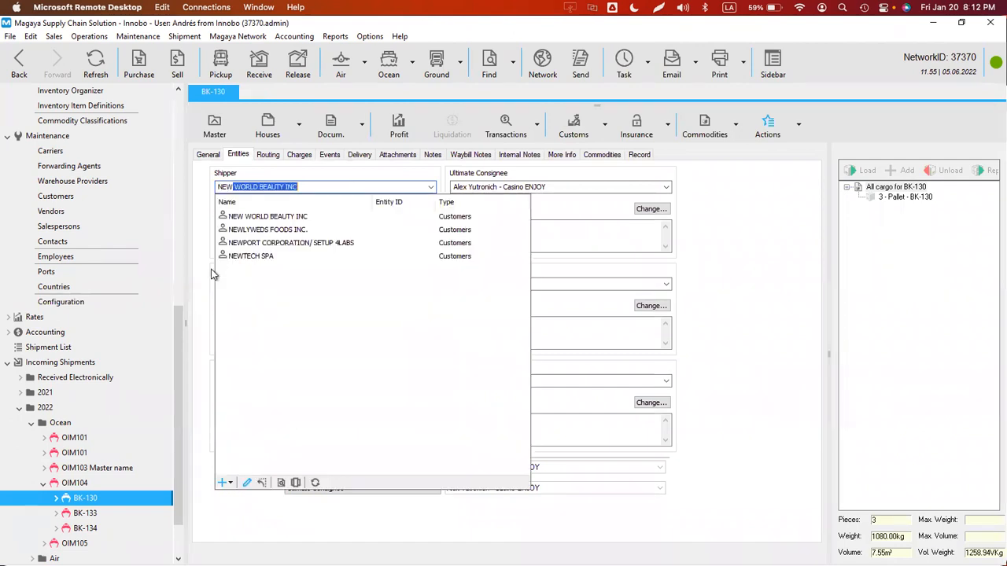
left_click(296, 187)
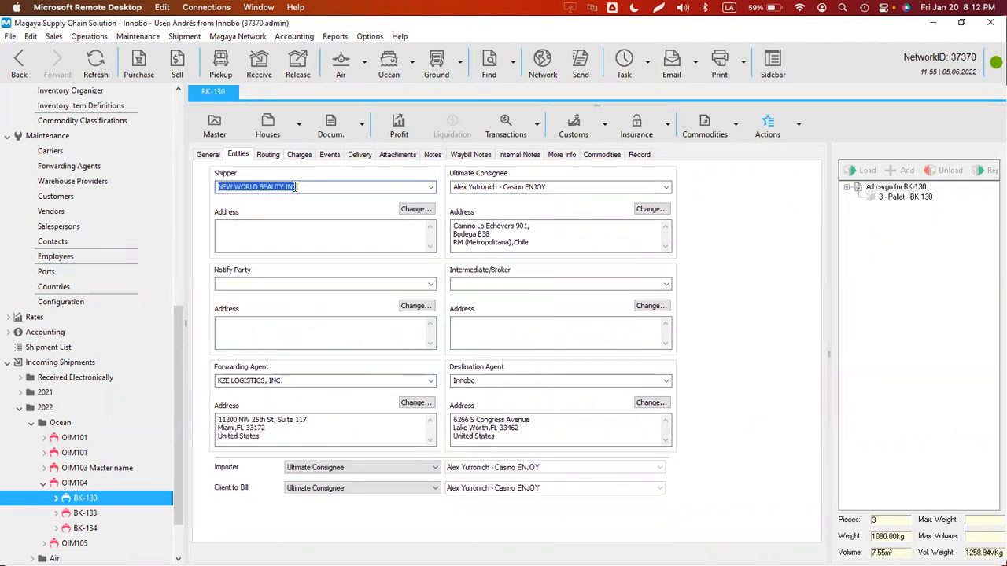
type("test 12345")
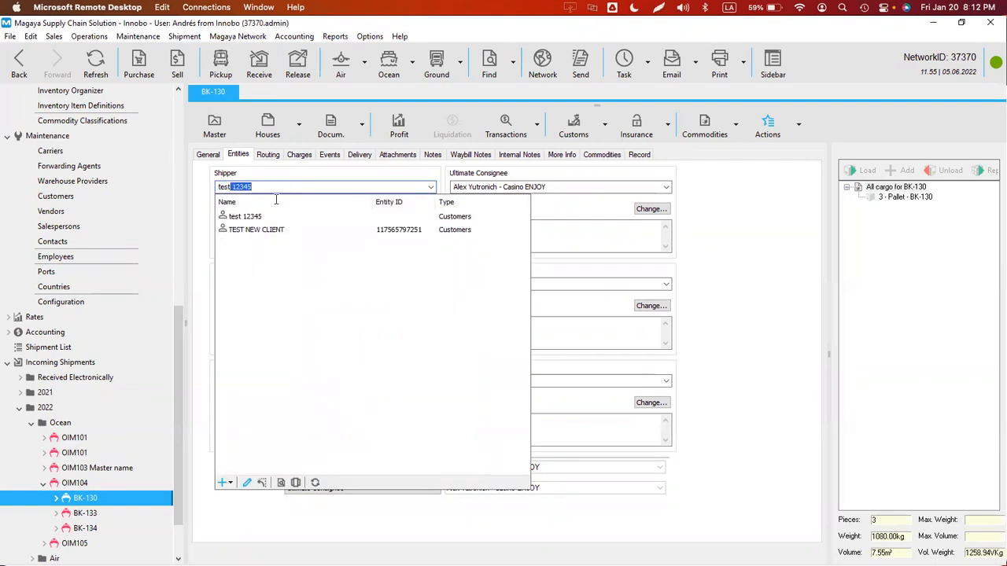
left_click(296, 482)
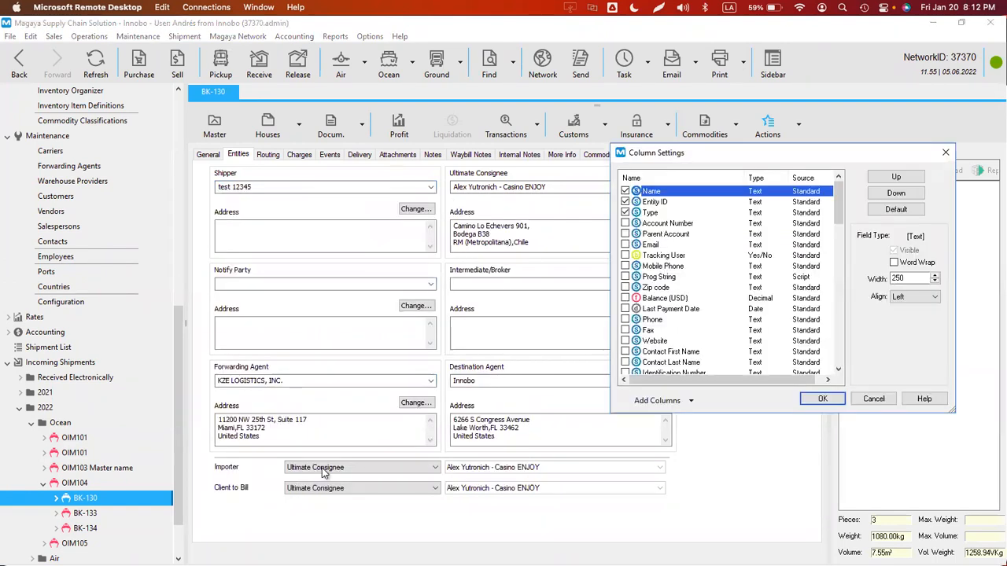
key("e")
key("e")
key("Return")
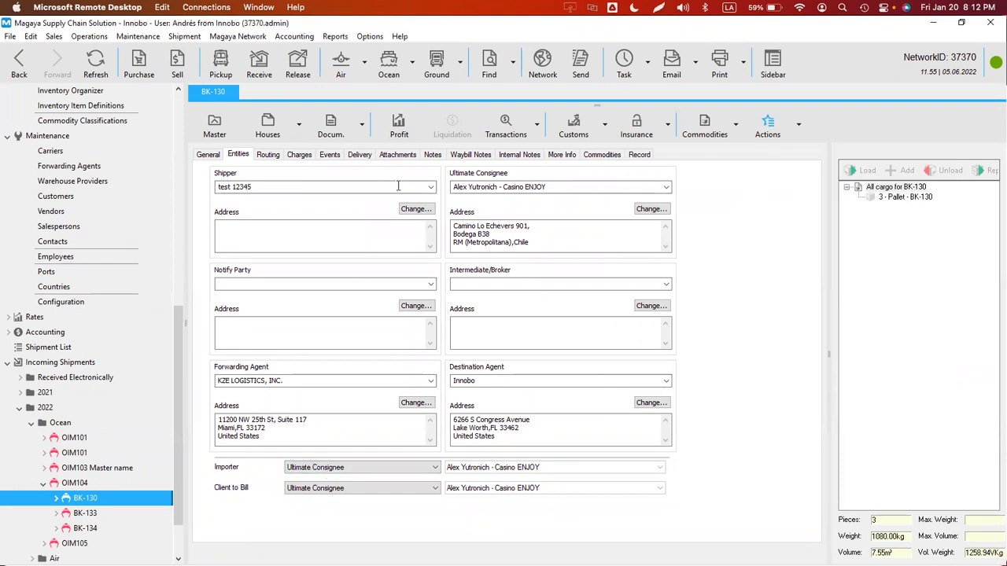
- Set TEST NEW CLIENT as the shipper of BK-130
left_click(431, 190)
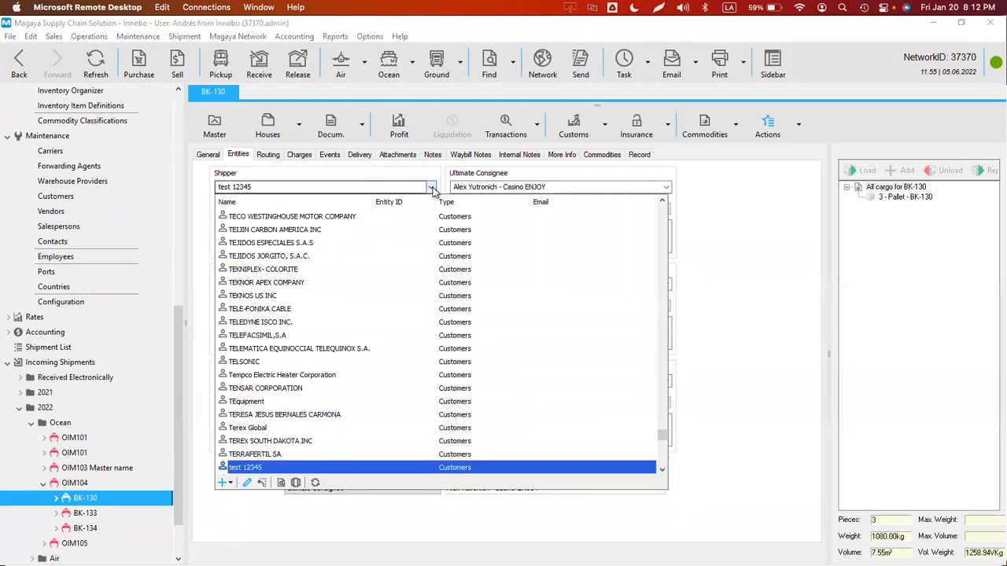
left_click(432, 190)
type("test")
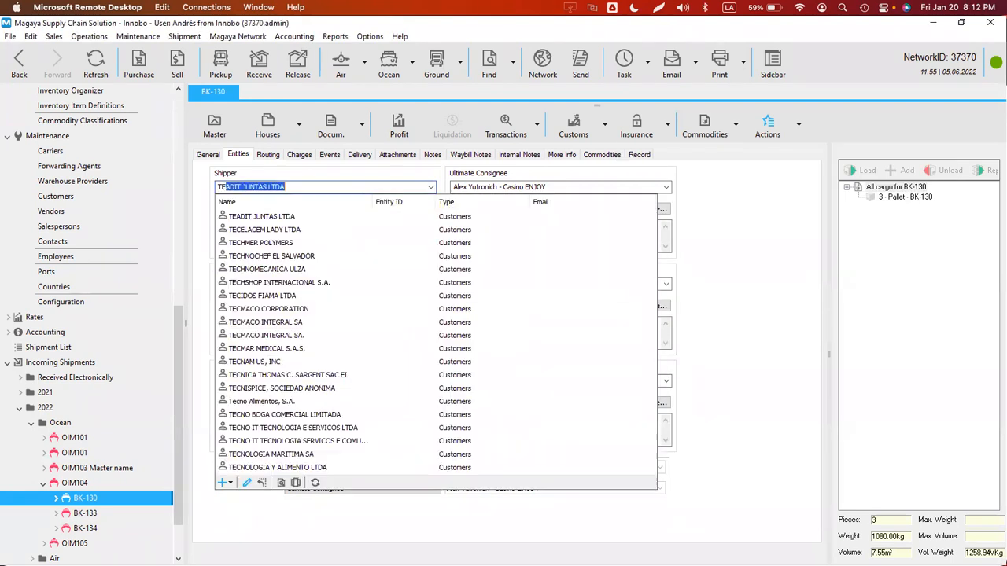
left_click(400, 234)
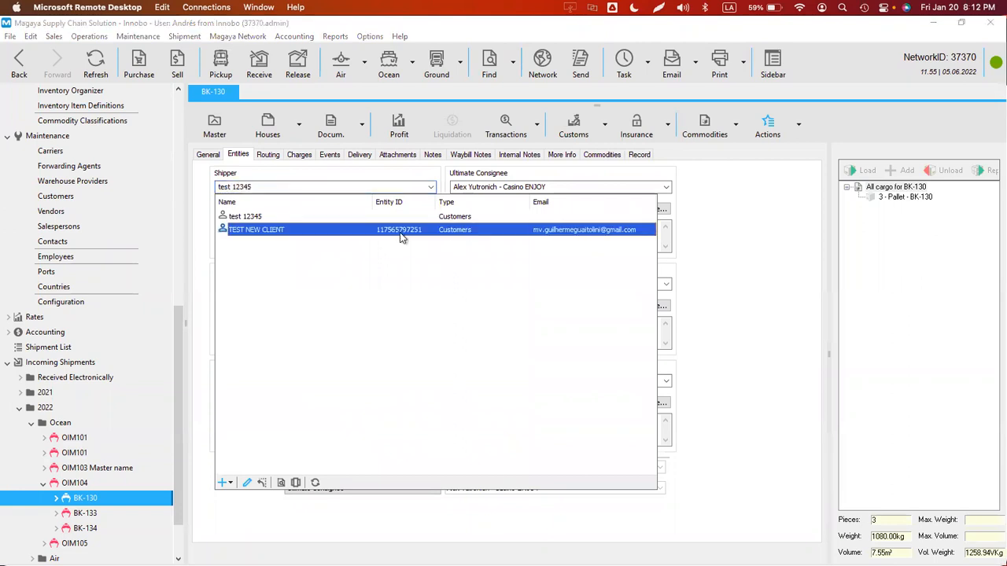
left_click(246, 235)
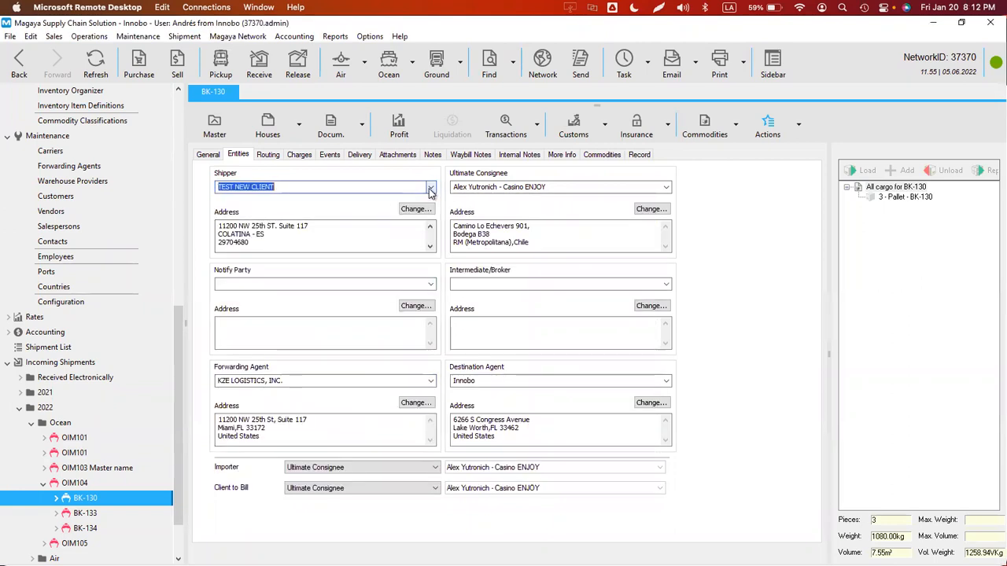
- Replace TEST NEW CLIENT's e-mail address in its customer record with a new address
left_click(430, 188)
left_click(247, 484)
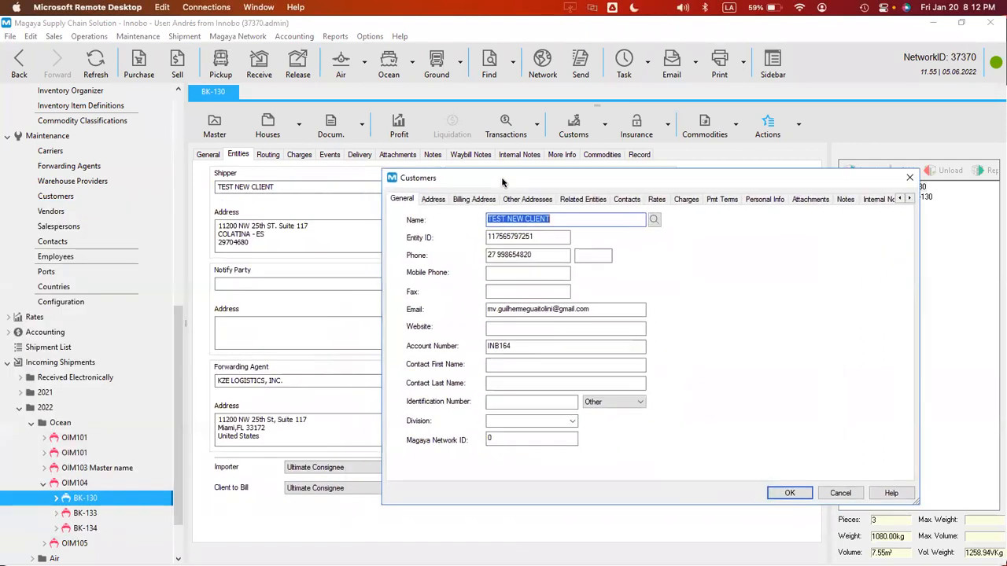
left_click(597, 306)
double_click(597, 306)
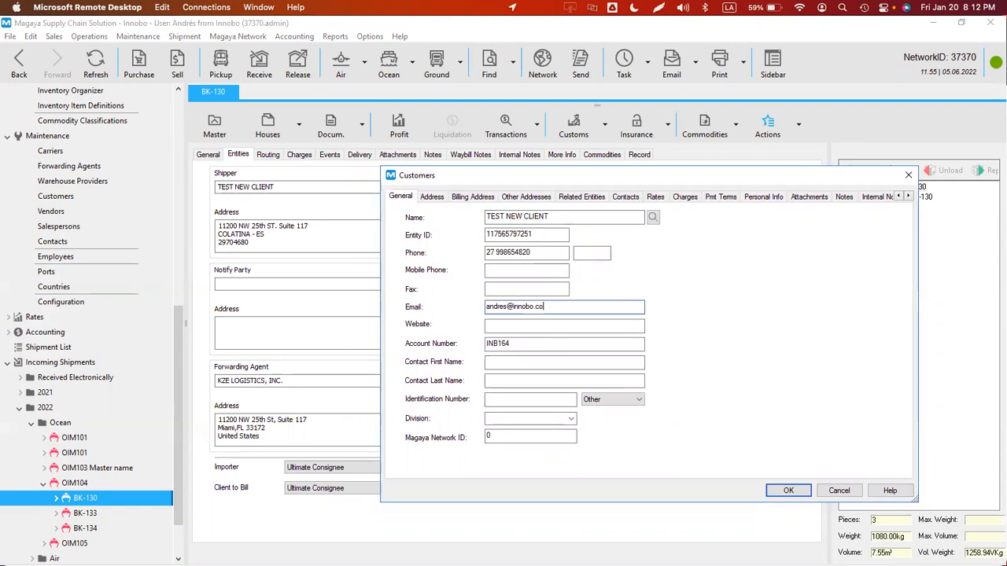
key("Return")
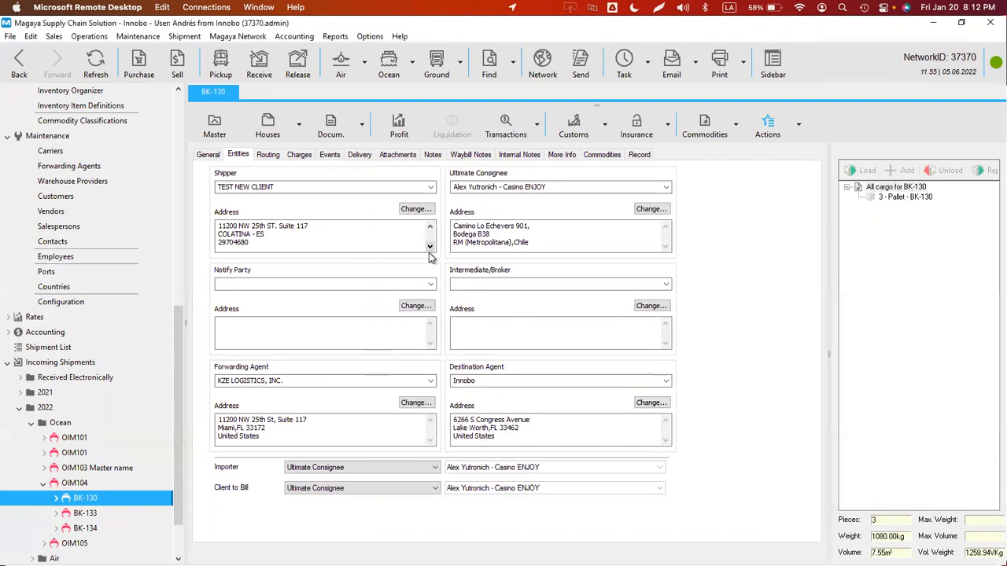
- Find 'test n' in the customers list and open TEST NEW CLIENT's Configure Transaction Tracking
left_click(132, 37)
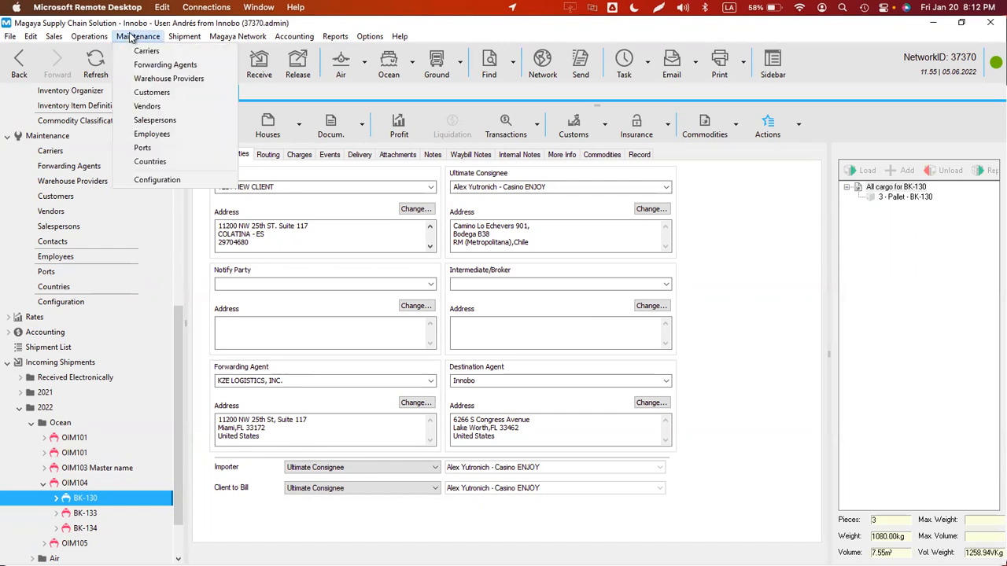
left_click(146, 93)
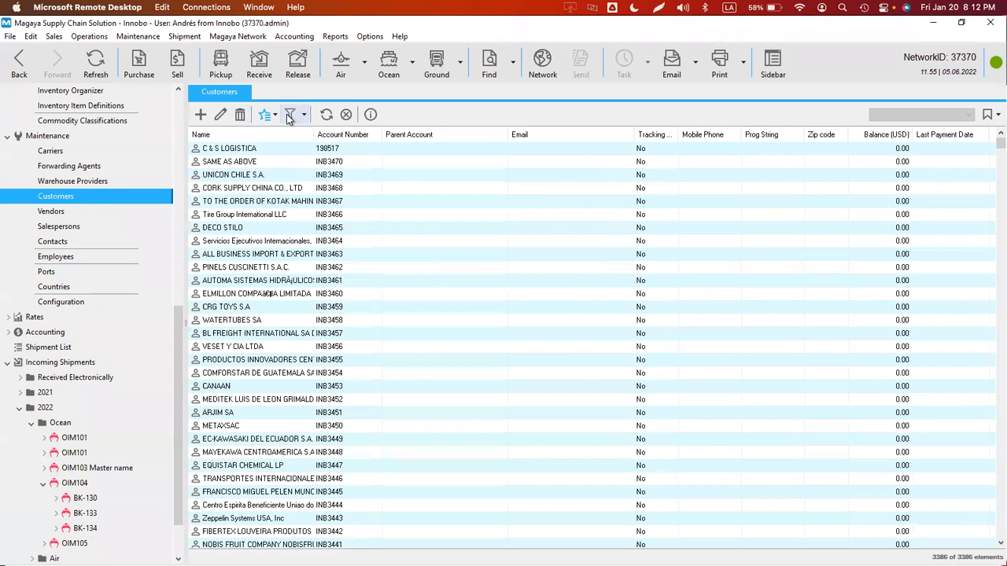
left_click(289, 116)
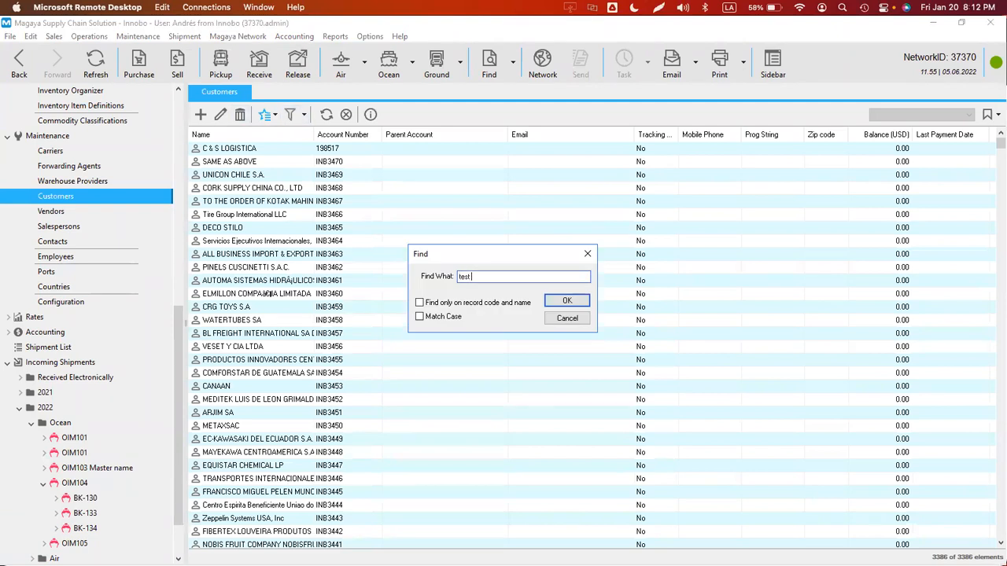
type("test n")
key("Return")
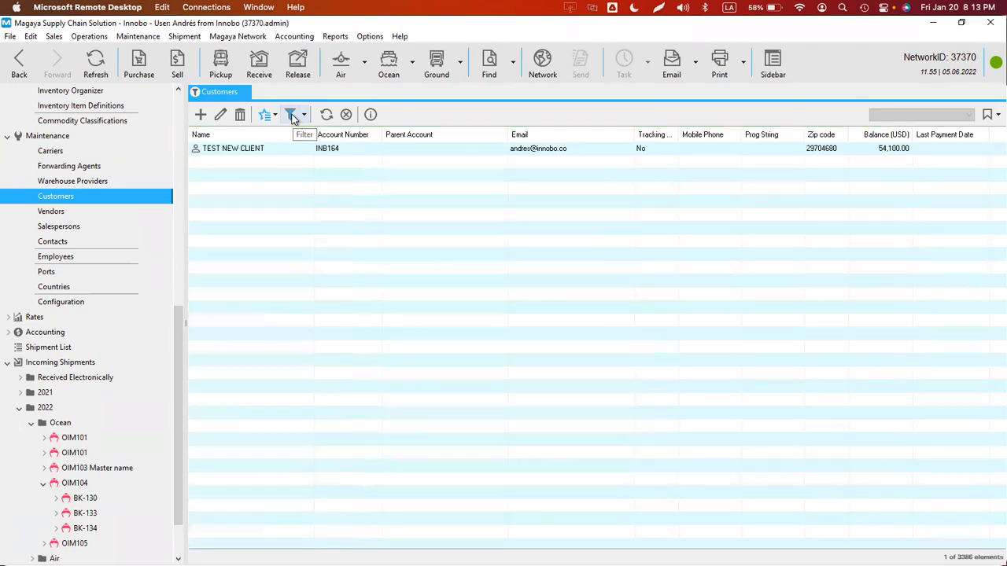
right_click(237, 151)
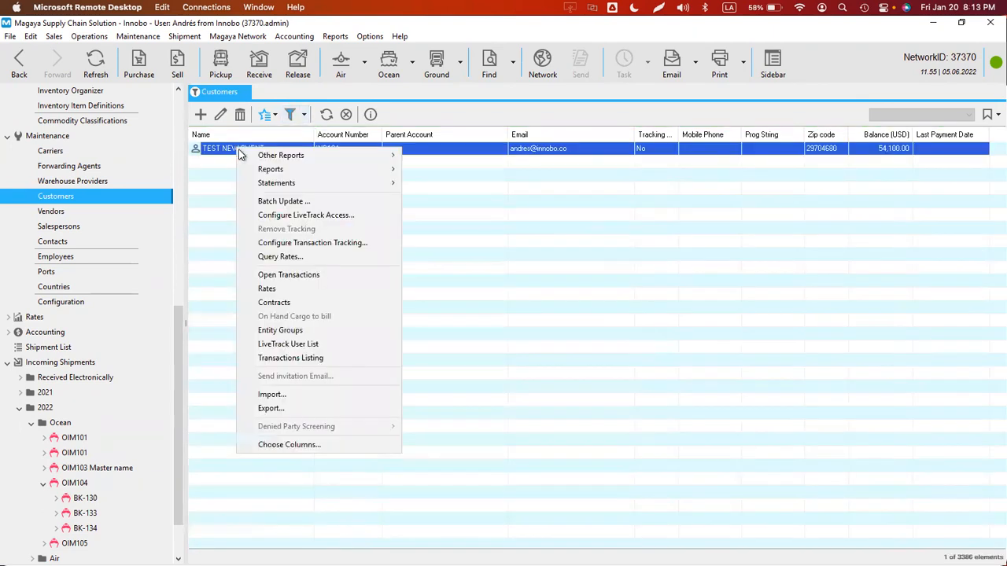
left_click(289, 242)
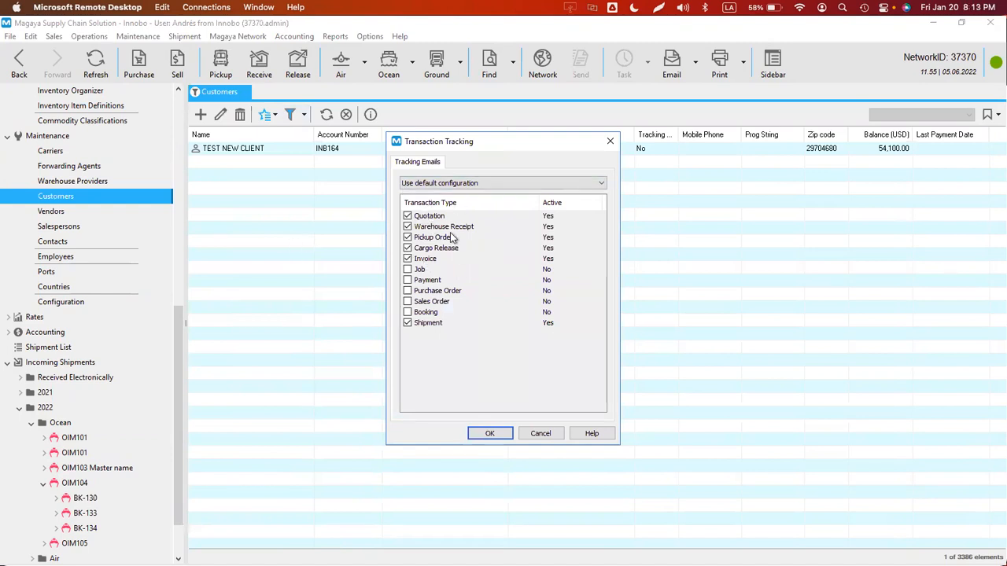
- Choose 'Customize default configuration', add Payment transactions, and confirm
left_click(434, 185)
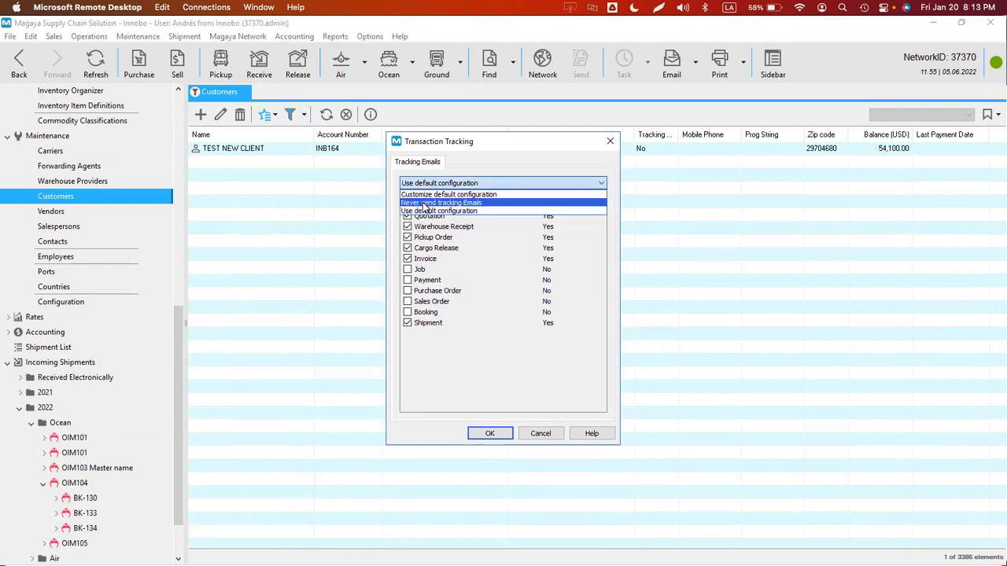
left_click(425, 206)
left_click(430, 182)
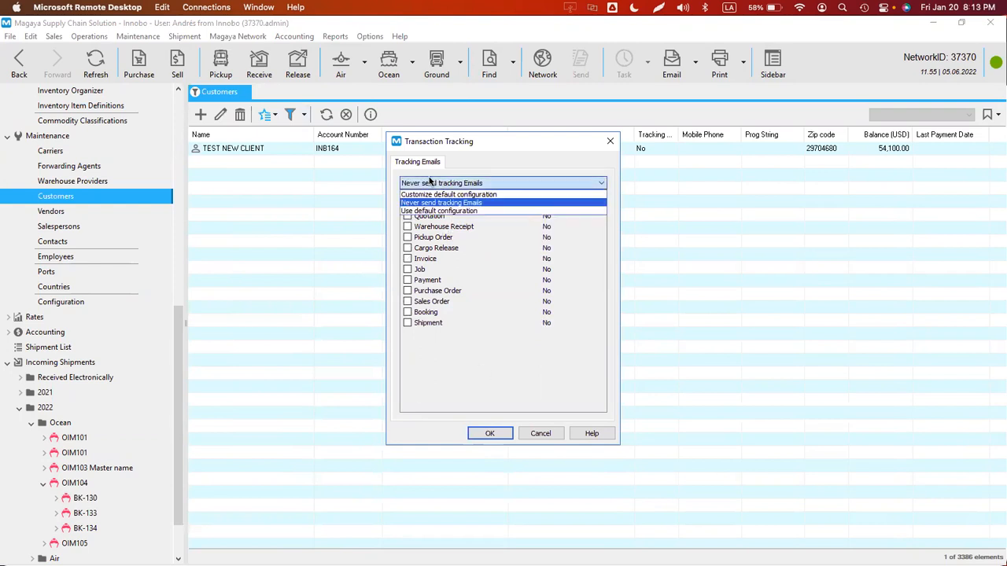
left_click(431, 194)
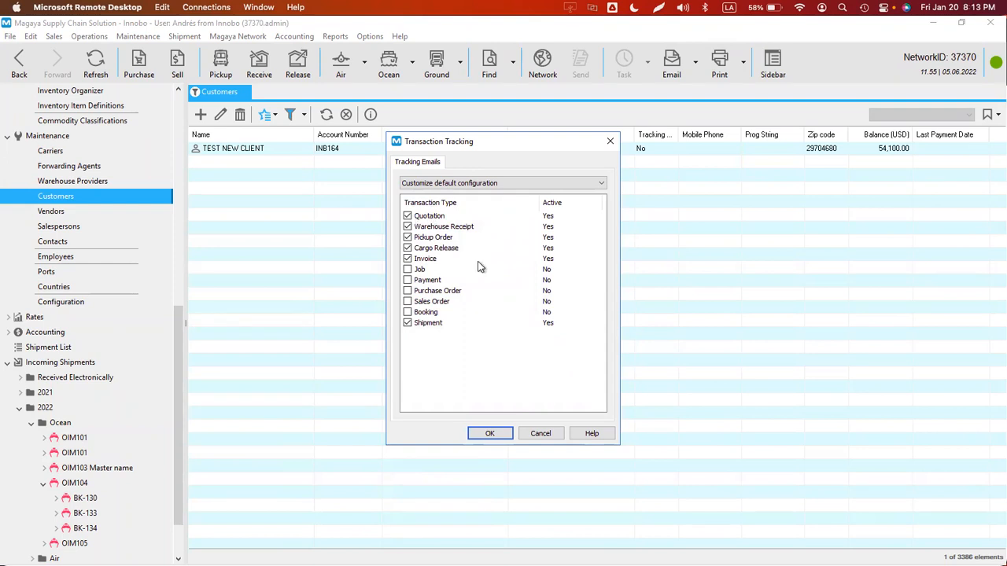
left_click(407, 281)
left_click(486, 433)
- Switch the tracking email option to 'Ask before sending tracking email to customers' and go back to BK-130
left_click(19, 61)
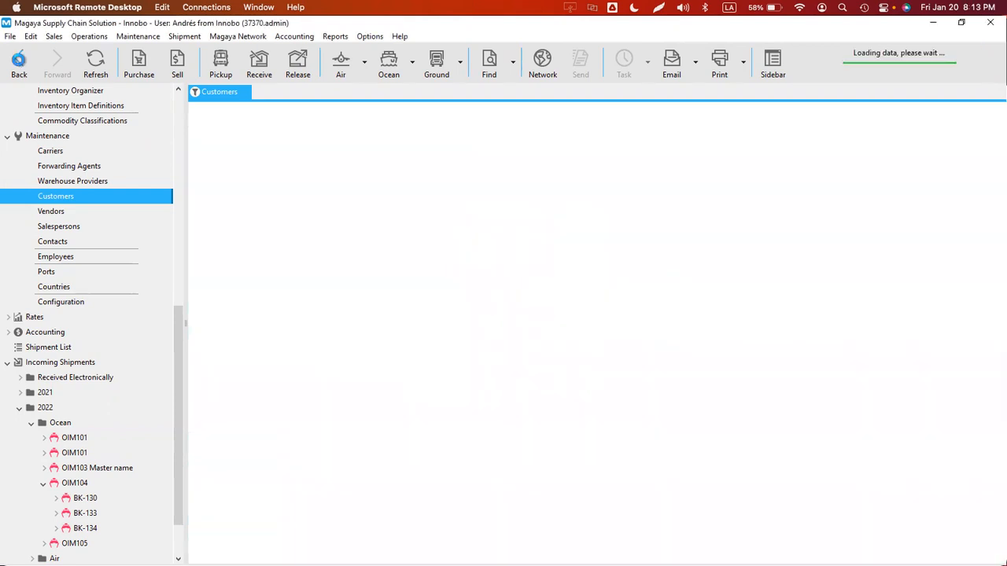
left_click(368, 36)
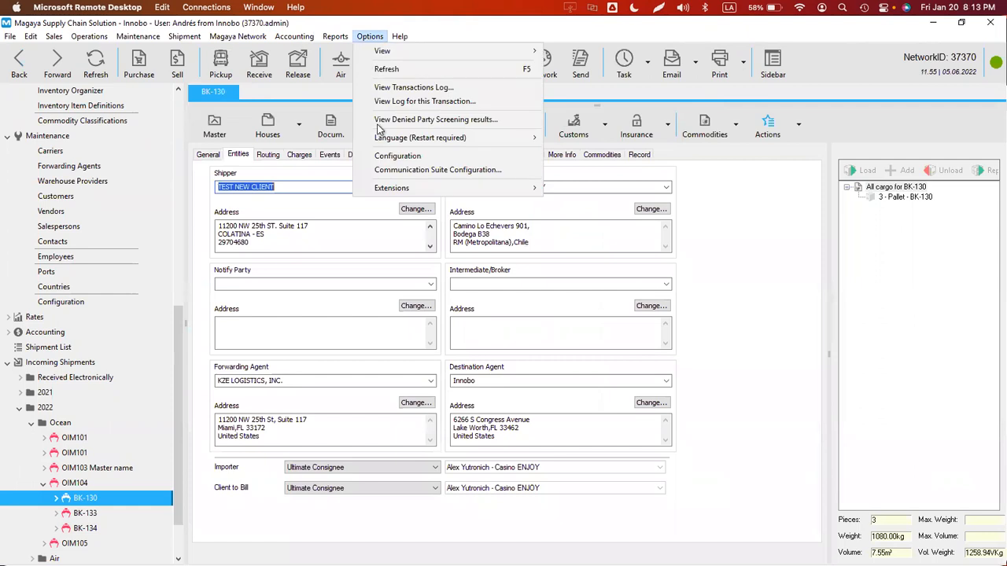
left_click(387, 156)
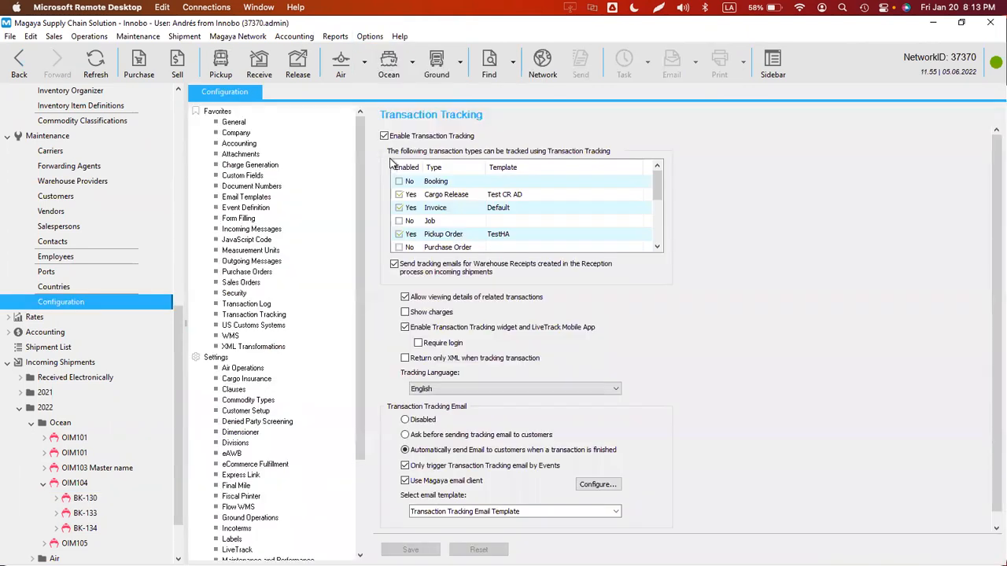
left_click(461, 439)
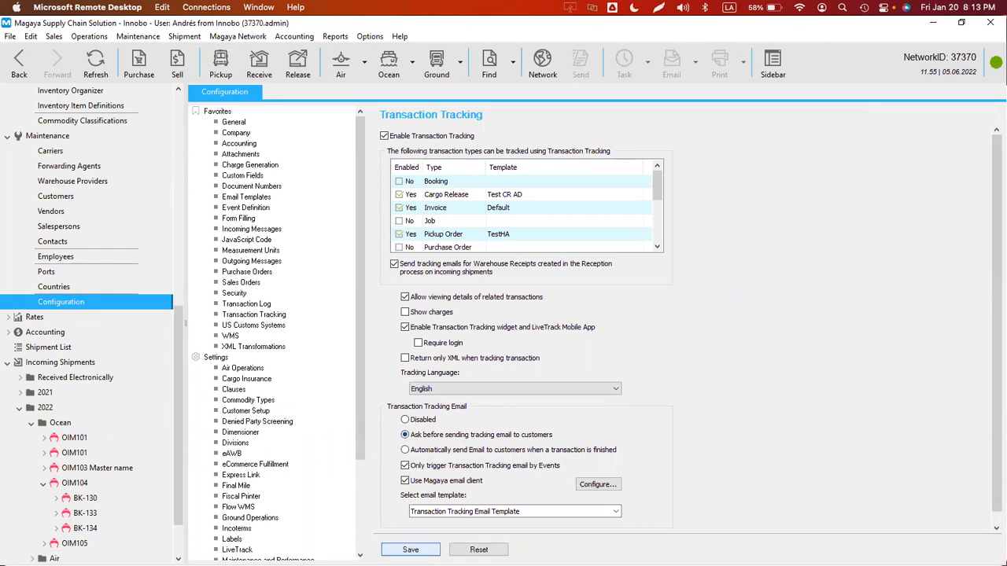
left_click(19, 62)
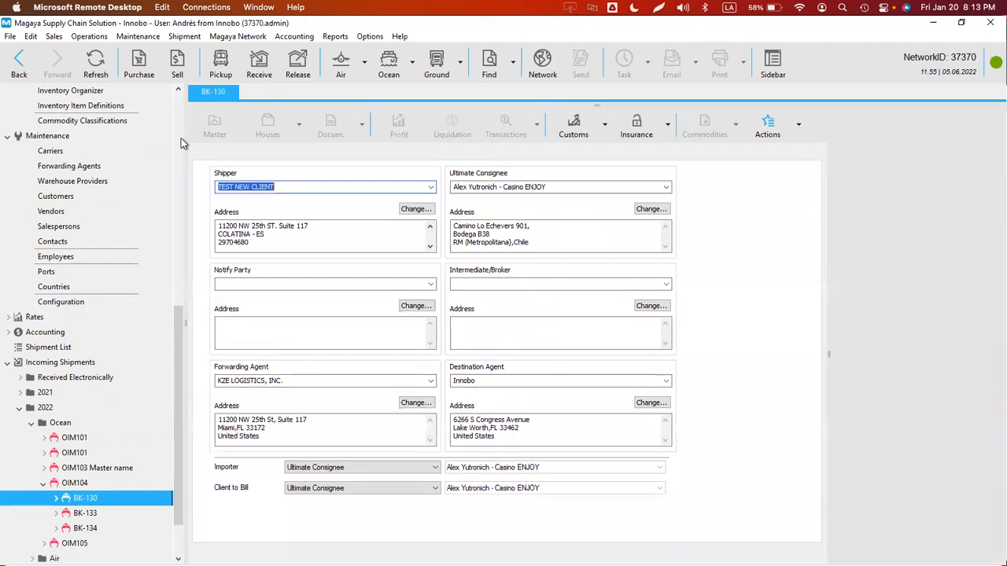
- Mark BK-130 as In Transit and refresh the shipment
left_click(798, 128)
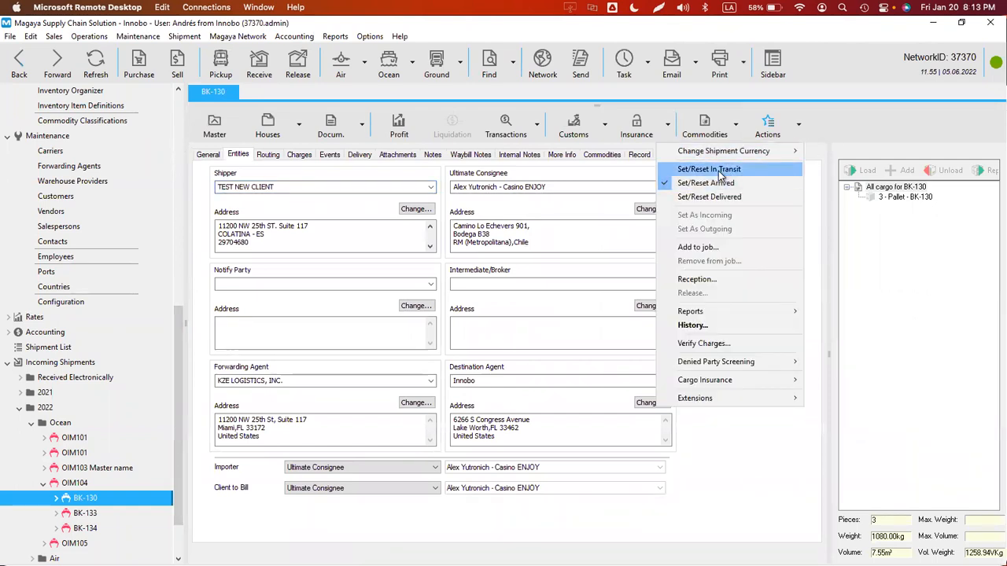
left_click(708, 169)
left_click(531, 329)
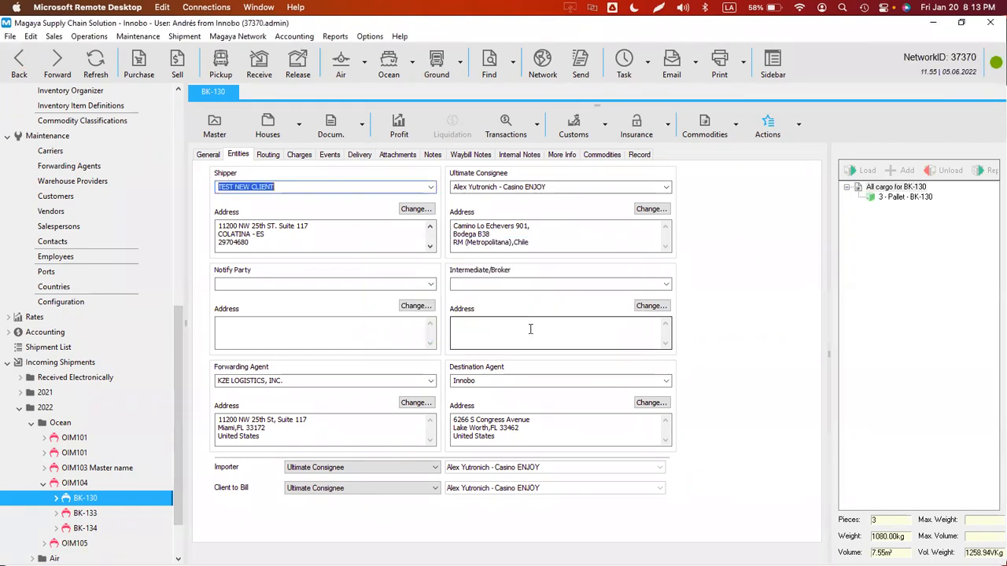
left_click(96, 63)
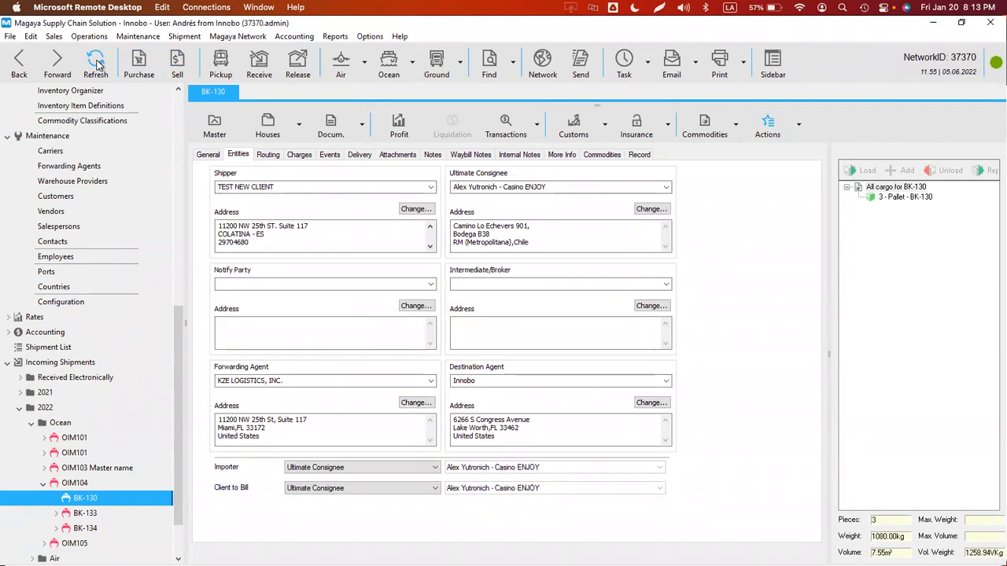
left_click(25, 68)
left_click(50, 68)
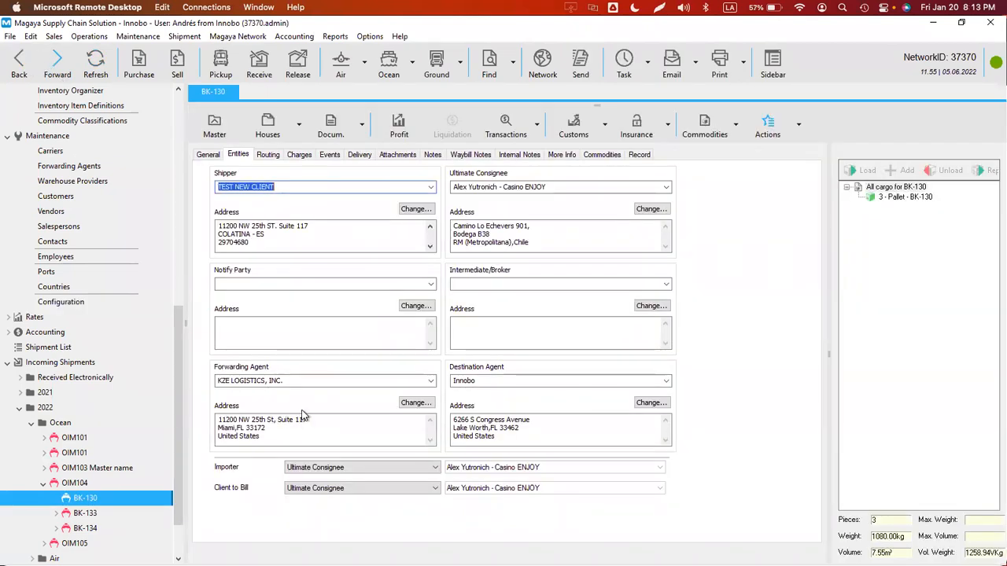
- Set Client to Bill to the shipper, TEST NEW CLIENT, keeping importer as ultimate consignee, and refresh
left_click(346, 468)
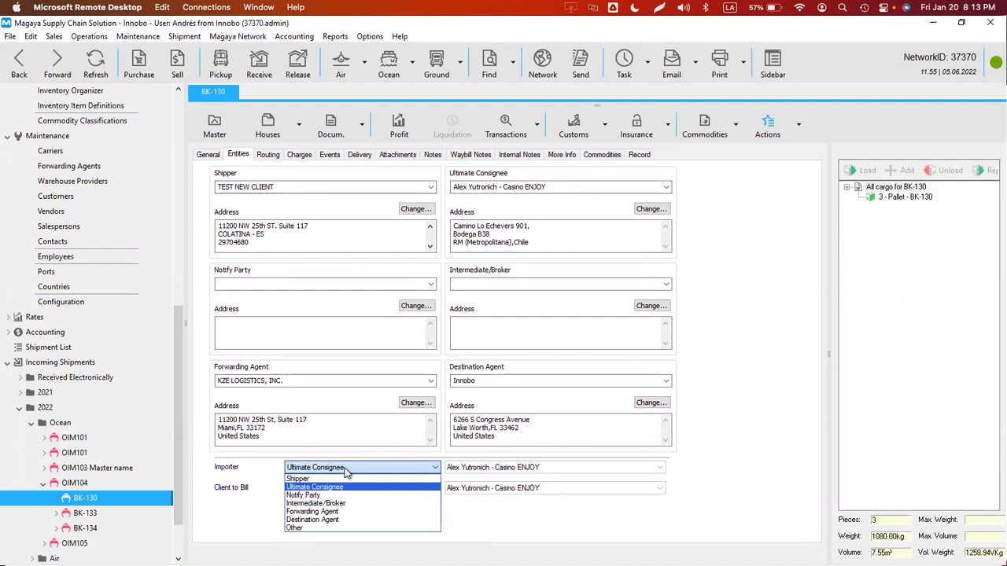
left_click(305, 474)
left_click(302, 471)
left_click(303, 478)
left_click(306, 469)
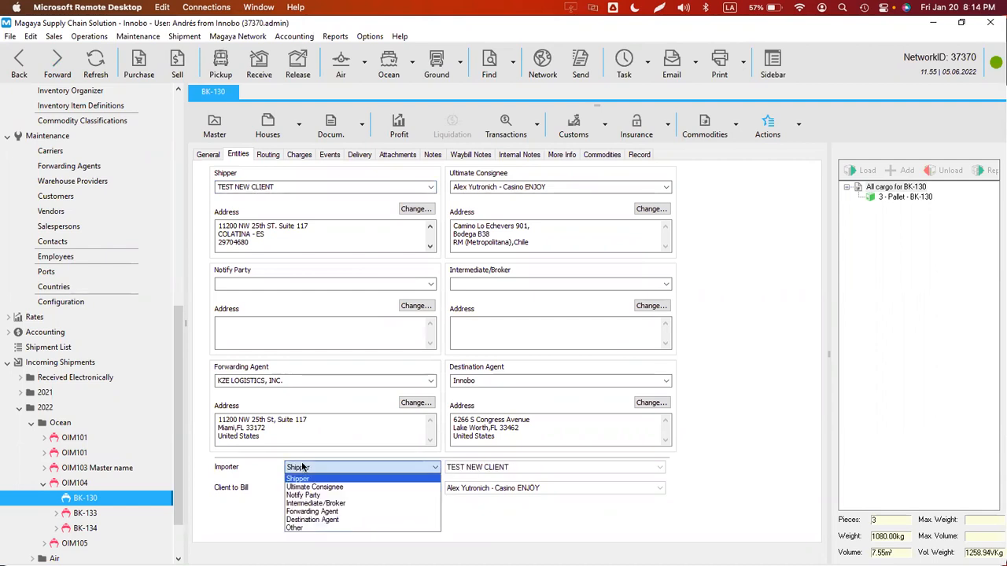
left_click(307, 483)
left_click(308, 492)
left_click(308, 491)
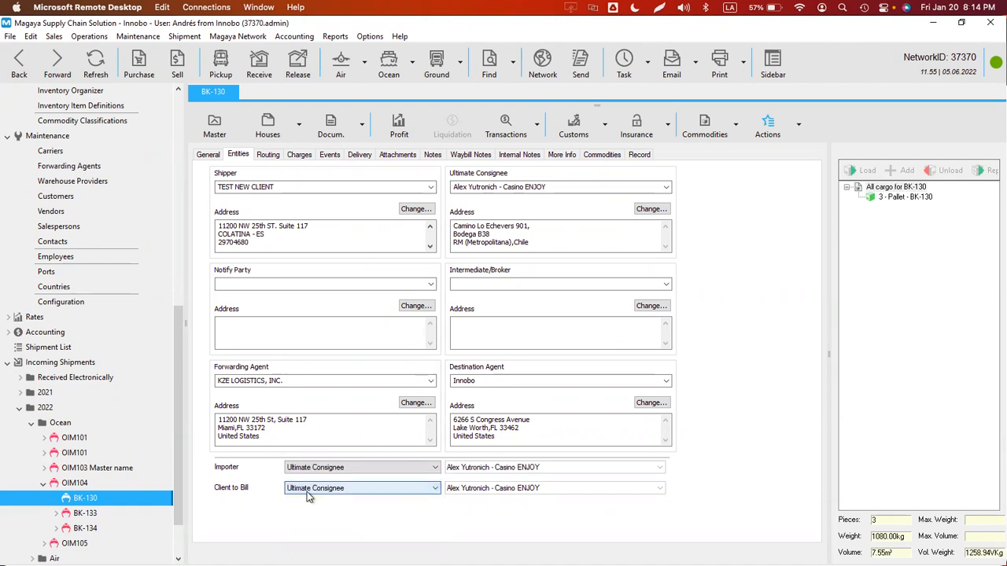
left_click(307, 492)
left_click(299, 501)
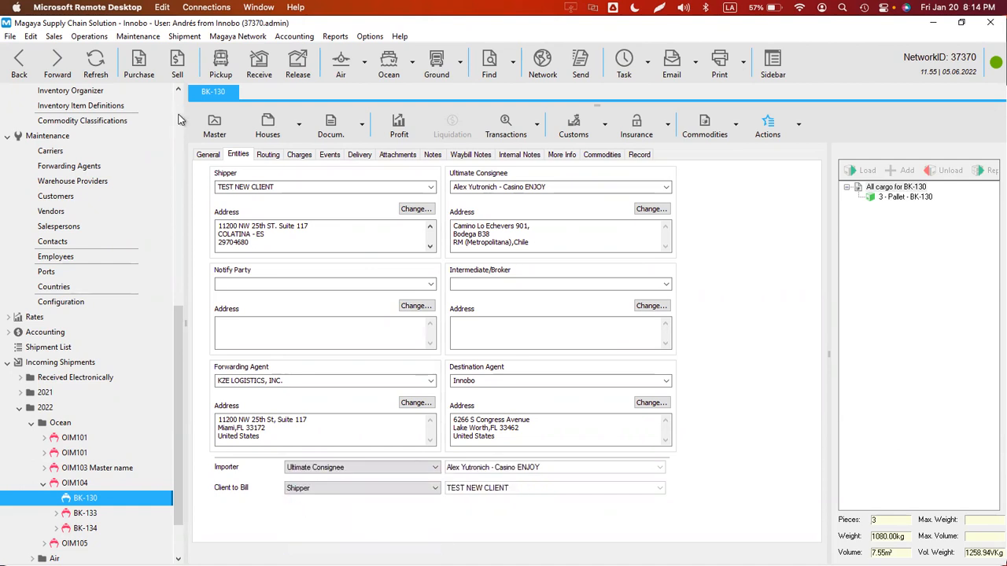
left_click(95, 63)
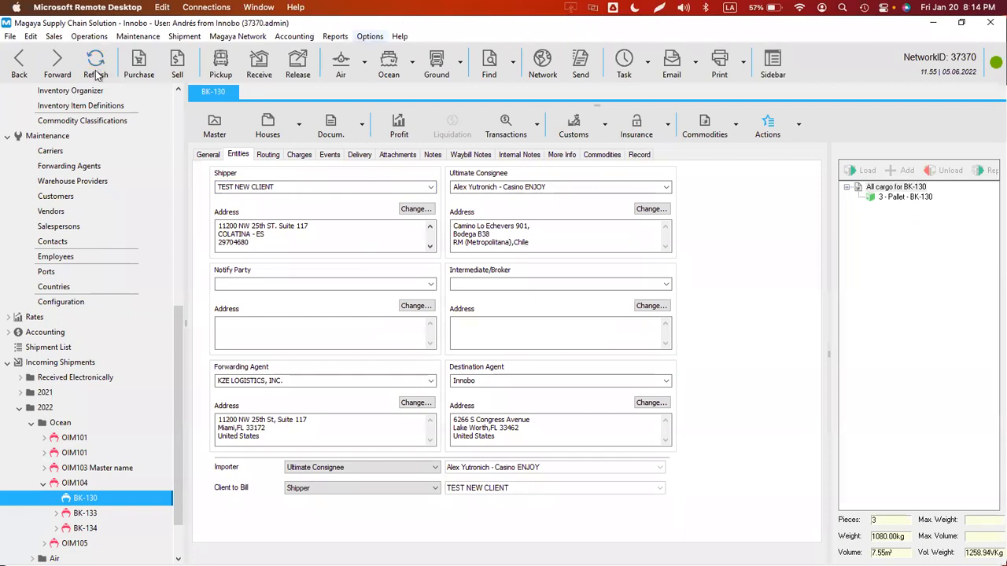
- Set the Shipment(Outgoing) template to Transaction Tracking Email Template
left_click(57, 65)
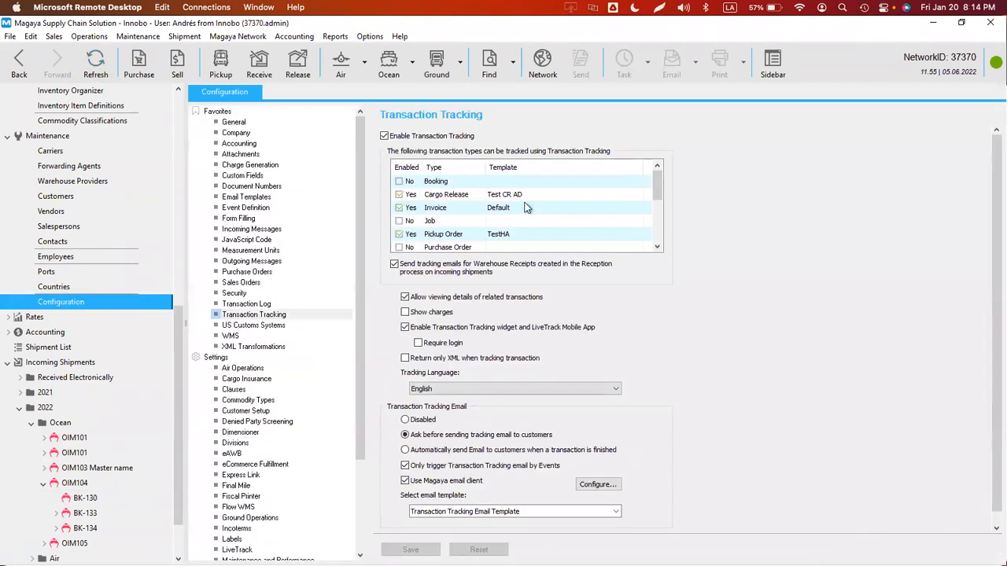
left_click(398, 169)
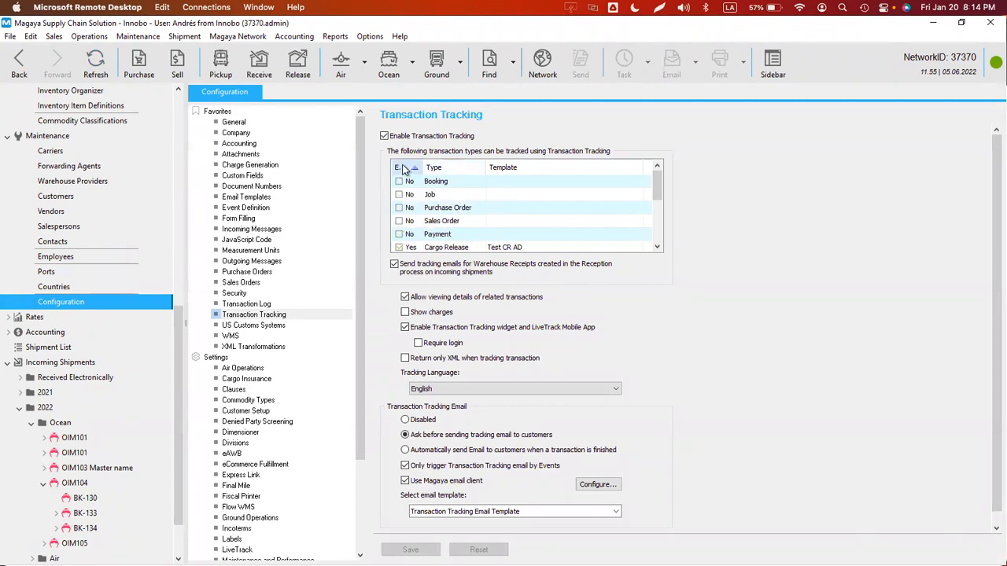
left_click(402, 169)
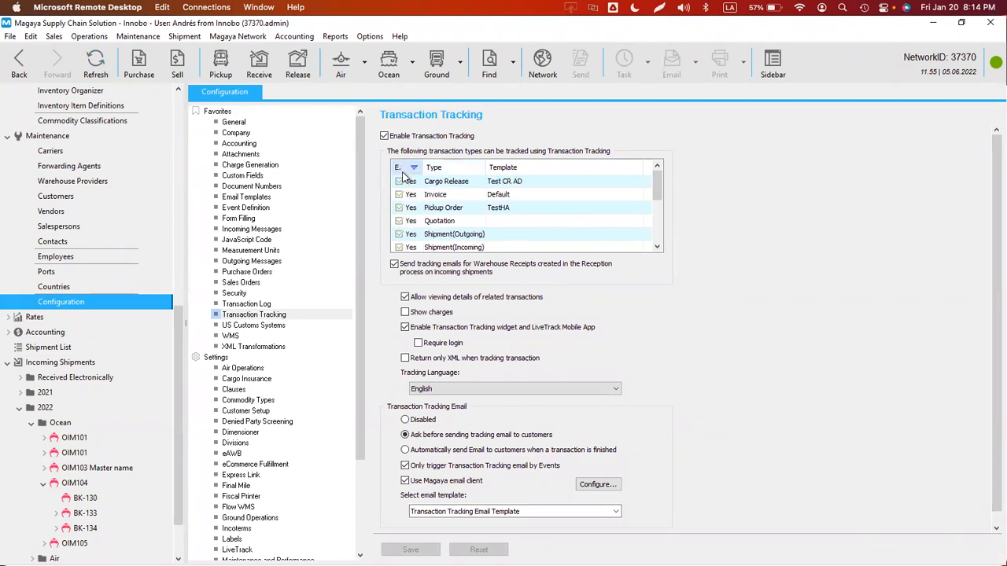
left_click(515, 236)
left_click(517, 236)
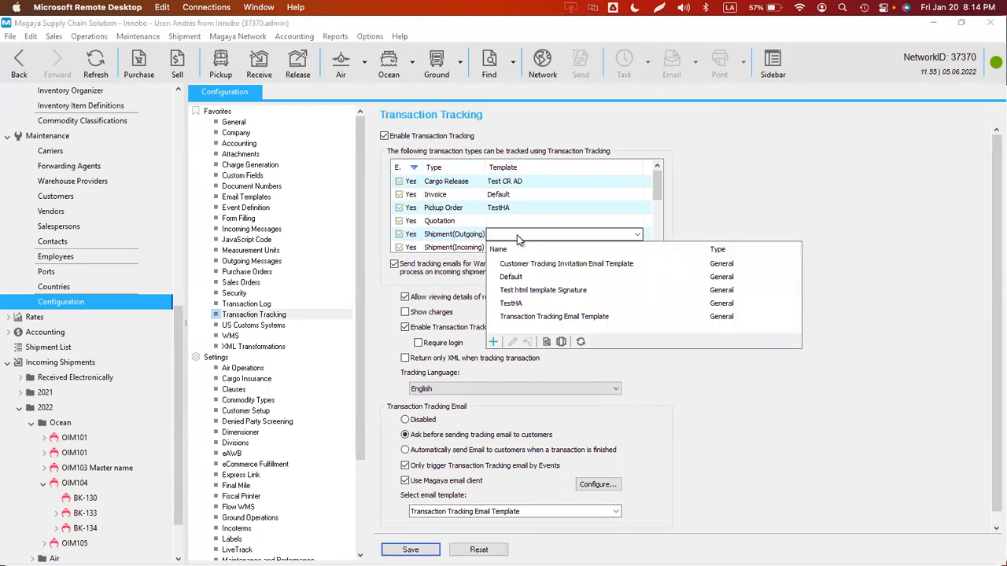
left_click(510, 277)
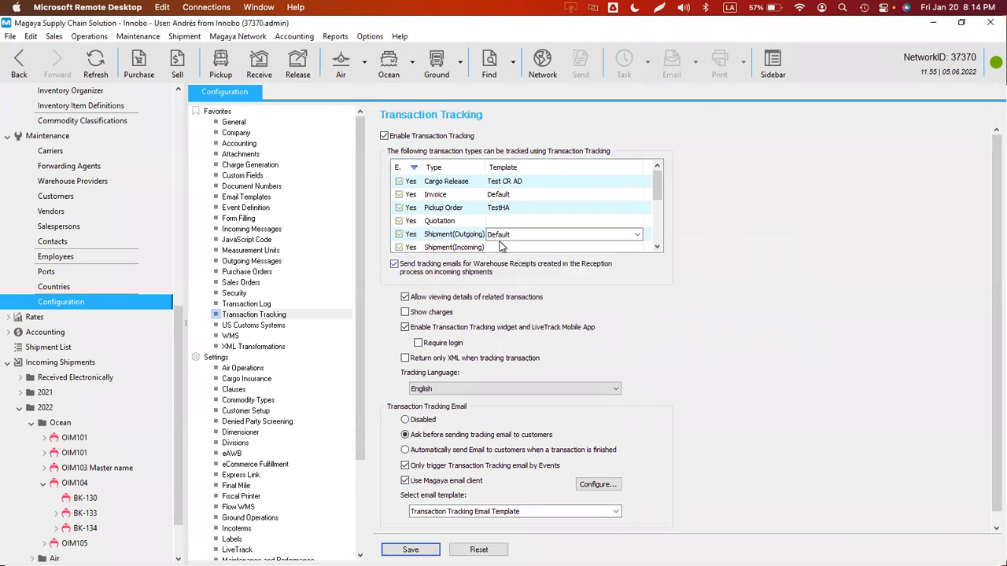
left_click(503, 248)
left_click(502, 234)
left_click(505, 223)
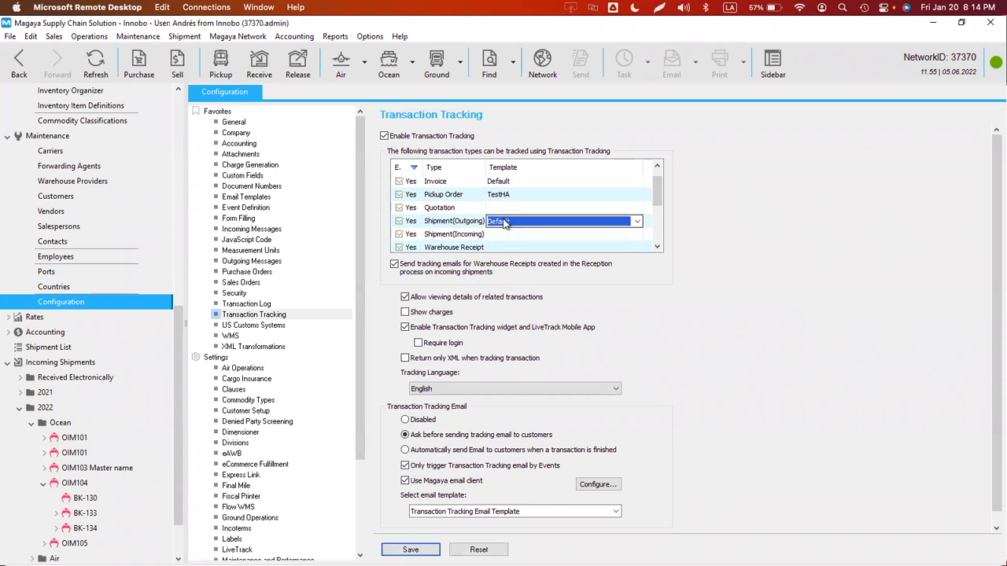
left_click(505, 223)
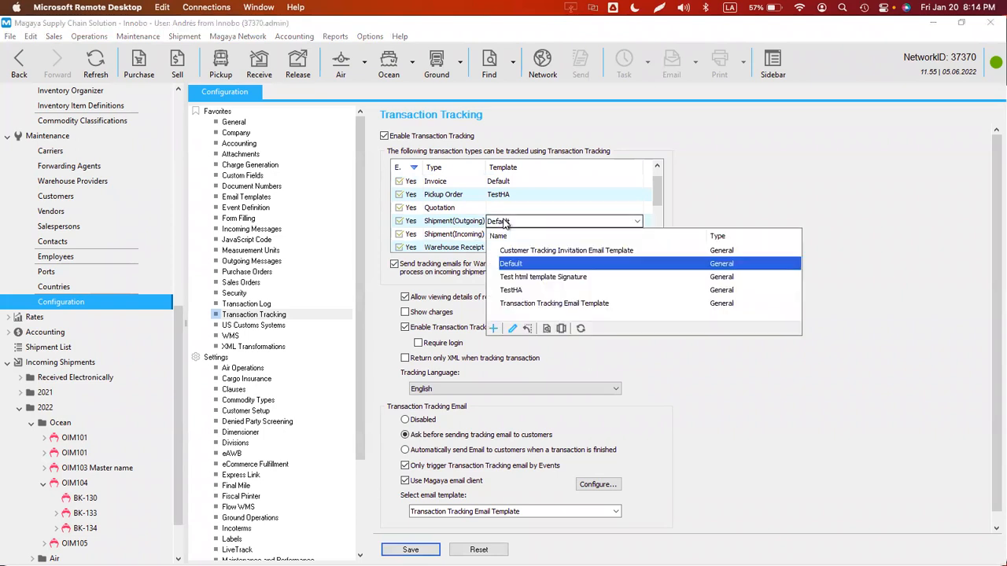
left_click(535, 306)
- Set Shipment(Incoming) to Transaction Tracking Email Template as well and save
left_click(504, 233)
left_click(504, 234)
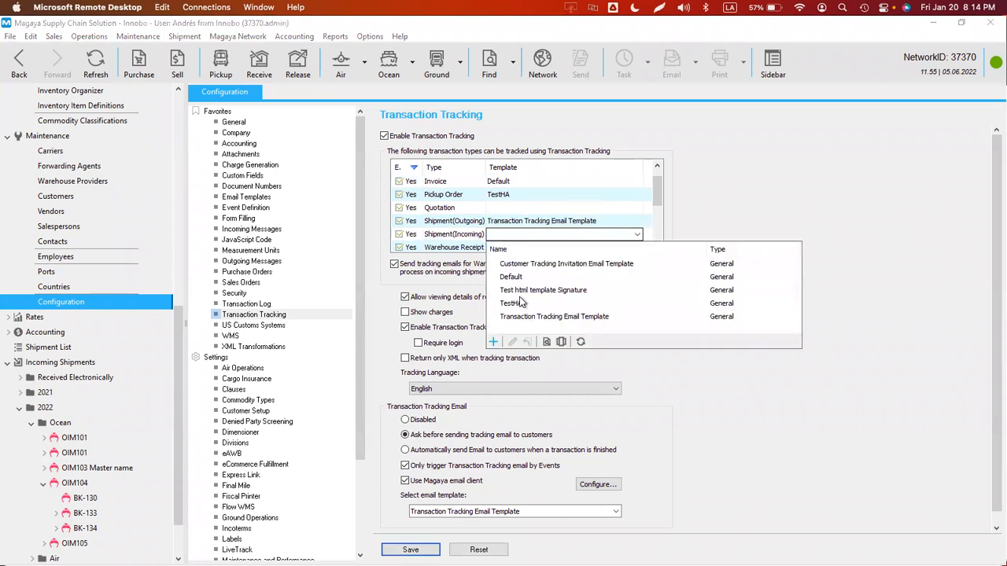
left_click(536, 320)
left_click(410, 549)
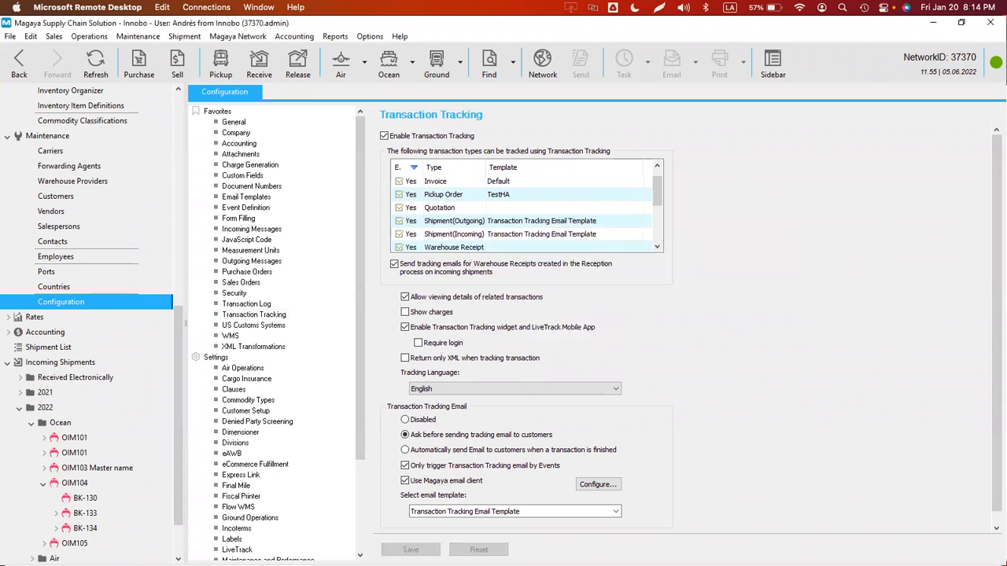
left_click(22, 64)
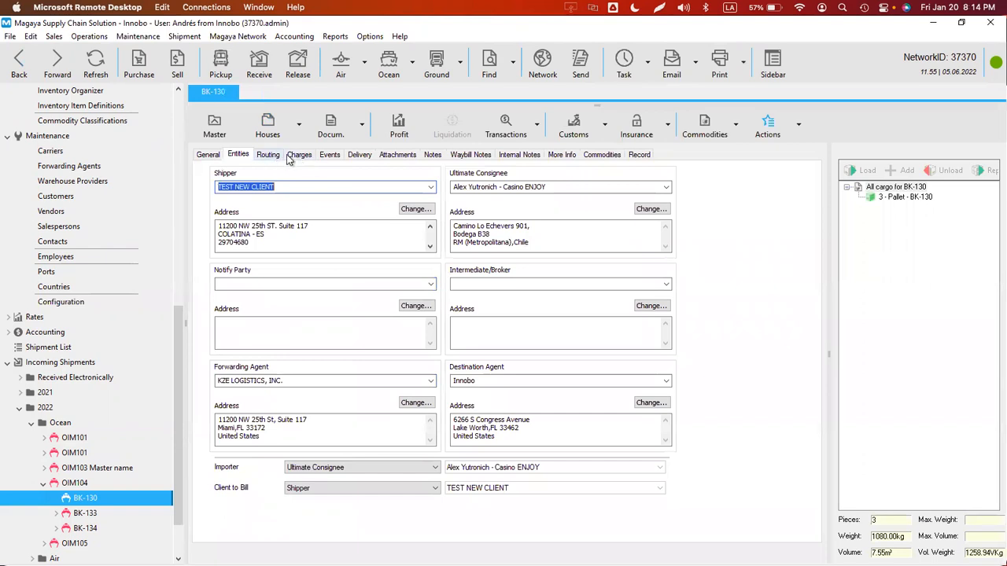
- Try changing the departure year to 2023, then restore the departure date to 12/6/2022
left_click(207, 155)
left_click(311, 309)
key("Left")
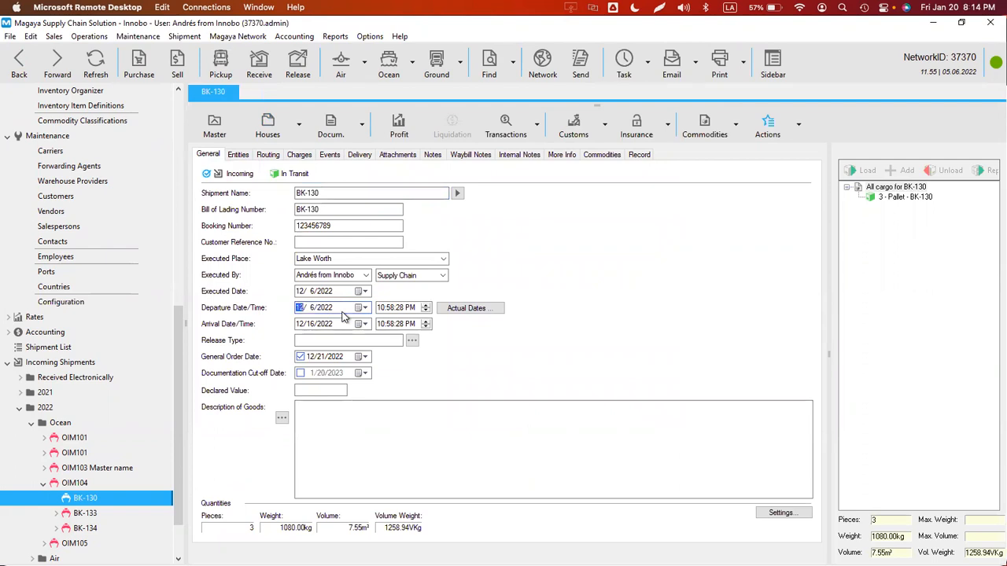
key("Right")
type("2023")
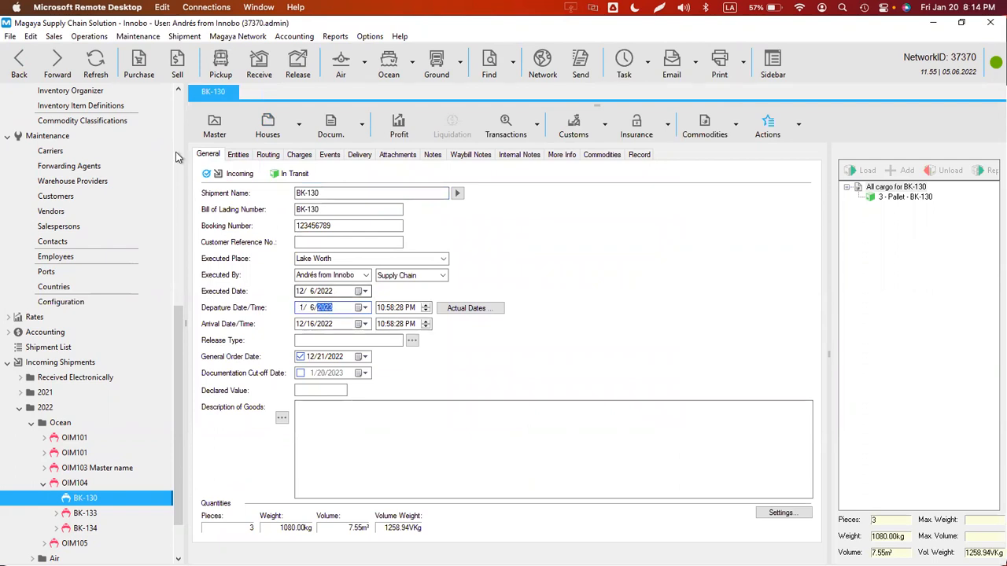
left_click(95, 69)
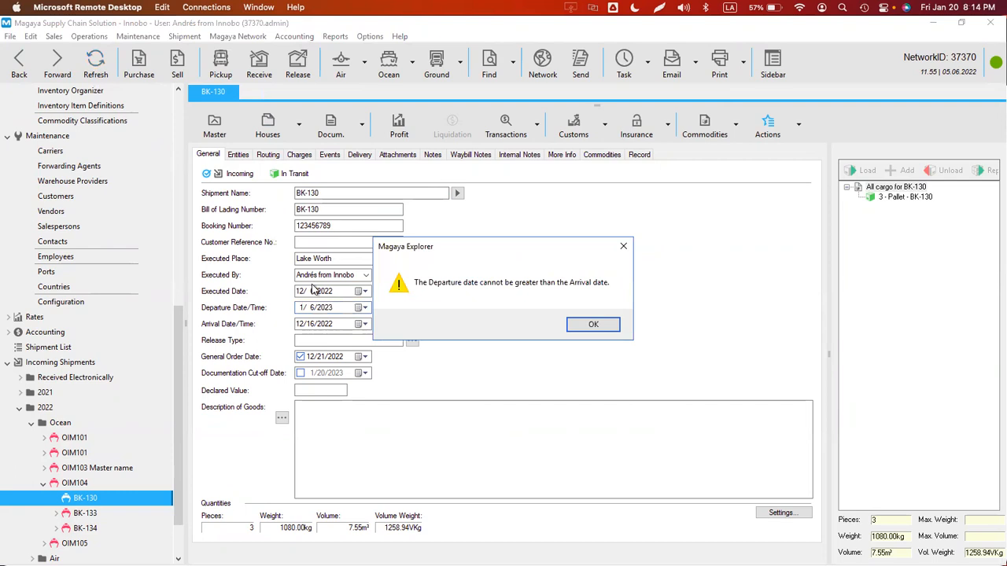
left_click(593, 329)
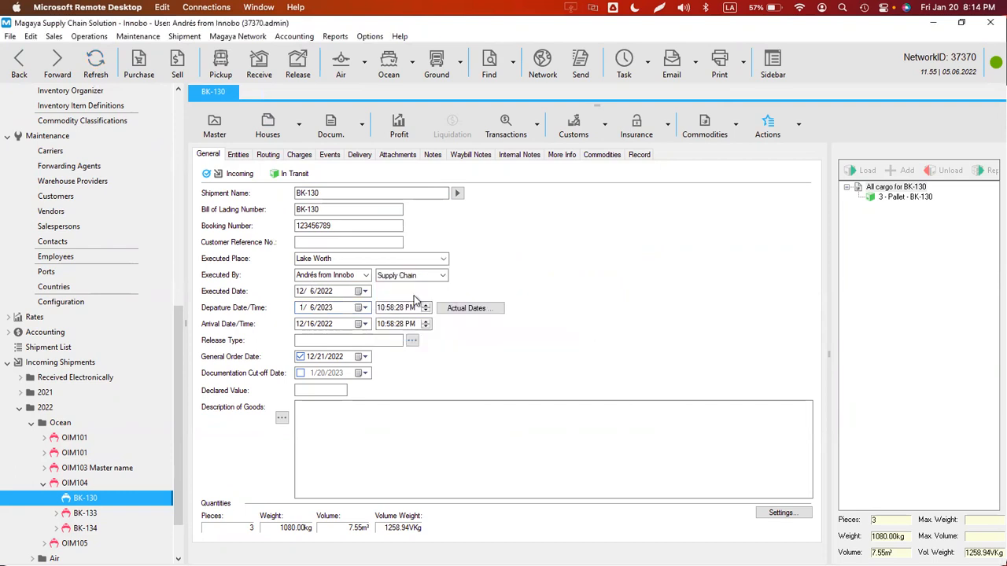
left_click(306, 311)
key("Down")
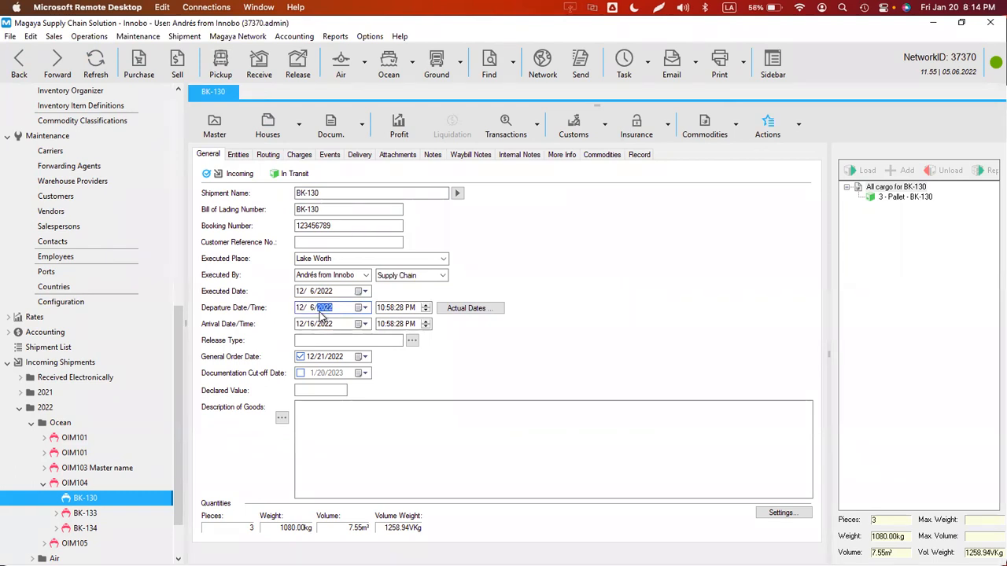
- Edit BK-130's arrival date to 12/17/2022 and compare it with master shipment OIM104
left_click(306, 328)
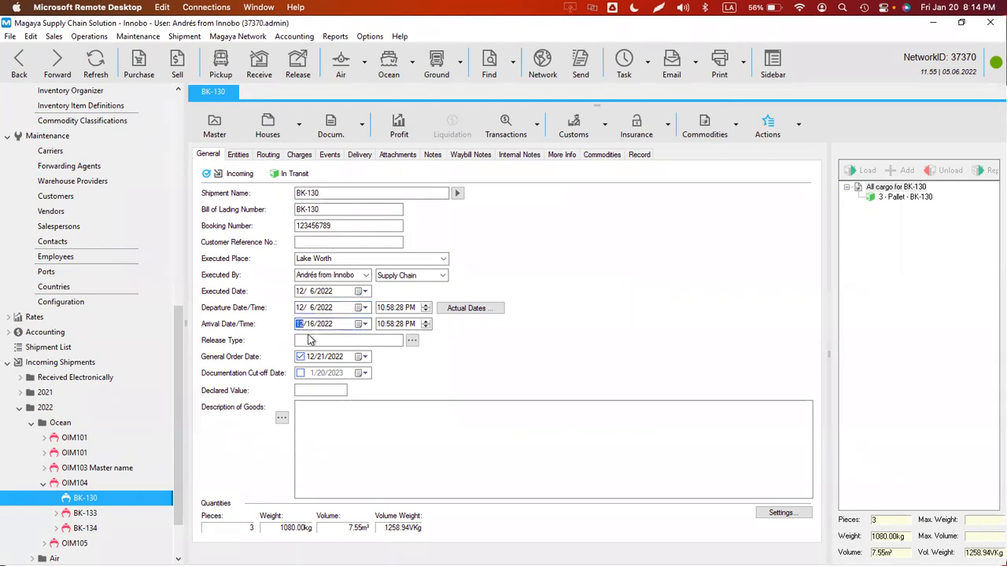
key("Right")
left_click(95, 63)
left_click(214, 126)
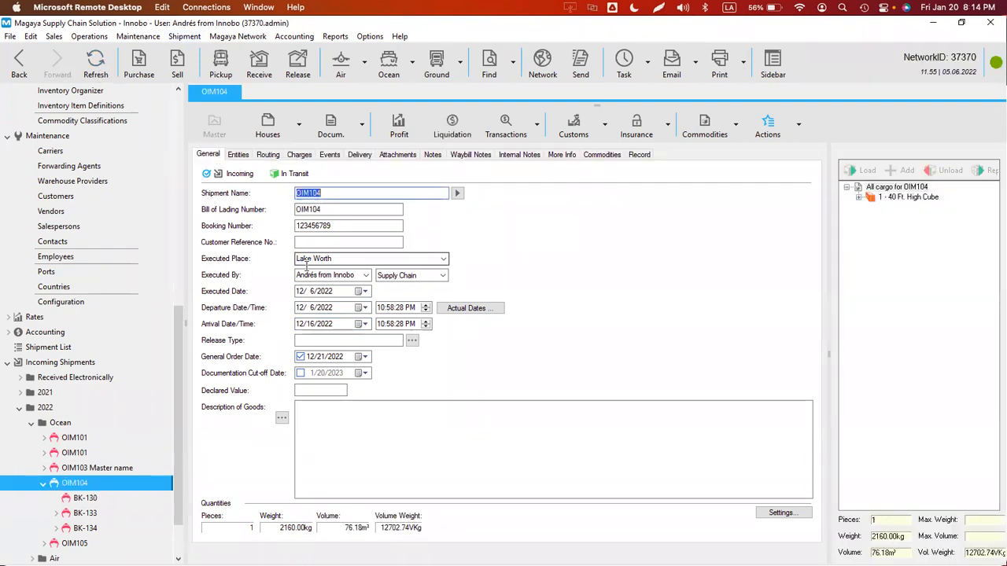
left_click(313, 325)
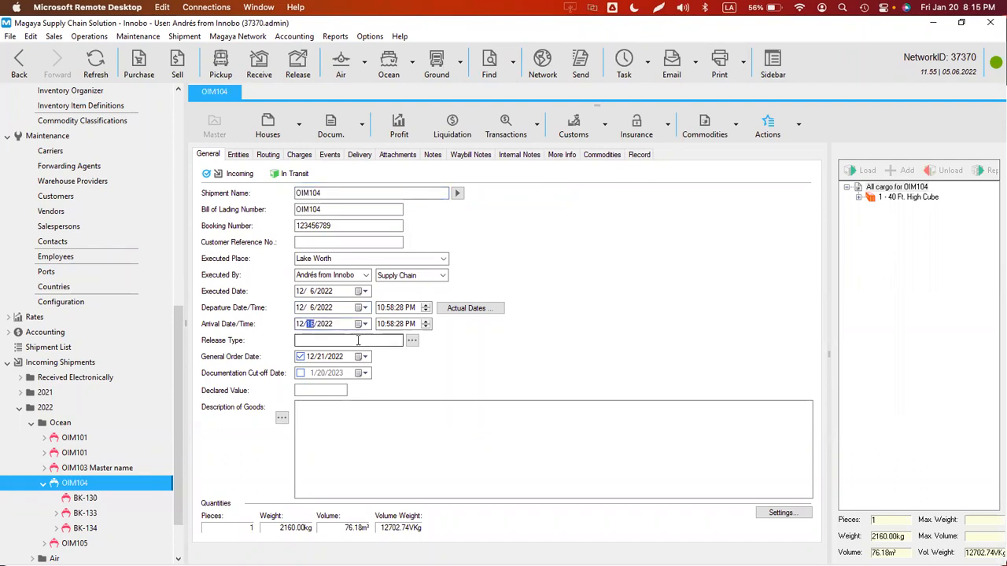
left_click(73, 498)
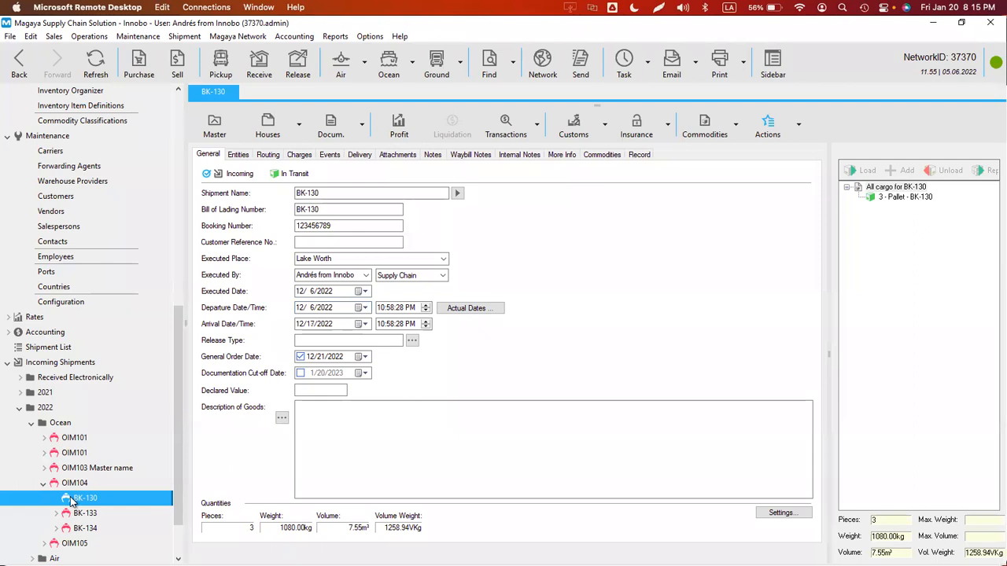
- Show BK-130's two posted income charges and the charge types available to add
left_click(239, 155)
left_click(268, 155)
left_click(299, 154)
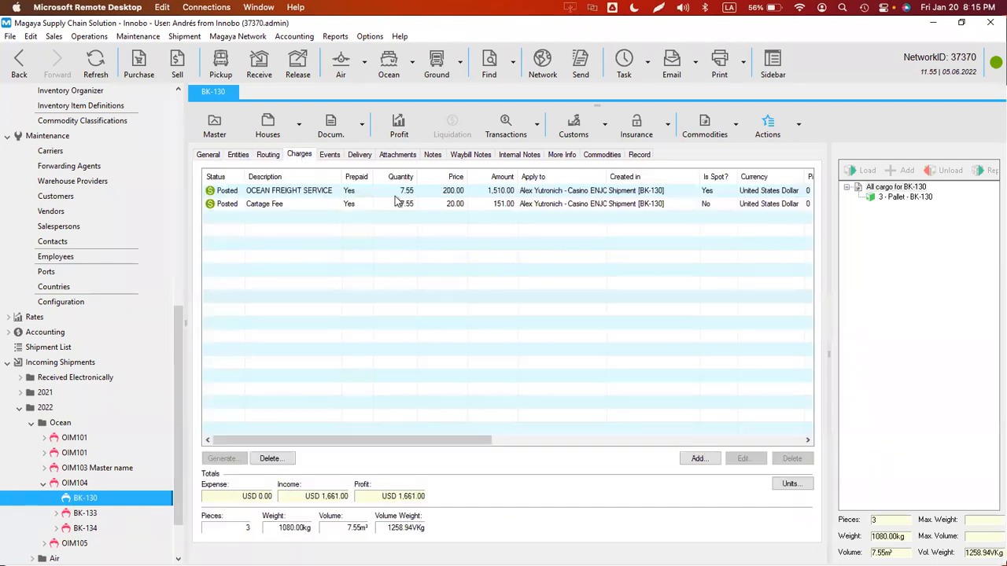
left_click(698, 459)
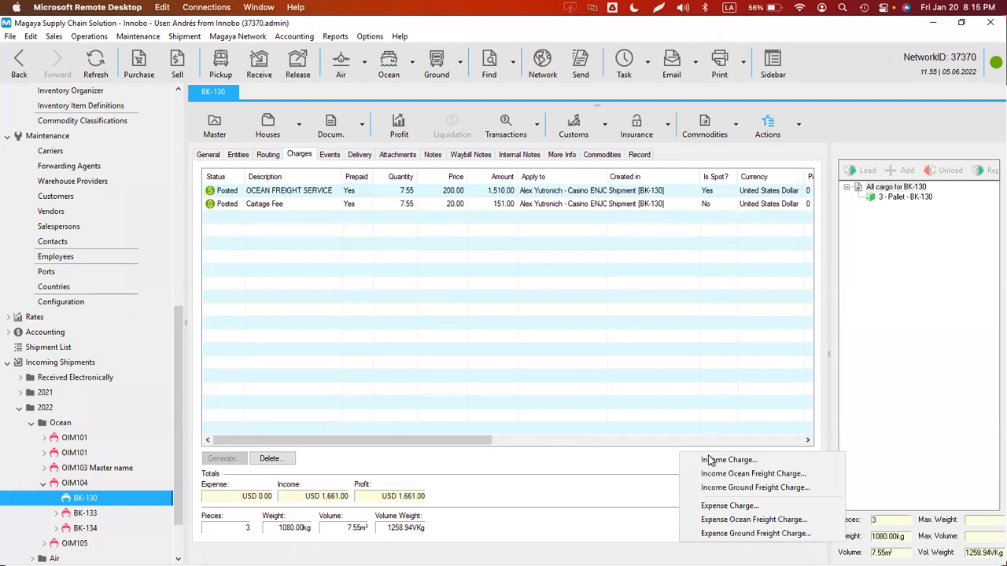
- Add an Arrived at warehouse event to BK-130's Events list and reload the shipment
left_click(381, 302)
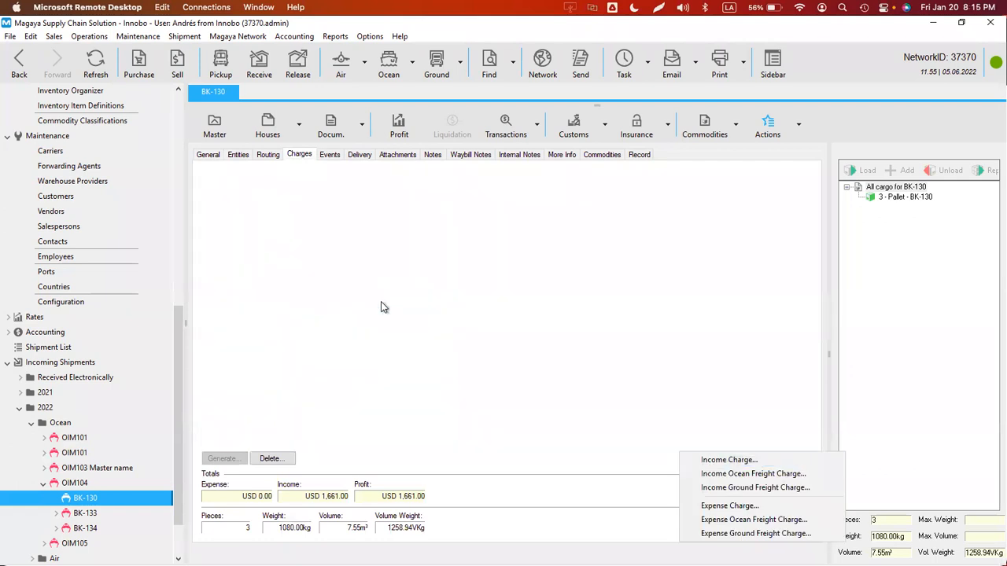
left_click(330, 155)
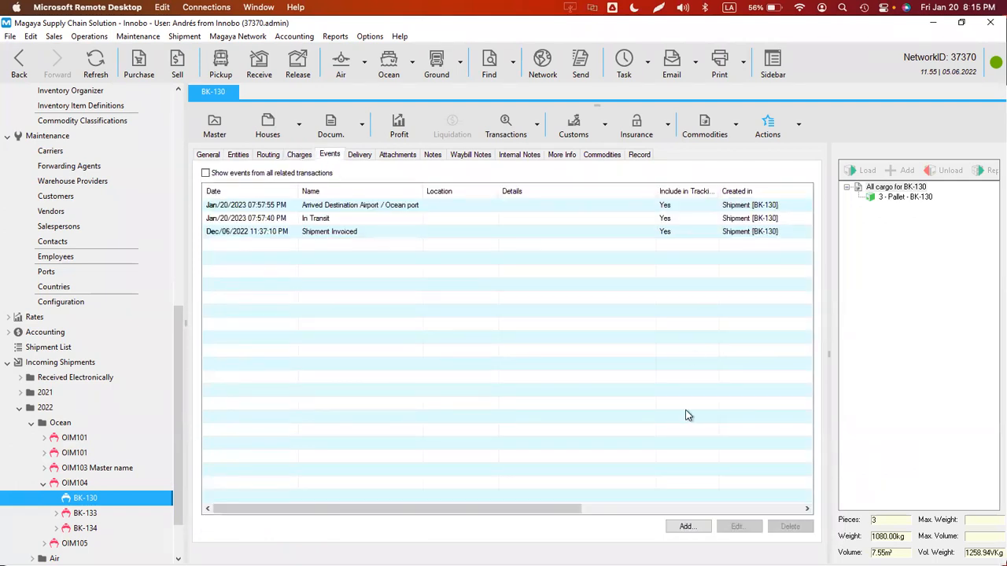
left_click(685, 526)
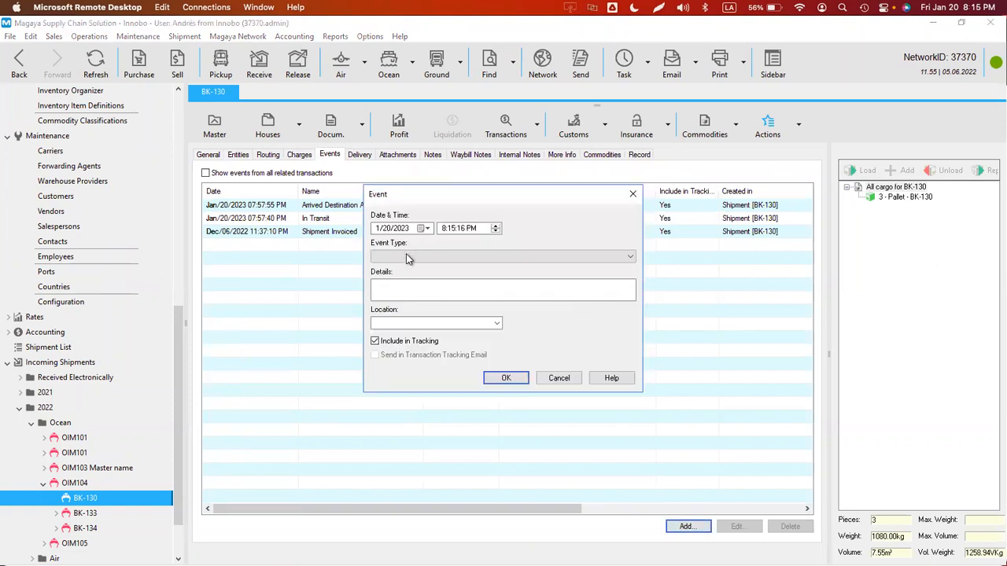
left_click(407, 257)
key("Down")
key("Down")
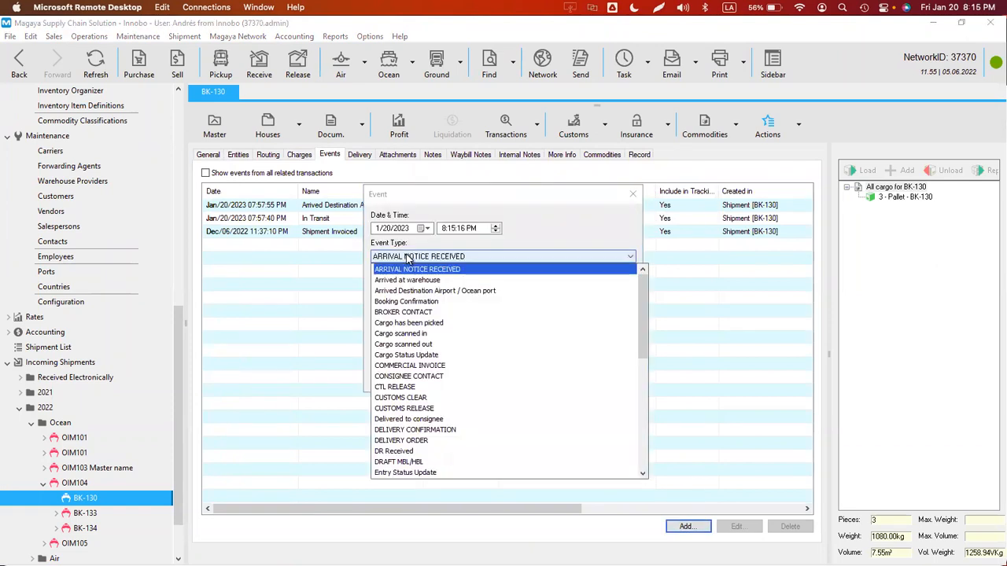
key("Return")
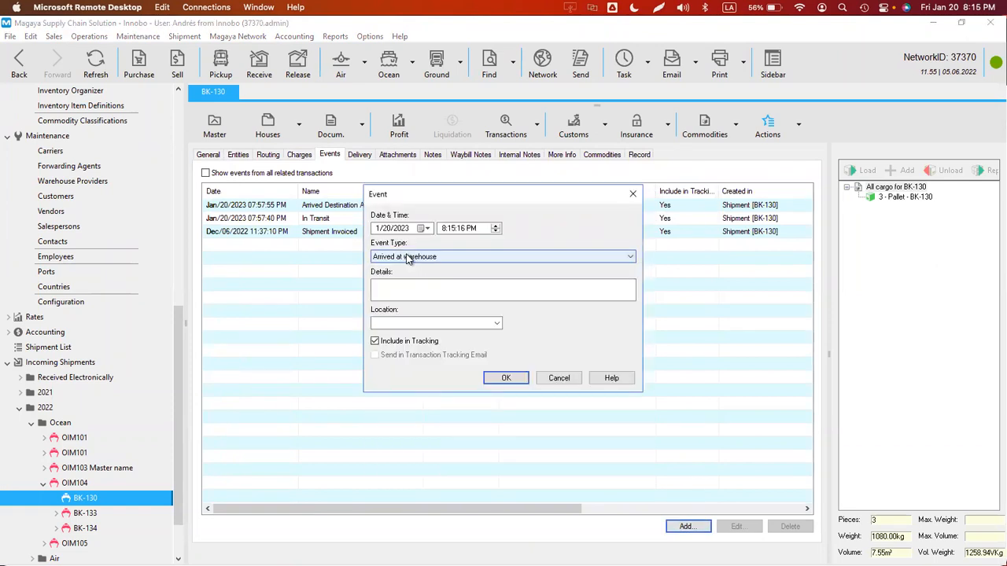
left_click(507, 377)
left_click(94, 63)
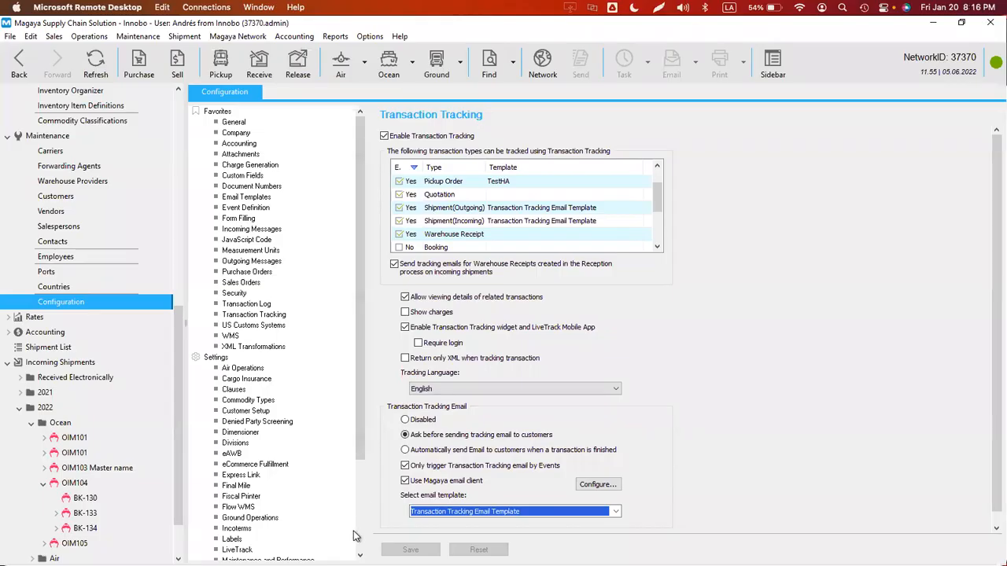
- Uncheck 'Only trigger Transaction Tracking email by Events', save, and go back to BK-130
left_click(405, 465)
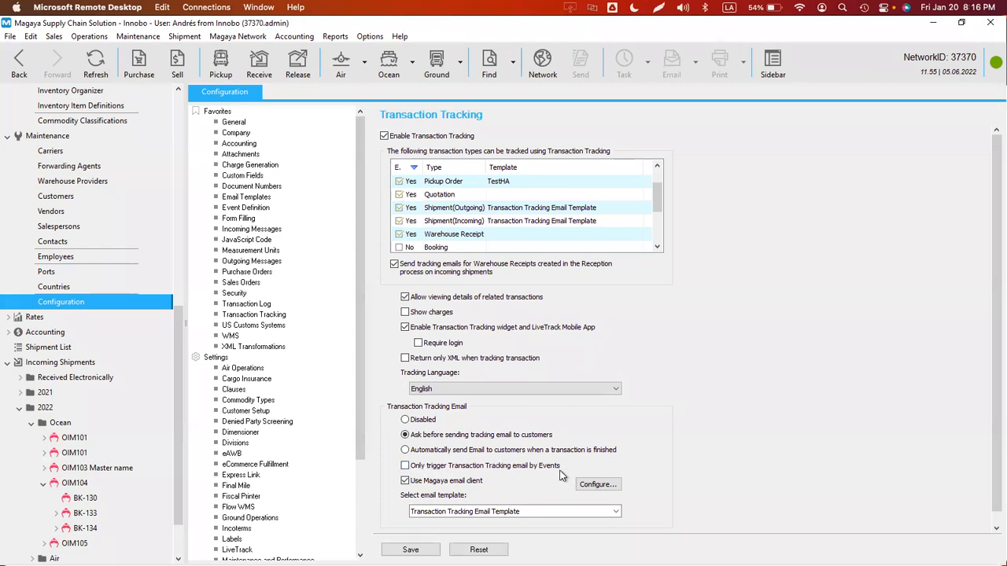
left_click(411, 549)
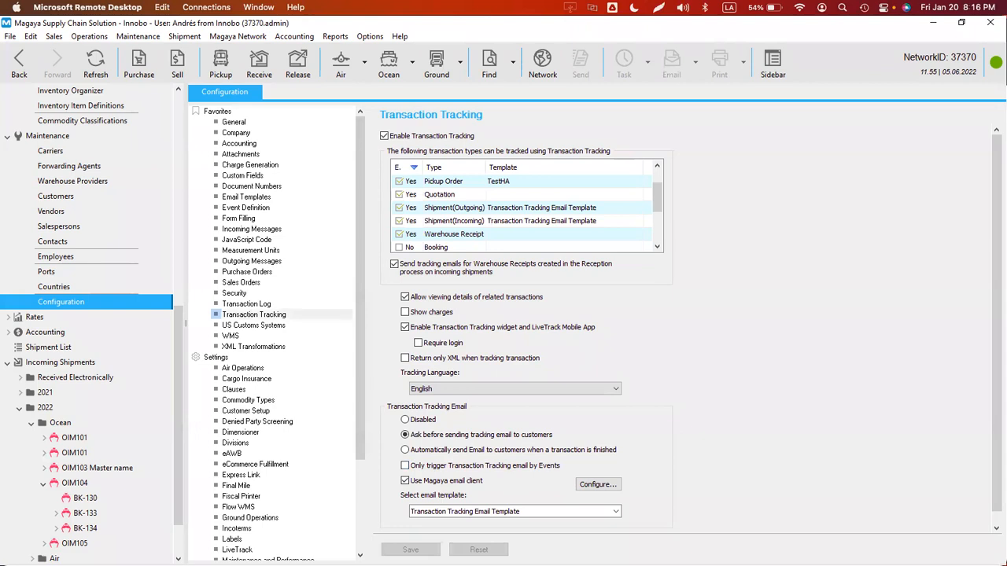
left_click(18, 63)
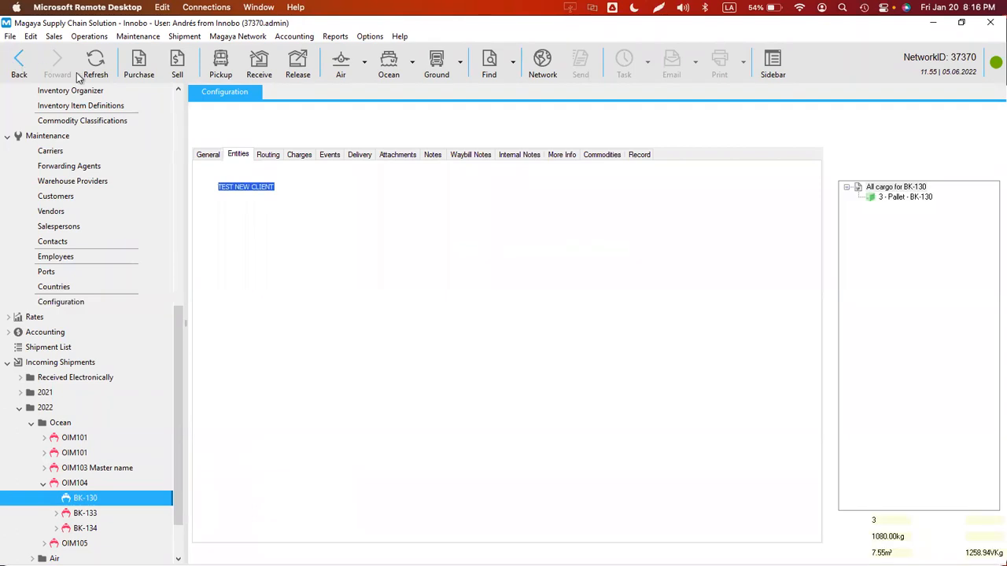
- Delete the Arrived at warehouse event from BK-130's events
left_click(331, 154)
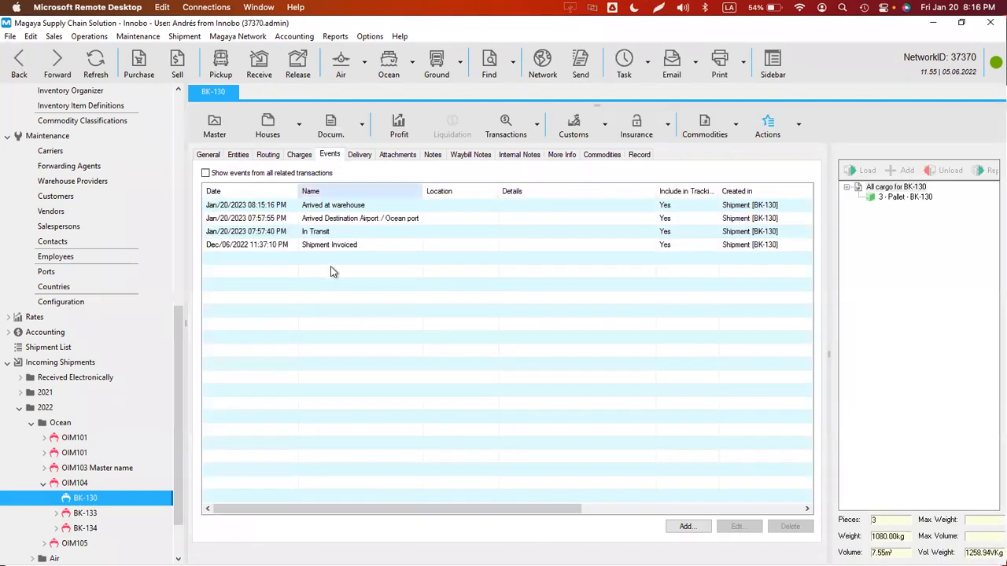
left_click(332, 206)
left_click(790, 526)
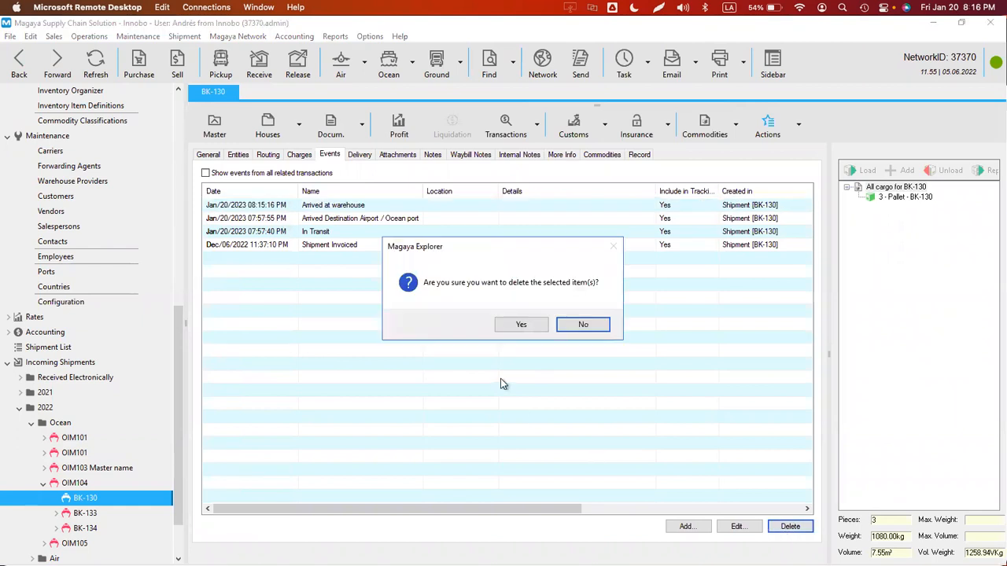
left_click(519, 324)
left_click(95, 69)
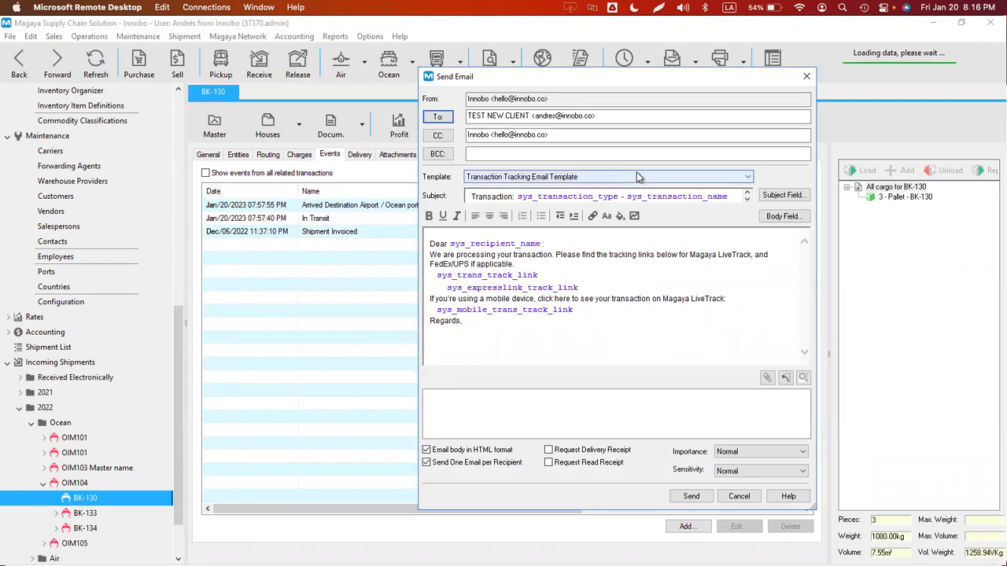
- Review the tracking email's recipient and CC addresses, then close it without sending
left_click_drag(564, 134, 467, 134)
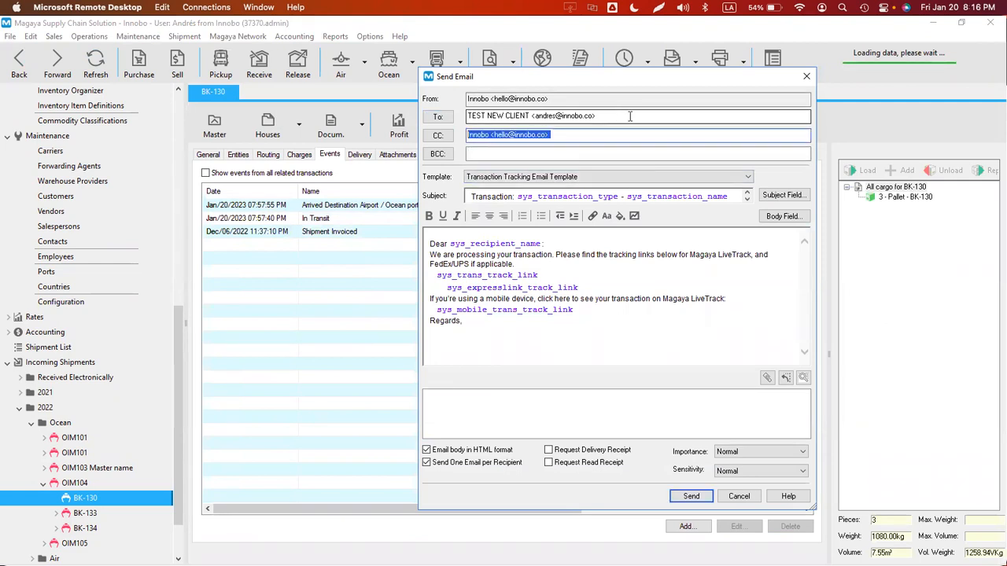
left_click_drag(630, 115, 499, 115)
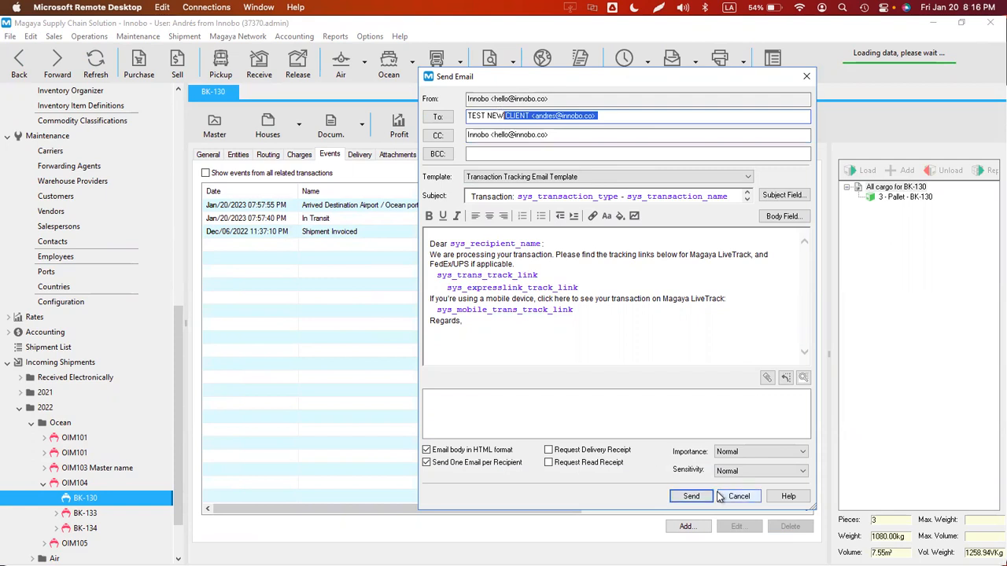
left_click(684, 495)
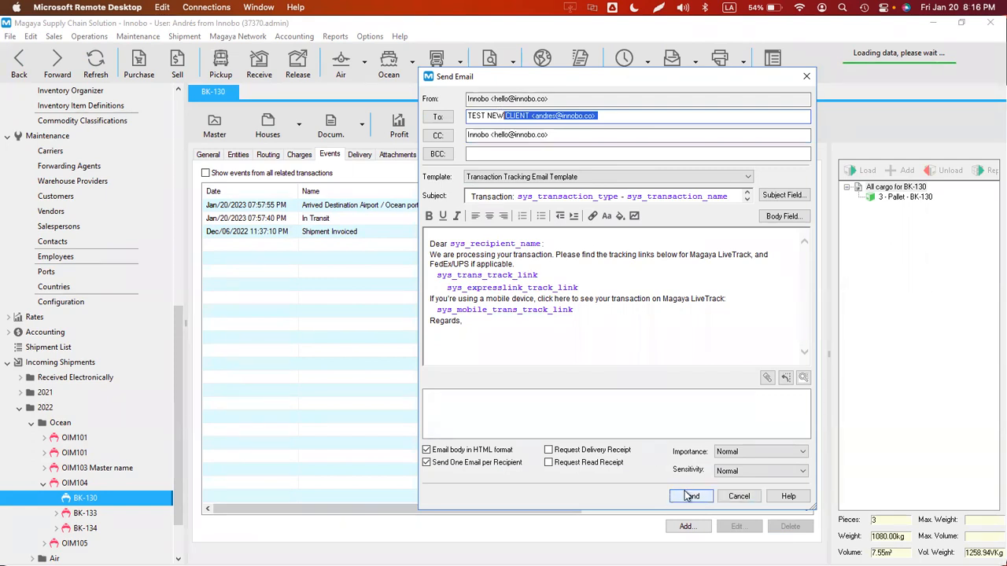
left_click(740, 496)
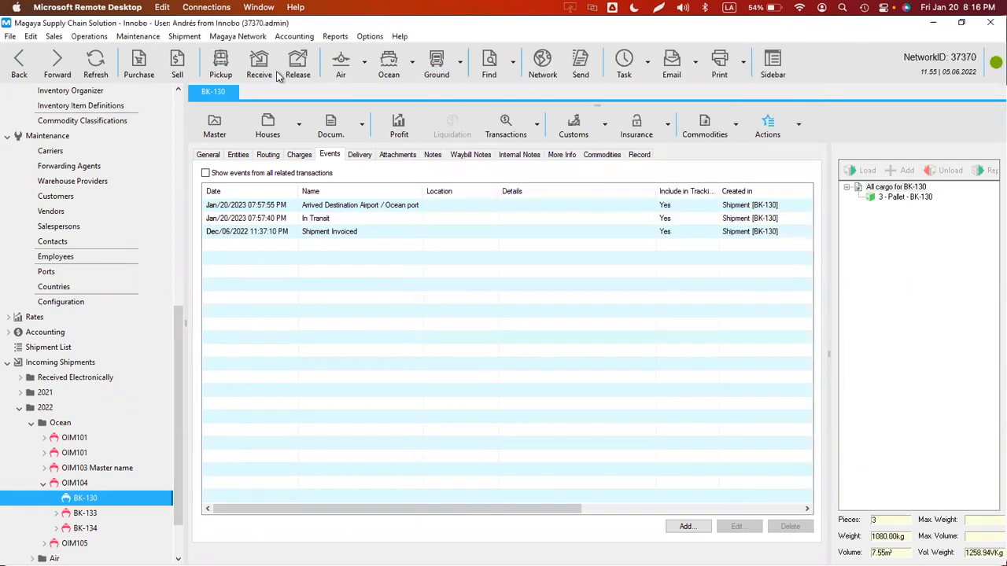
- Set tracking emails to ask before sending and trigger only by events, then save
left_click(370, 37)
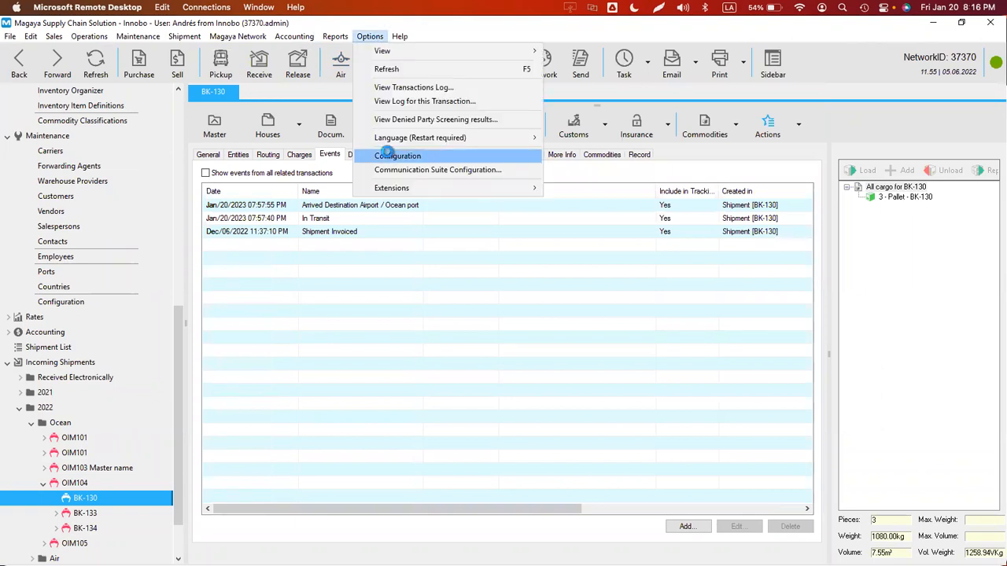
left_click(387, 155)
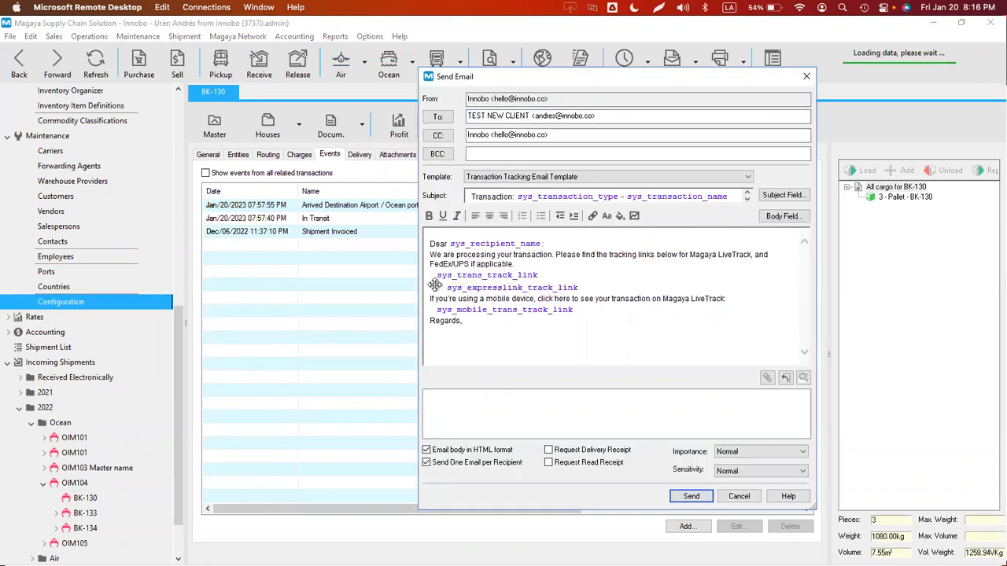
left_click(739, 497)
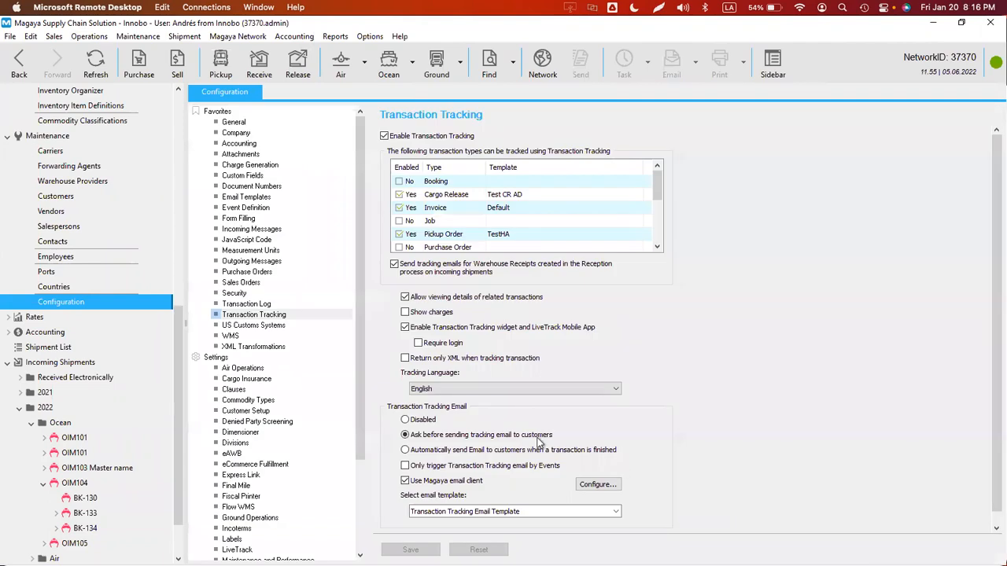
left_click(403, 435)
left_click(433, 469)
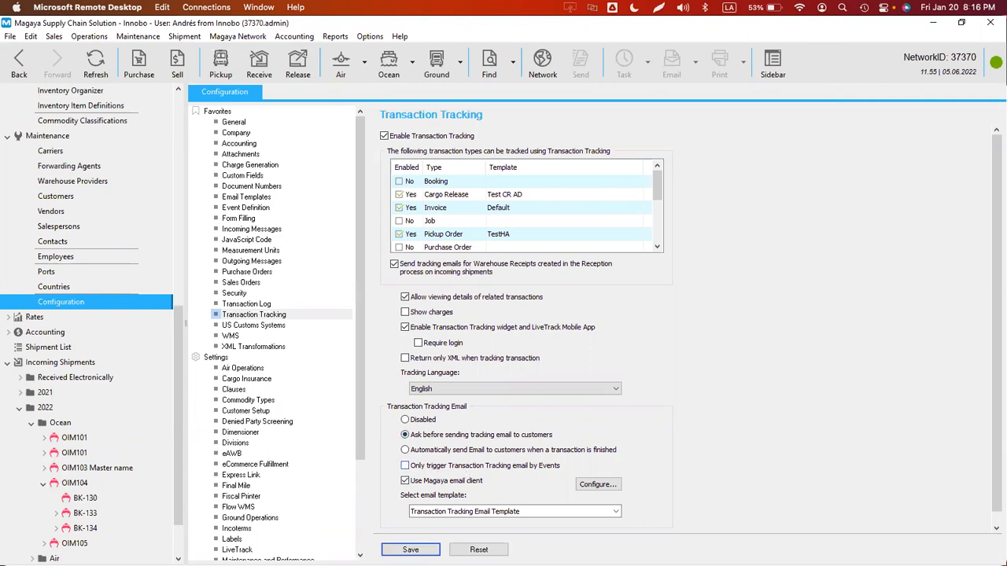
left_click(18, 69)
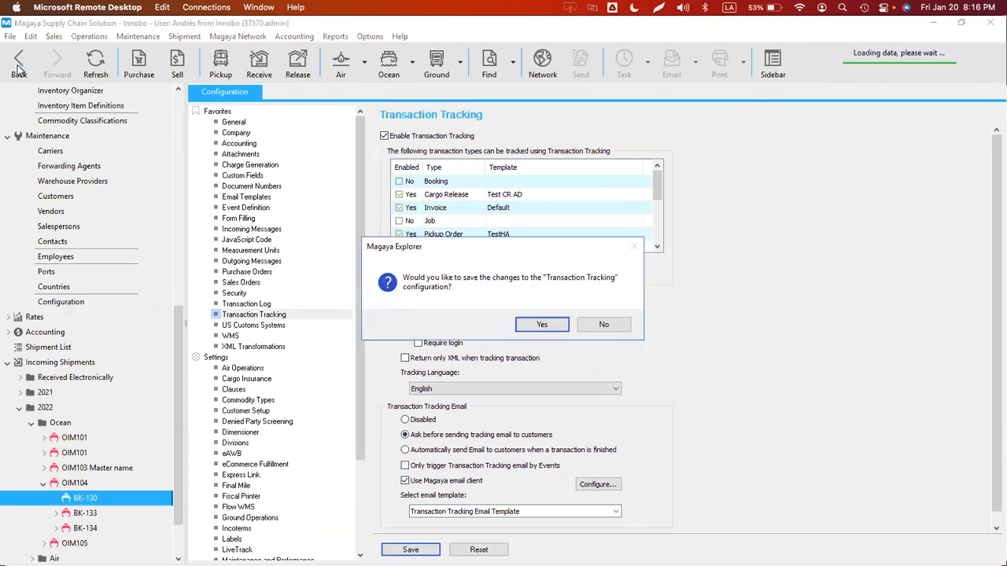
left_click(541, 325)
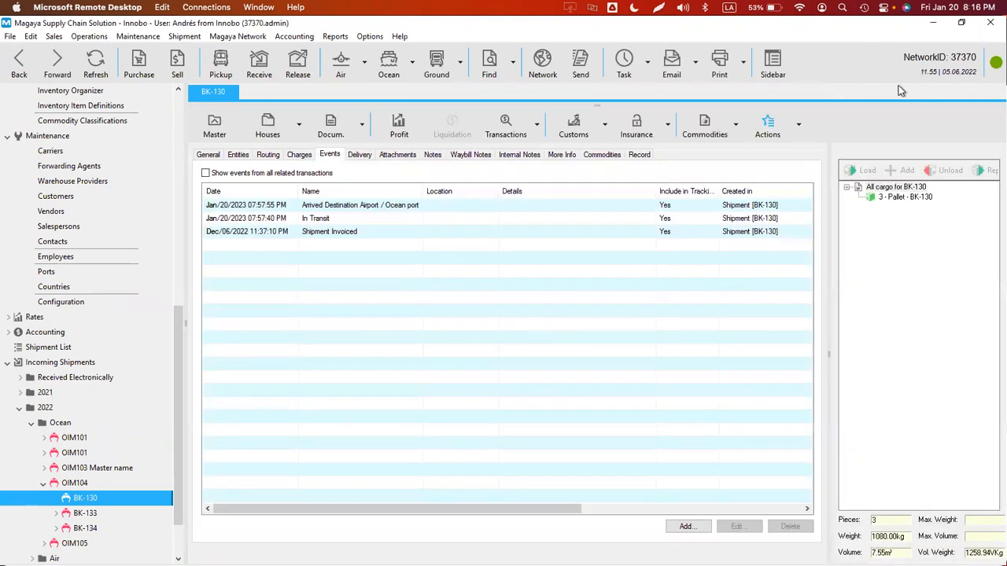
- Set BK-130 as arrived and cancel the tracking email it prompts
left_click(798, 128)
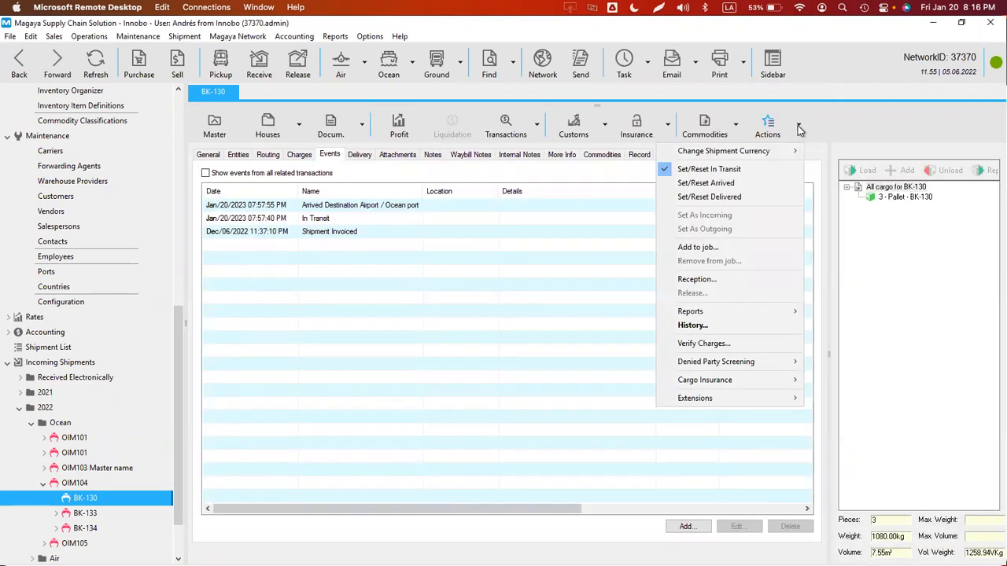
left_click(729, 184)
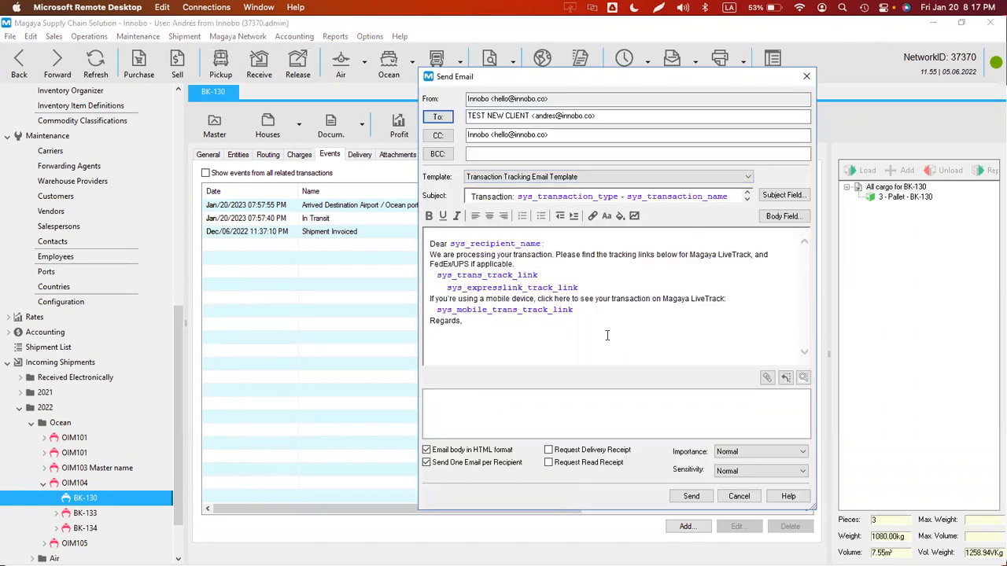
left_click(738, 496)
- In Configuration, choose to send tracking emails to customers automatically
left_click(370, 36)
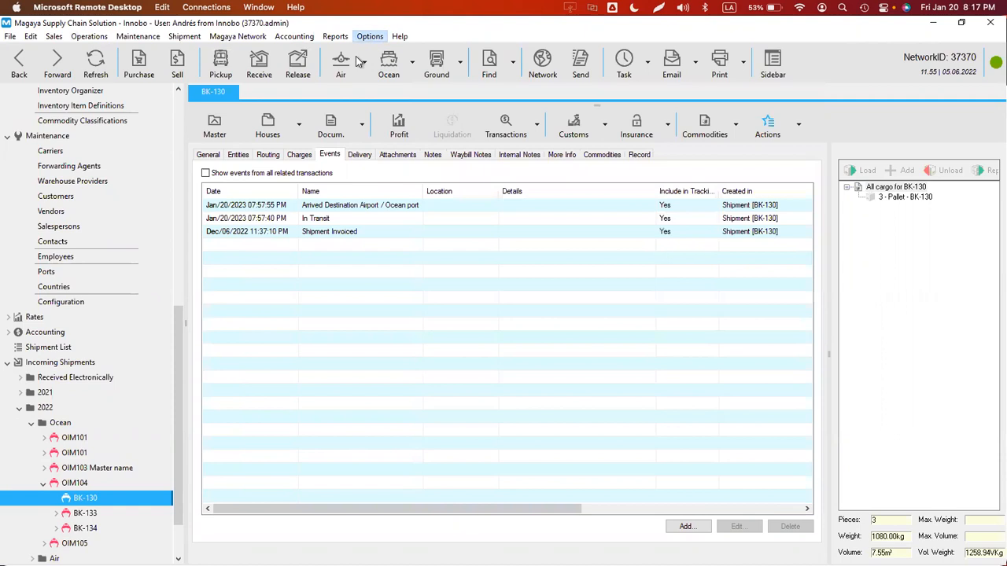
left_click(397, 159)
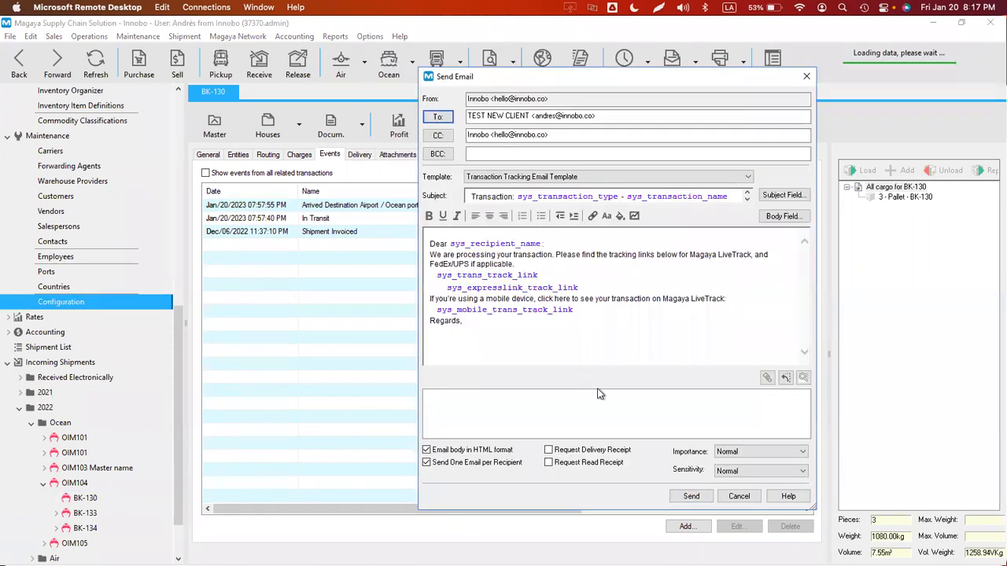
left_click(744, 500)
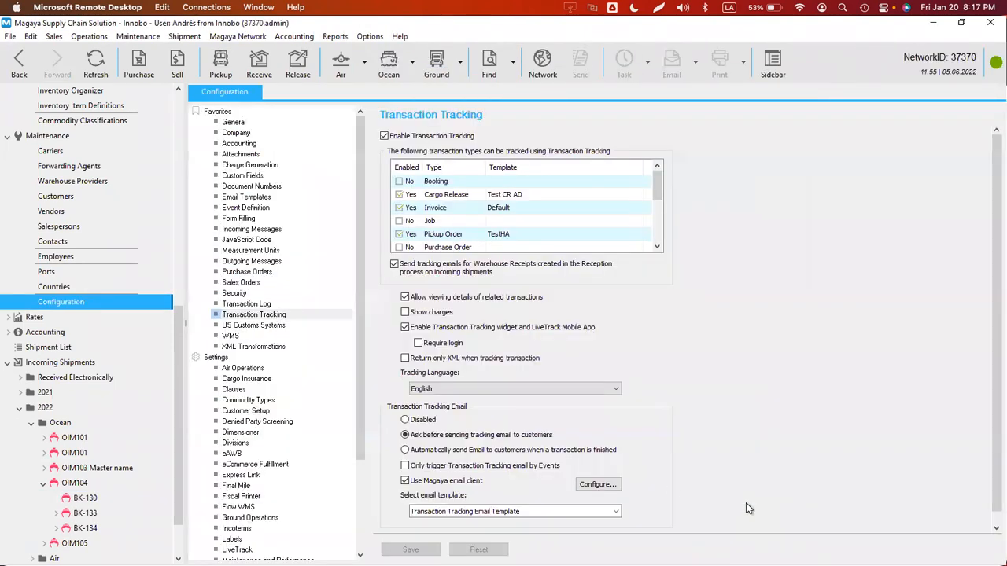
left_click(451, 453)
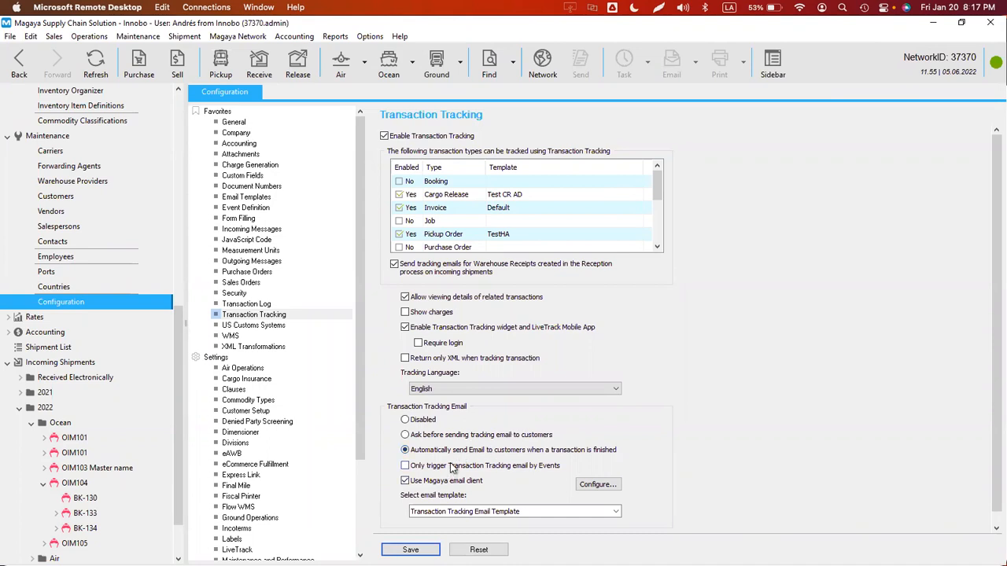
- Check 'Only trigger Transaction Tracking email by Events', save, and list the event definitions
left_click(452, 466)
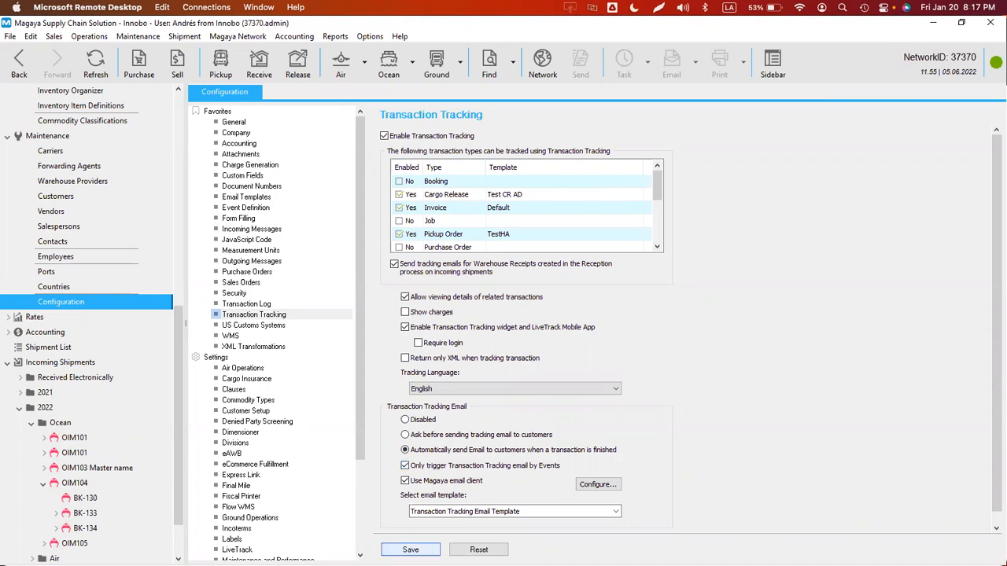
left_click(410, 550)
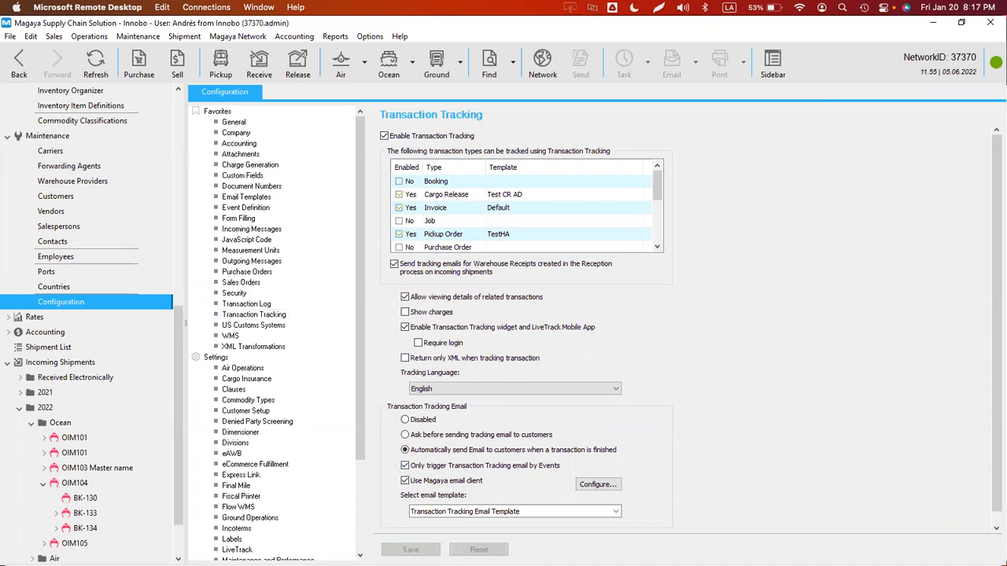
left_click(252, 208)
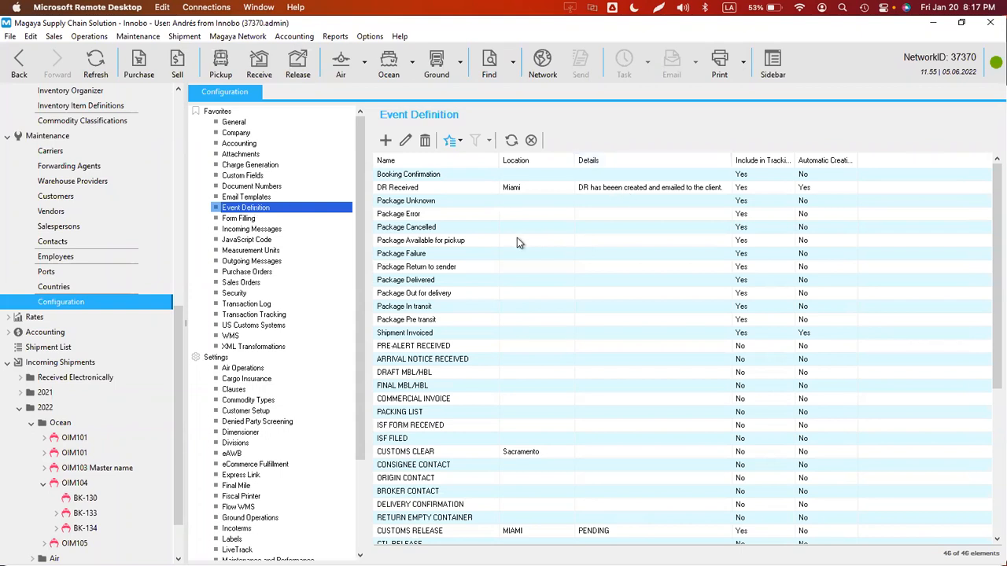
- Sort event definitions by automatic creation, inspect In Transit, then view BK-130's LiveTrack page
left_click(821, 160)
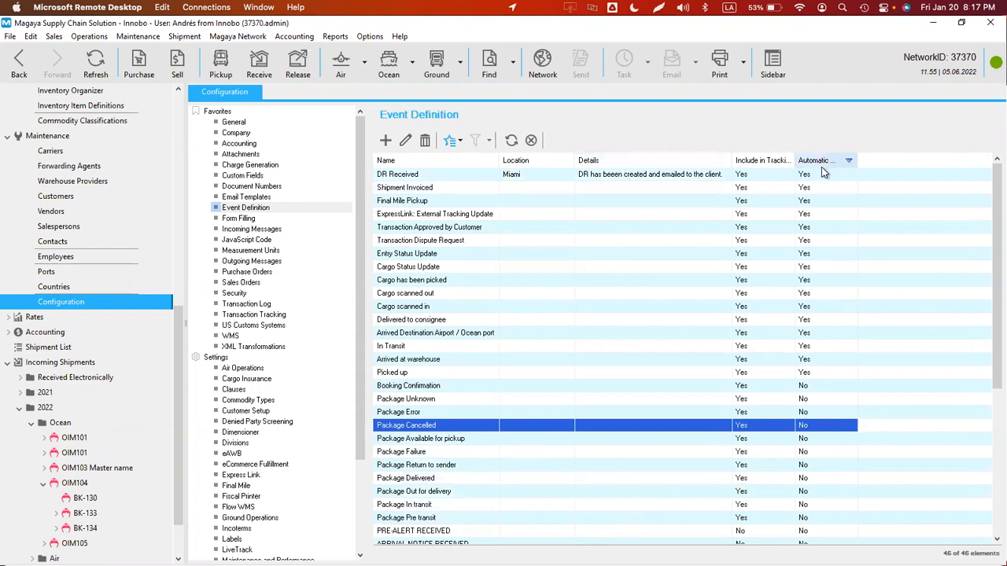
left_click(412, 347)
double_click(410, 351)
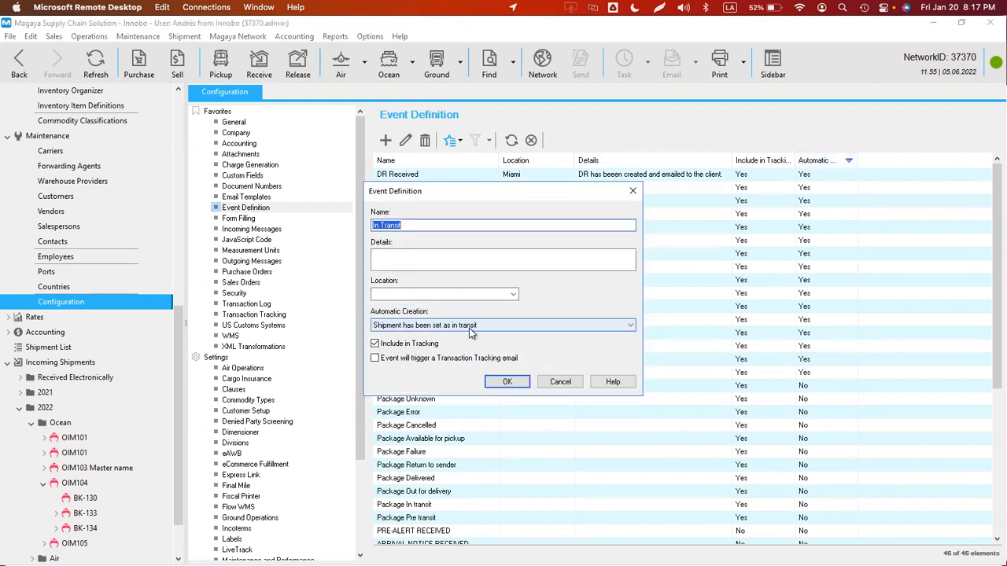
left_click(432, 227)
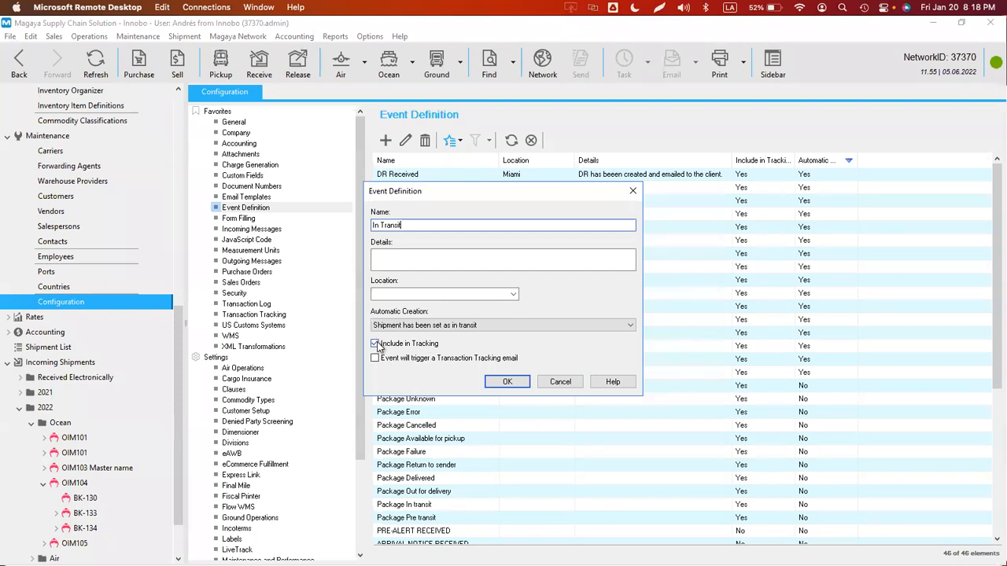
key("super+Tab")
key("super+Tab")
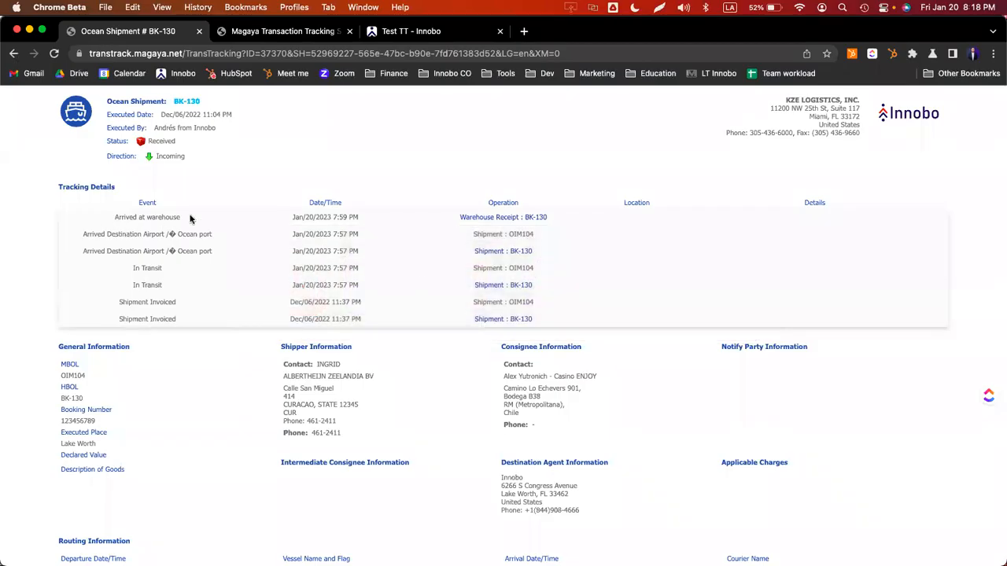
- Highlight the two In Transit entries in BK-130's tracking details, then return to Magaya
left_click_drag(132, 268, 537, 295)
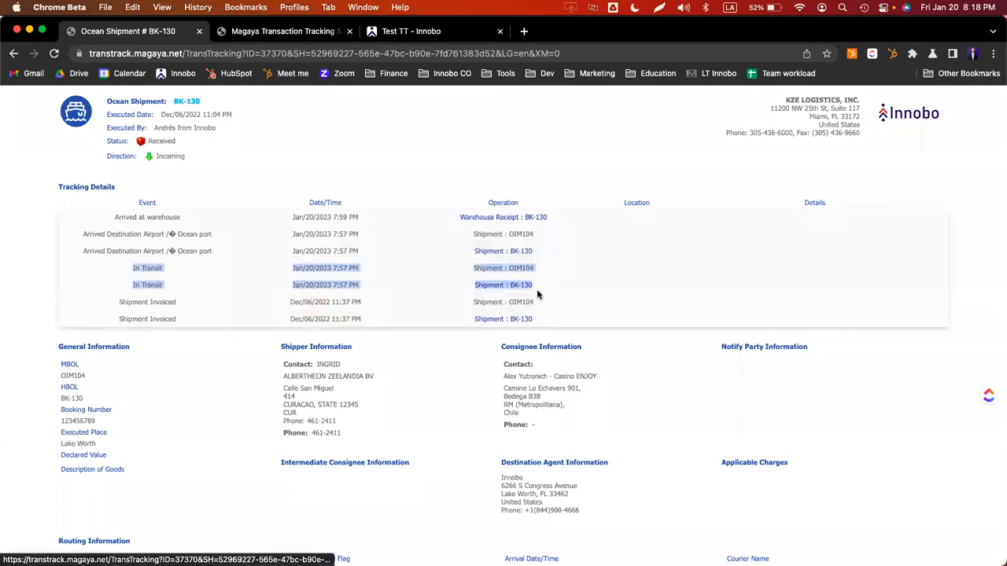
key("super+Tab")
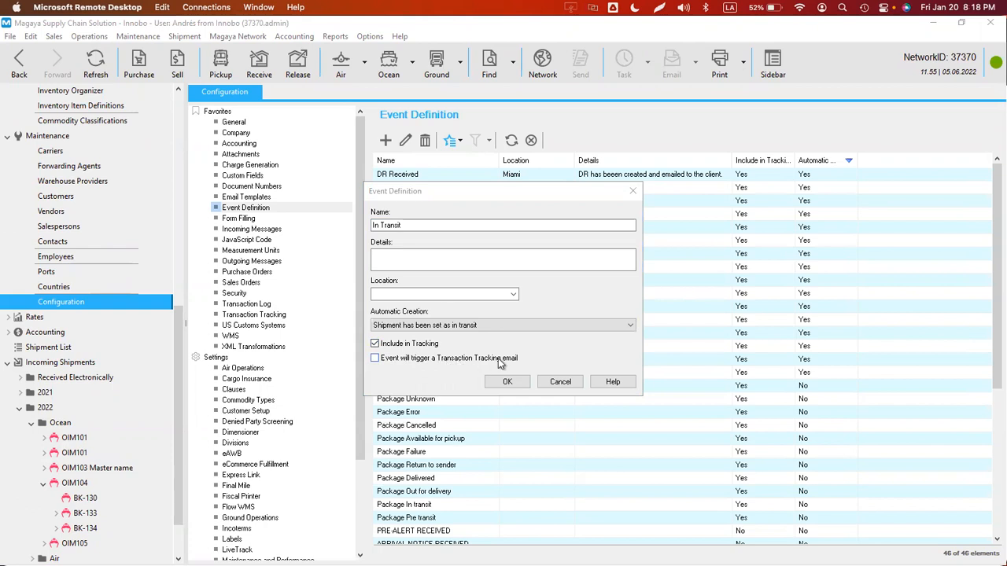
- Make the In Transit event trigger a Transaction Tracking email and save it
left_click(389, 362)
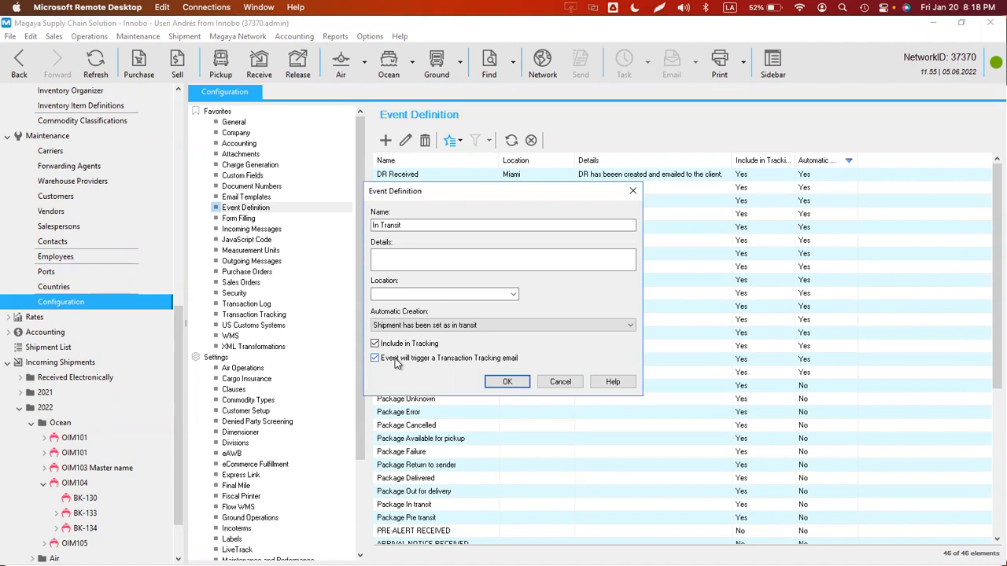
left_click(511, 383)
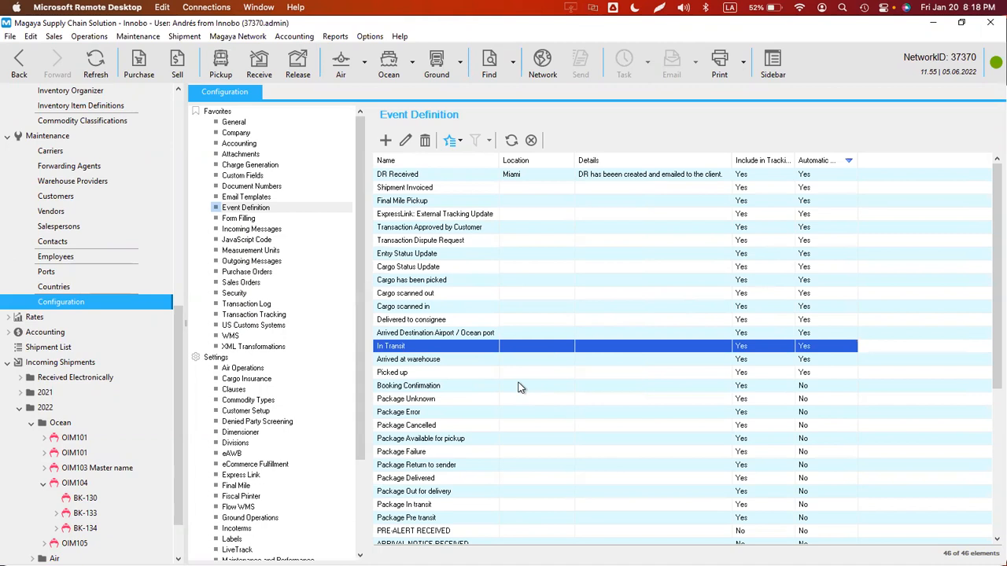
left_click(432, 334)
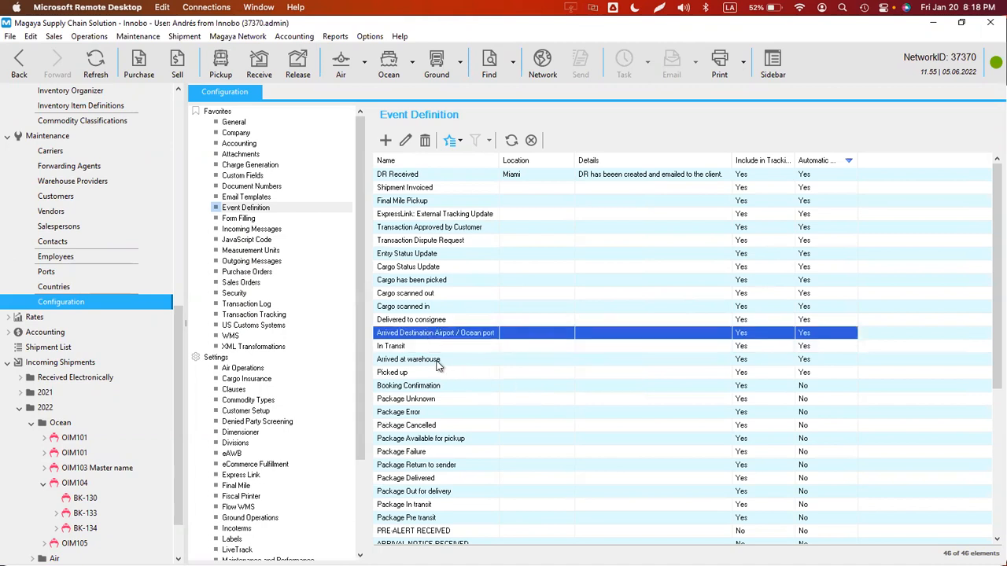
left_click(409, 347)
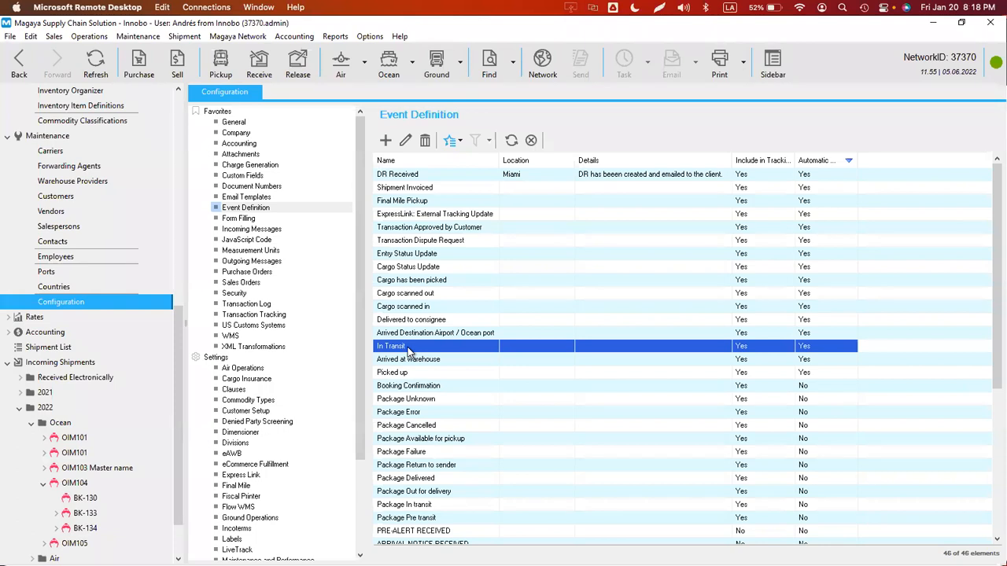
left_click(808, 335)
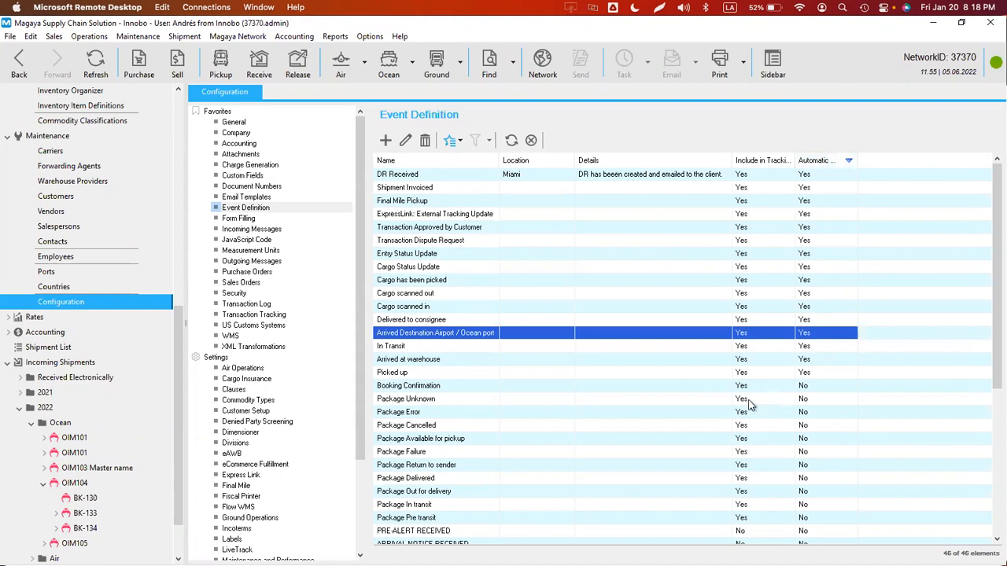
- Keep PRE-ALERT RECEIVED manually created, include it in tracking, and make it trigger a tracking email
scroll(436, 446, "down", 3)
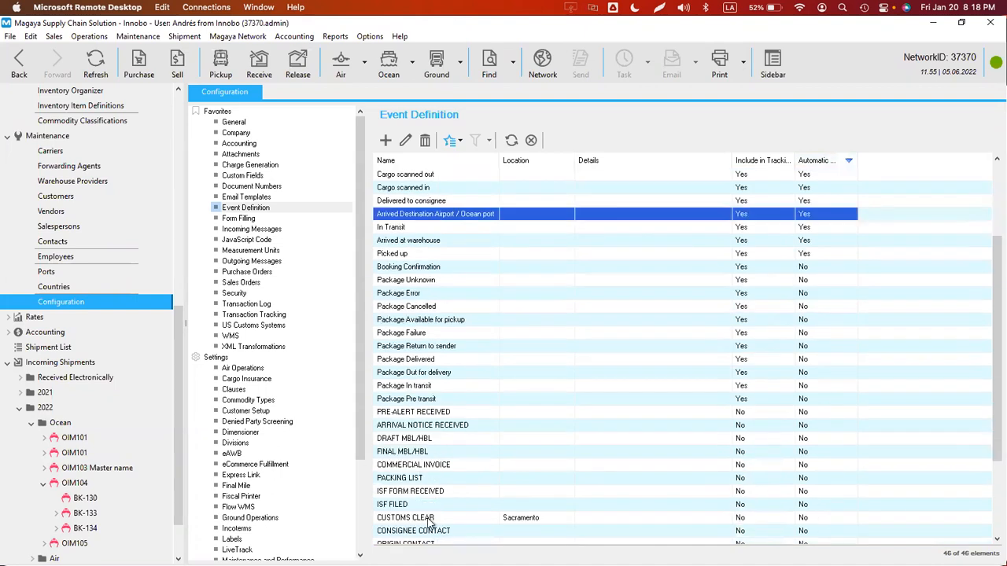
double_click(417, 412)
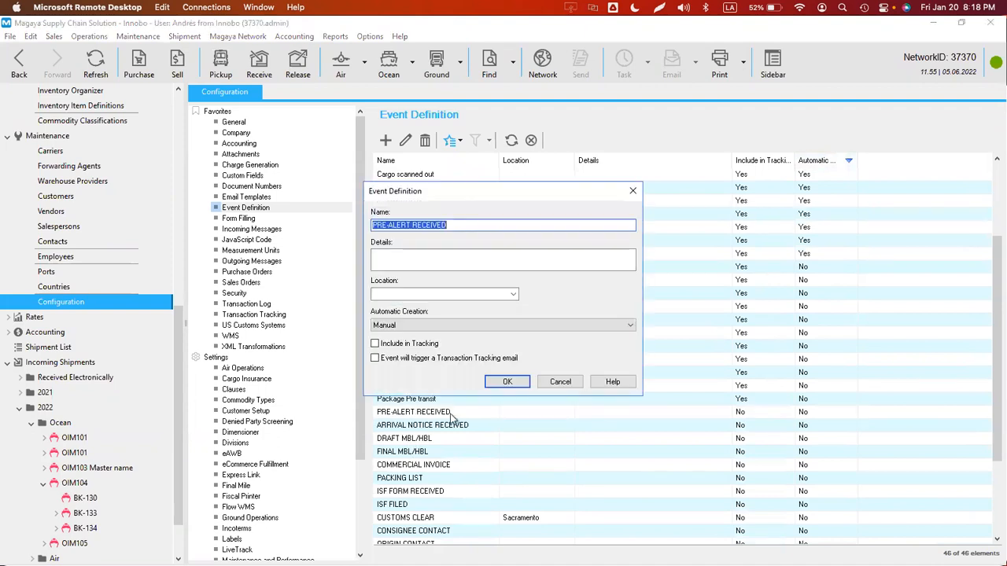
left_click(456, 227)
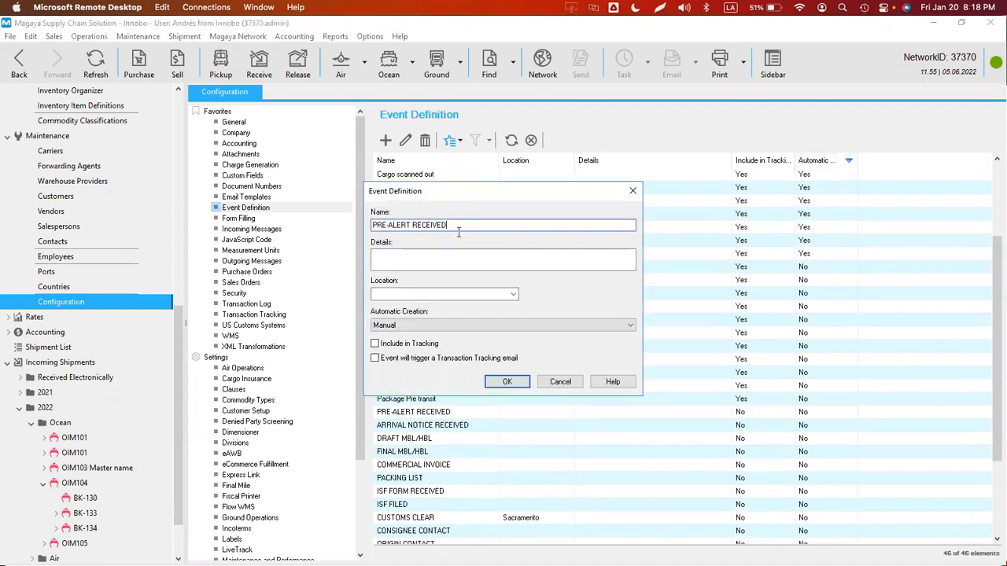
key("ctrl+a")
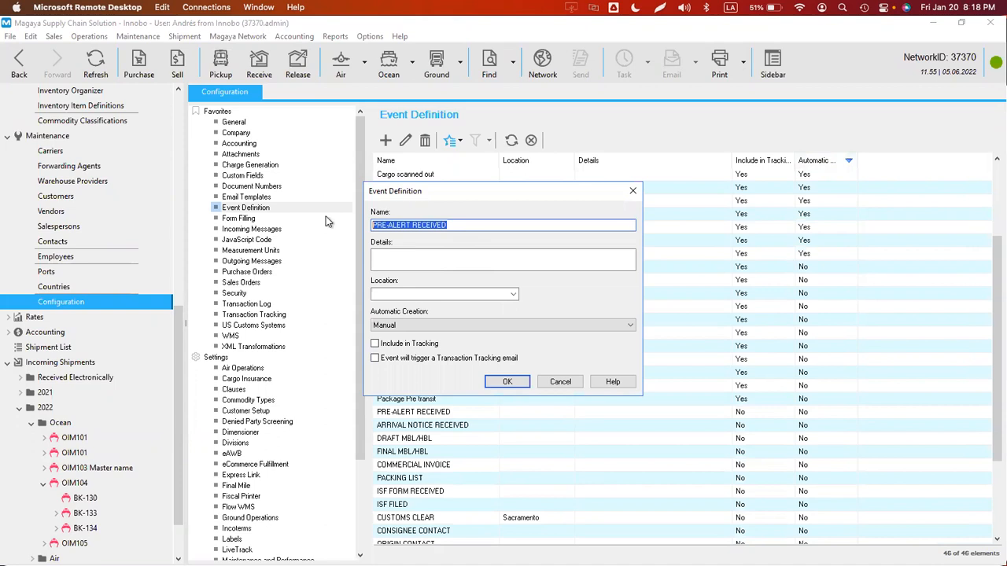
left_click(401, 325)
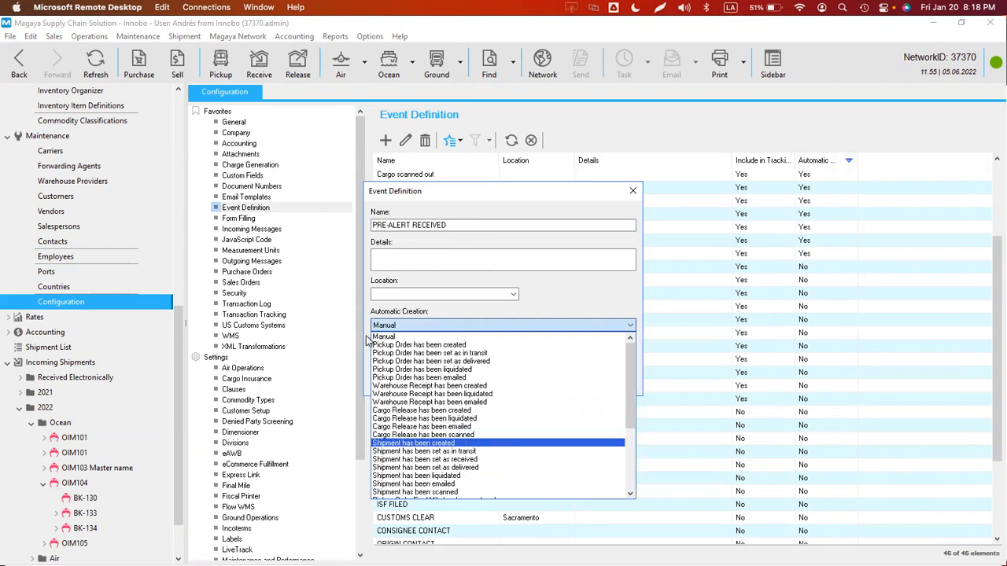
left_click(398, 337)
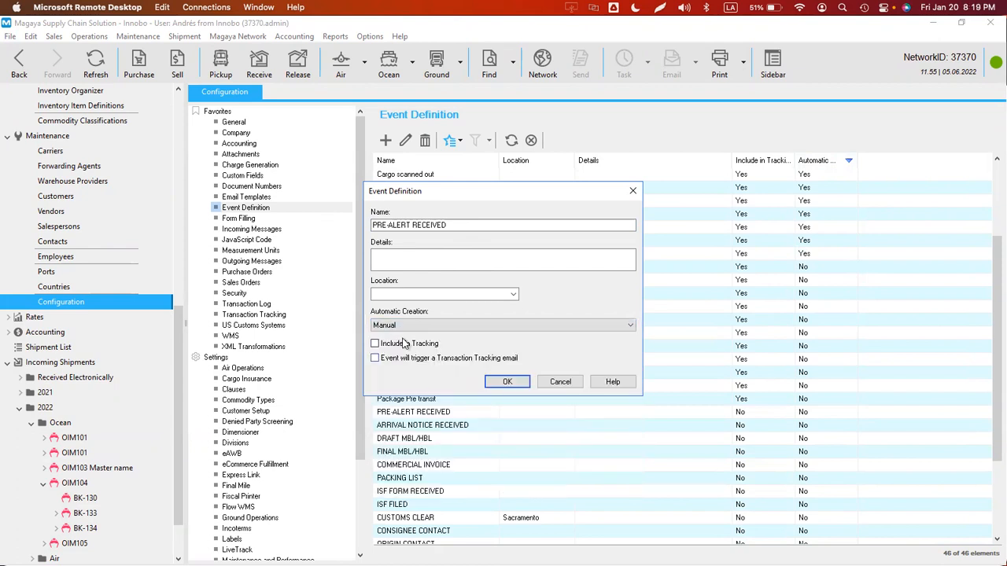
left_click(375, 343)
left_click(376, 359)
left_click(494, 380)
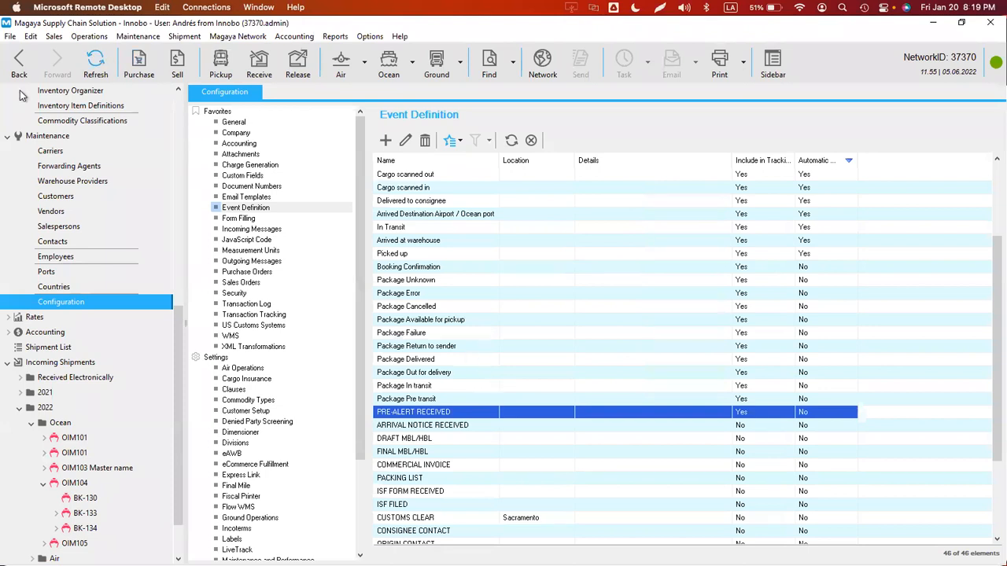
- Delete all three existing events from shipment BK-130
left_click(85, 498)
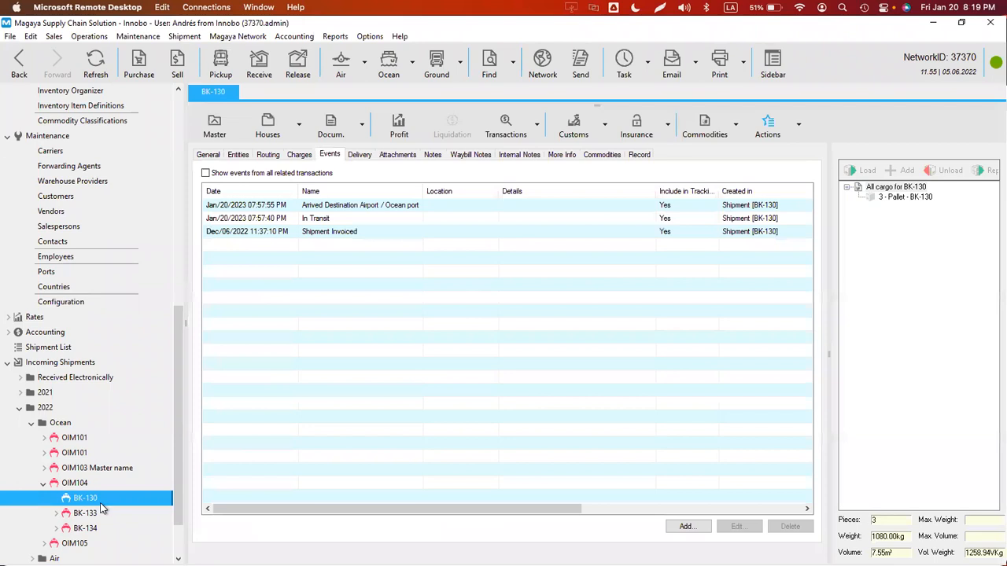
left_click(336, 205)
left_click(320, 234, "shift")
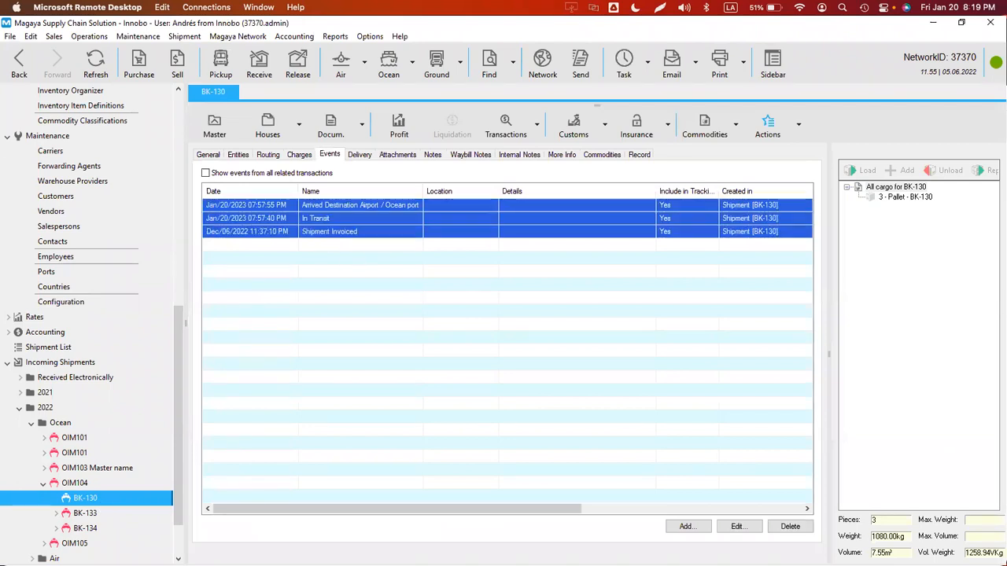
left_click(806, 531)
left_click(519, 327)
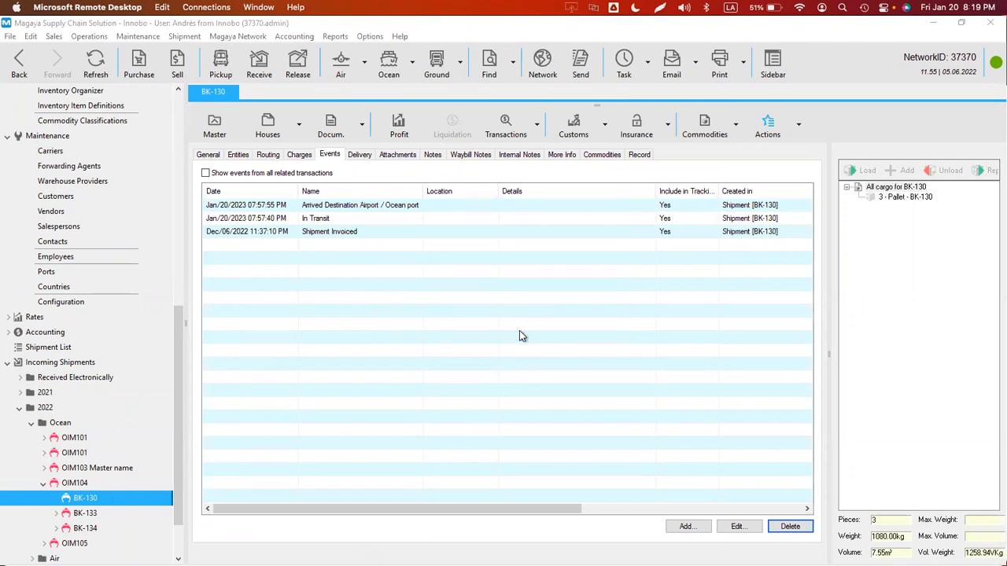
- Set BK-130 as in transit, creating a new In Transit event, and review its details
left_click(793, 124)
left_click(760, 229)
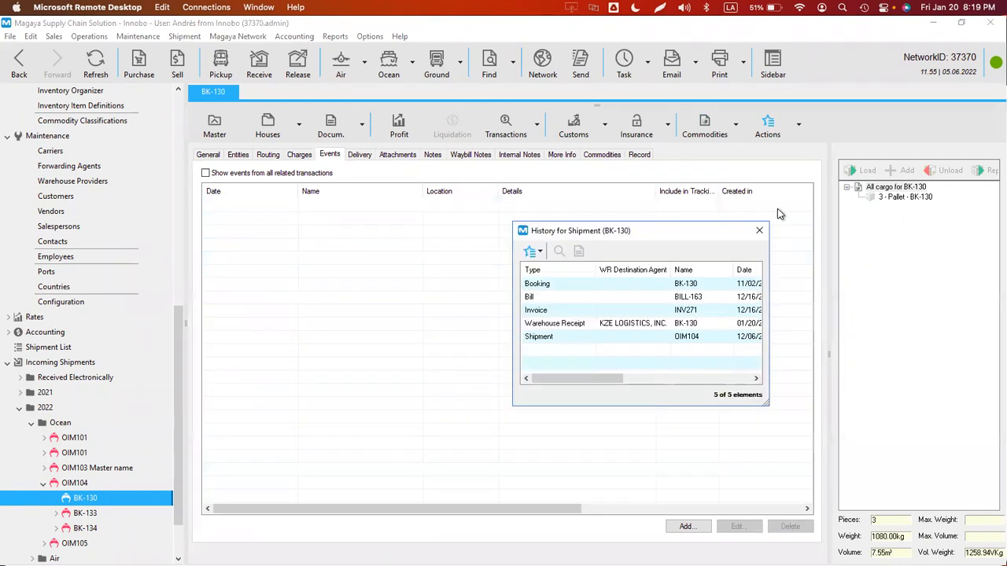
left_click(797, 126)
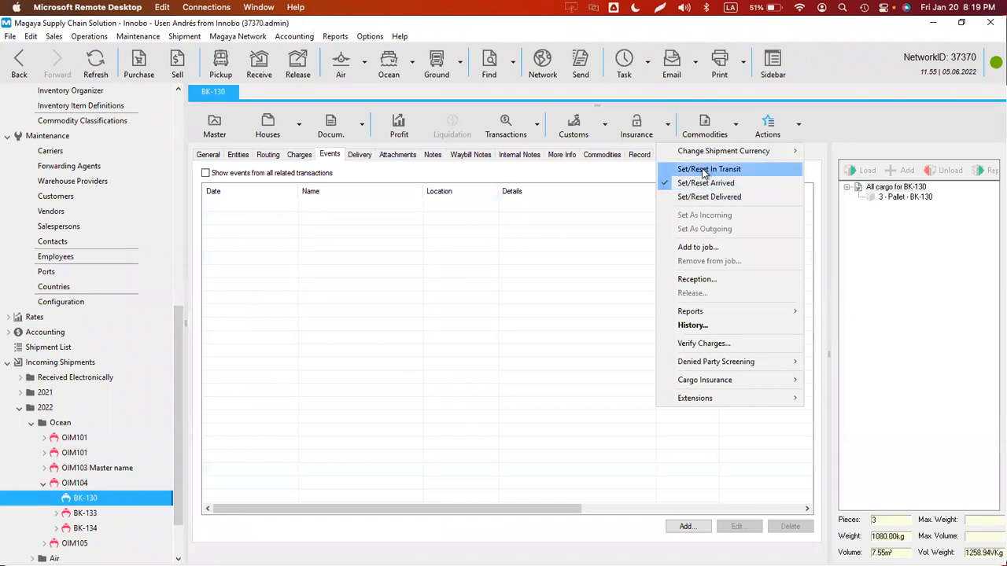
left_click(704, 169)
left_click(534, 323)
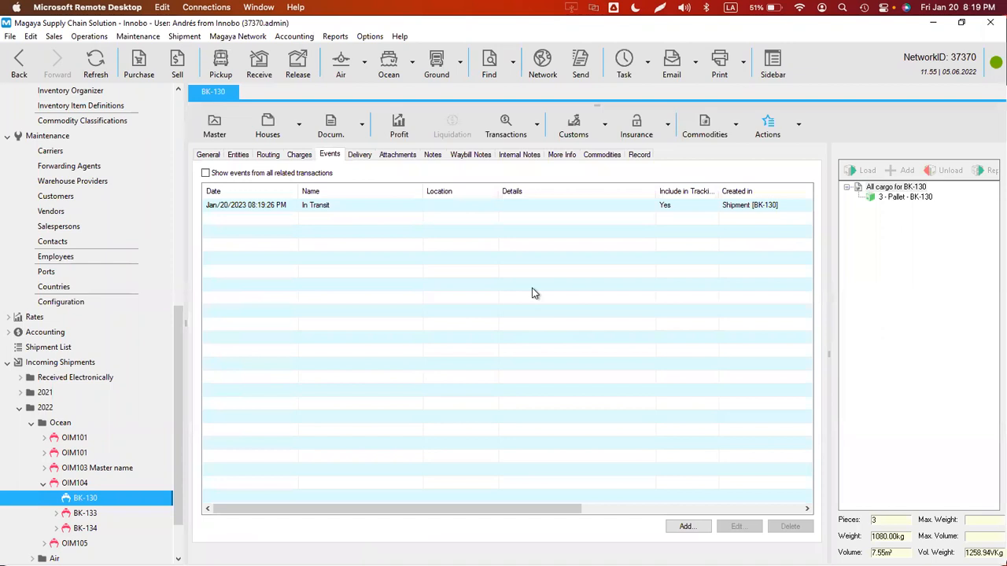
double_click(315, 207)
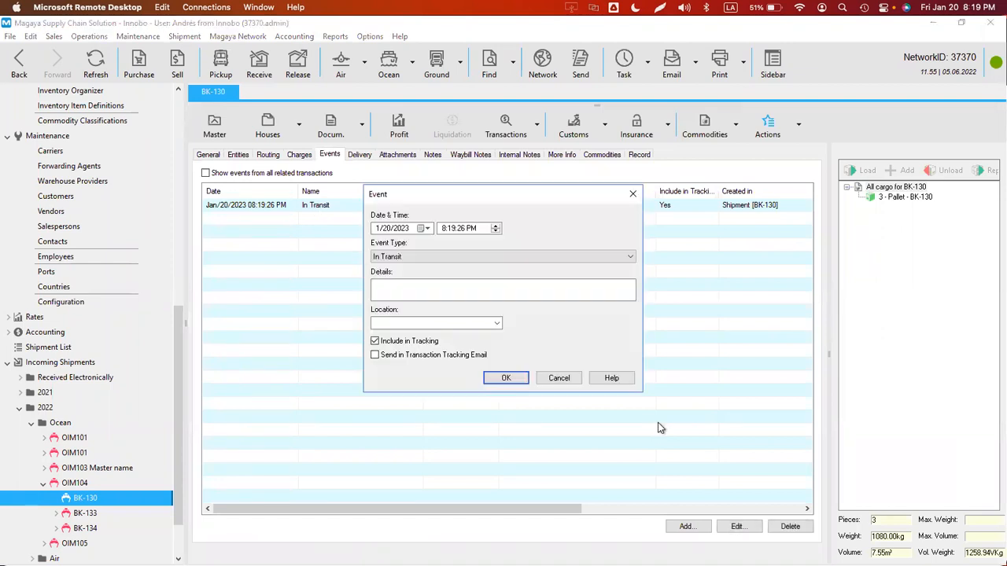
left_click(557, 378)
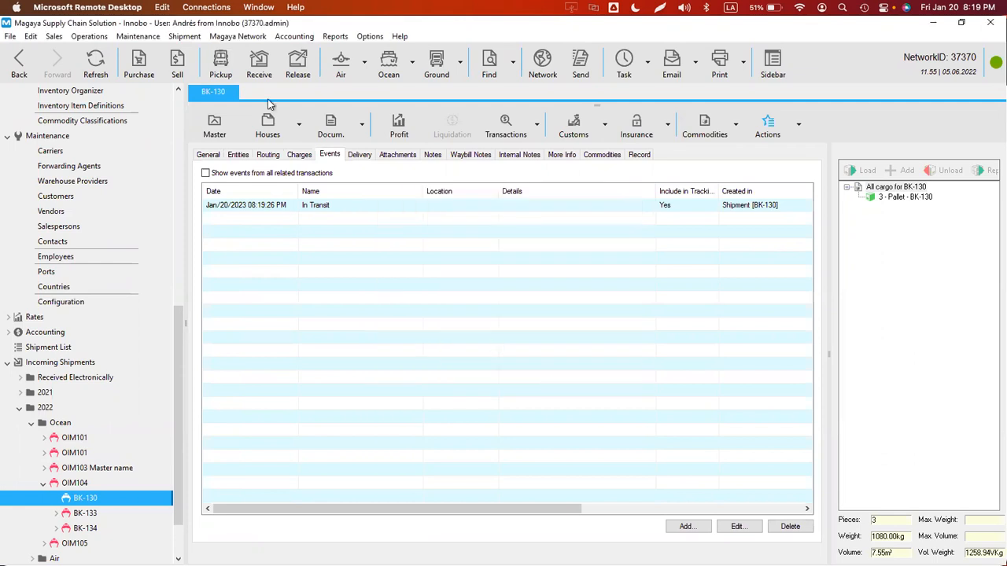
- Check the In Transit event definition in Configuration, then return to BK-130
left_click(369, 36)
left_click(400, 156)
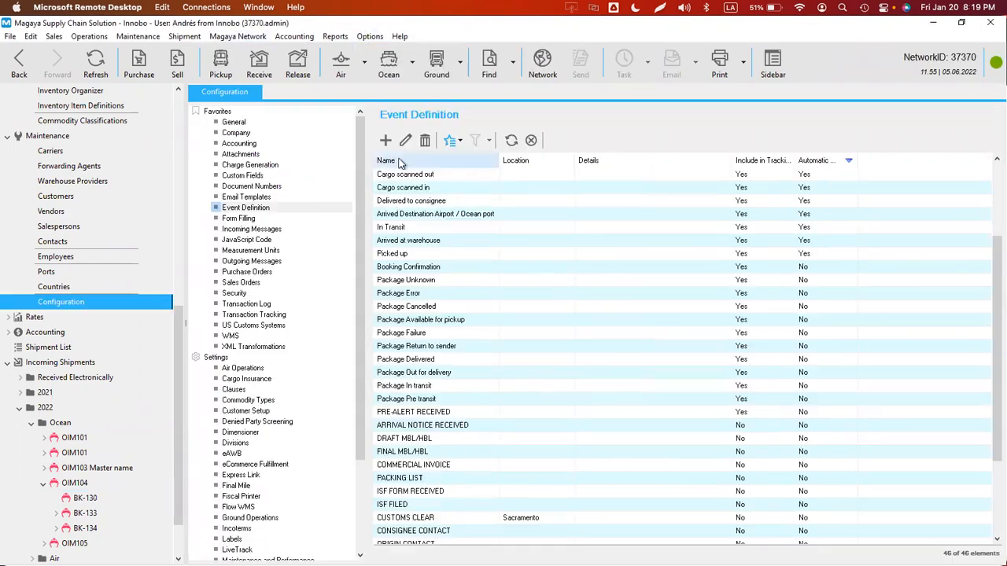
double_click(409, 228)
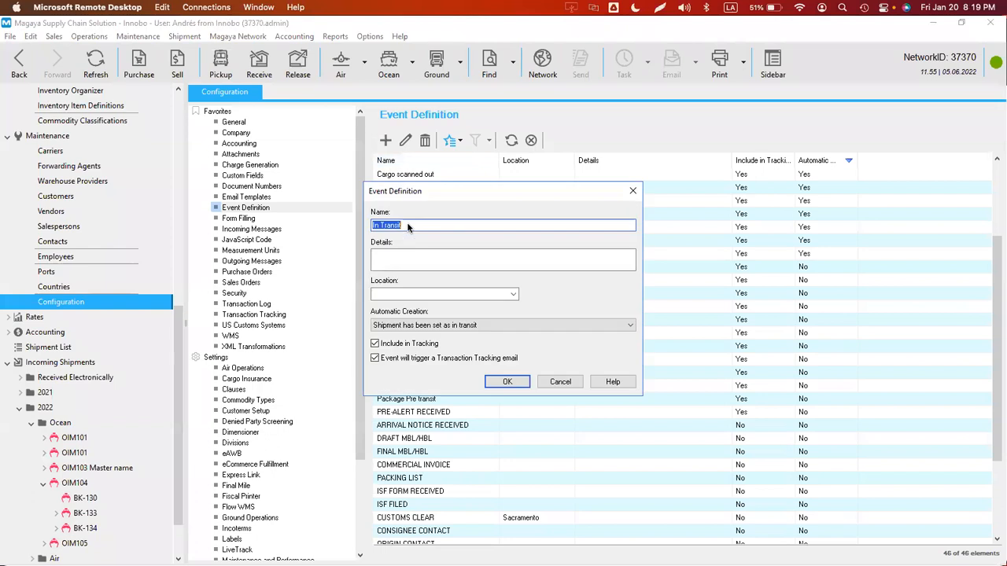
left_click(504, 382)
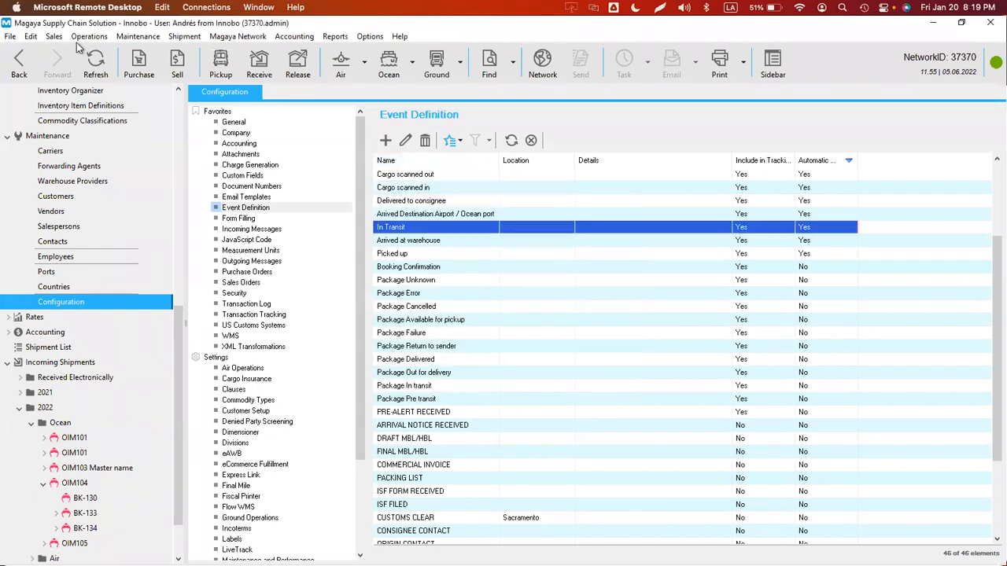
left_click(33, 61)
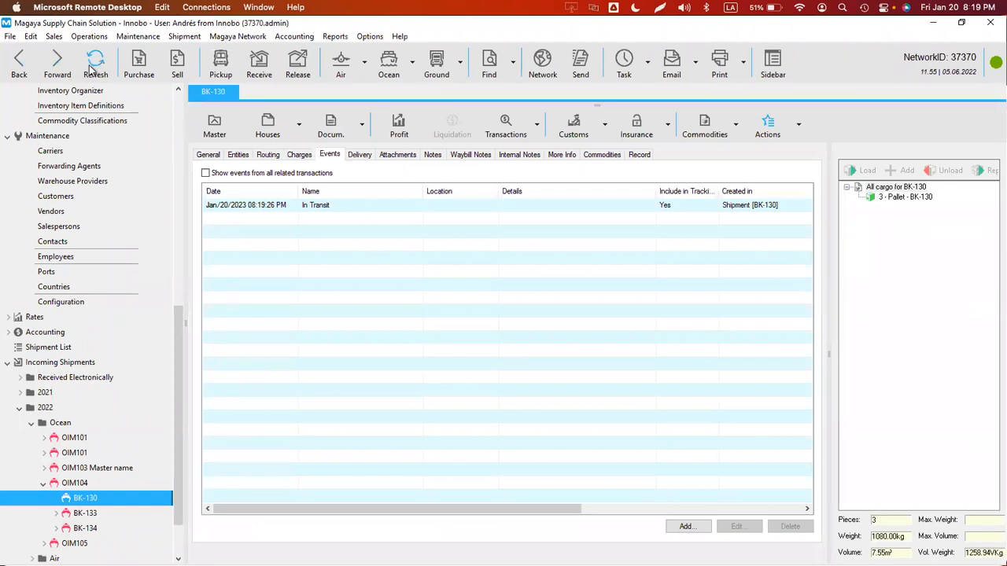
- Delete the In Transit event from shipment BK-130
left_click(301, 206)
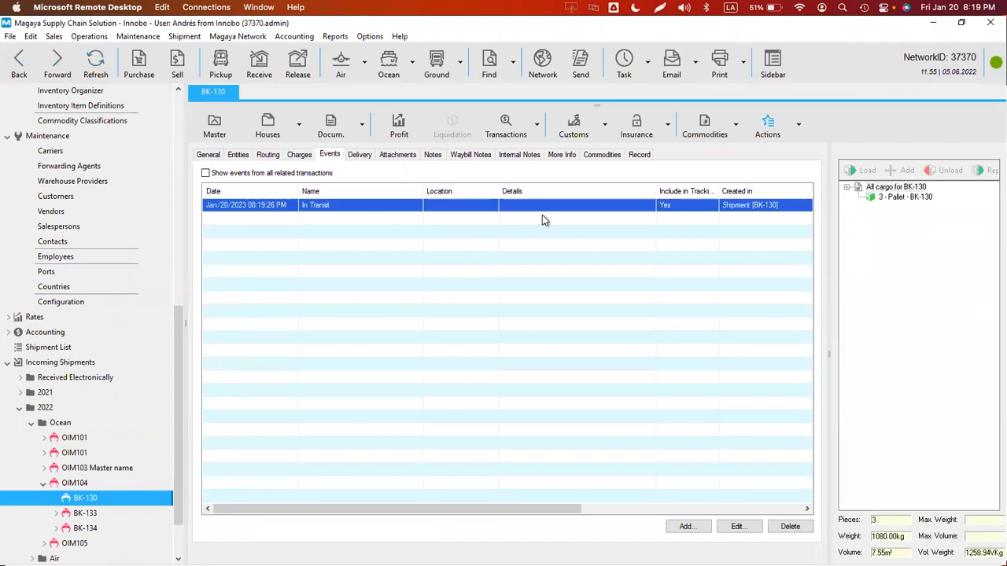
left_click(782, 527)
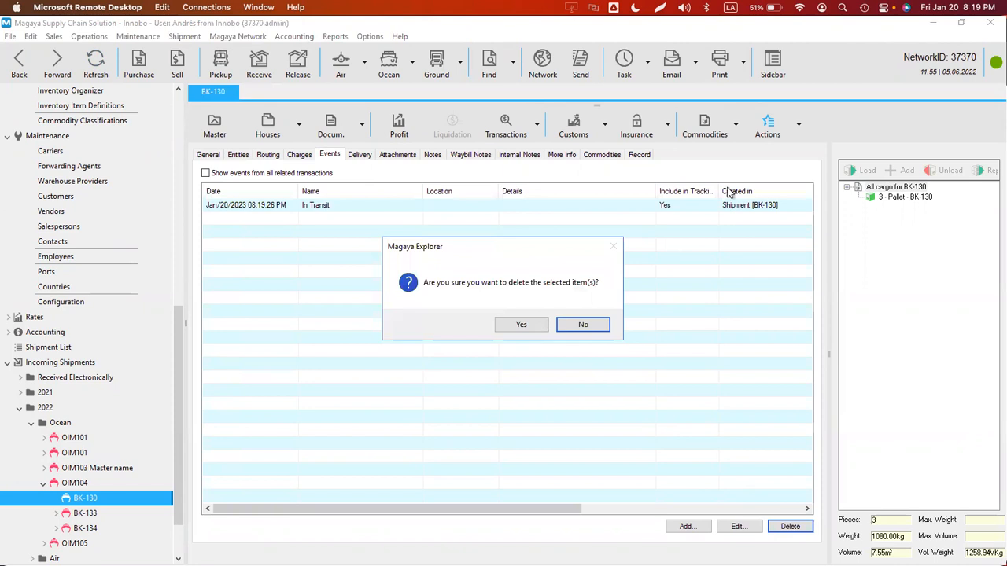
left_click(520, 324)
- Set BK-130 in transit again, glance at its General and Charges tabs, and return to Events
left_click(797, 126)
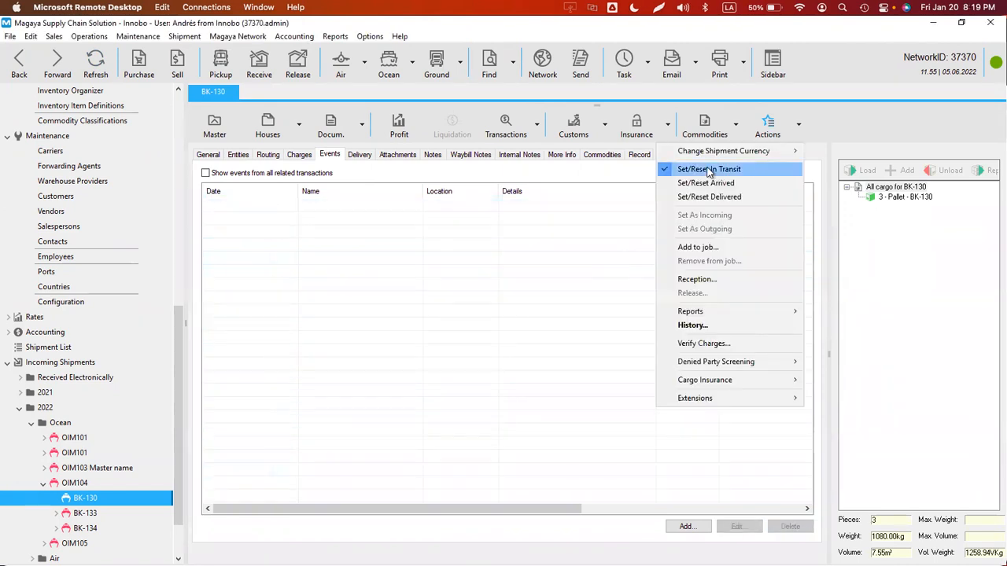
left_click(710, 170)
left_click(535, 327)
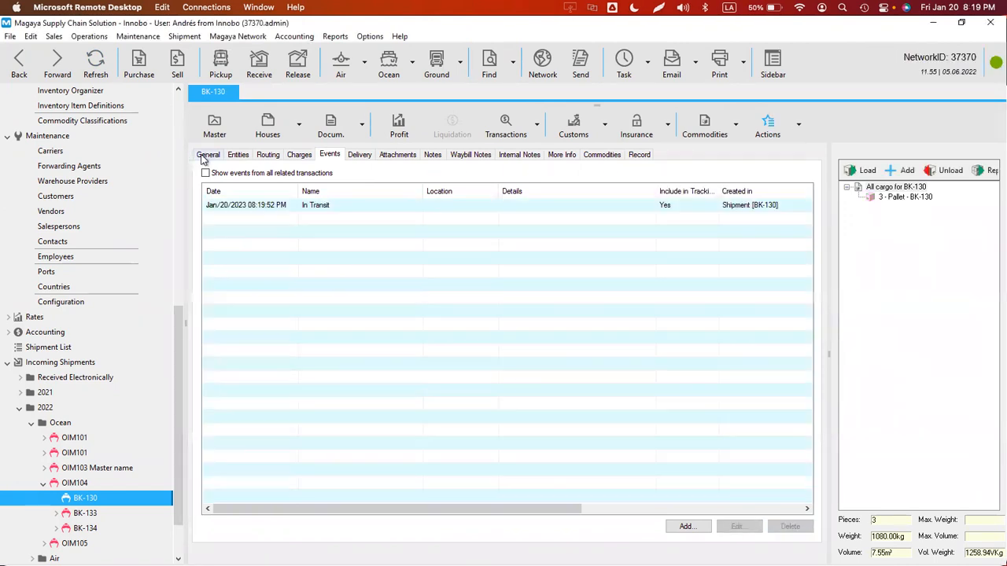
left_click(206, 155)
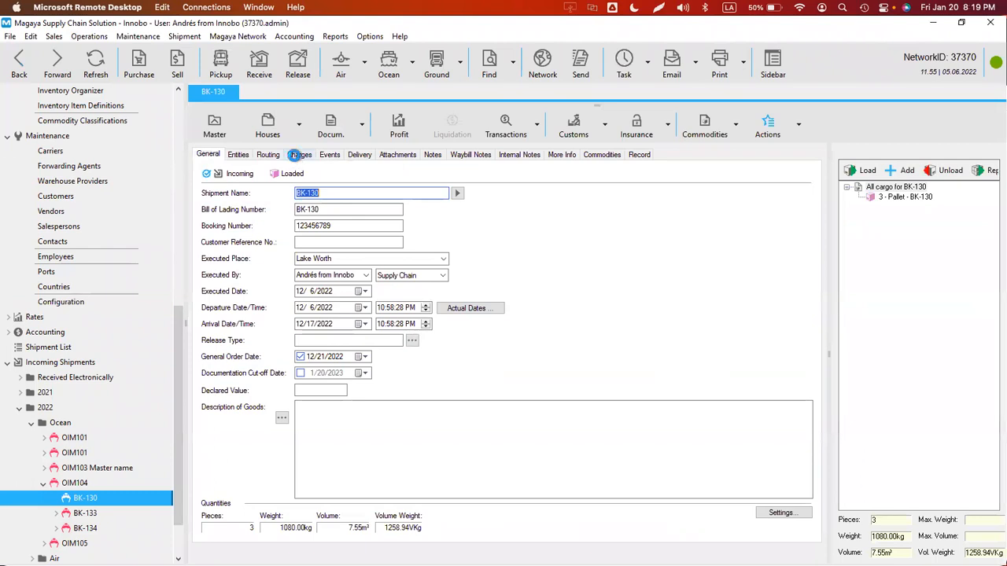
left_click(294, 155)
left_click(336, 155)
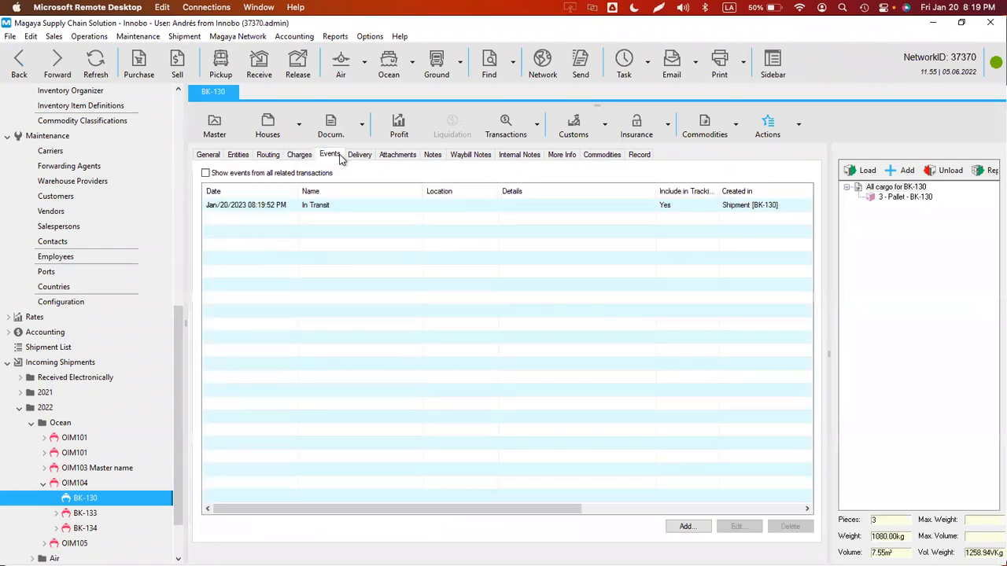
- Inspect the regenerated In Transit event unchanged, then delete it from BK-130
double_click(266, 206)
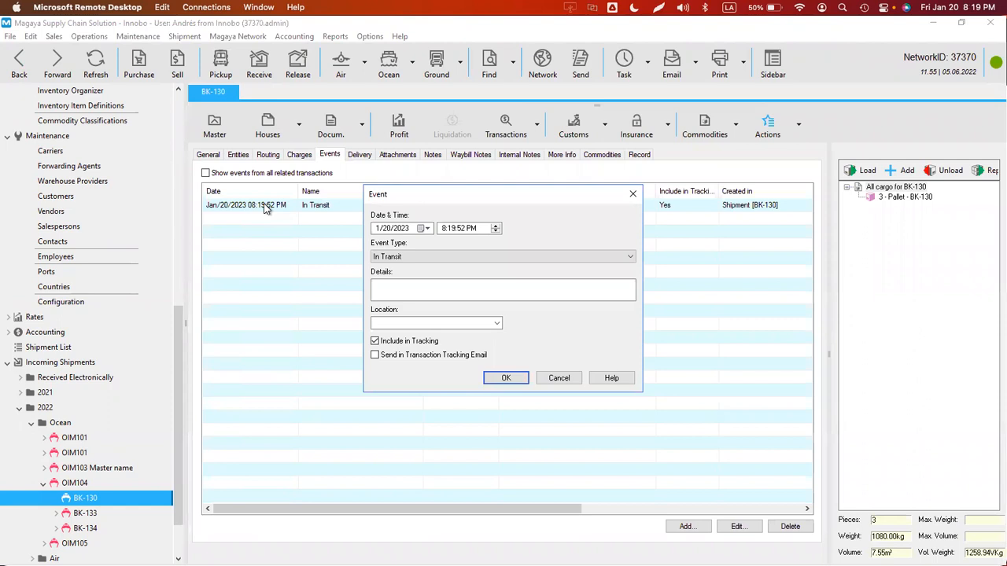
left_click(574, 380)
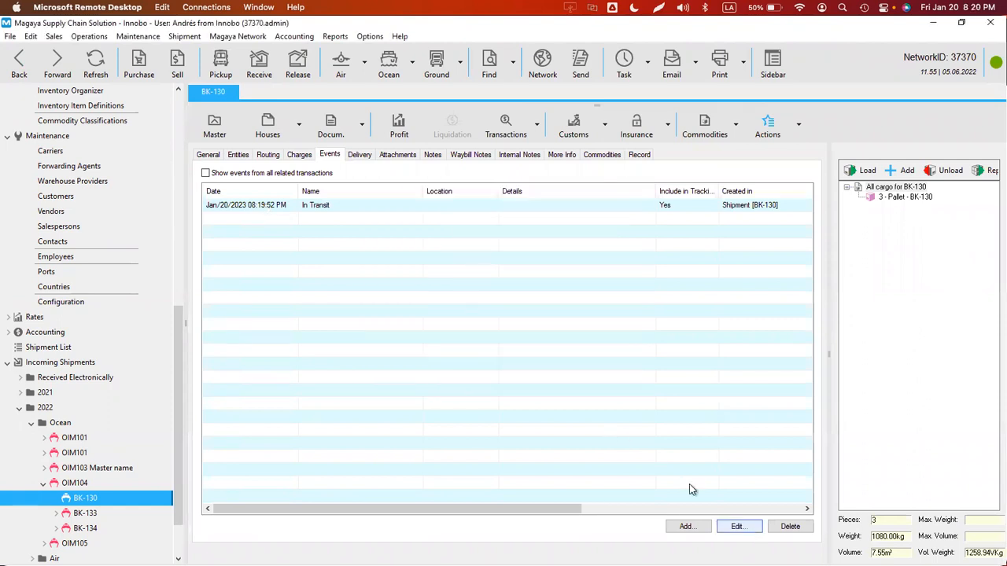
left_click(295, 206)
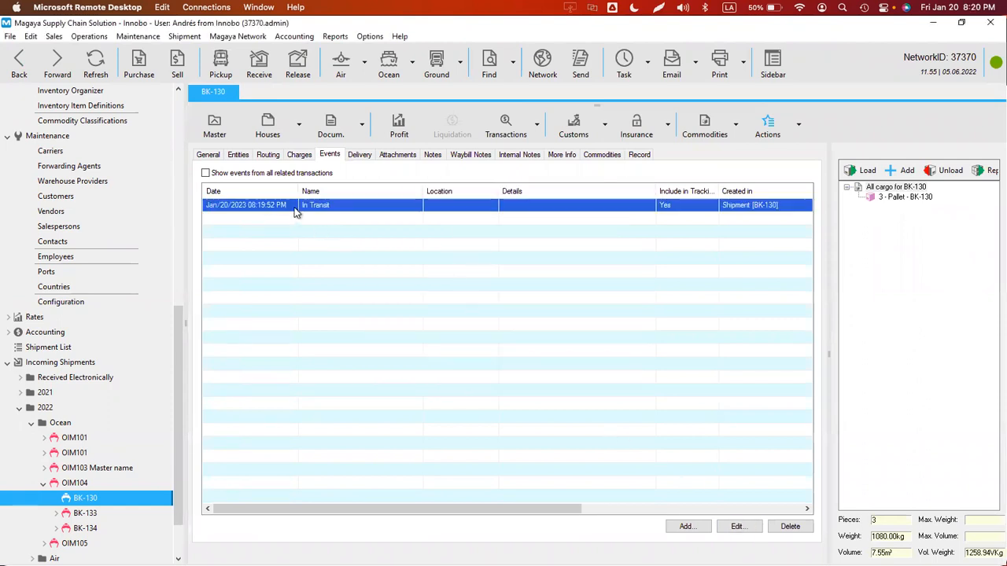
left_click(790, 526)
left_click(521, 325)
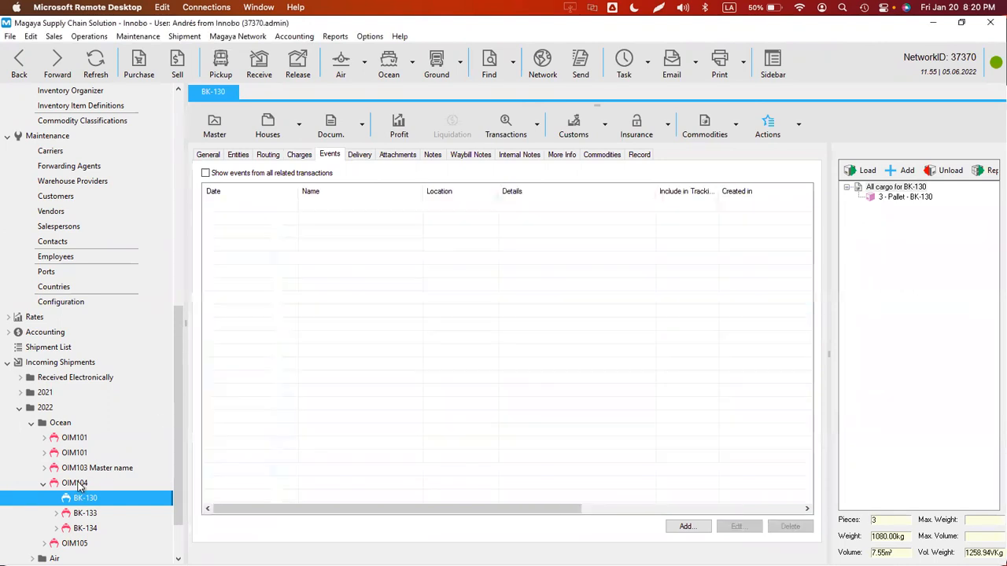
- Delete all three OIM104 events and reset OIM104's in-transit status
left_click_drag(374, 282, 351, 204)
left_click(790, 526)
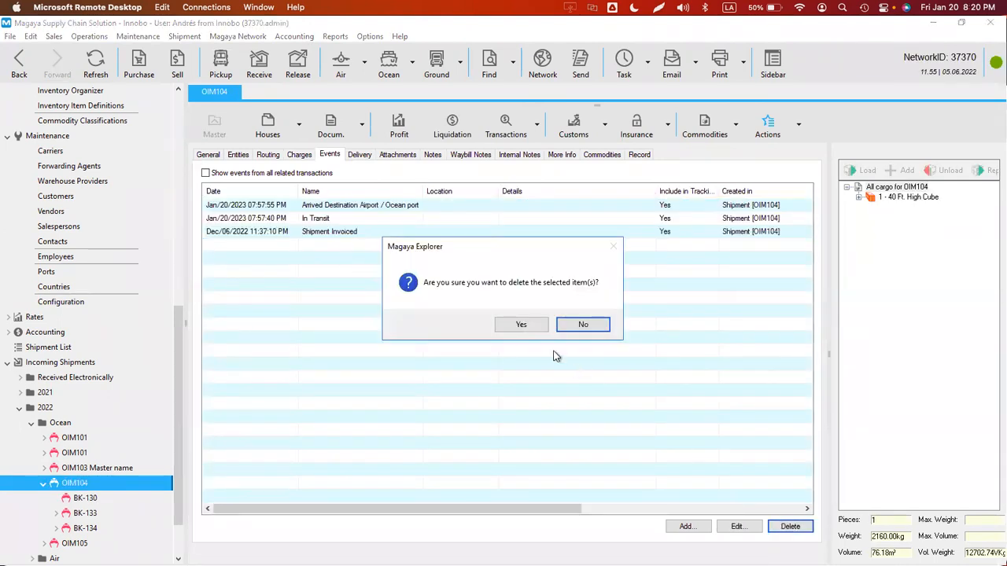
left_click(527, 326)
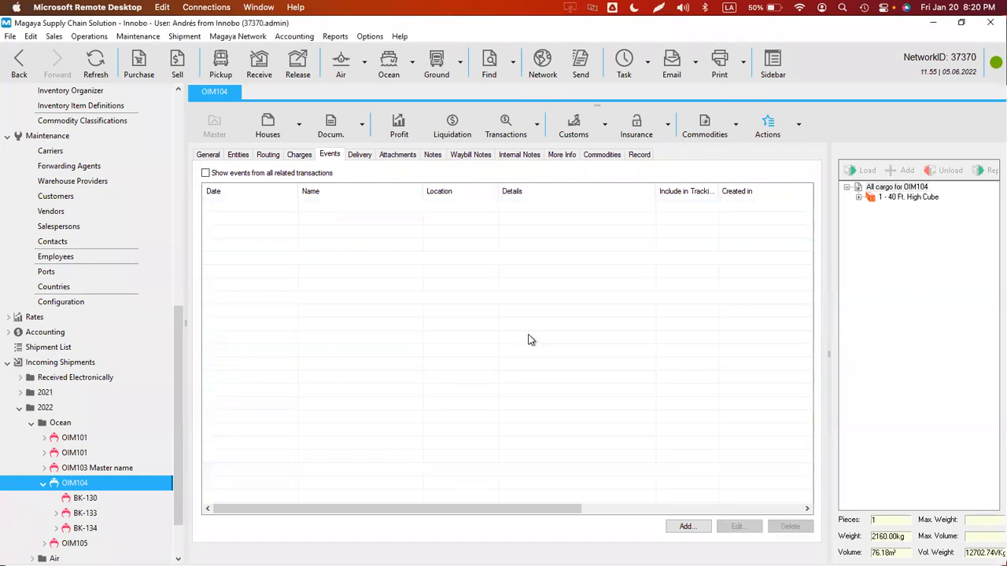
left_click(797, 125)
left_click(713, 172)
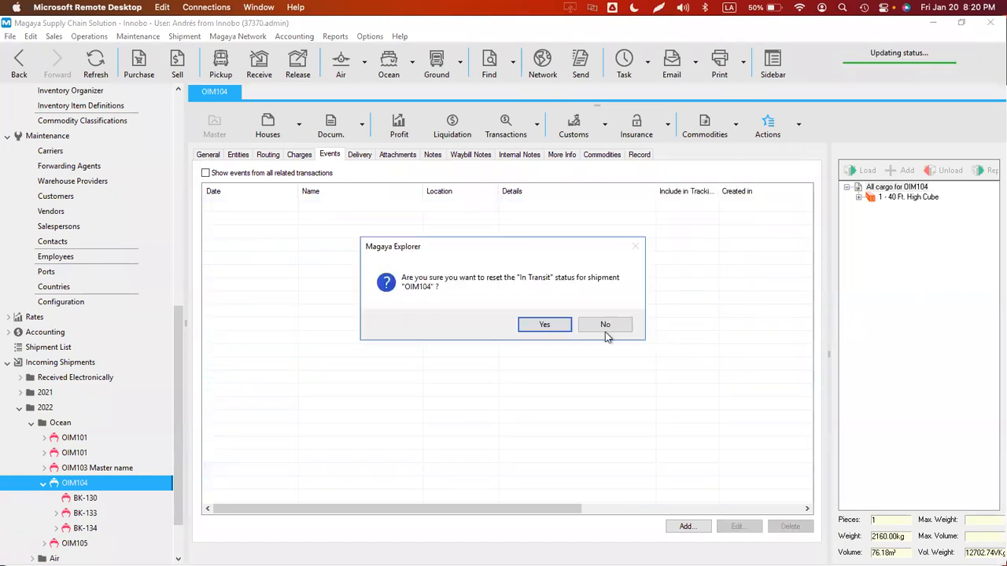
left_click(538, 328)
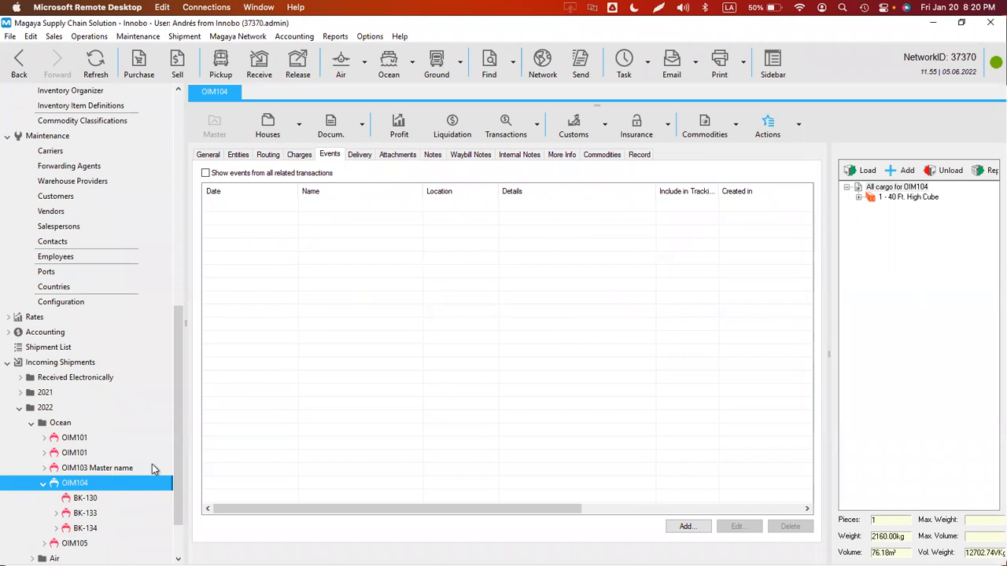
- Set BK-130 in transit and accept the new In Transit event unchanged
left_click(88, 500)
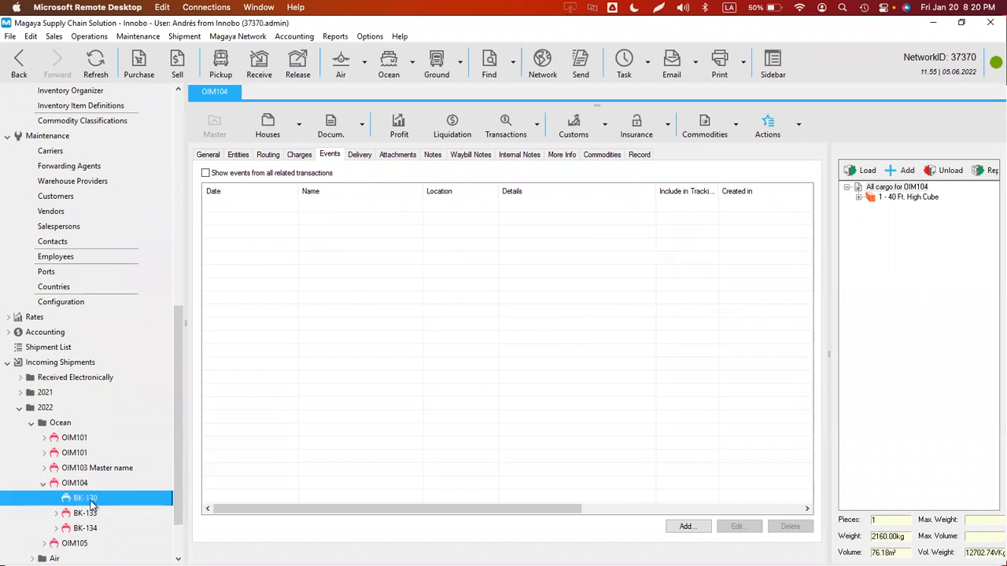
left_click(799, 129)
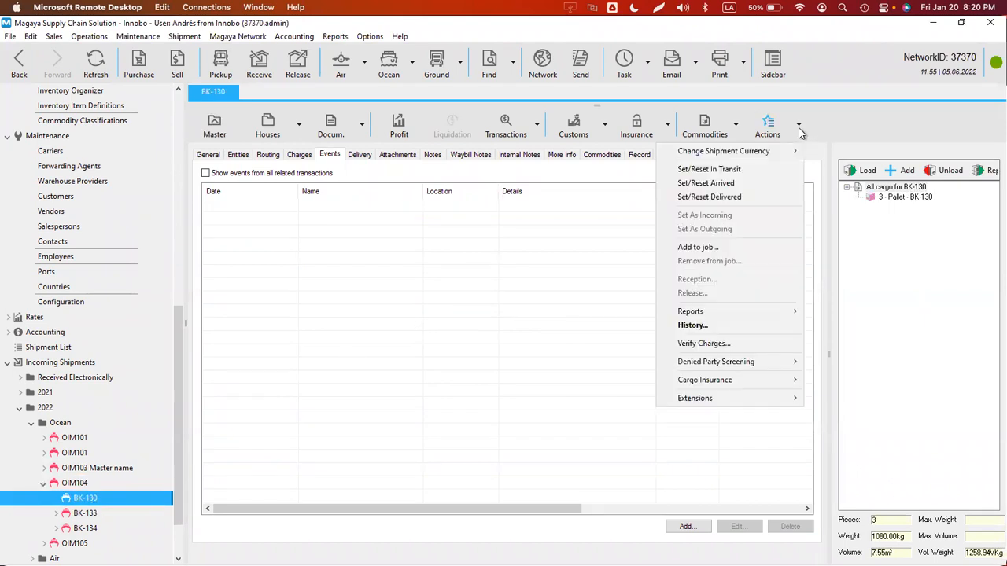
left_click(738, 168)
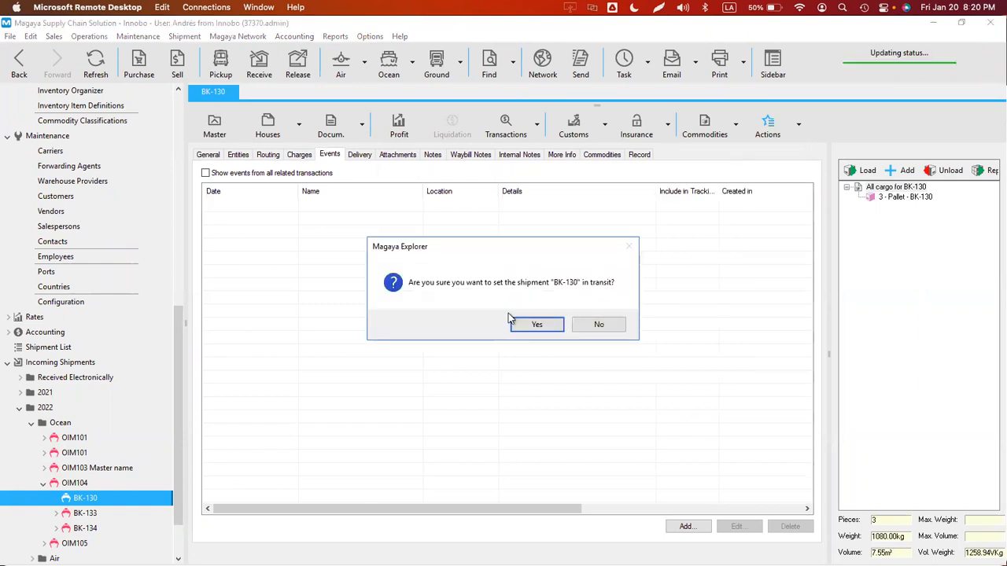
left_click(531, 324)
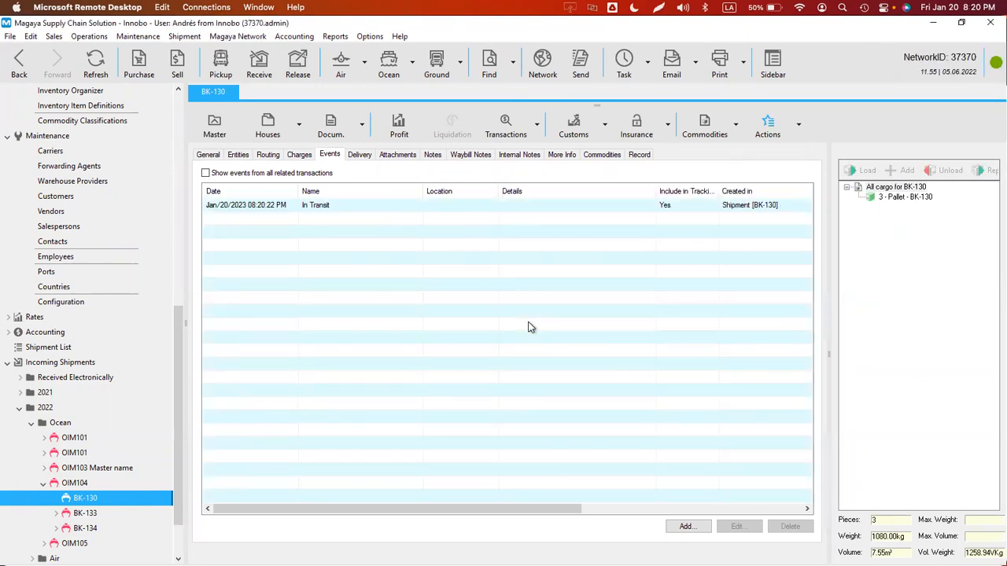
double_click(282, 208)
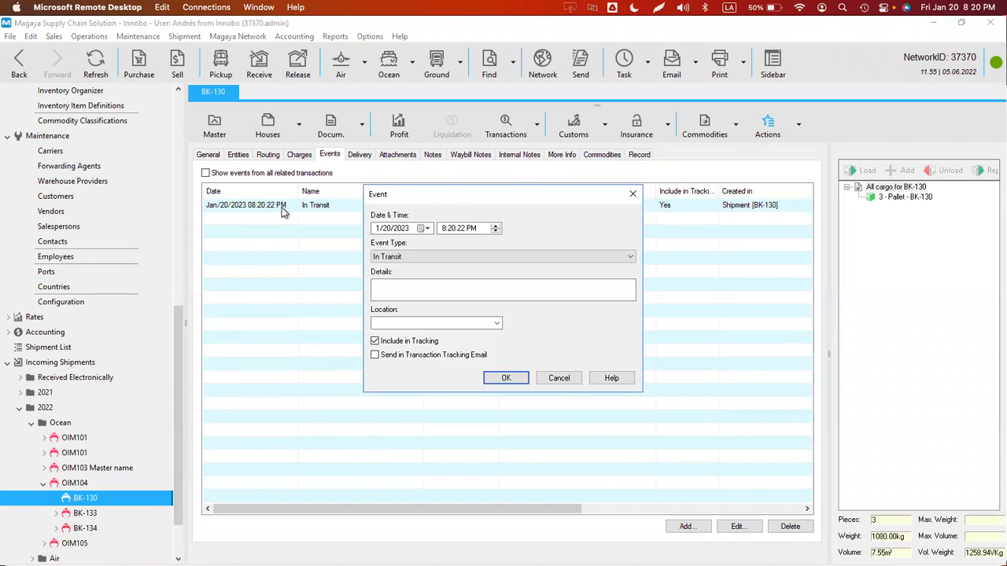
left_click(506, 378)
- Tick Send in Transaction Tracking Email on BK-130's In Transit event and save
left_click(22, 70)
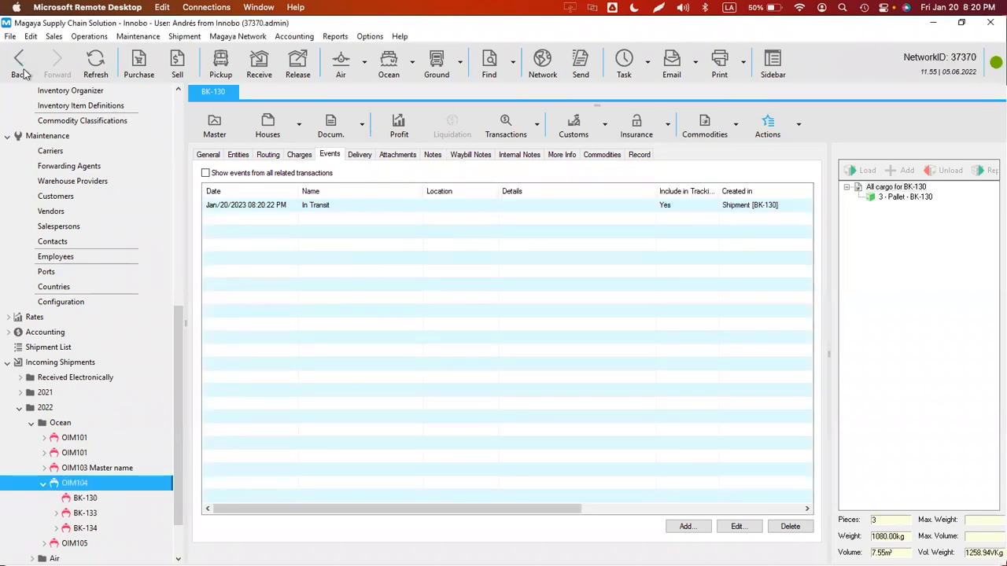
left_click(63, 70)
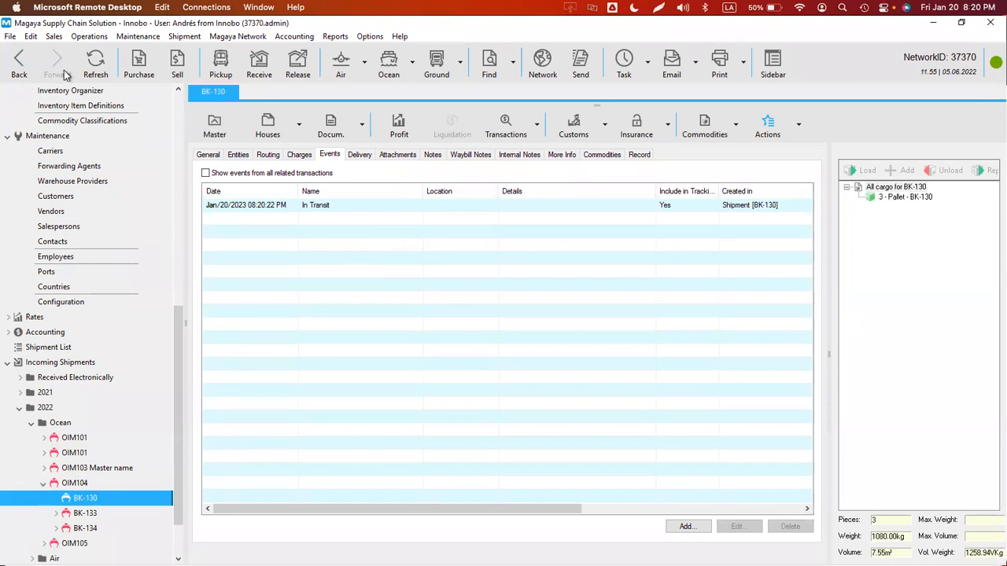
double_click(319, 206)
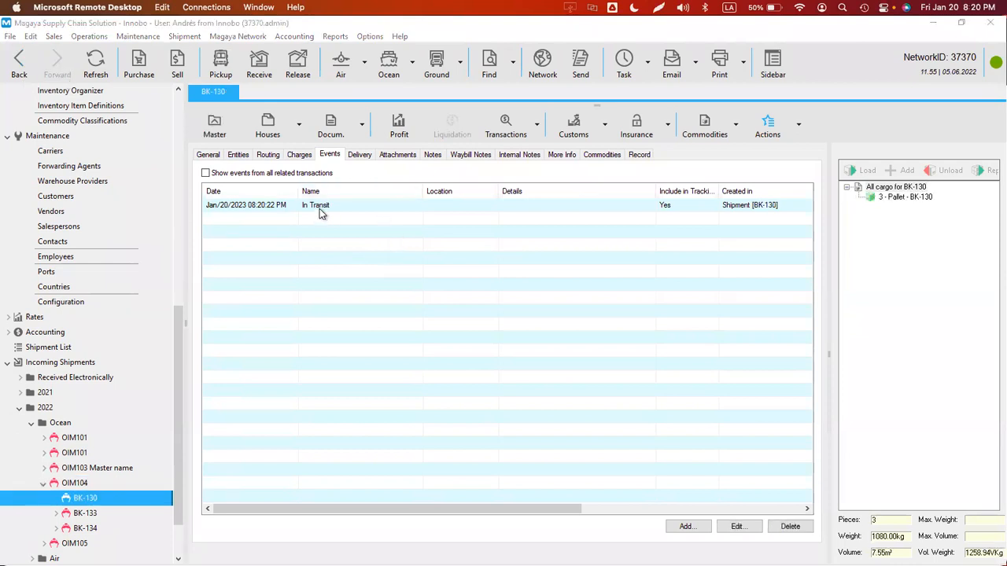
left_click(397, 358)
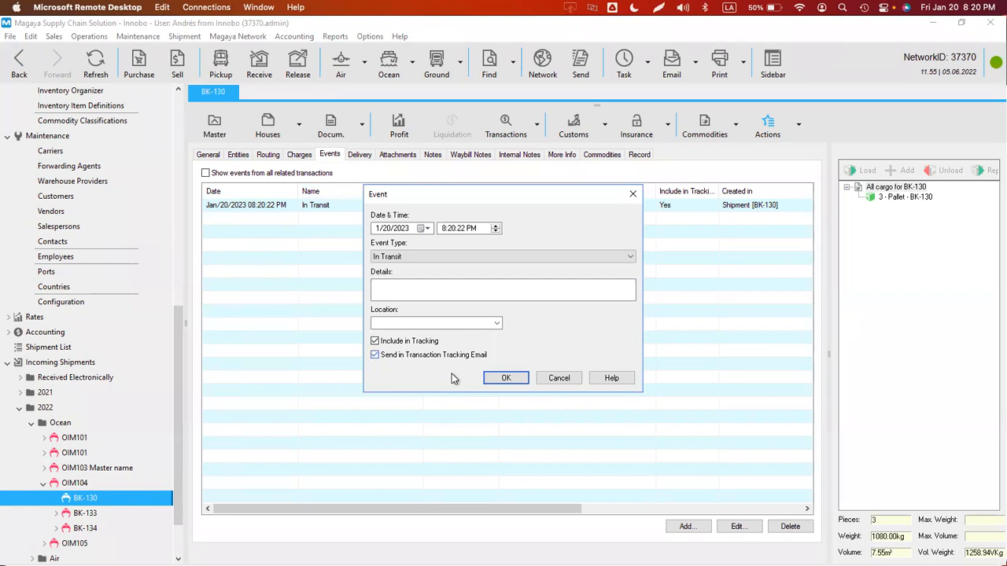
left_click(511, 379)
- Rename the In Transit event definition to 'Shipment In Transit' in Configuration > Event Definition
left_click(370, 37)
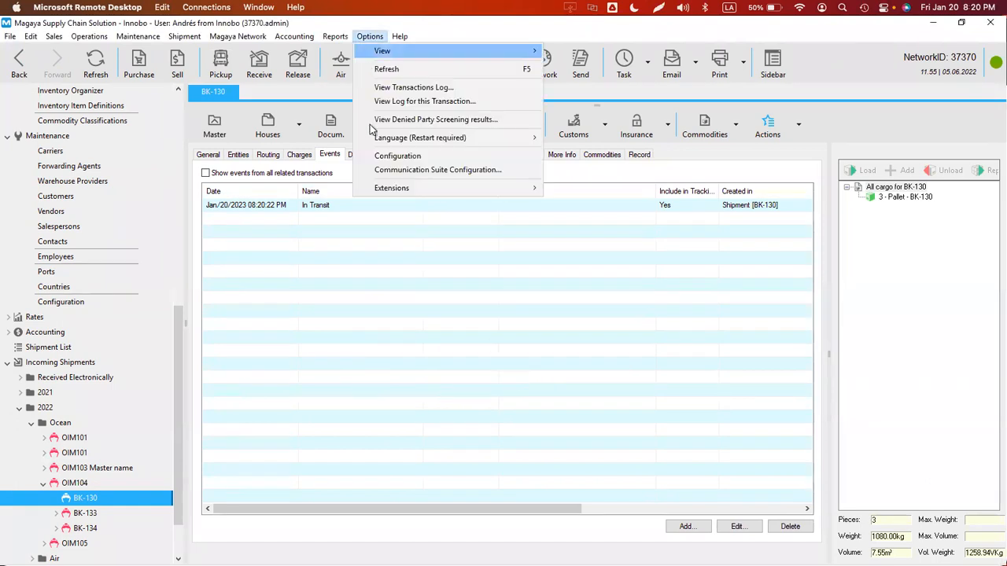
left_click(387, 154)
left_click(410, 161)
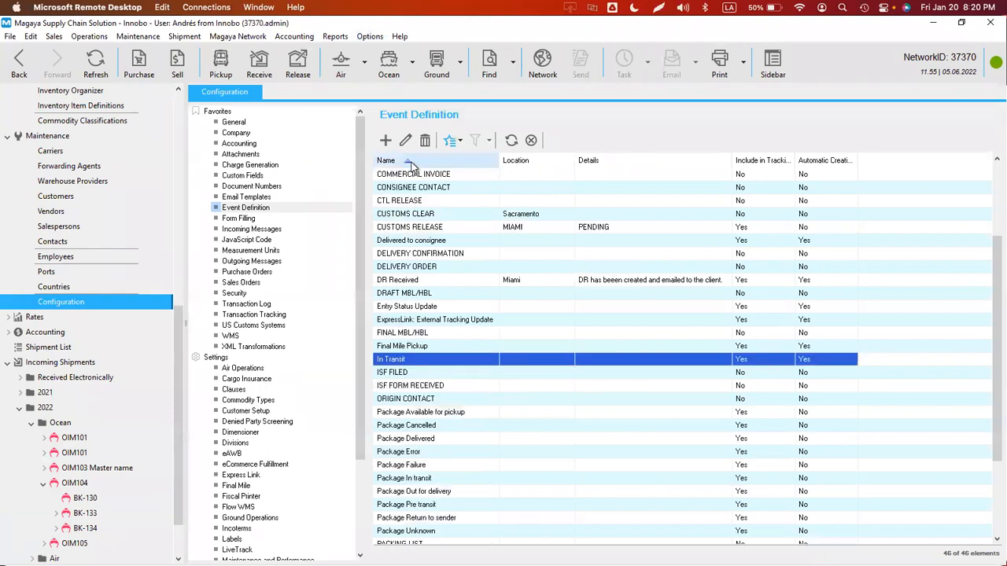
double_click(391, 358)
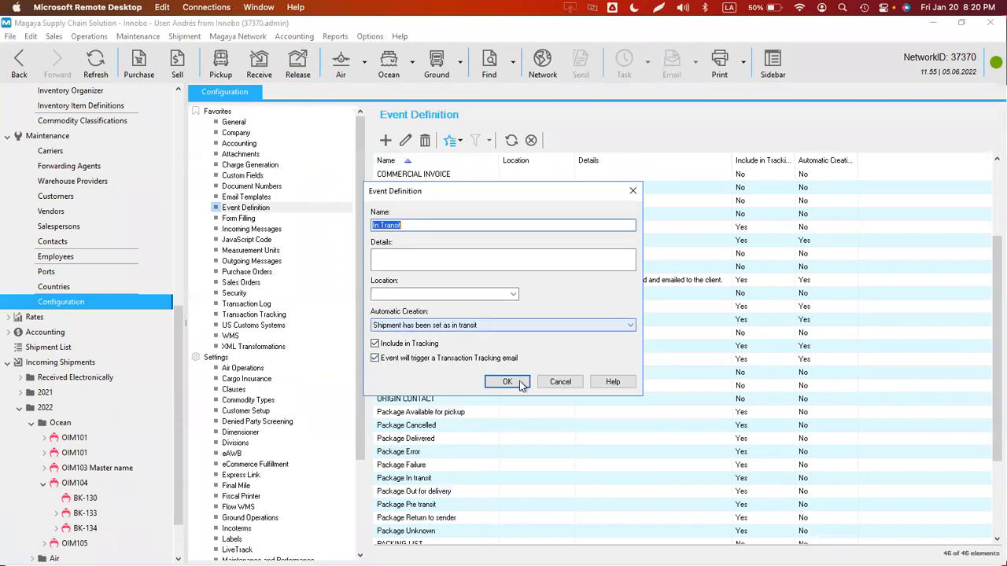
left_click(422, 226)
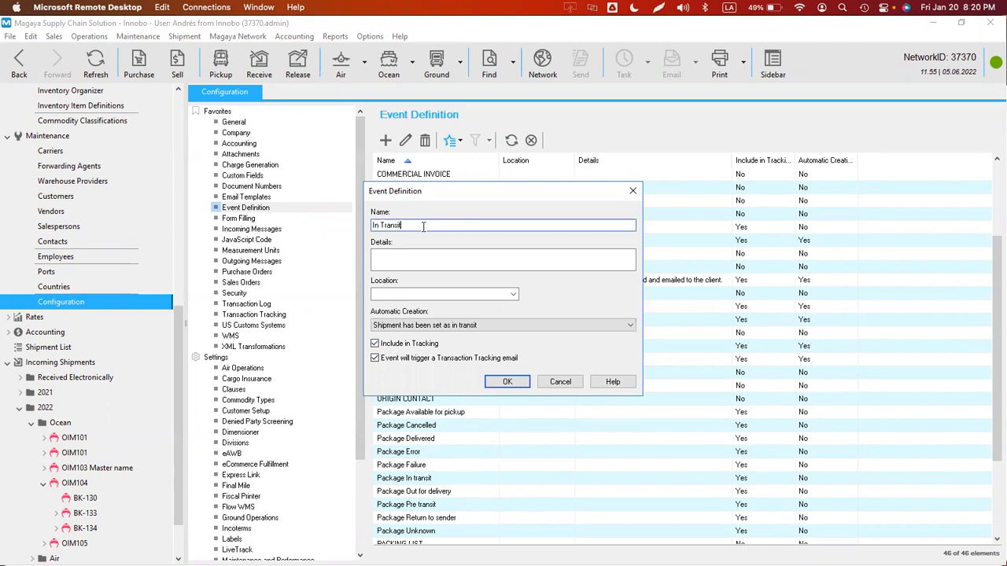
type("Shipment")
key("Return")
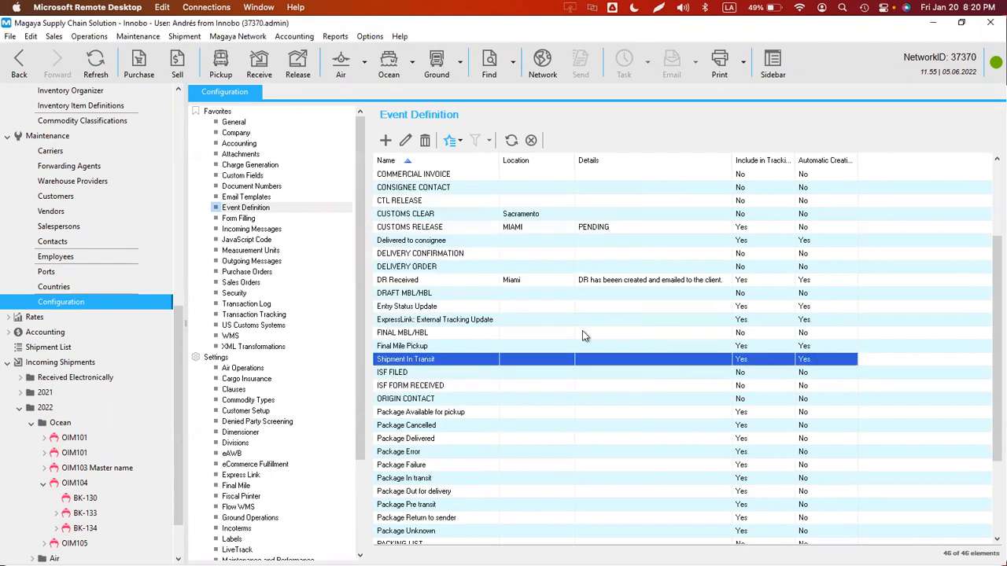
- Delete BK-130's Shipment In Transit event and reset its in-transit status via Actions
left_click(19, 73)
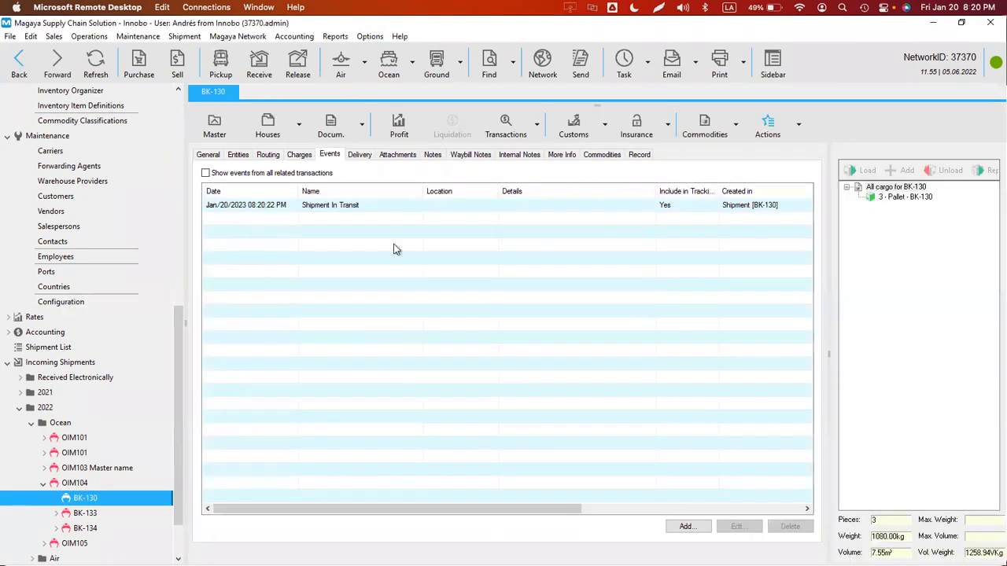
left_click(347, 206)
left_click(789, 526)
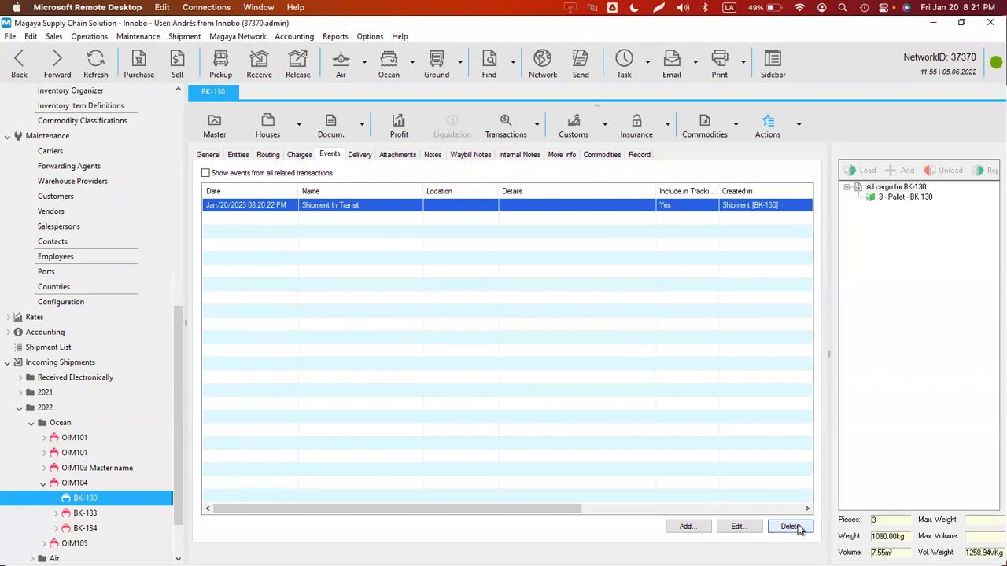
left_click(519, 322)
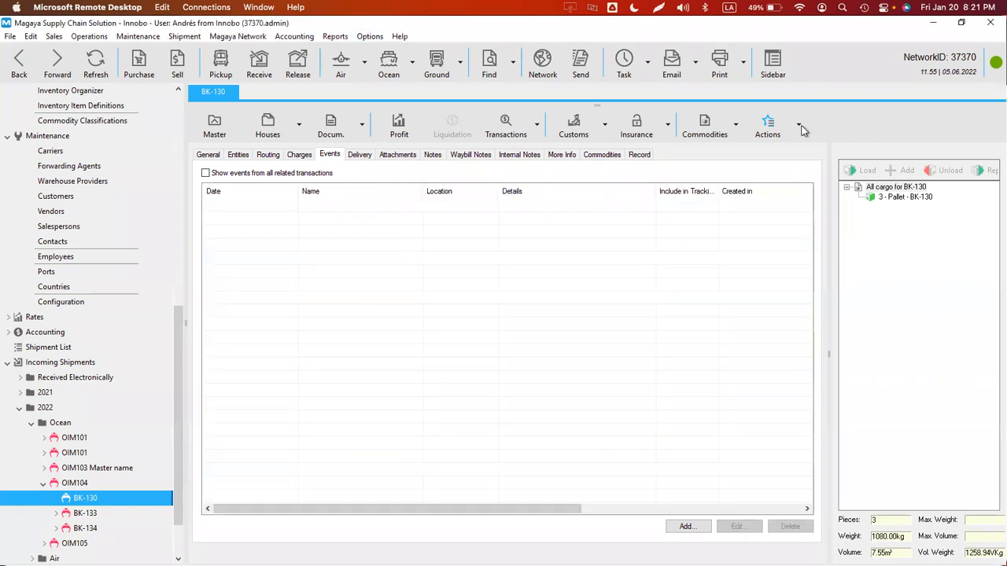
left_click(799, 126)
left_click(732, 169)
left_click(525, 324)
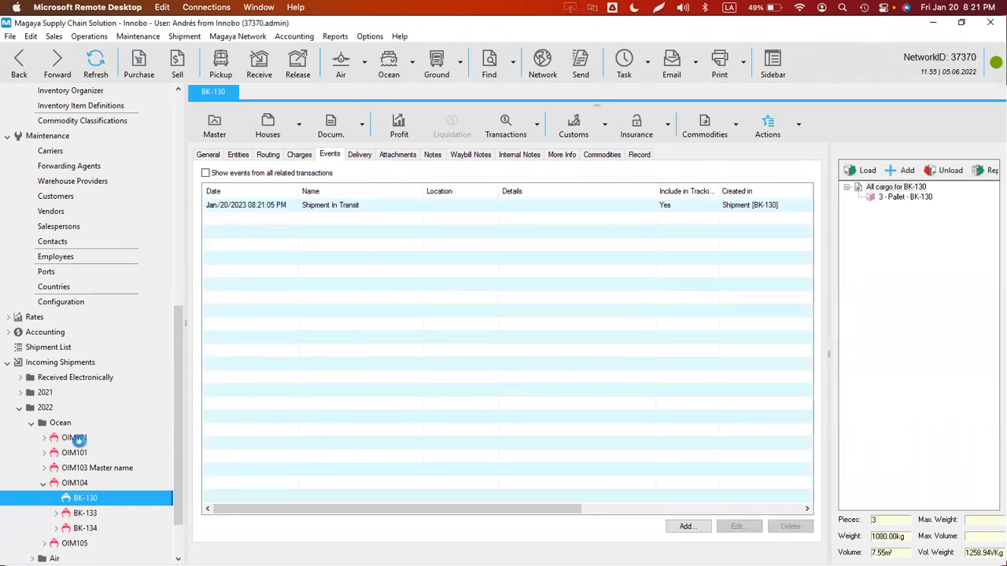
- Return to BK-130 and delete its Shipment In Transit event, confirming with Yes
left_click(74, 438)
left_click(85, 498)
left_click(799, 126)
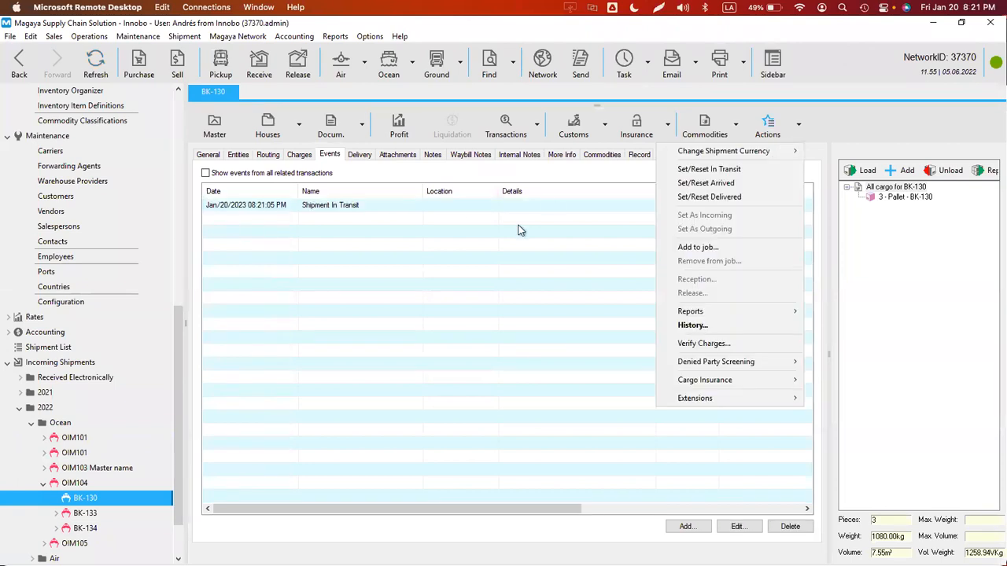
left_click(329, 204)
double_click(330, 205)
key("Escape")
left_click(358, 206)
left_click(789, 526)
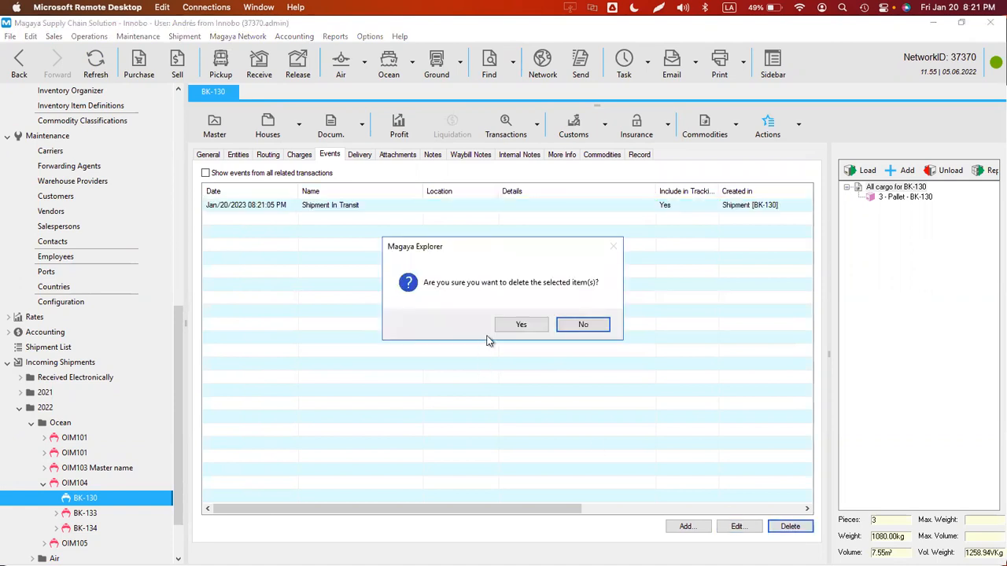
left_click(520, 325)
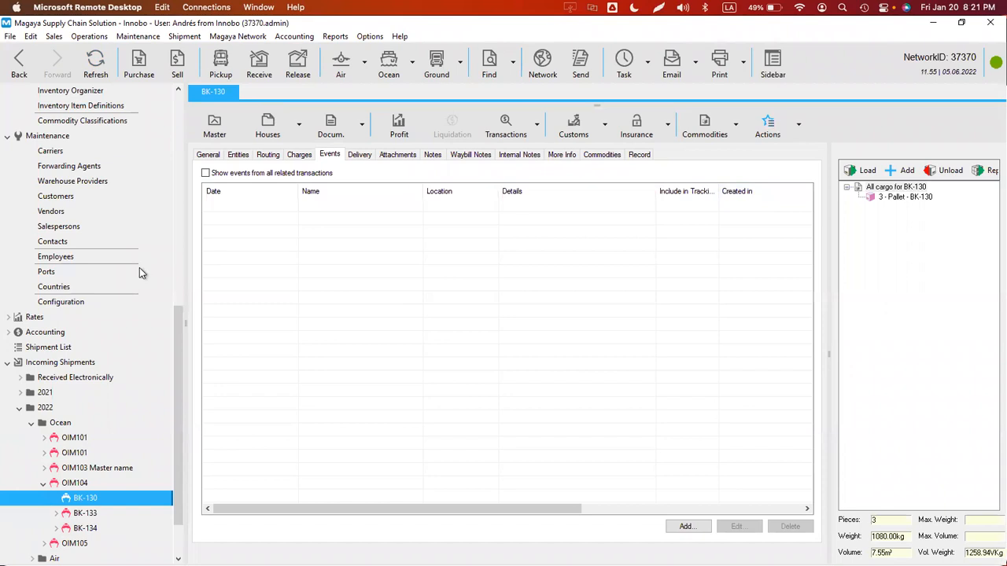
- Set BK-130 in transit via Actions and view the new Shipment In Transit event
left_click(798, 125)
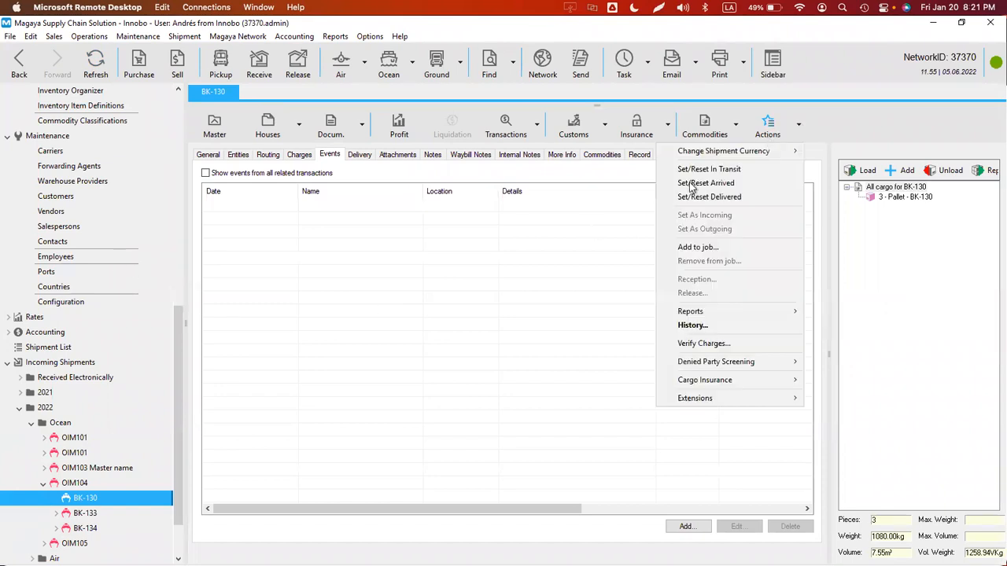
left_click(695, 178)
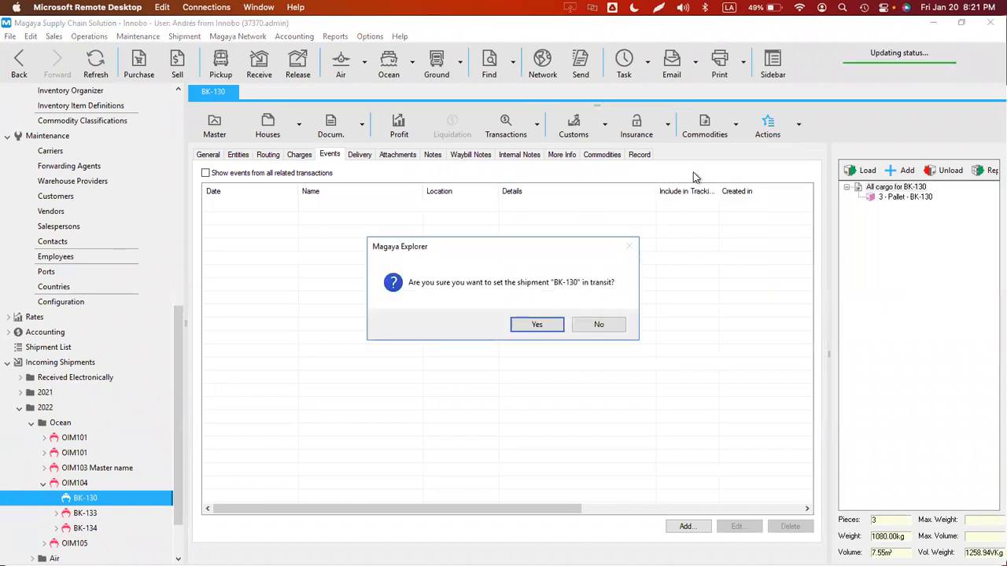
left_click(536, 324)
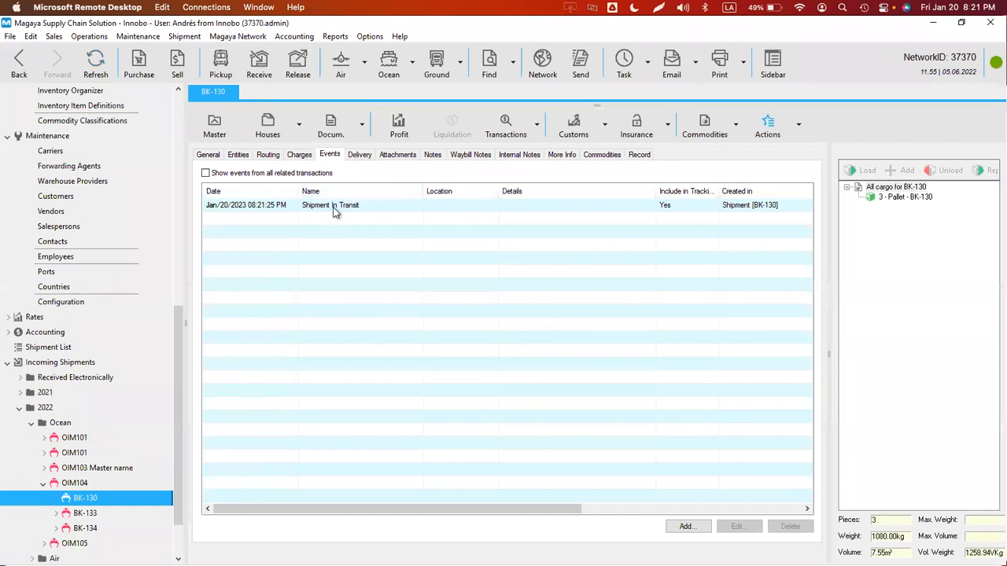
double_click(333, 211)
key("Escape")
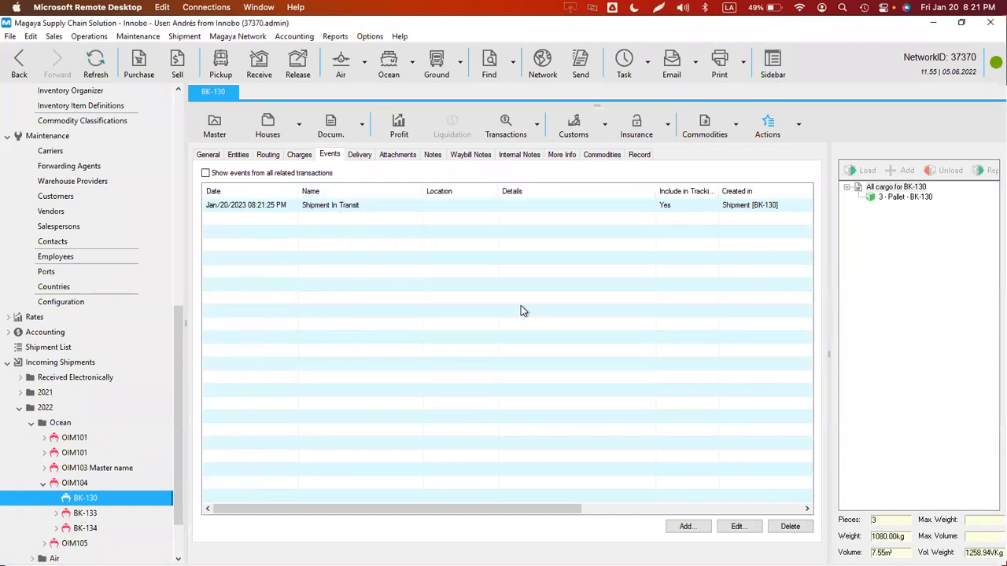
- Check the events grid column settings, then reload BK-130's events
right_click(521, 305)
left_click(571, 332)
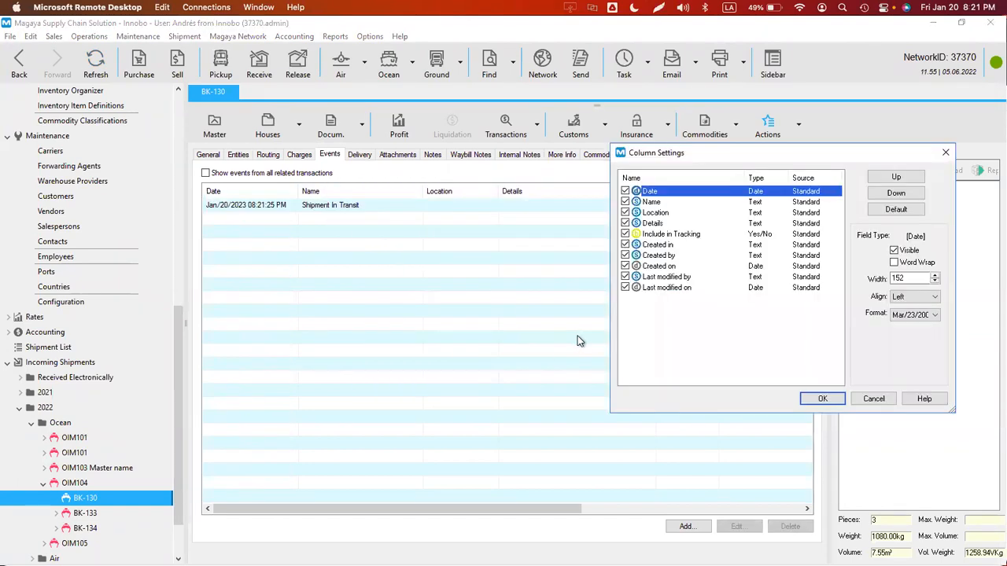
key("Escape")
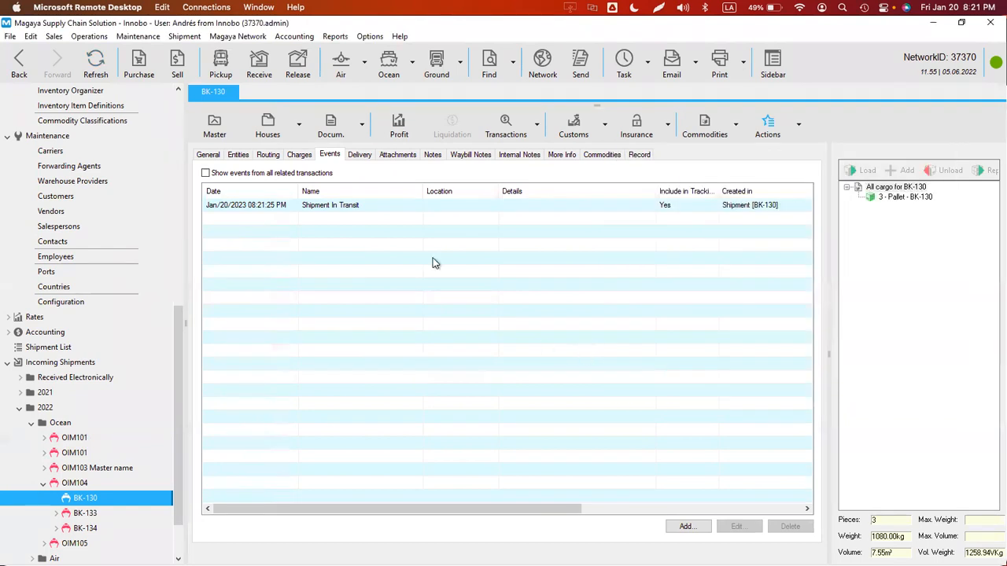
left_click(88, 72)
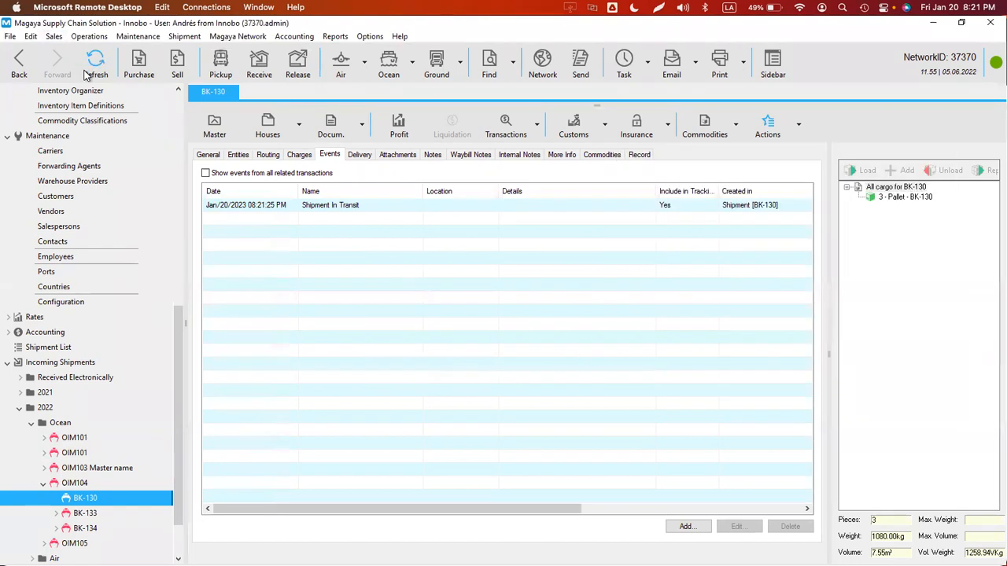
- Tick Send in Transaction Tracking Email on the Shipment In Transit event, save, and refresh
double_click(350, 206)
left_click(374, 354)
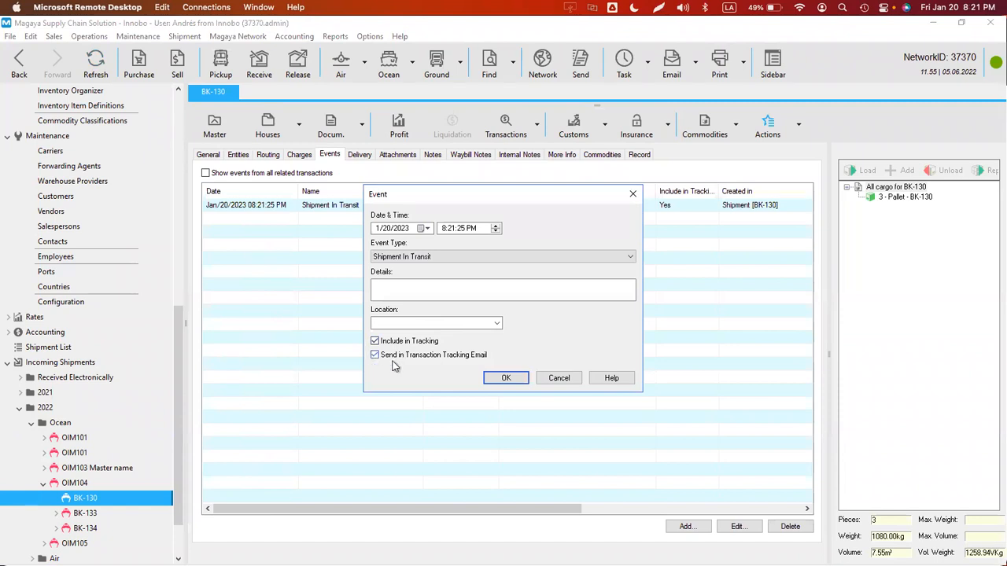
left_click(494, 379)
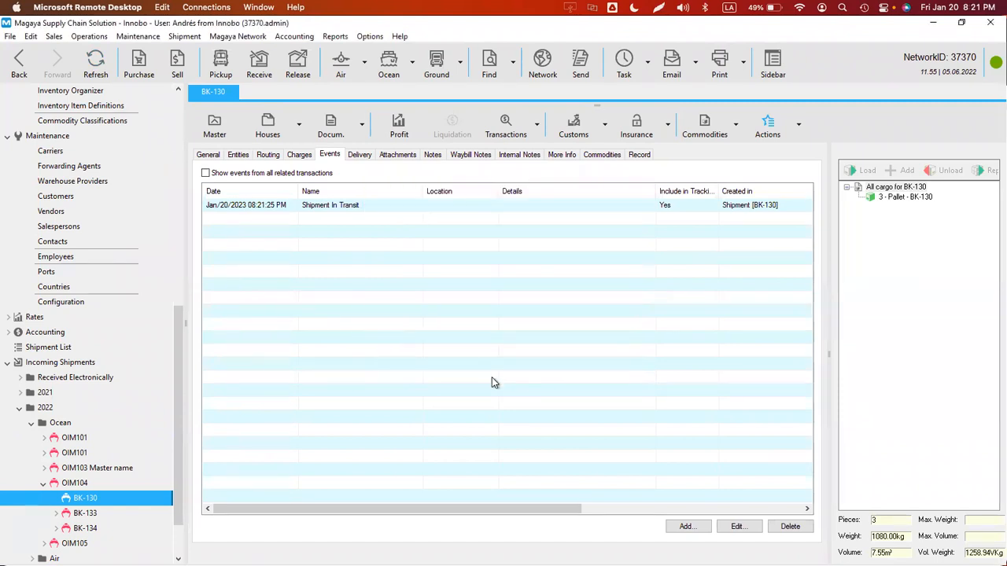
left_click(98, 66)
- Reset BK-130's in-transit status, delete the in-transit event, and refresh the shipment
left_click(798, 124)
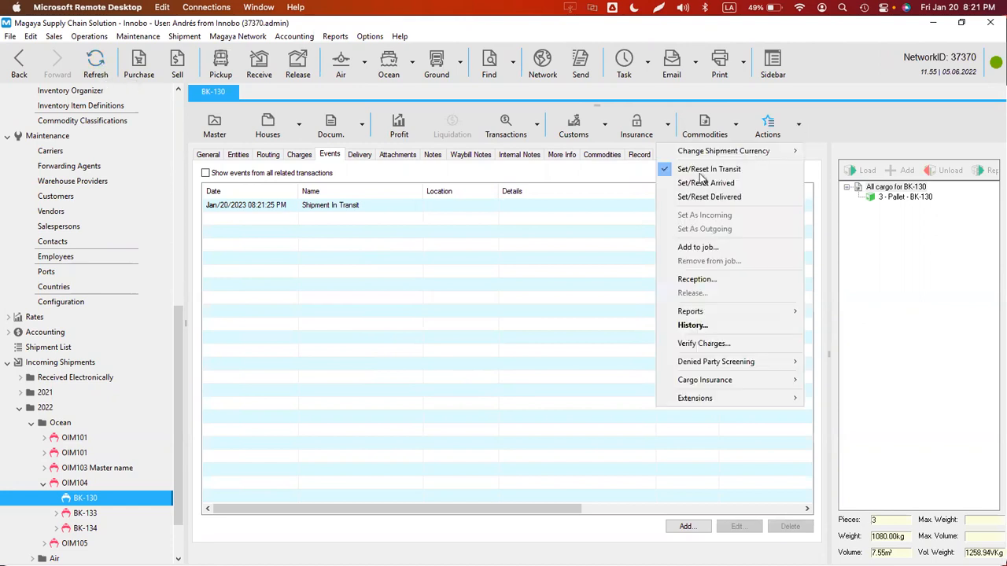
left_click(700, 168)
left_click(552, 325)
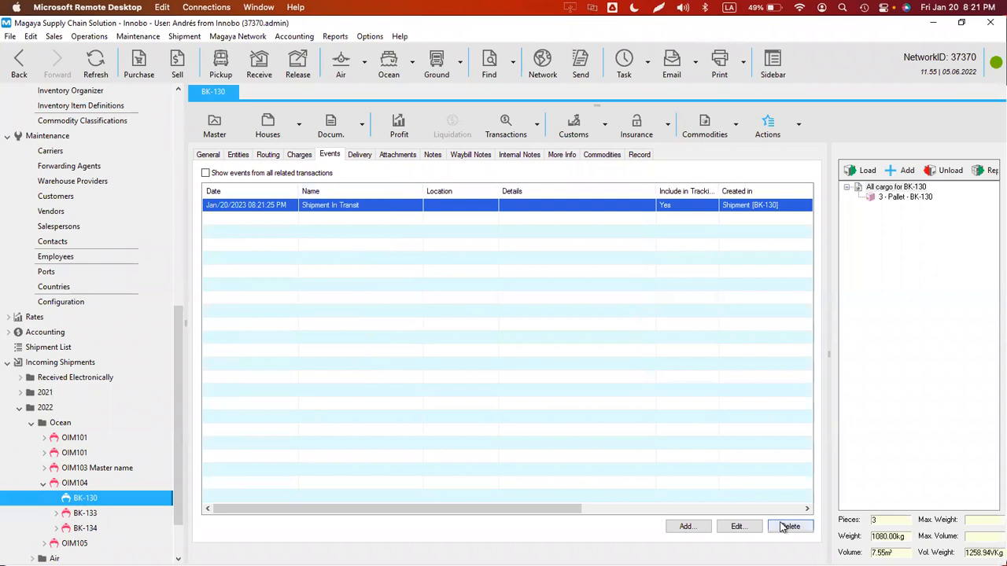
left_click(789, 526)
left_click(516, 325)
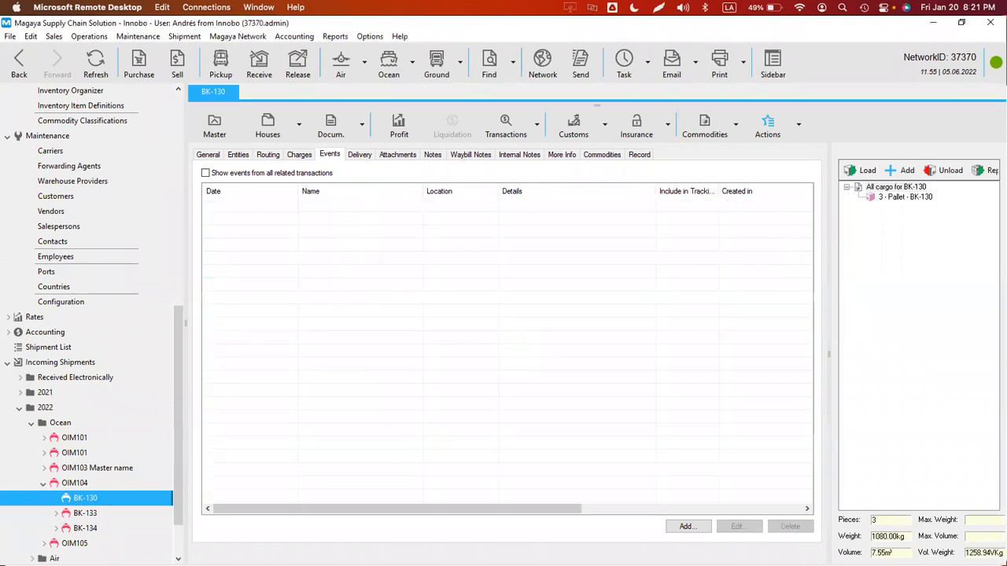
left_click(98, 66)
- Set BK-130 in transit again, view the new Shipment In Transit event, then delete it
left_click(799, 126)
left_click(685, 168)
left_click(537, 325)
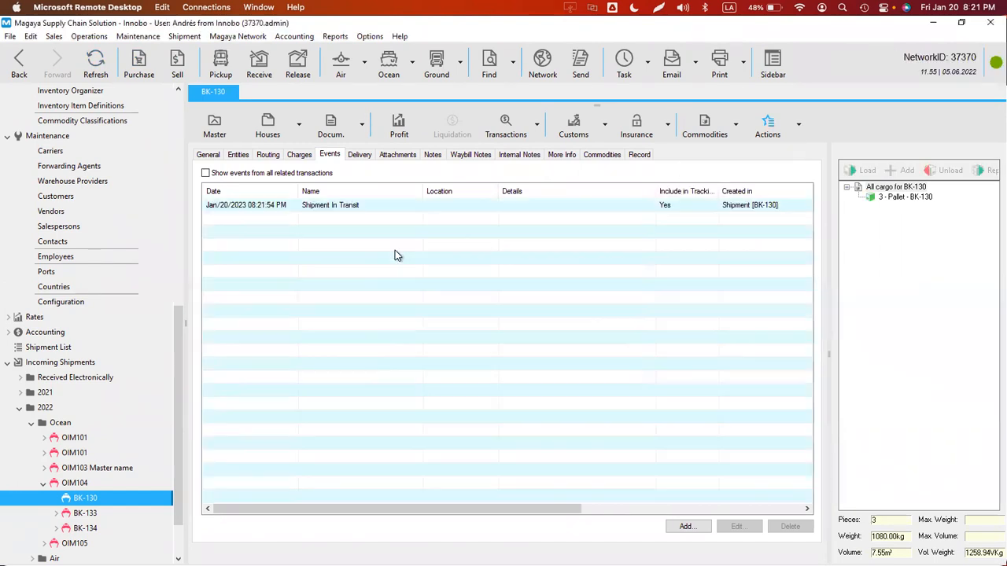
double_click(329, 208)
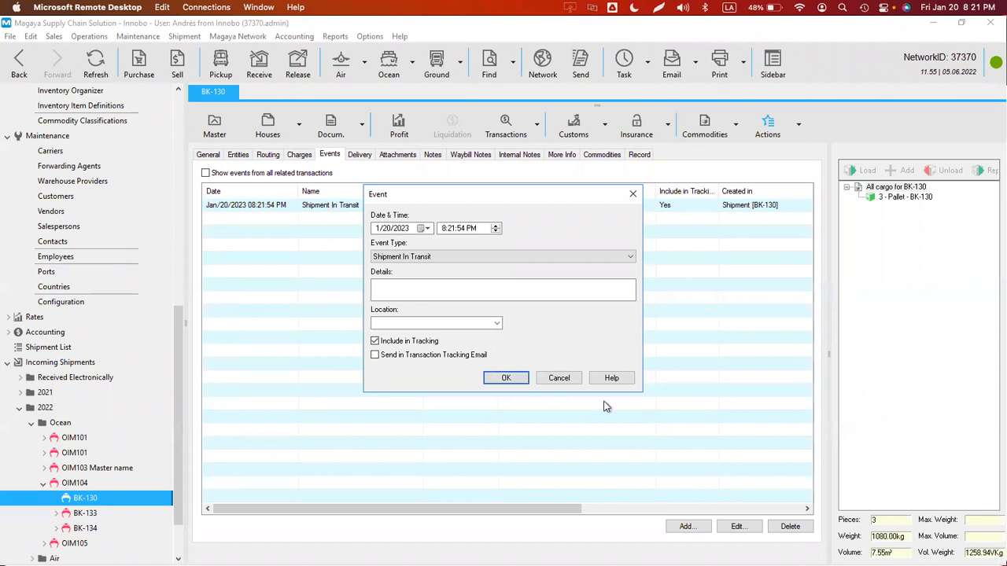
left_click(557, 379)
left_click(560, 207)
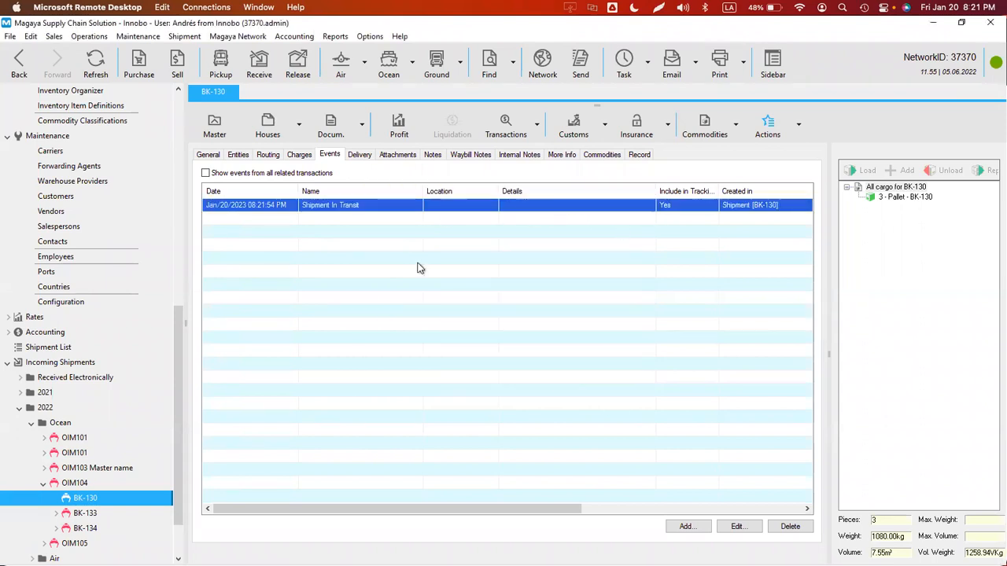
left_click(790, 526)
left_click(526, 325)
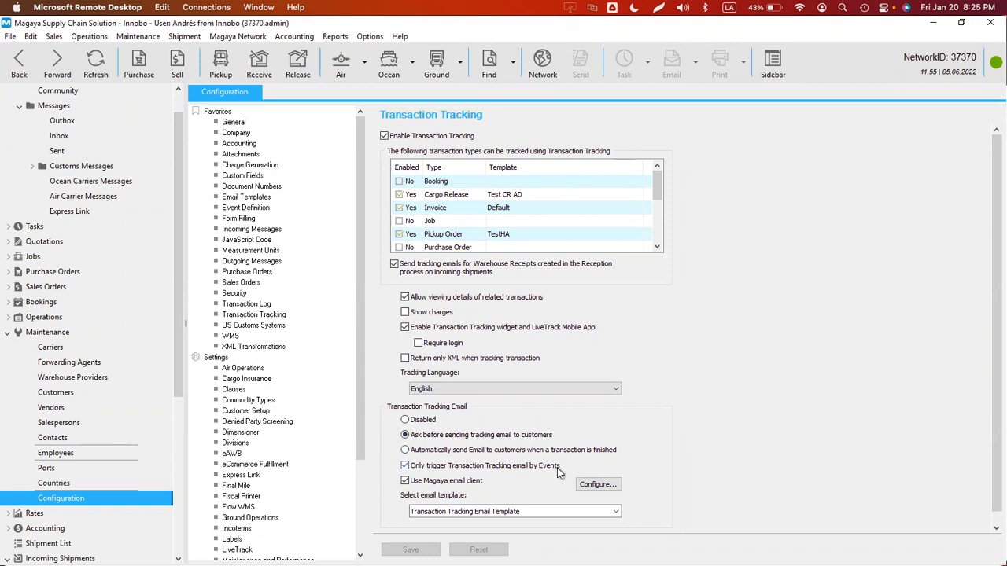
- Confirm the In Transit SH definition keeps its tracking email trigger, then show Transaction Tracking settings
left_click(244, 209)
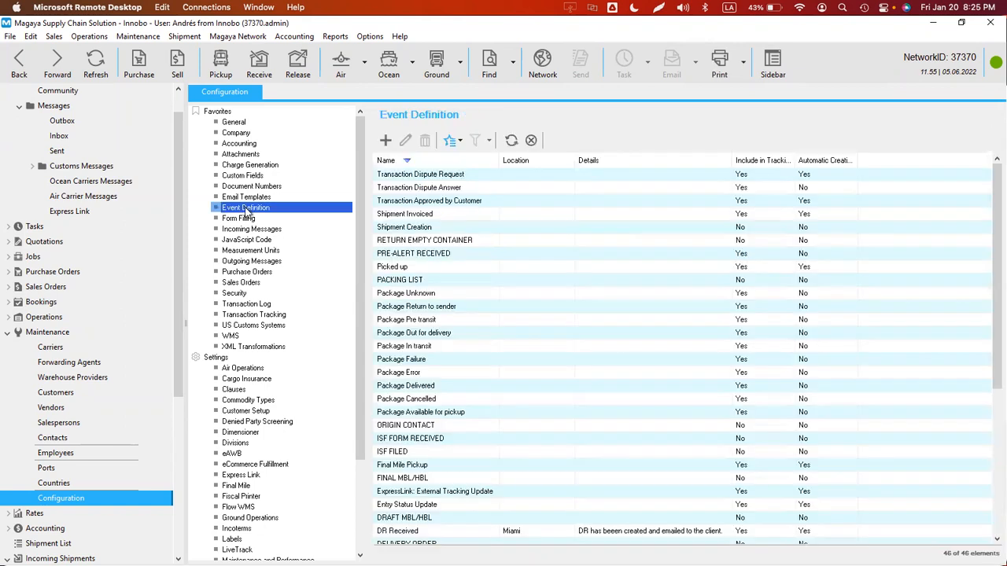
left_click(405, 161)
left_click(407, 203)
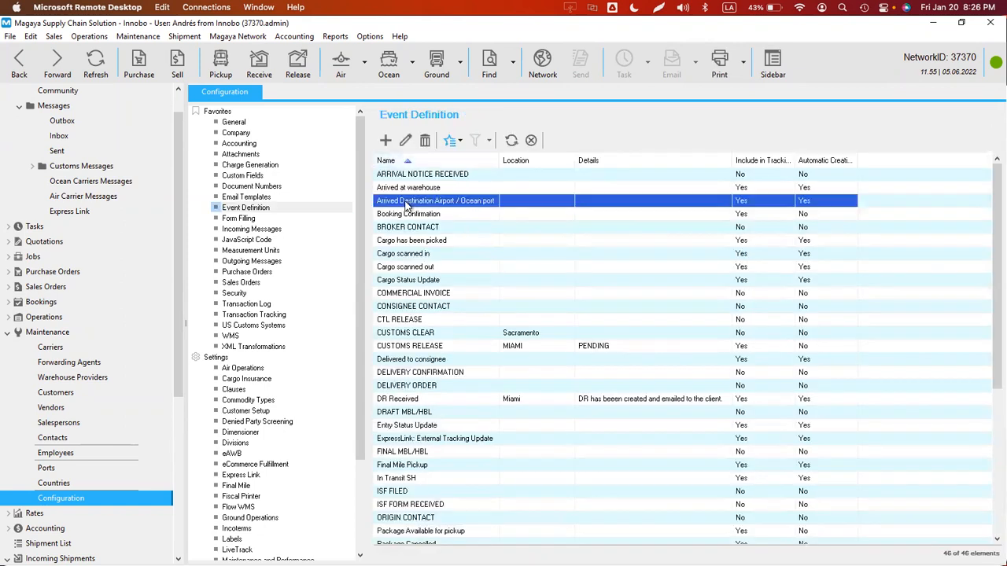
key("i")
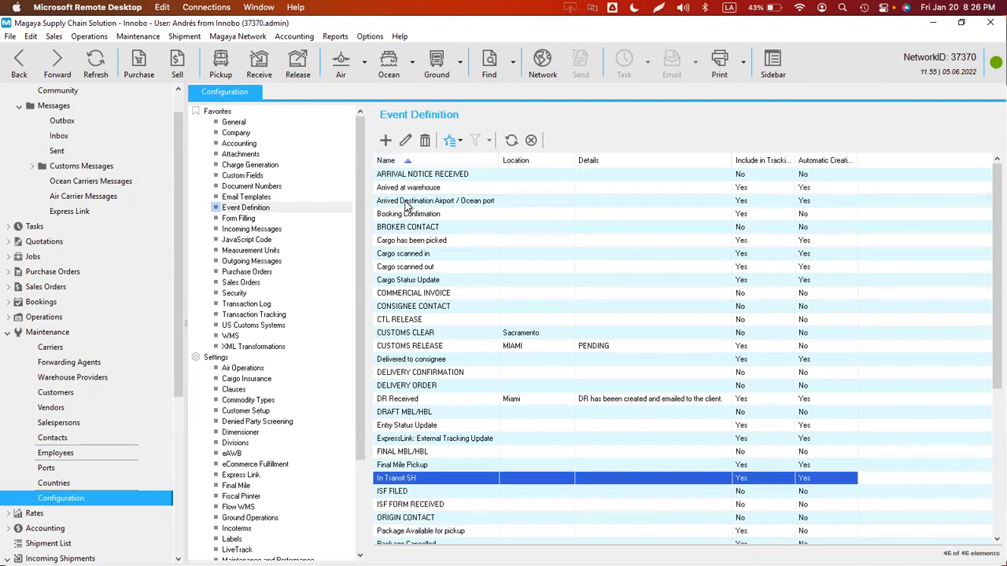
double_click(395, 482)
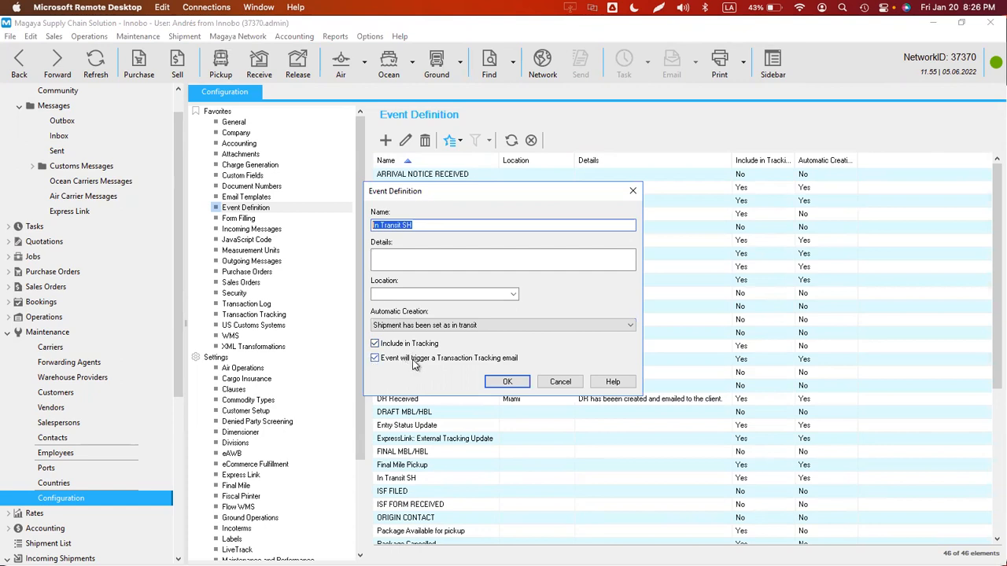
left_click(510, 383)
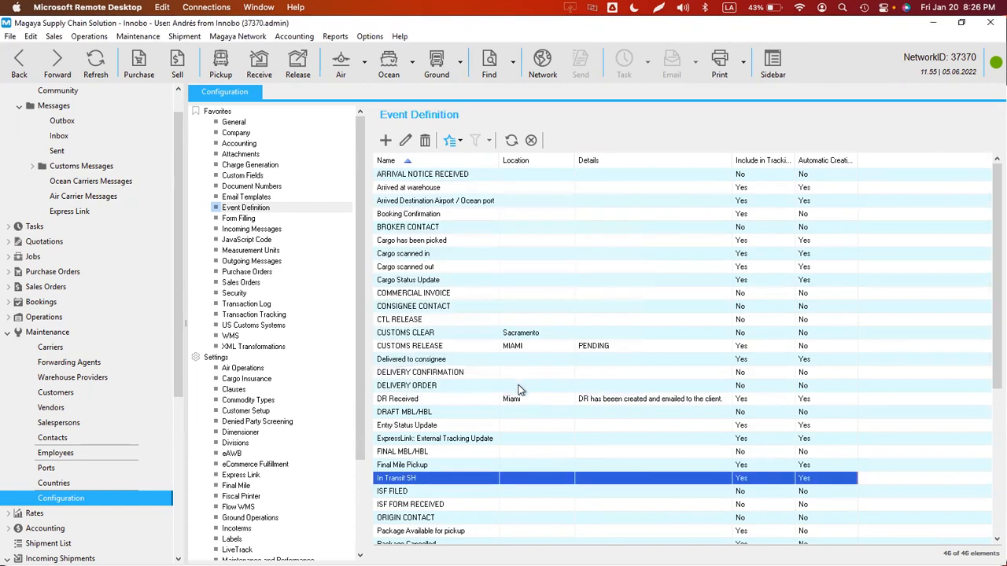
left_click(256, 315)
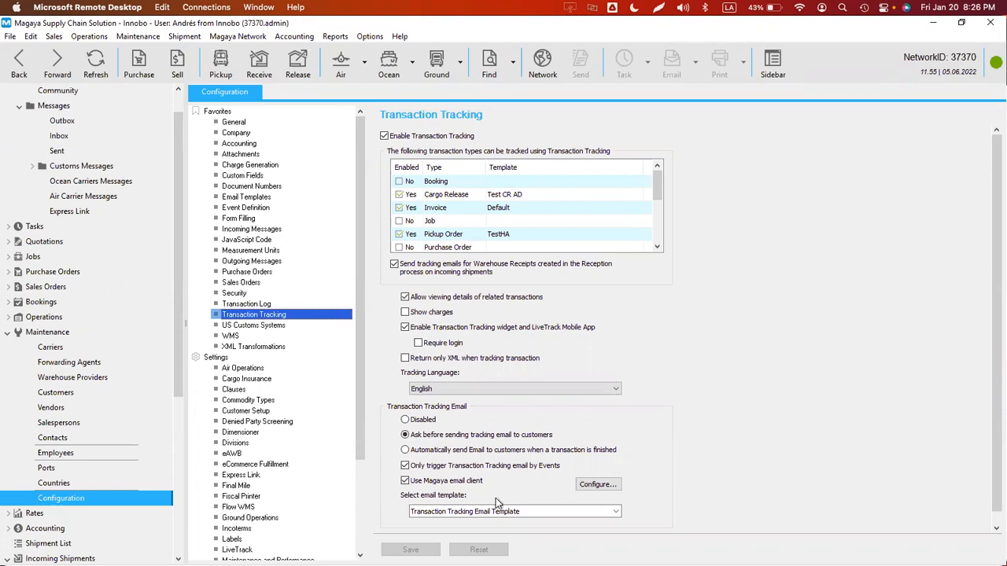
left_click(445, 451)
left_click(437, 438)
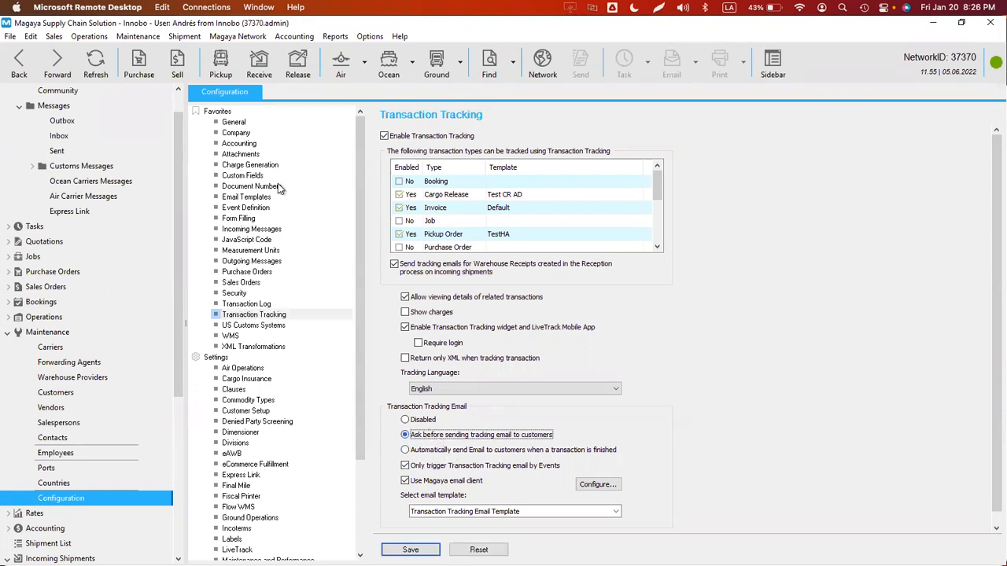
left_click(226, 37)
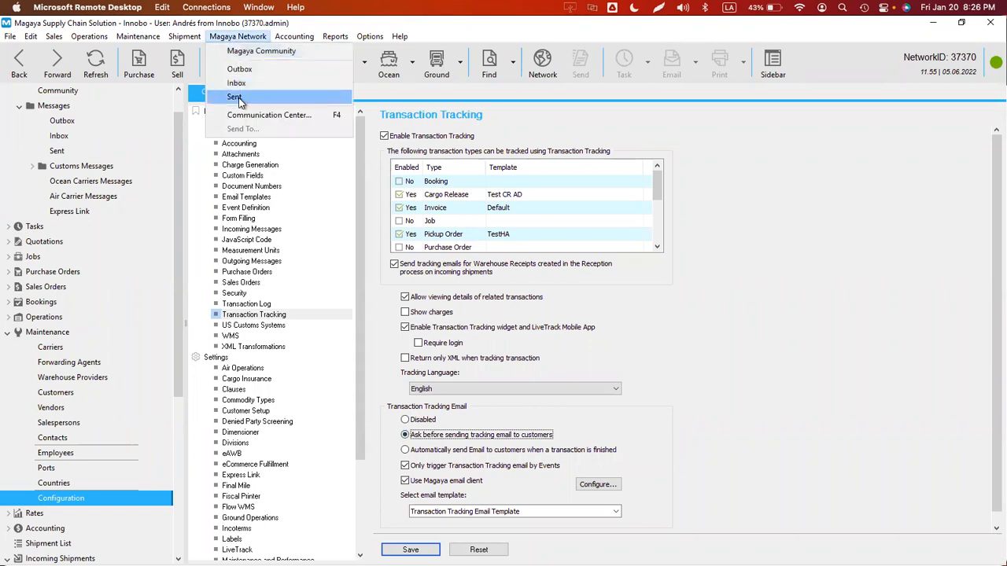
left_click(235, 97)
left_click(543, 325)
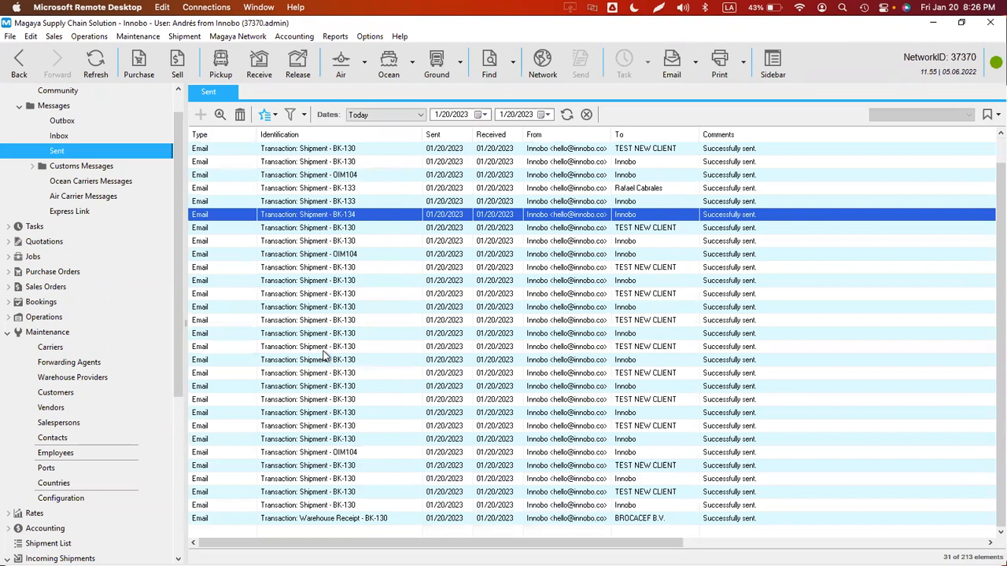
left_click(19, 69)
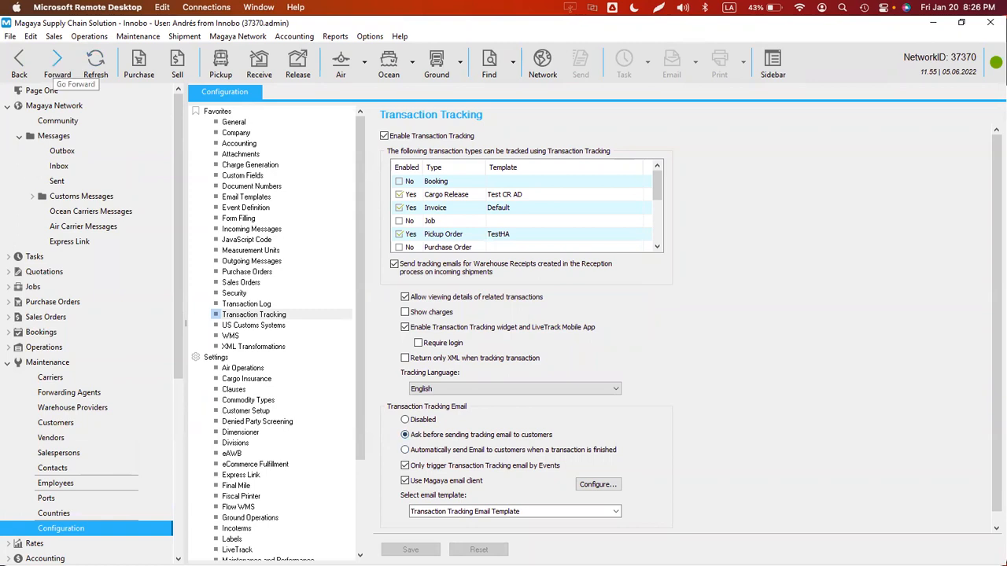
left_click(174, 487)
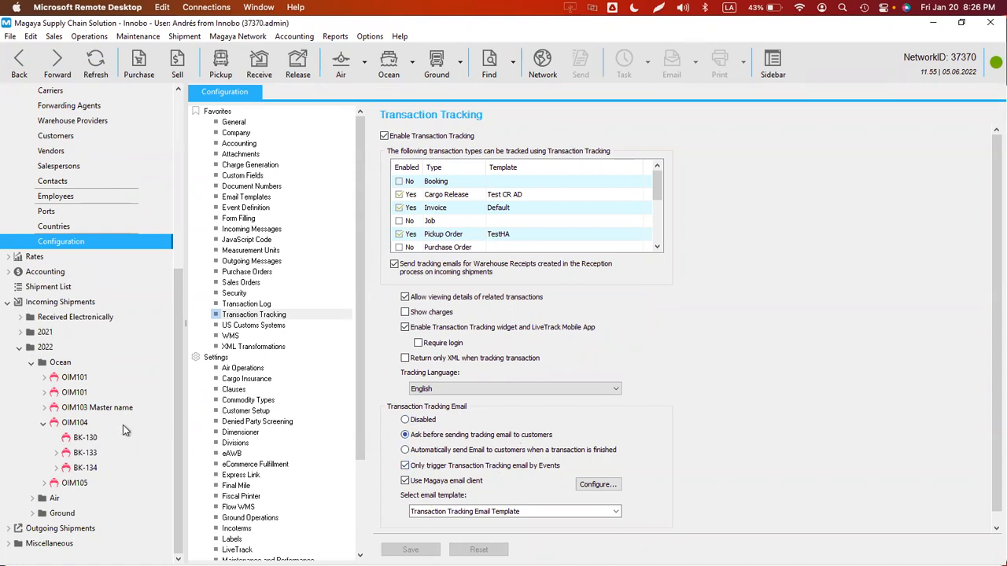
- Open BK-130, reset its in-transit status, and delete the existing In Transit SH event
left_click(85, 437)
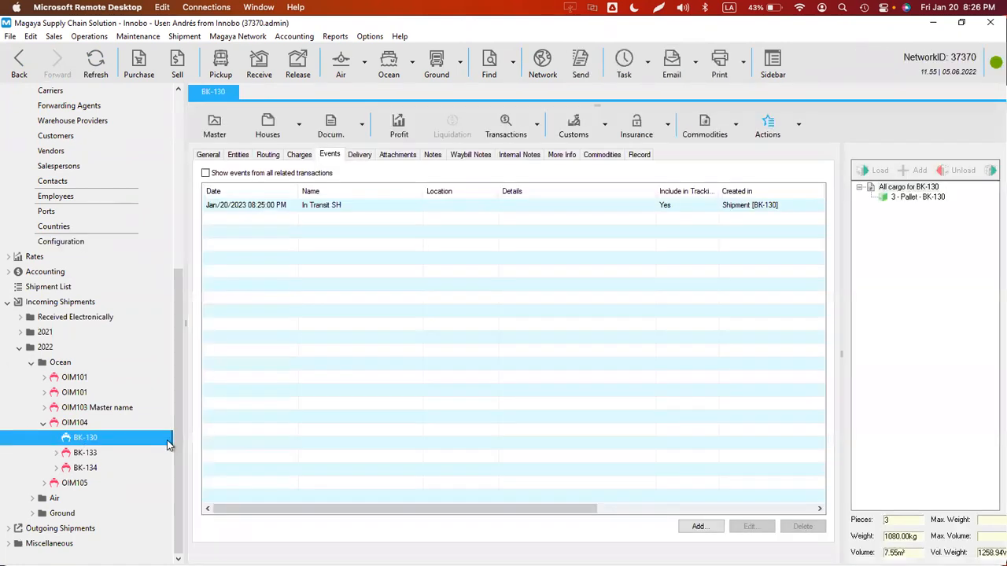
left_click(799, 123)
left_click(711, 171)
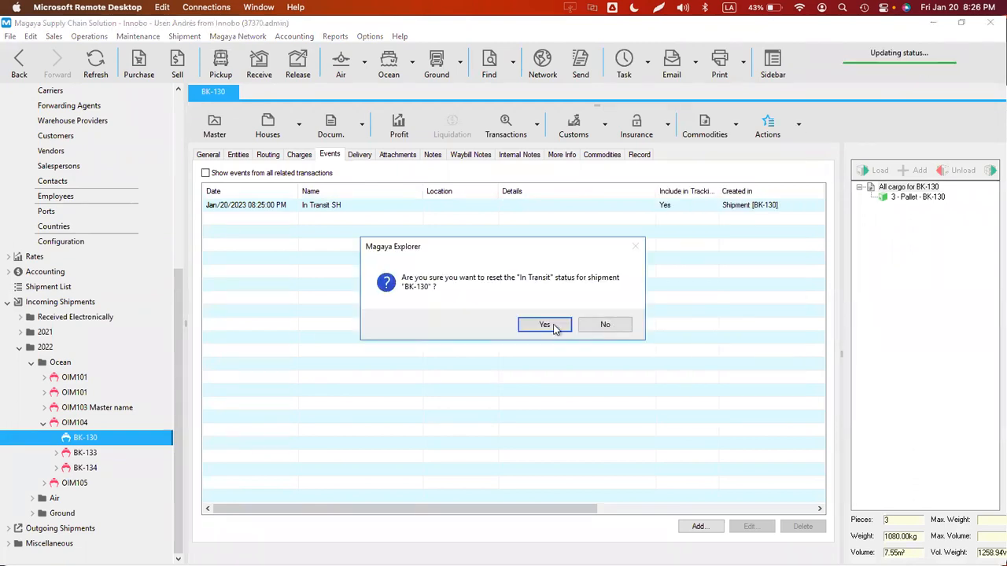
left_click(543, 326)
left_click(345, 206)
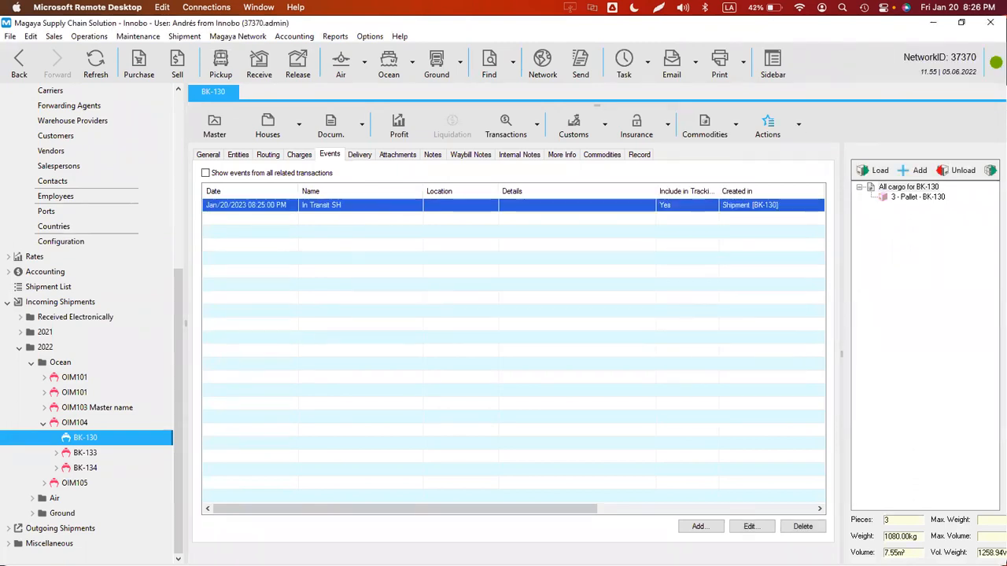
left_click(801, 527)
left_click(533, 326)
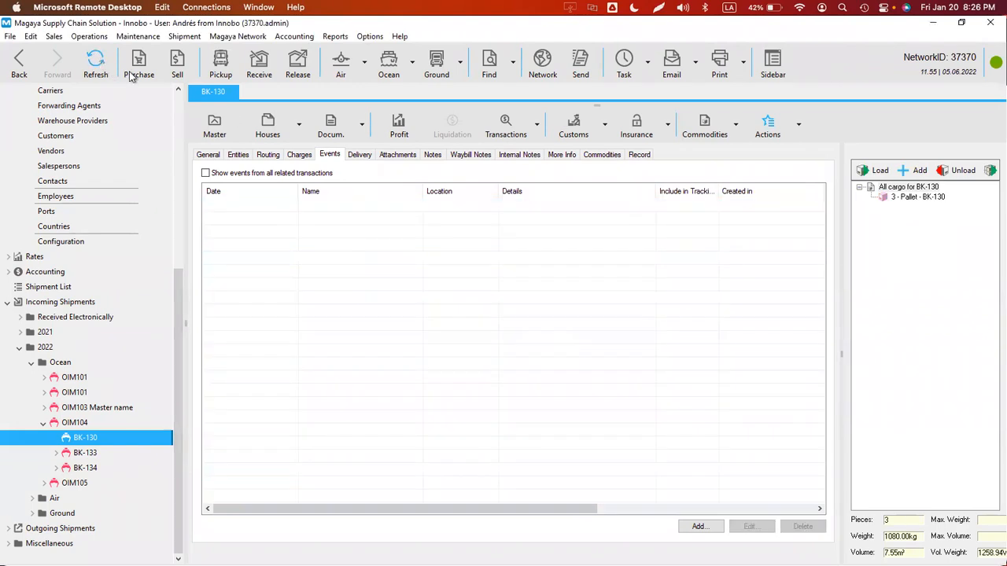
- Set BK-130 in transit to record a fresh In Transit SH event, then go Back
left_click(798, 123)
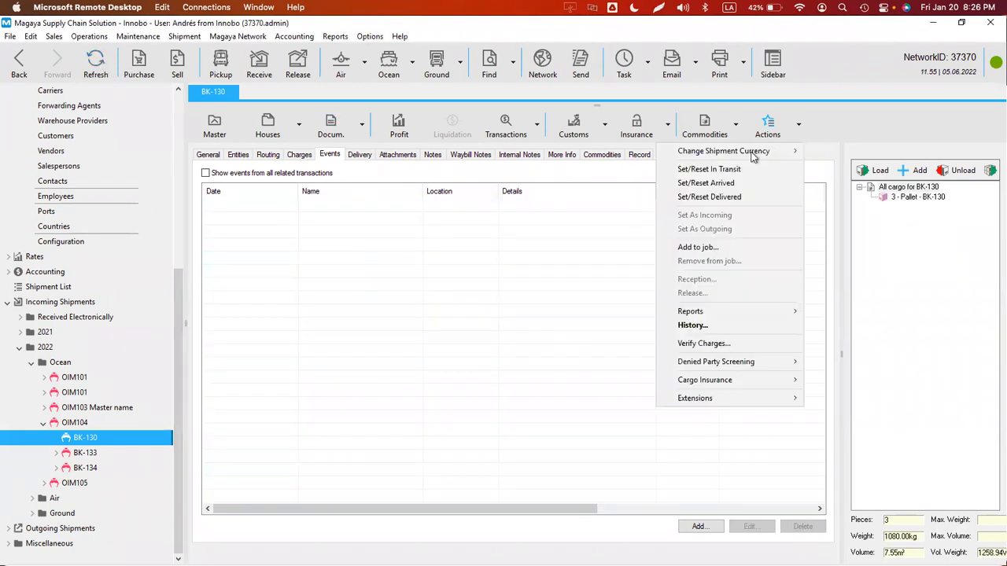
left_click(721, 170)
left_click(541, 325)
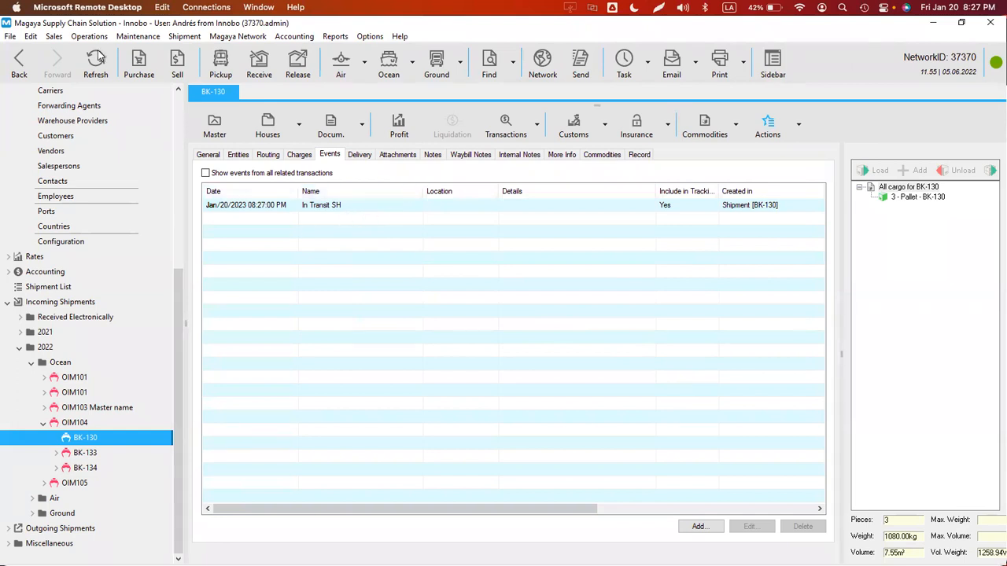
left_click(19, 63)
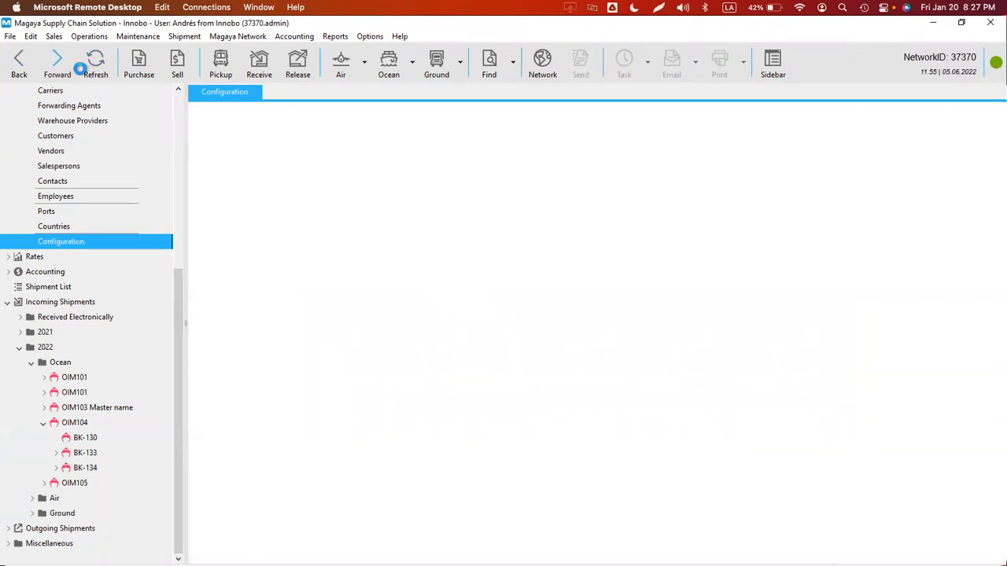
- Open the Magaya Network Sent messages list and refresh it to show new emails
left_click(74, 66)
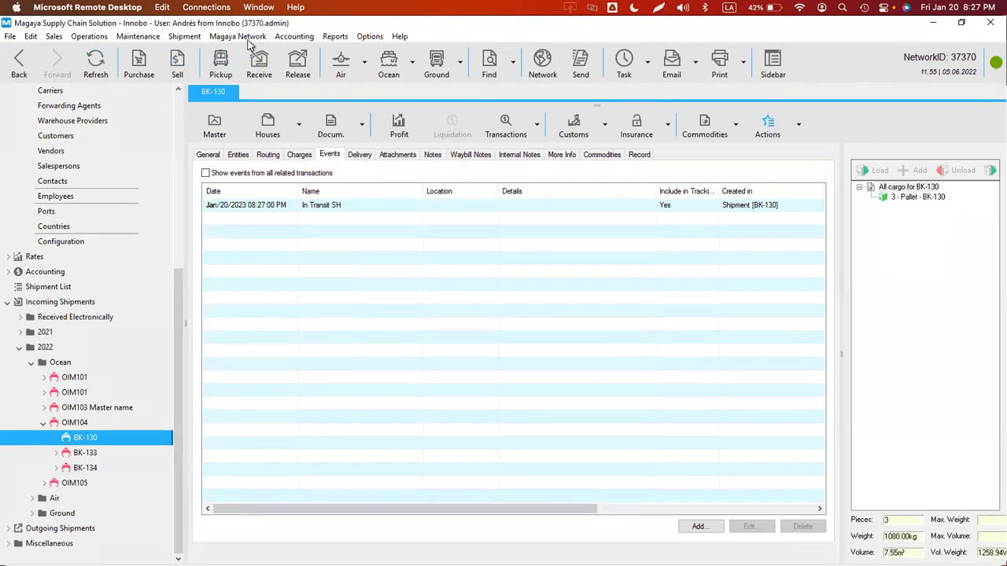
left_click(177, 39)
mouse_move(147, 40)
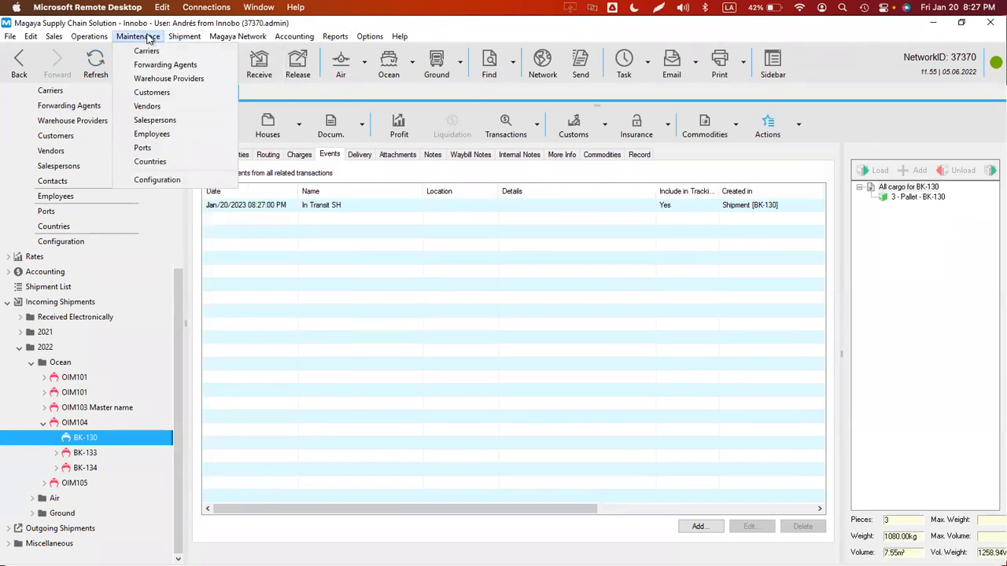
mouse_move(236, 39)
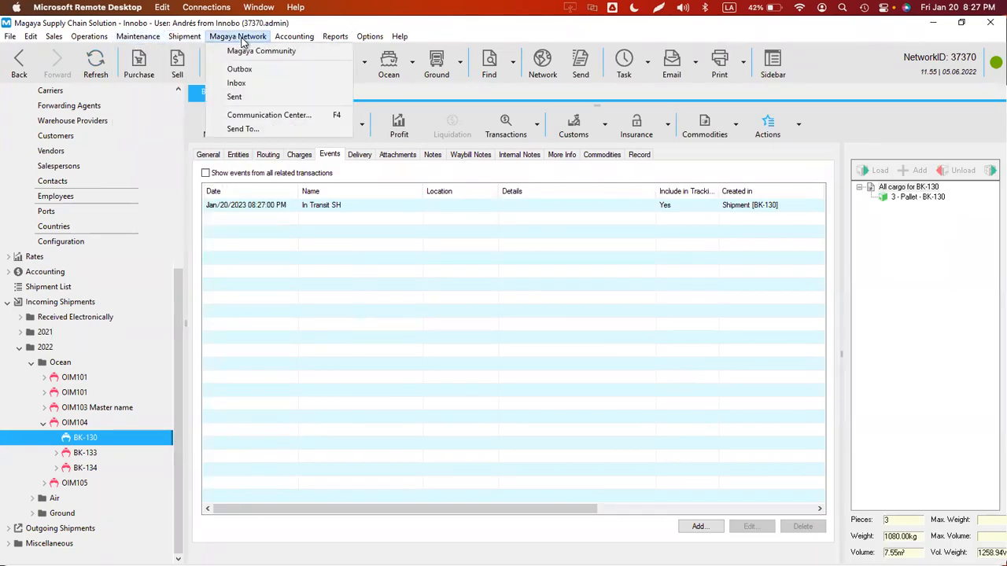
left_click(241, 100)
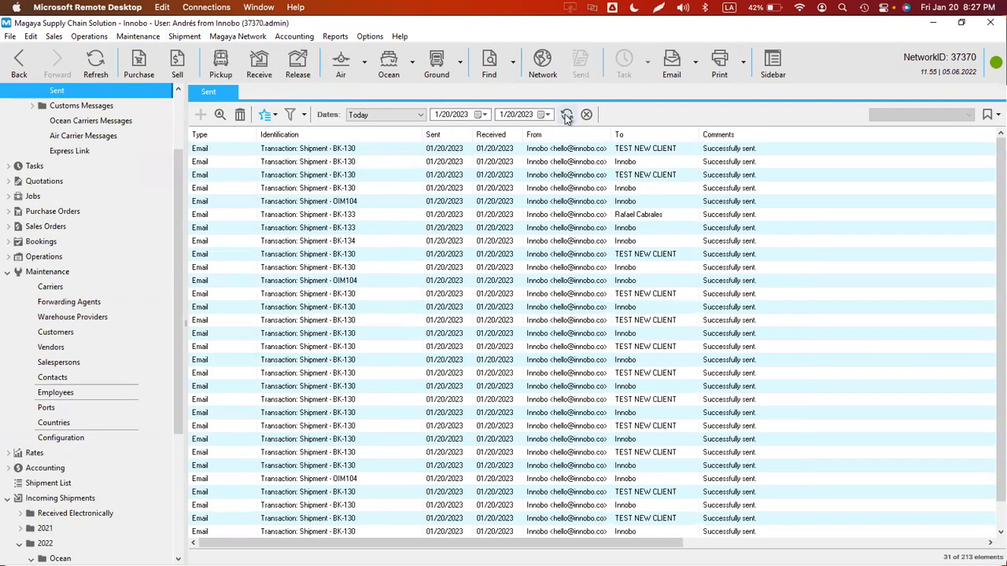
left_click(566, 116)
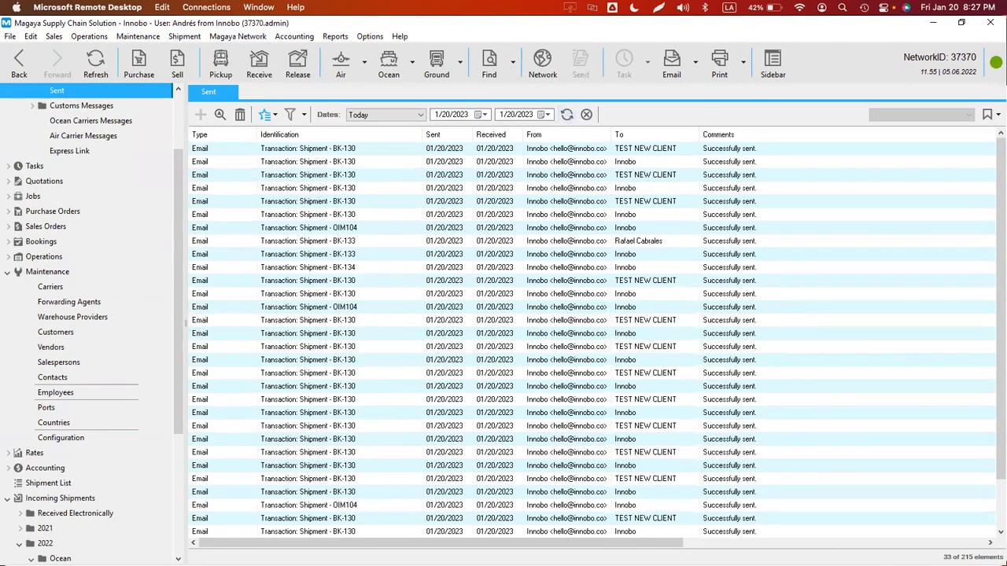
- Preview the two newest BK-130 tracking emails, to the customer and to Innobo
left_click(319, 150)
double_click(305, 153)
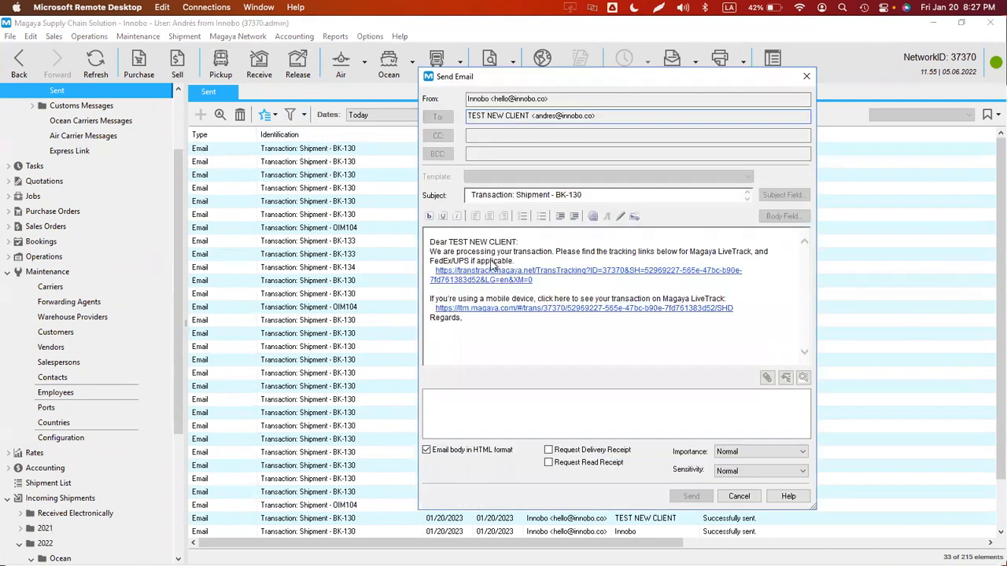
key("Escape")
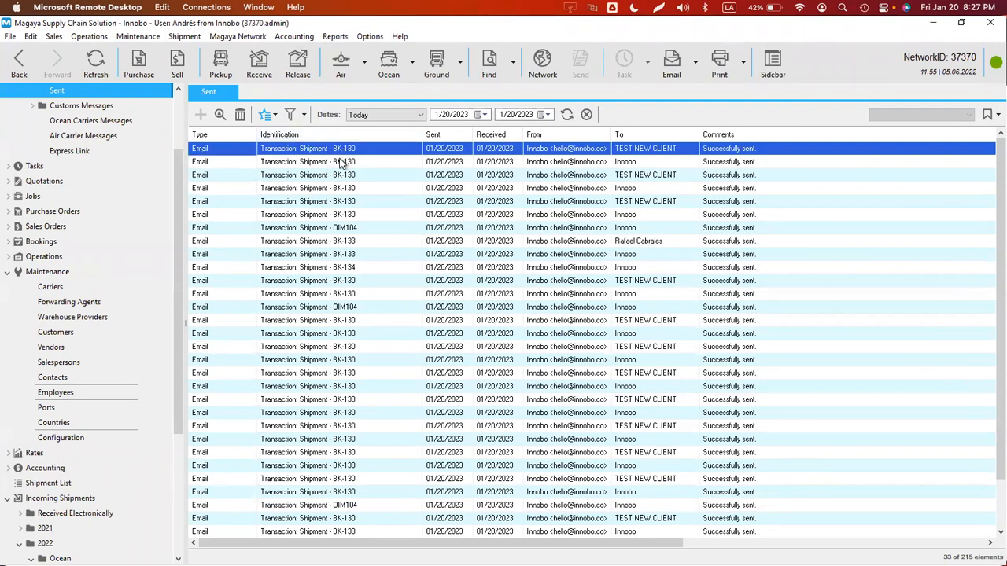
double_click(340, 161)
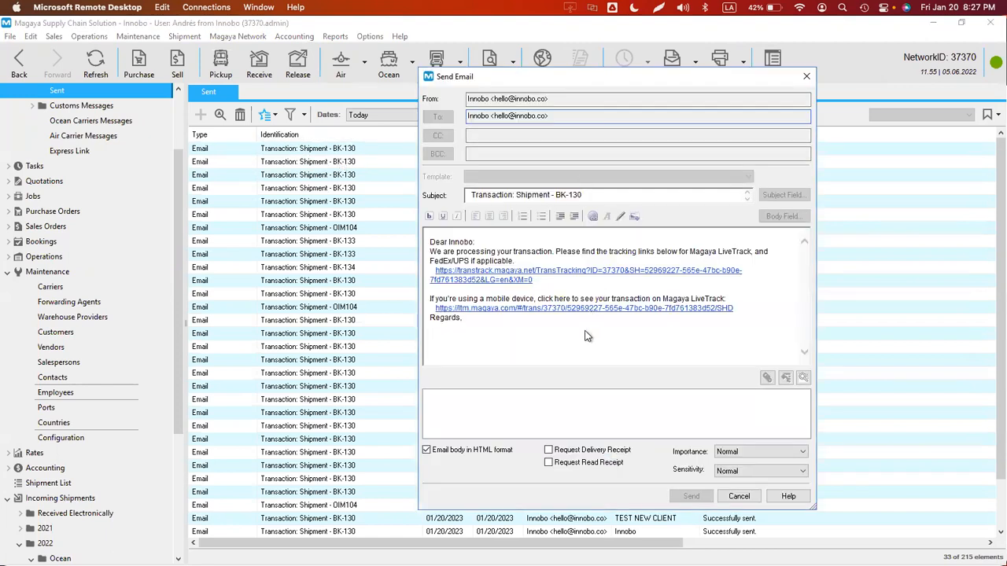
key("Escape")
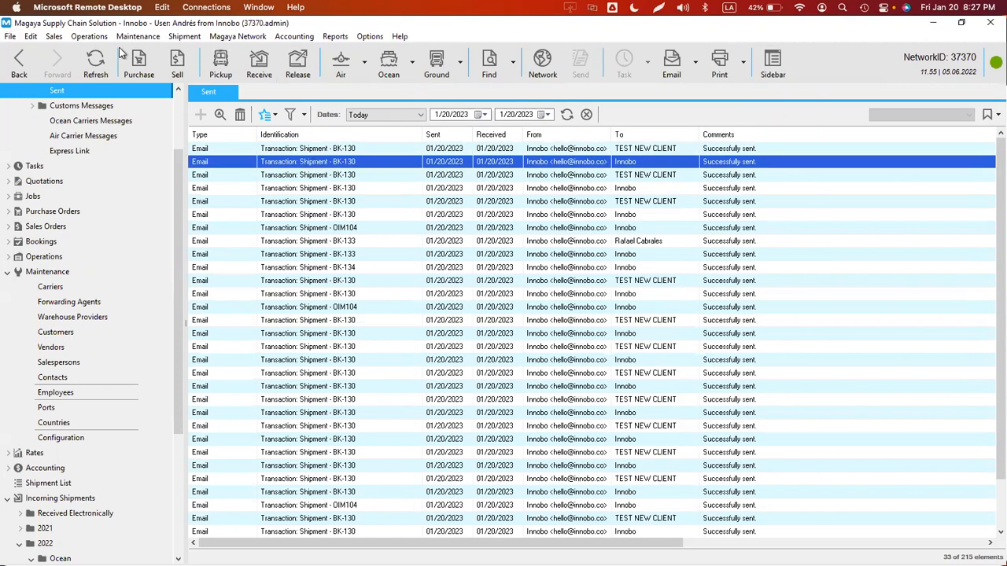
left_click(366, 36)
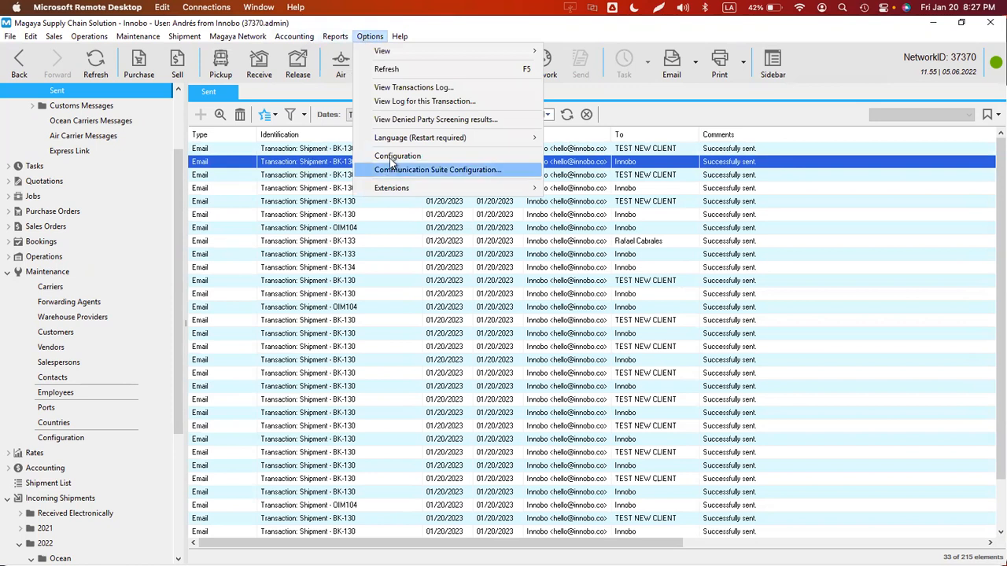
- Open Options > Configuration and show the Event Definition list of 46 event types
left_click(387, 152)
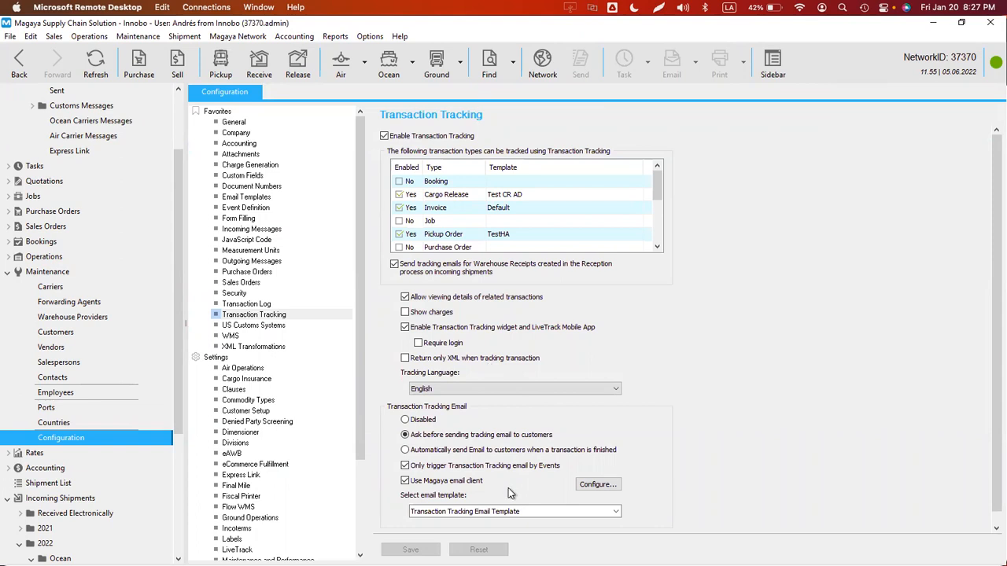
left_click(250, 208)
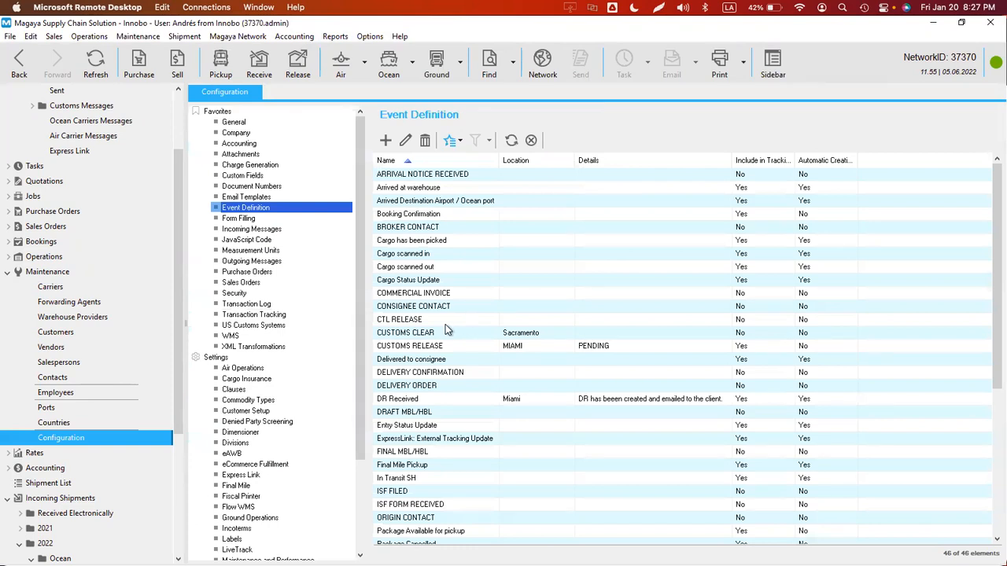
- Sort event definitions by the Automatic Creation column and glance at Choose Columns
left_click(854, 160)
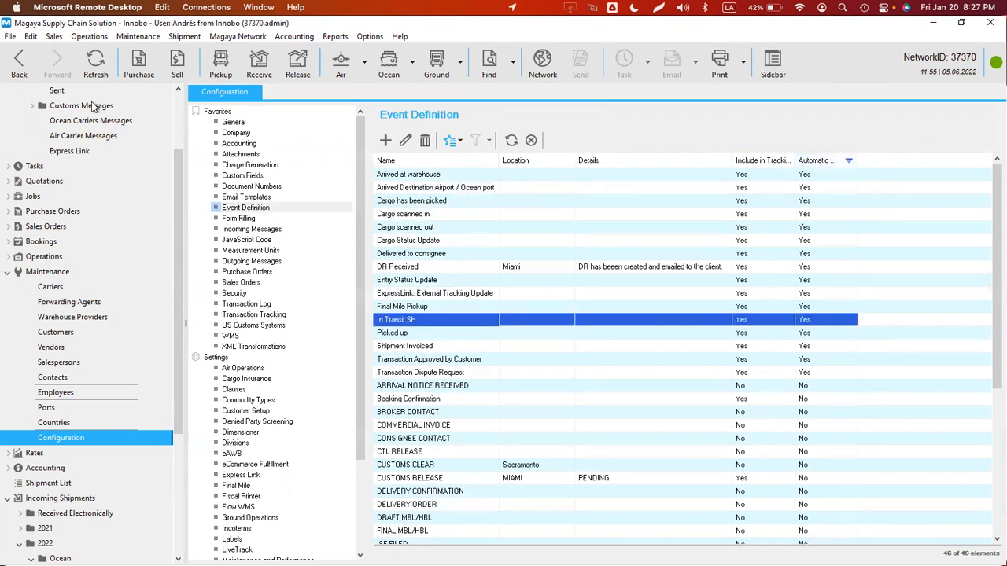
right_click(507, 220)
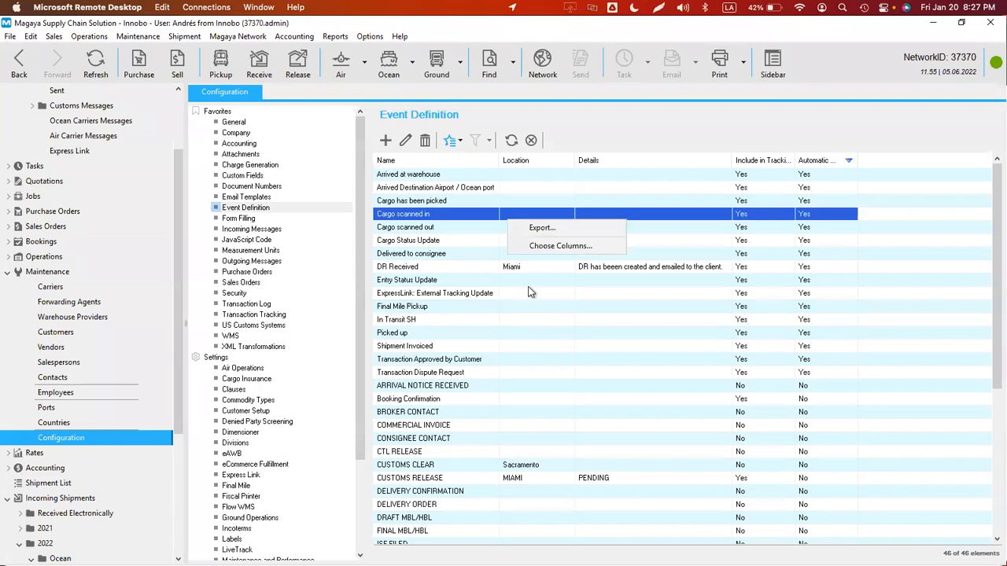
left_click(558, 247)
key("Escape")
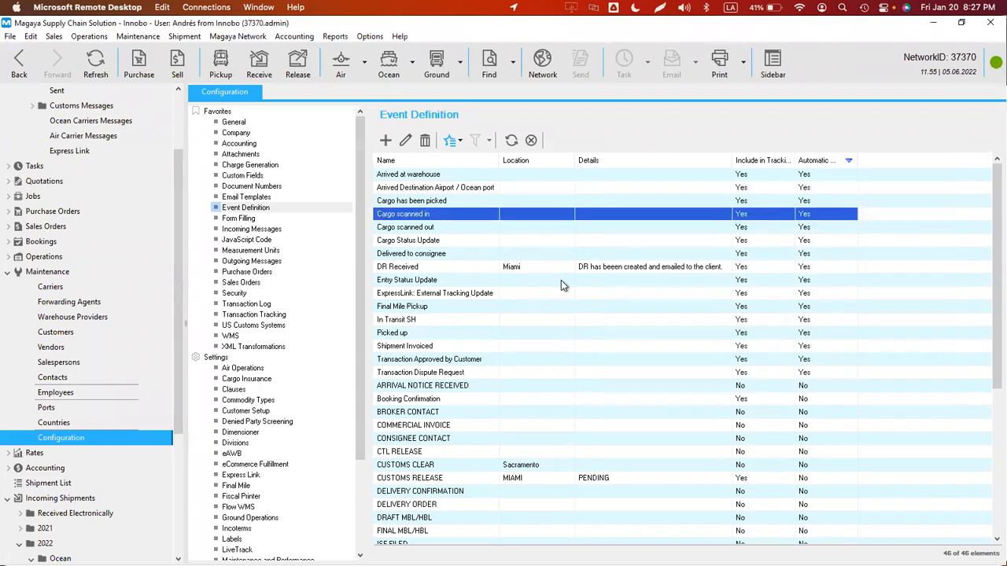
- Go back and reopen Options > Configuration on the Transaction Tracking settings
left_click(17, 67)
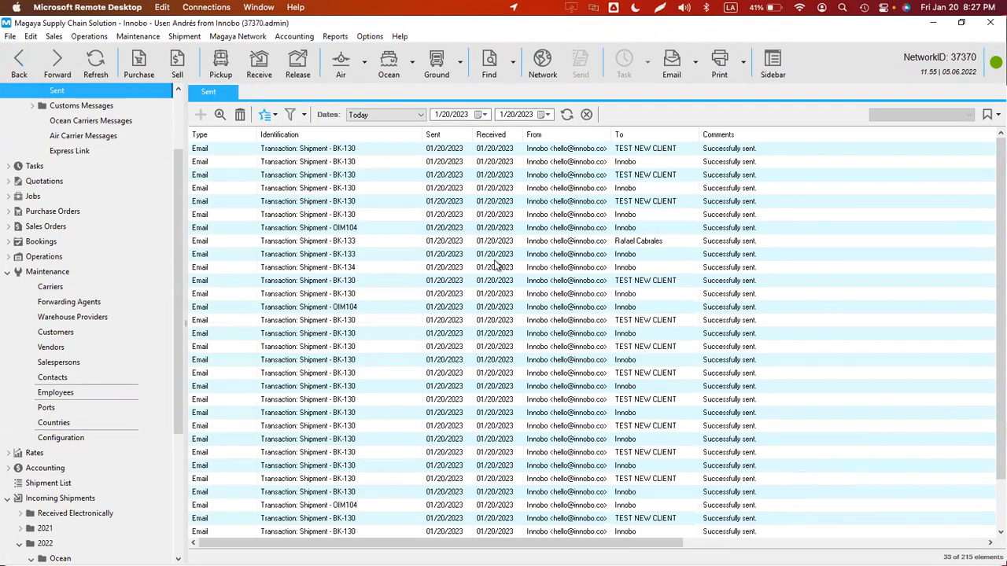
left_click(375, 39)
left_click(400, 154)
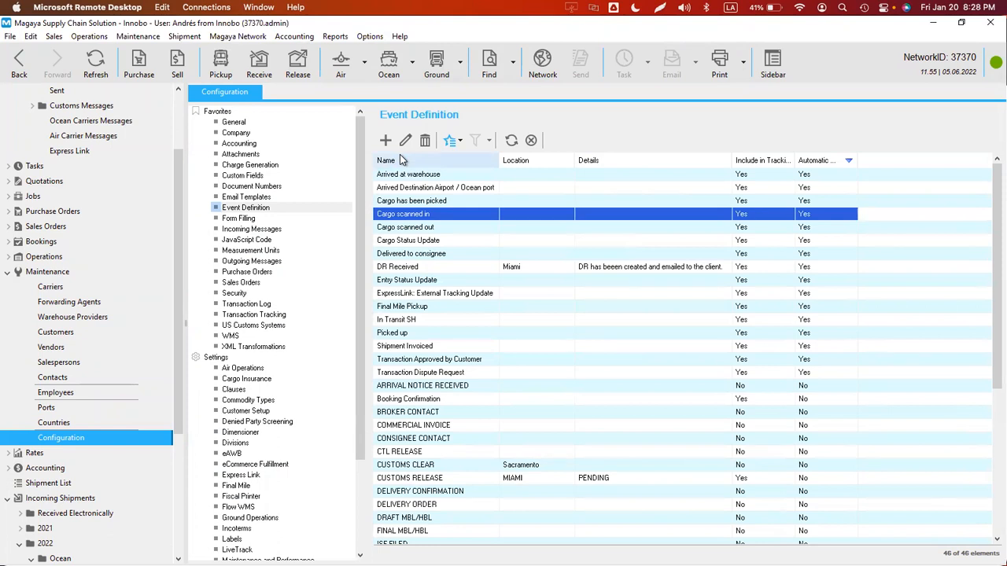
left_click(257, 317)
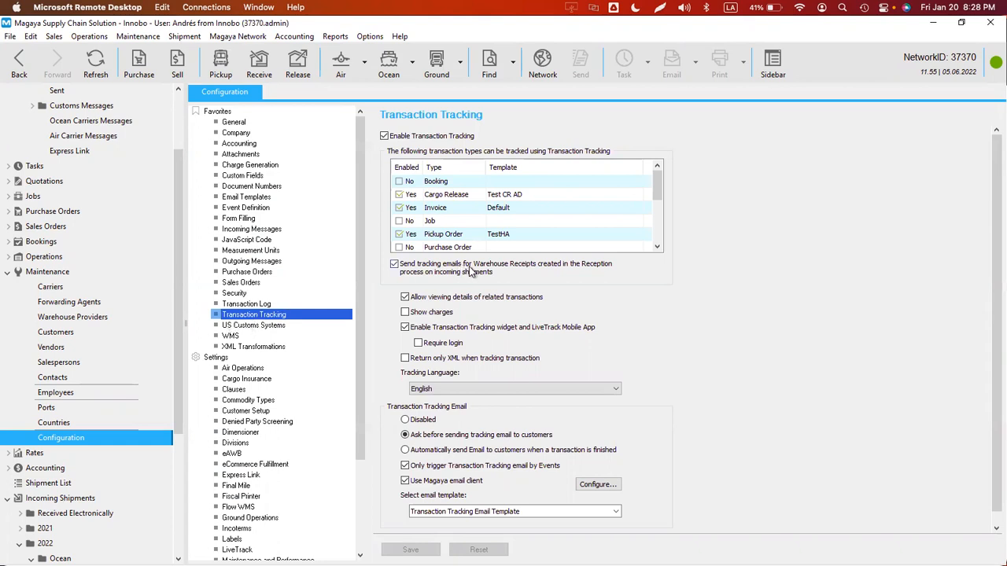
- Disable tracking emails for Cargo Release, Invoice, Job and Pickup Order
left_click(399, 196)
left_click(399, 208)
left_click(399, 221)
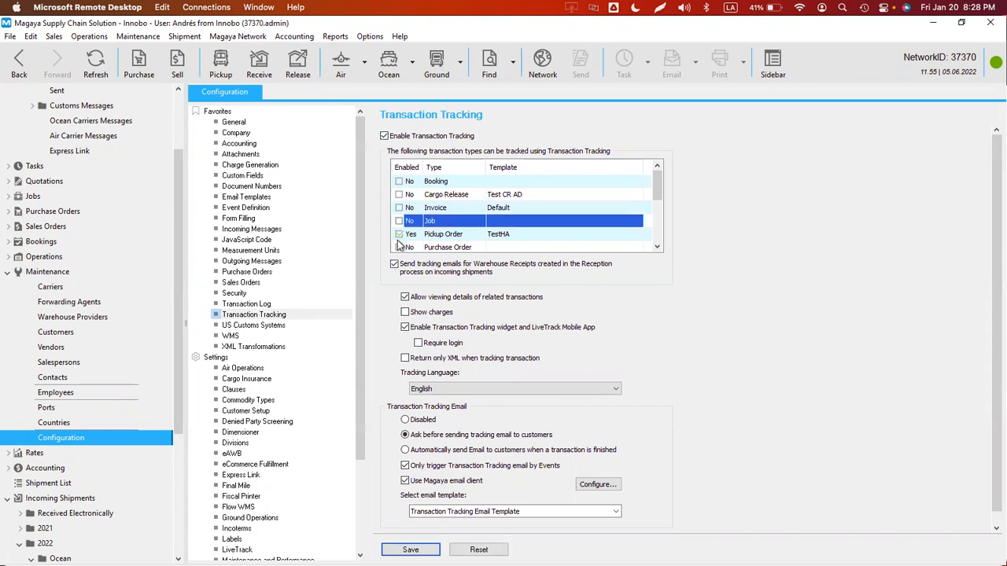
left_click(399, 234)
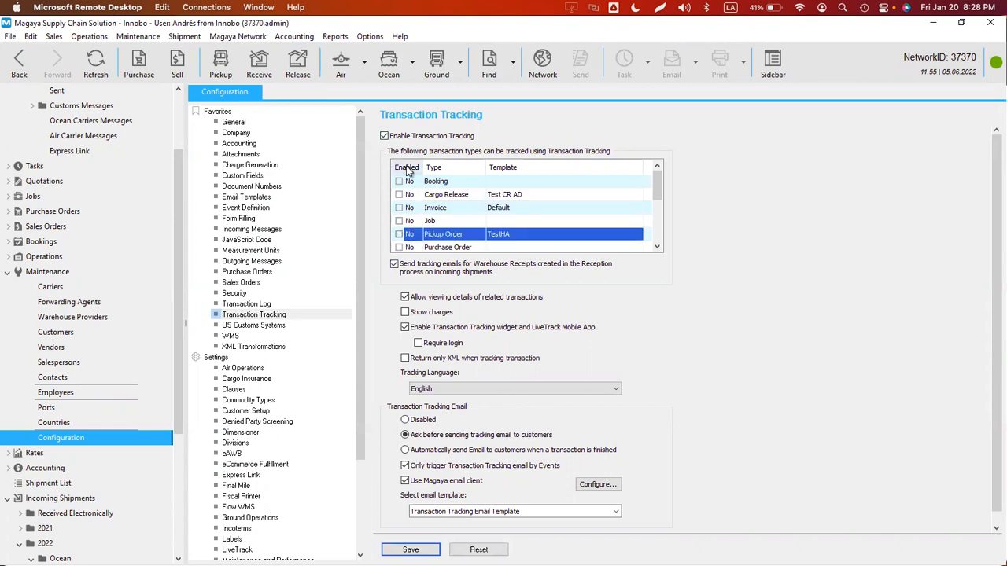
- Sort by Enabled, disable Quotation, both Shipment types and Warehouse Receipt, save, and open Customers
left_click(402, 166)
left_click(399, 181)
left_click(398, 194)
left_click(398, 208)
left_click(399, 221)
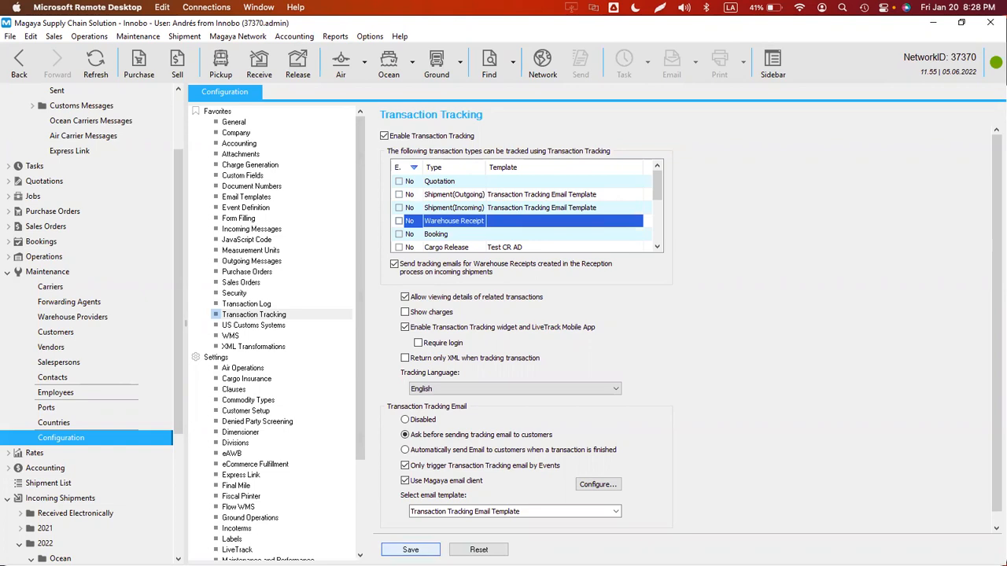
left_click(411, 548)
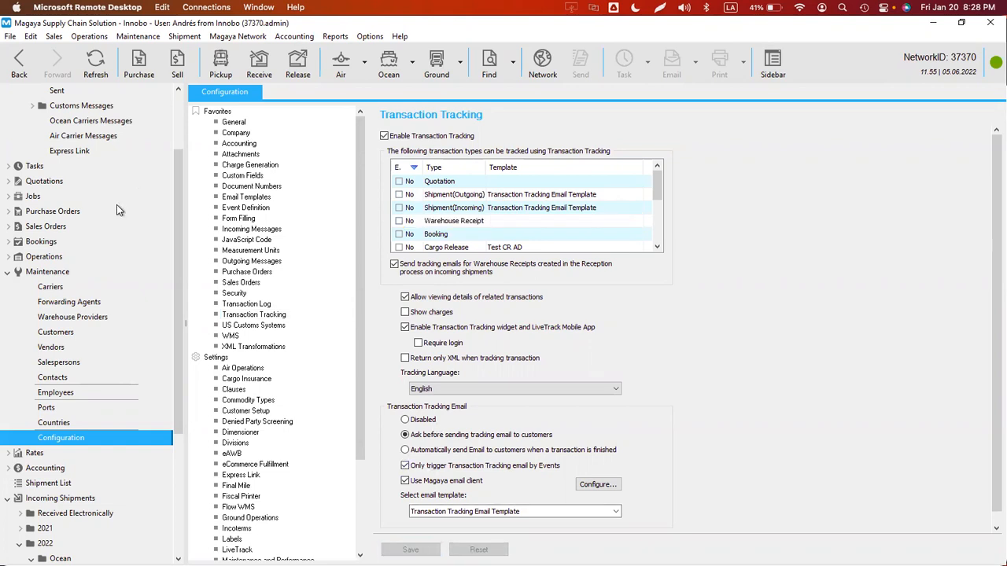
left_click(63, 333)
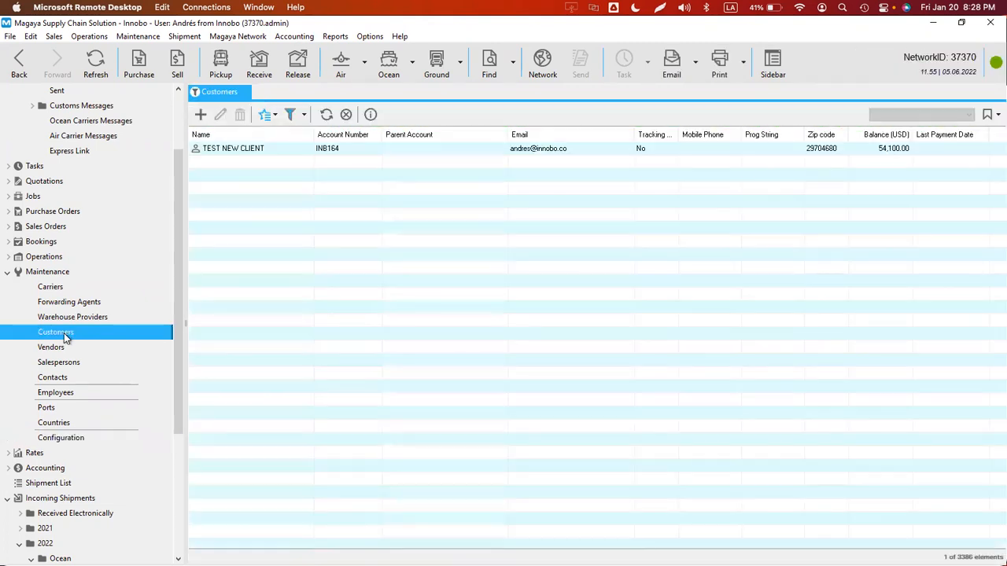
- Open TEST NEW CLIENT's Transaction Tracking settings and choose a customized configuration
right_click(246, 149)
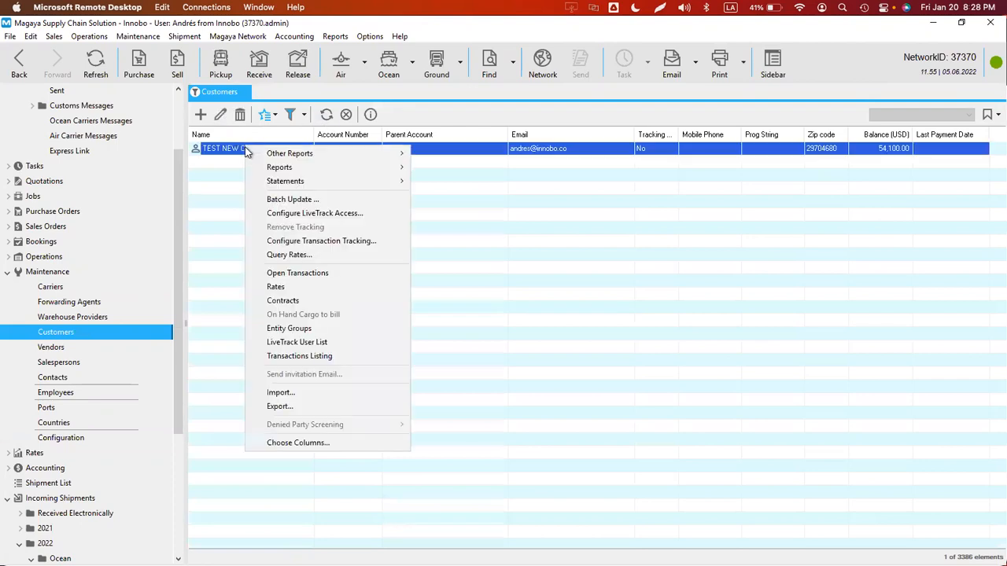
left_click(303, 240)
left_click(473, 186)
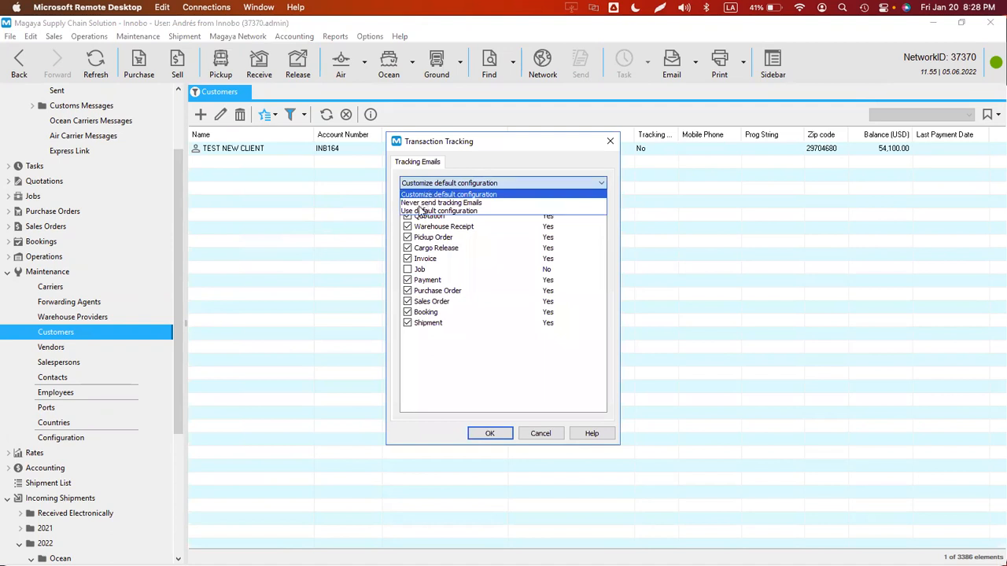
left_click(421, 211)
left_click(459, 187)
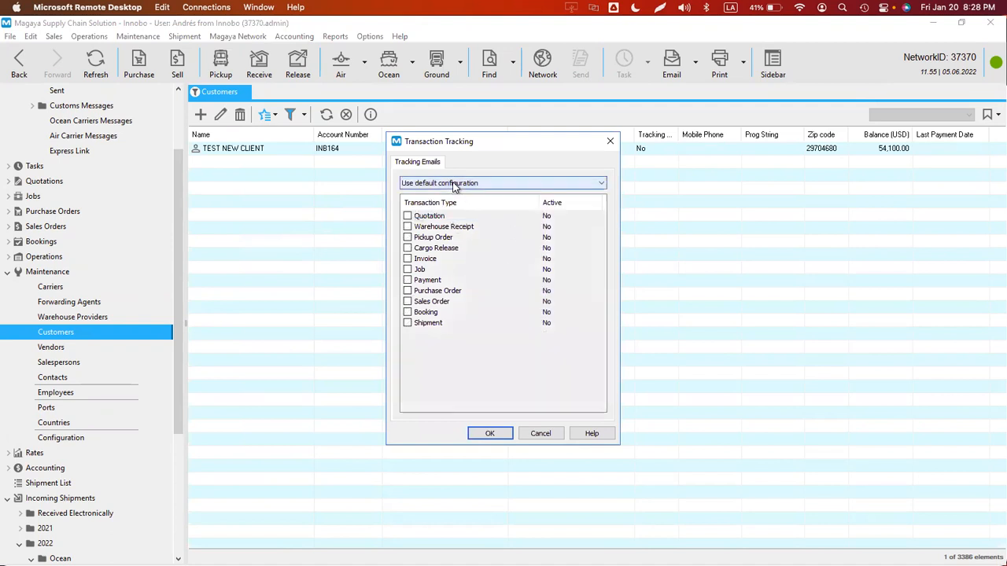
left_click(437, 195)
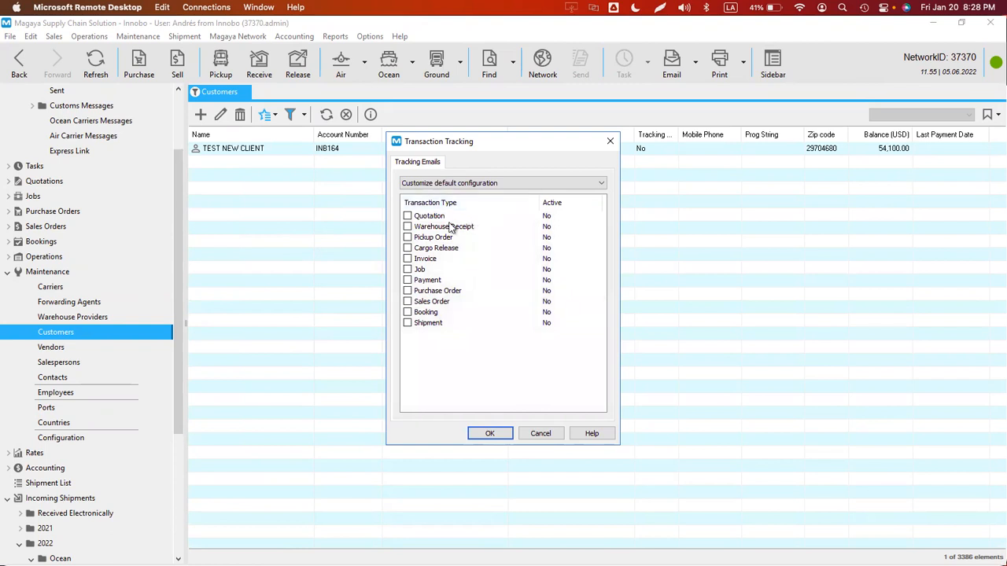
- Enable Warehouse Receipt, Pickup Order, Invoice and Shipment tracking emails, save, then open shipment BK-130
left_click(408, 226)
left_click(407, 236)
left_click(408, 248)
left_click(409, 262)
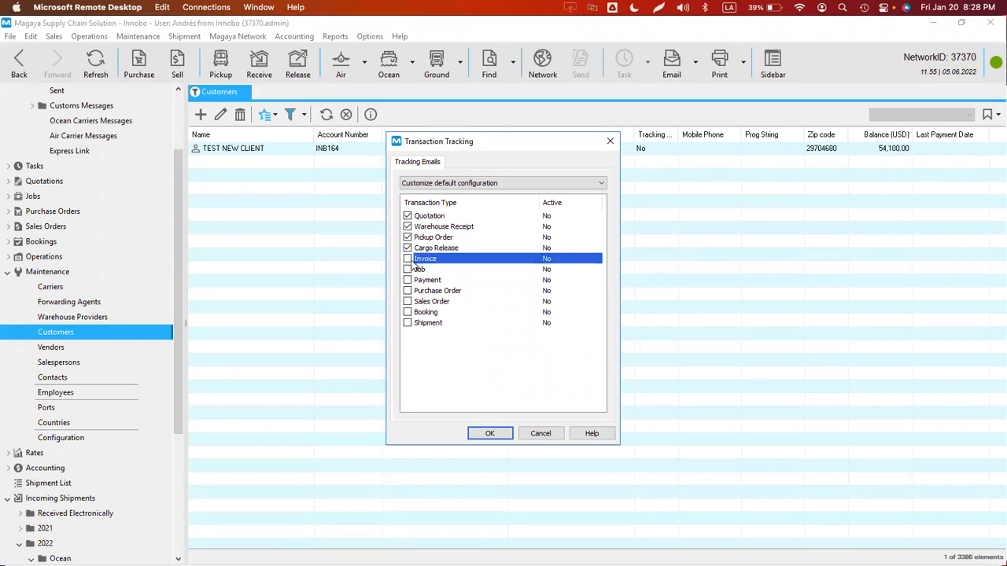
left_click(407, 259)
left_click(408, 323)
left_click(487, 432)
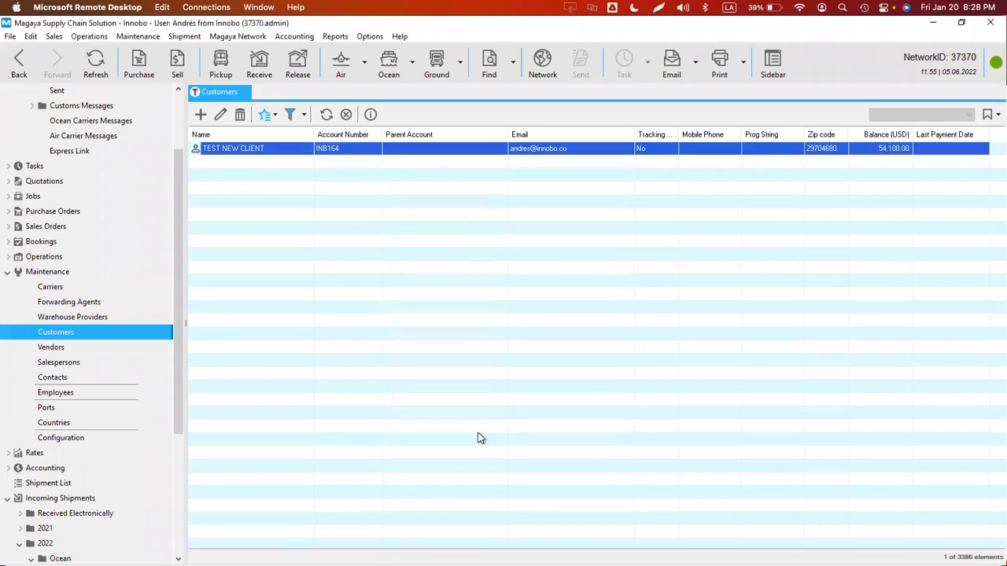
left_click_drag(180, 439, 180, 550)
left_click(87, 439)
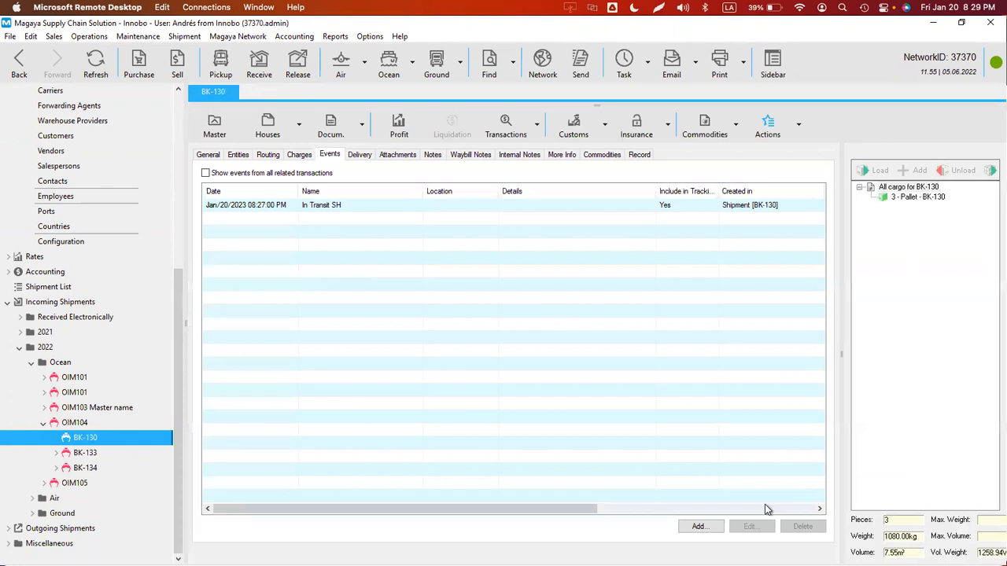
- Add a PRE-ALERT RECEIVED event to BK-130's Events tab
left_click(697, 526)
left_click(447, 257)
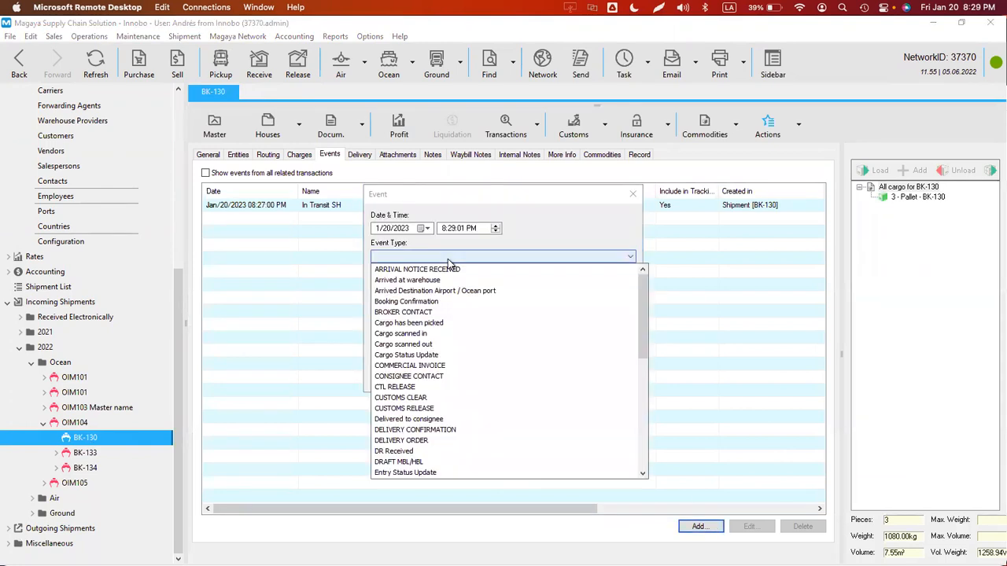
left_click(416, 269)
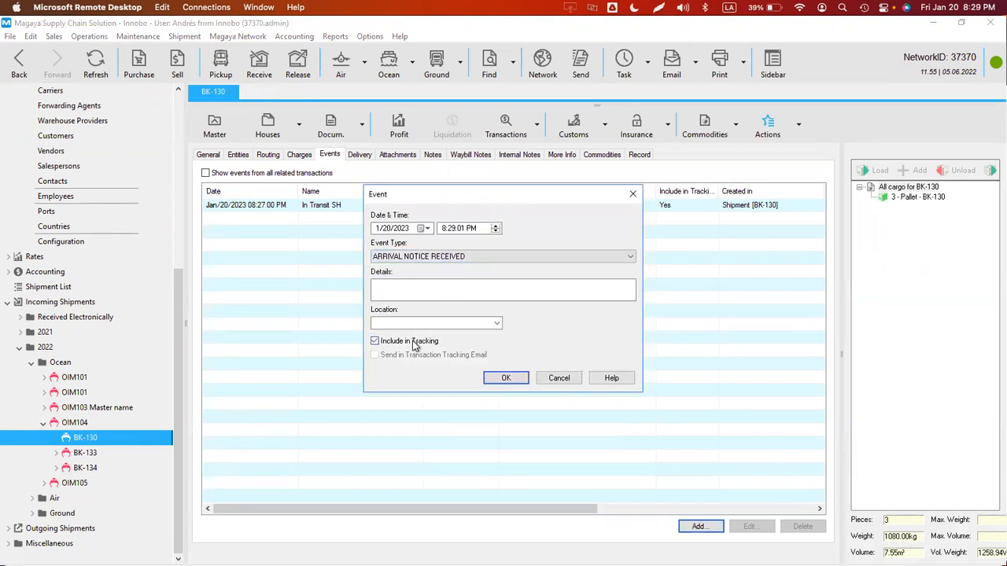
left_click(459, 258)
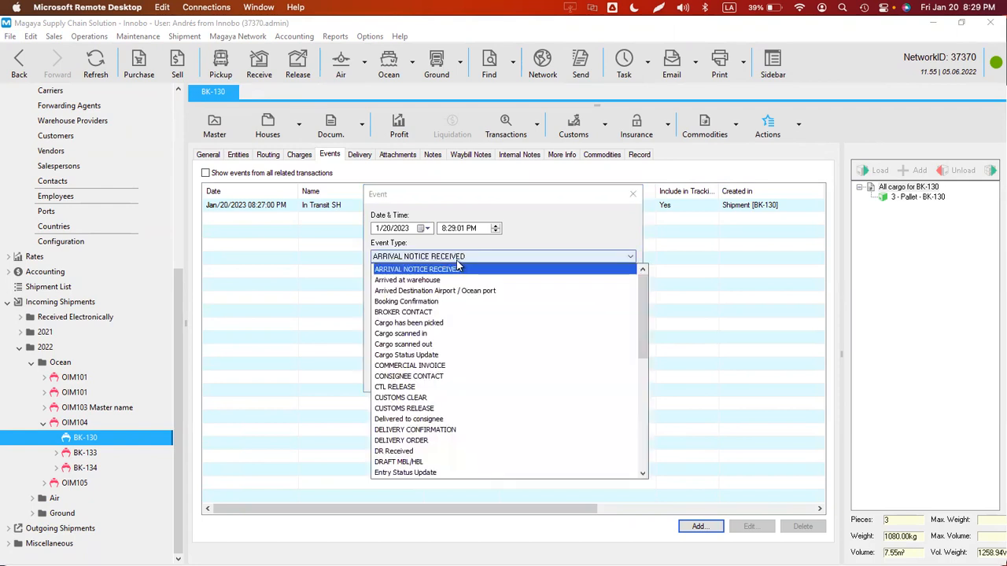
type("pr")
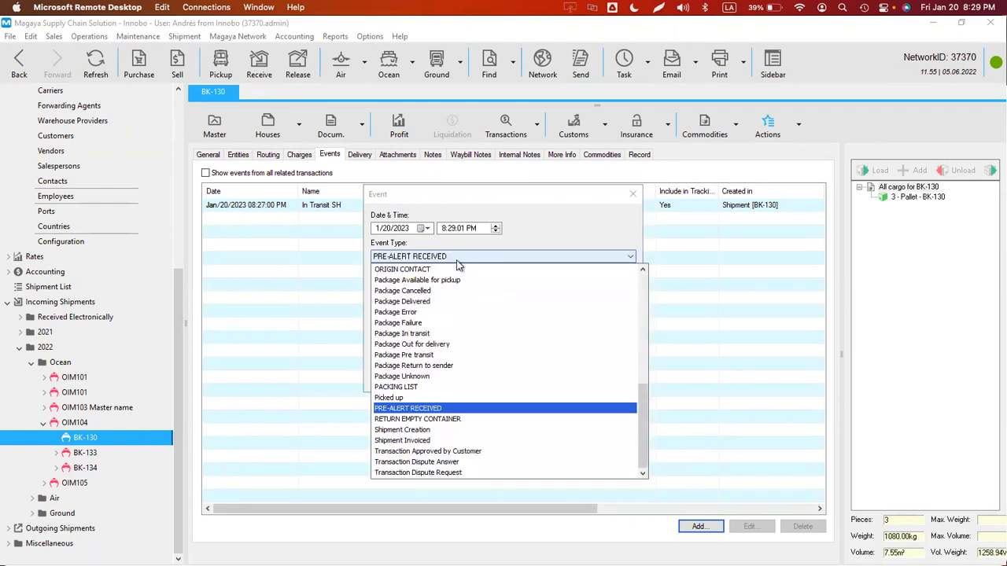
key("Return")
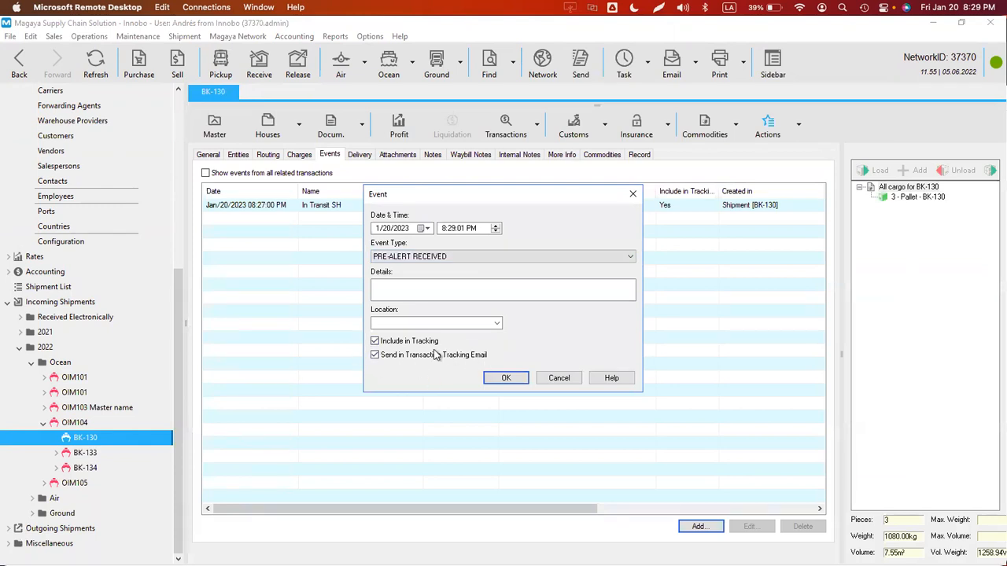
left_click(506, 379)
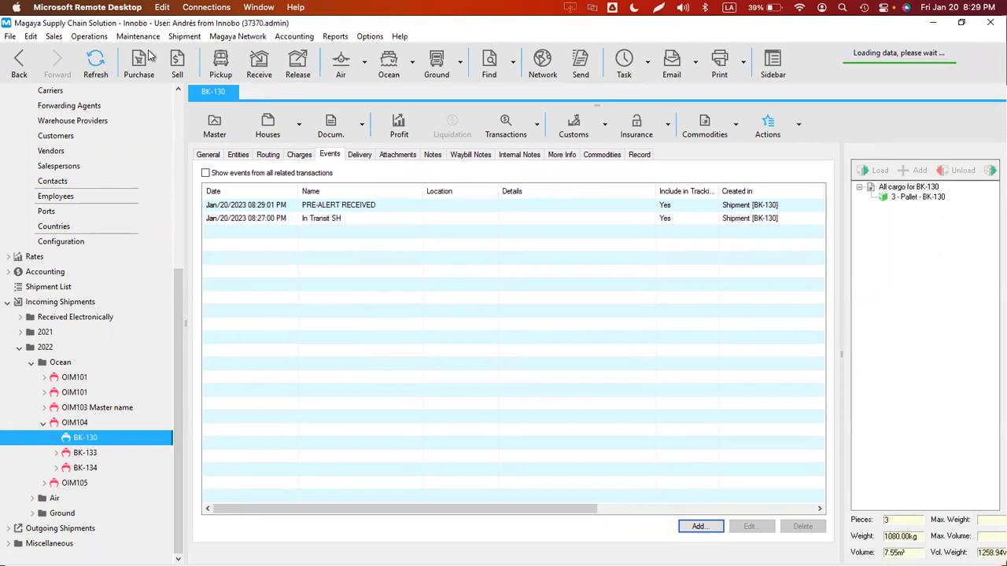
- Review the tracking email's recipients and send it to TEST NEW CLIENT
left_click(612, 119)
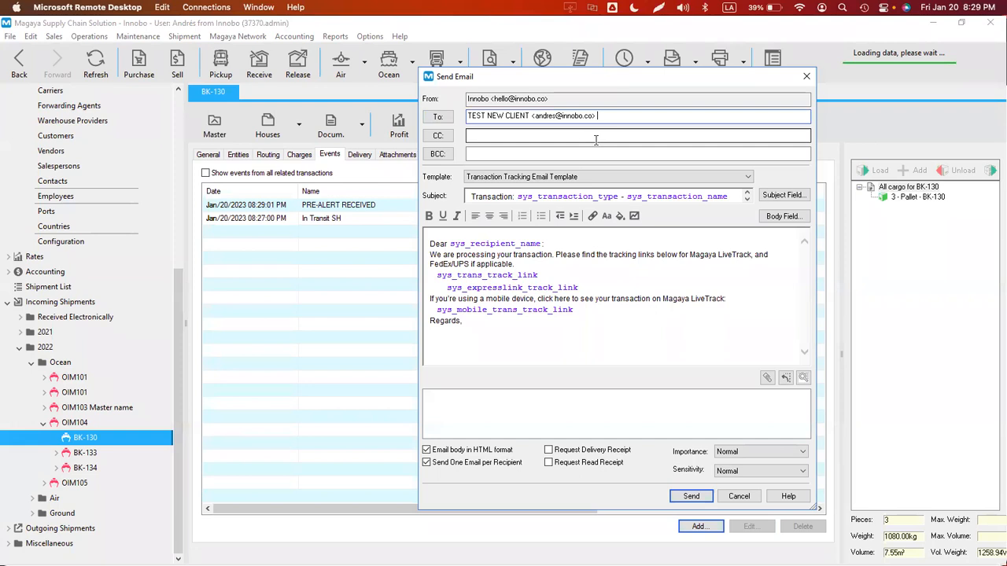
left_click(553, 137)
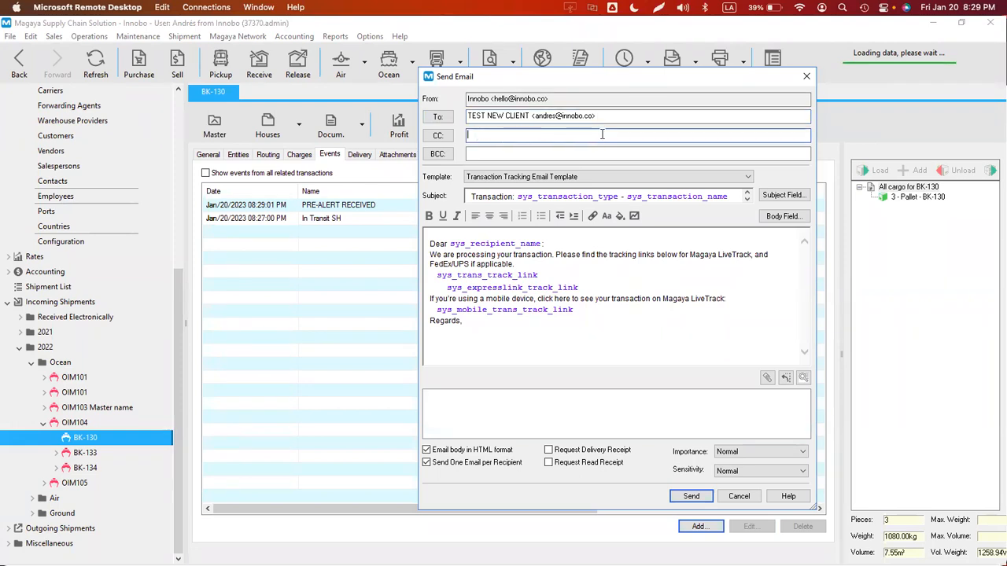
left_click(691, 496)
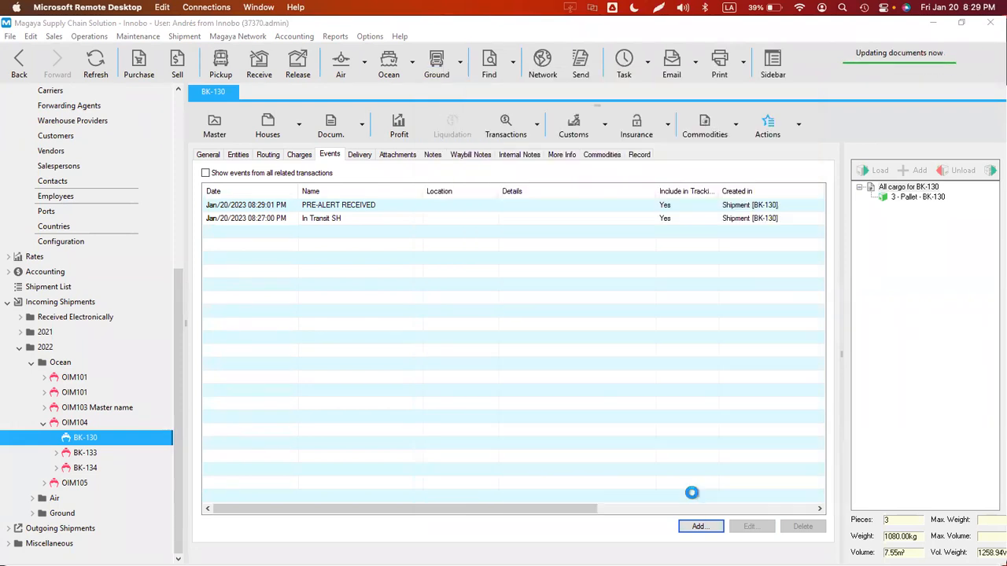
- Show the Magaya Network Sent list and refresh it
left_click(234, 37)
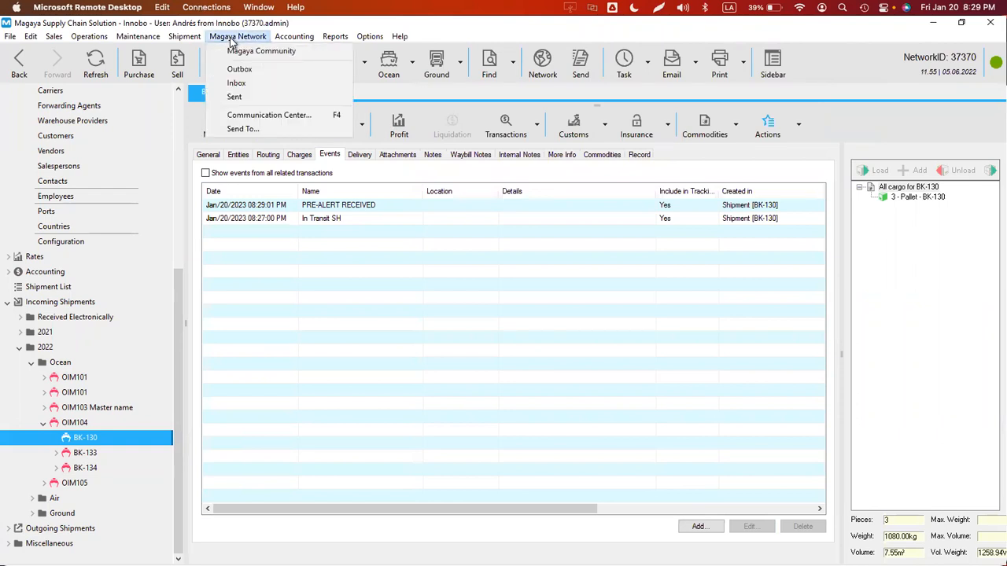
left_click(235, 96)
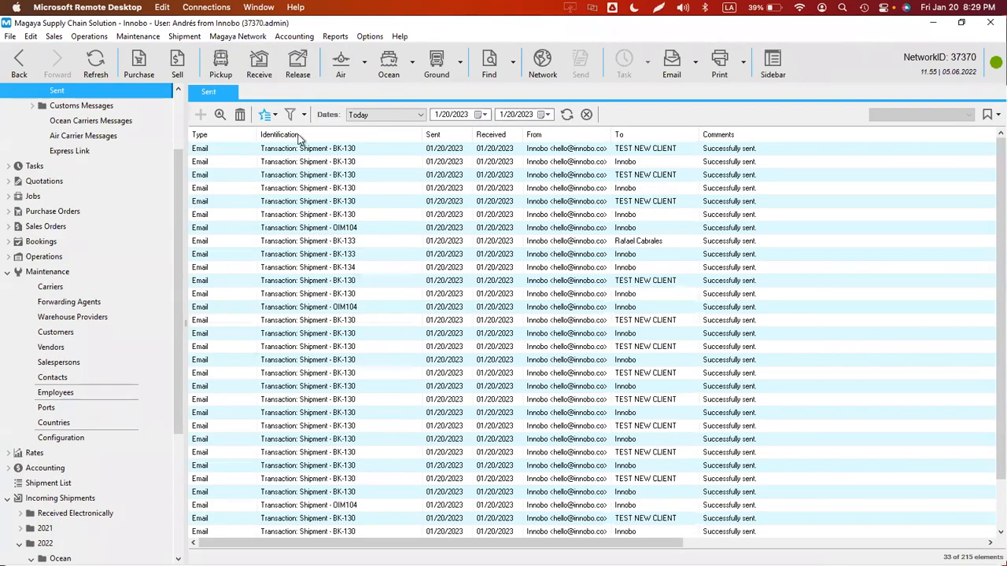
left_click(566, 114)
- Browse the sent emails, open the newest BK-130 tracking email, then close it
left_click(631, 176)
left_click(629, 189)
left_click(628, 201)
left_click(626, 215)
left_click(625, 241)
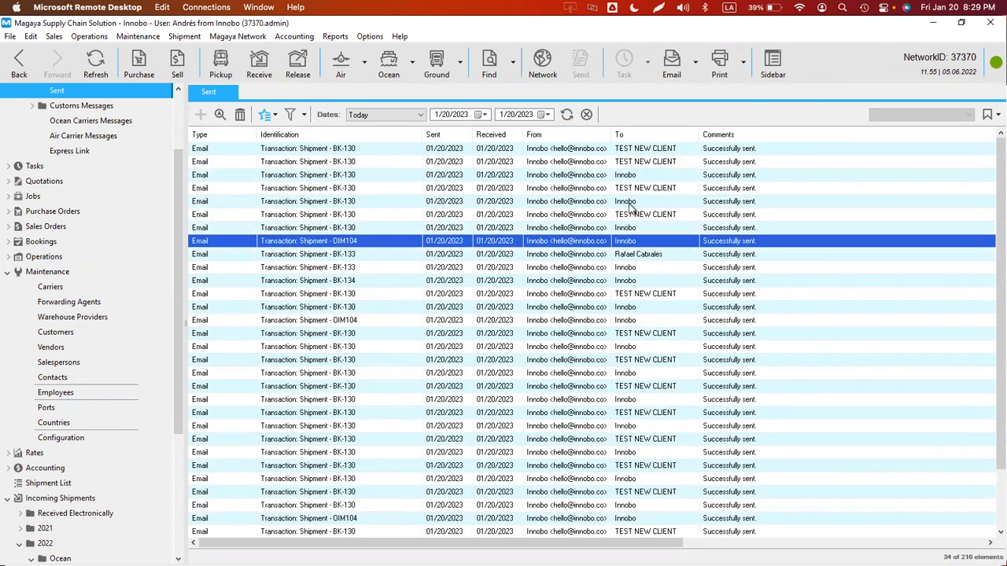
left_click(631, 202)
left_click(629, 189)
left_click(629, 176)
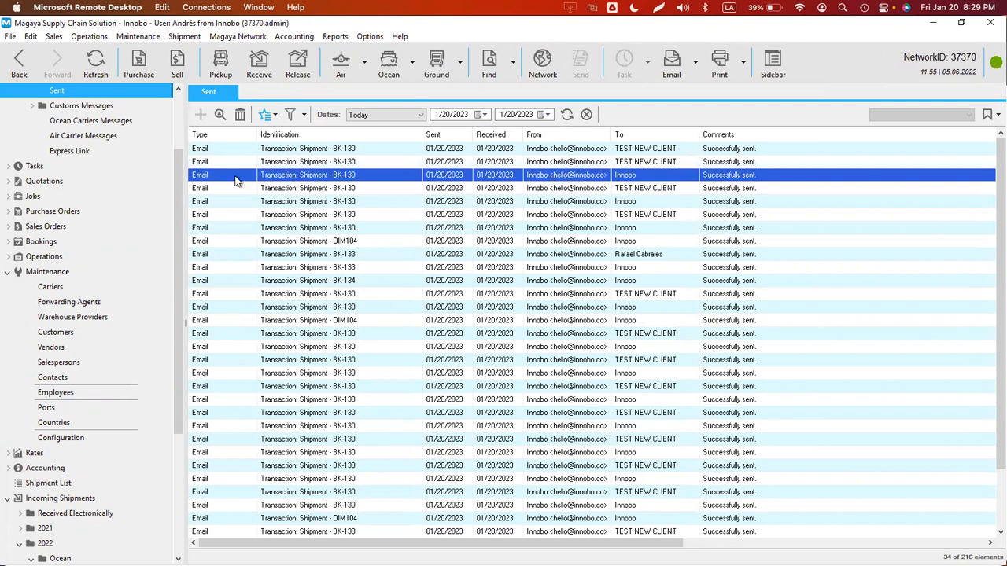
left_click(644, 163)
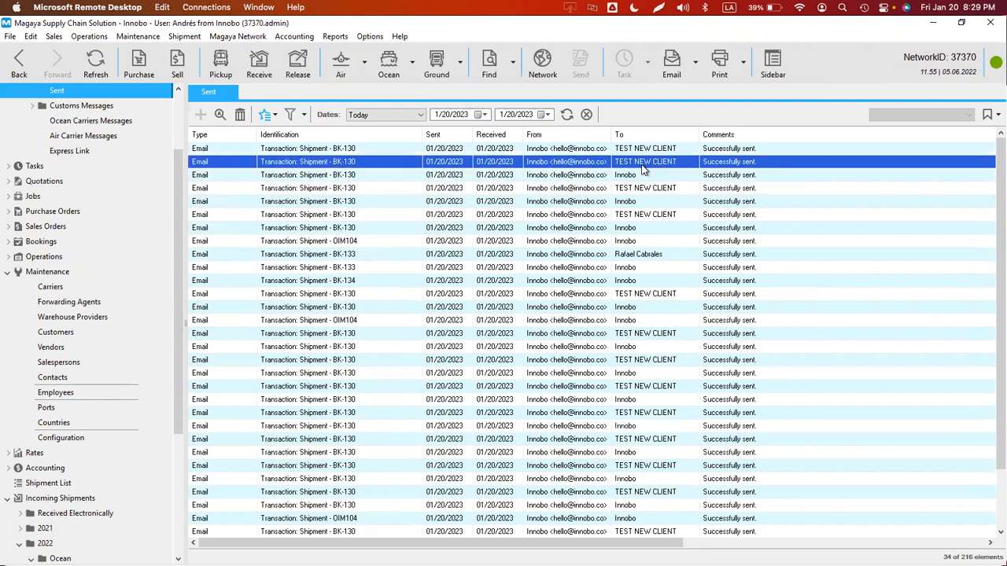
double_click(407, 150)
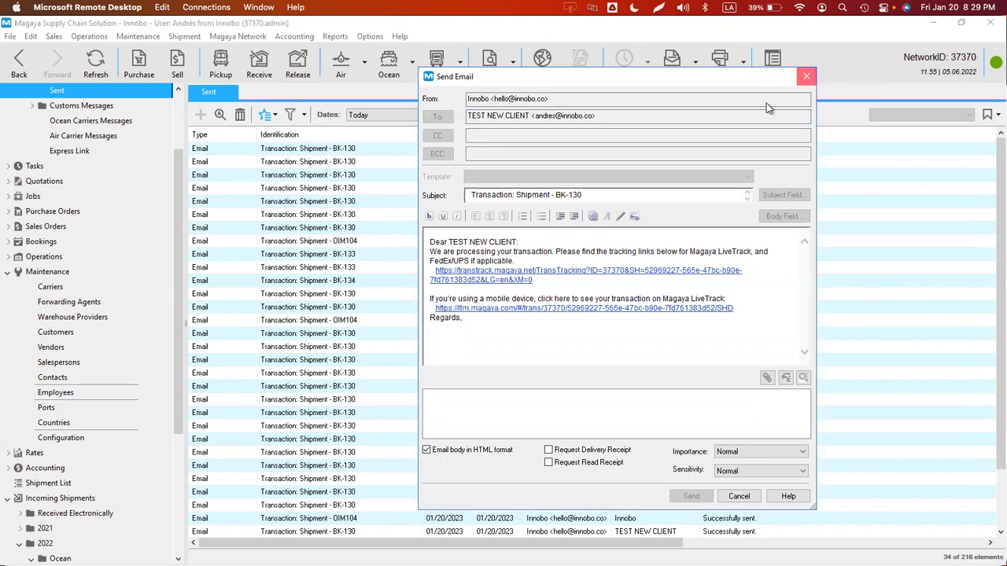
left_click(806, 77)
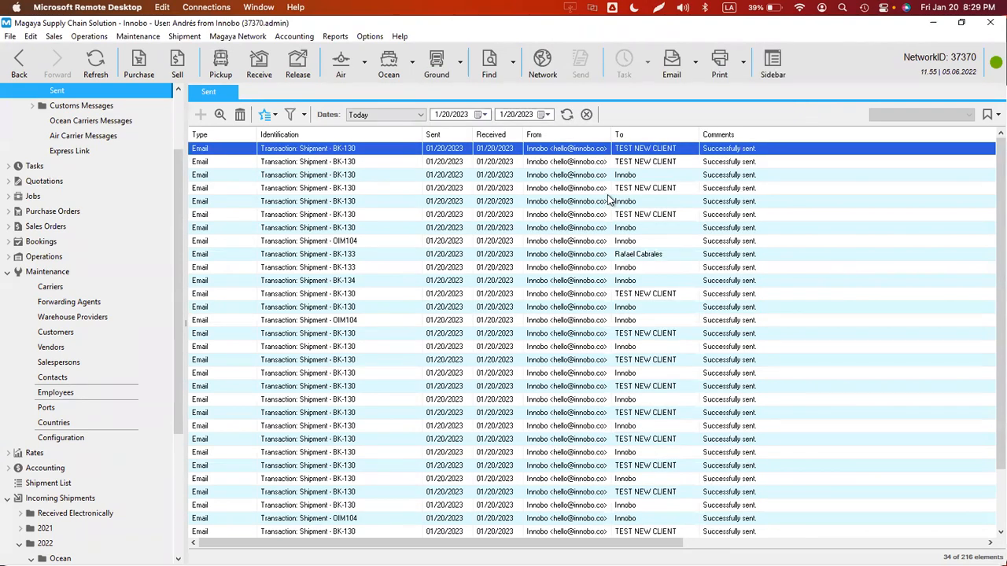
- Open Configuration's Transaction Tracking and Event Definition pages, saving pending changes, then return to Transaction Tracking
left_click(370, 36)
left_click(399, 158)
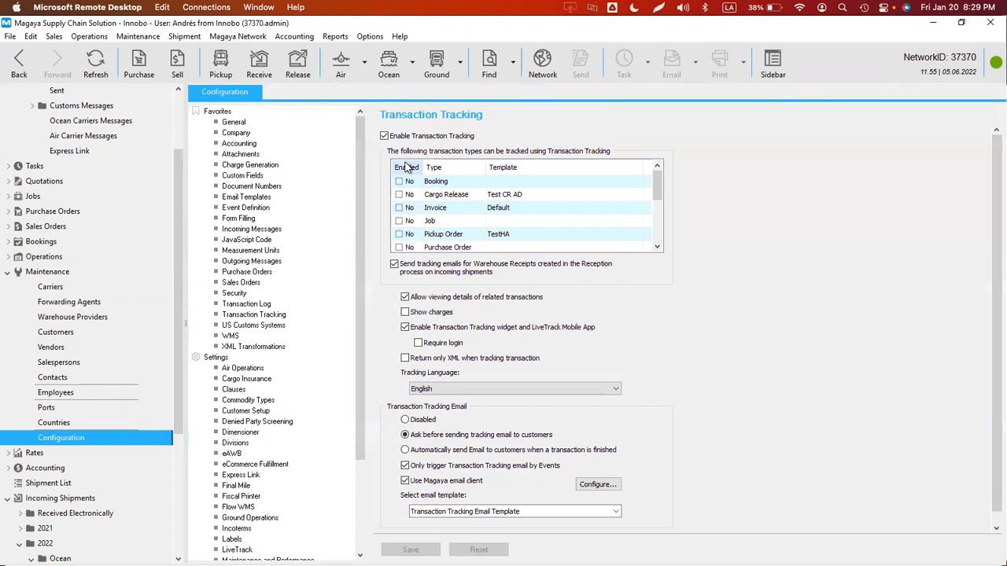
left_click(516, 197)
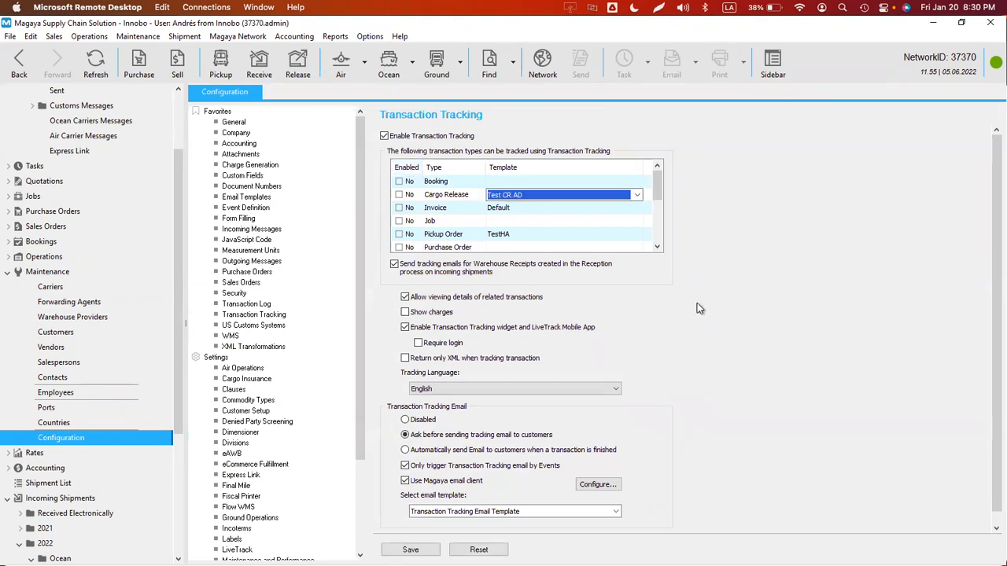
left_click(245, 208)
left_click(546, 324)
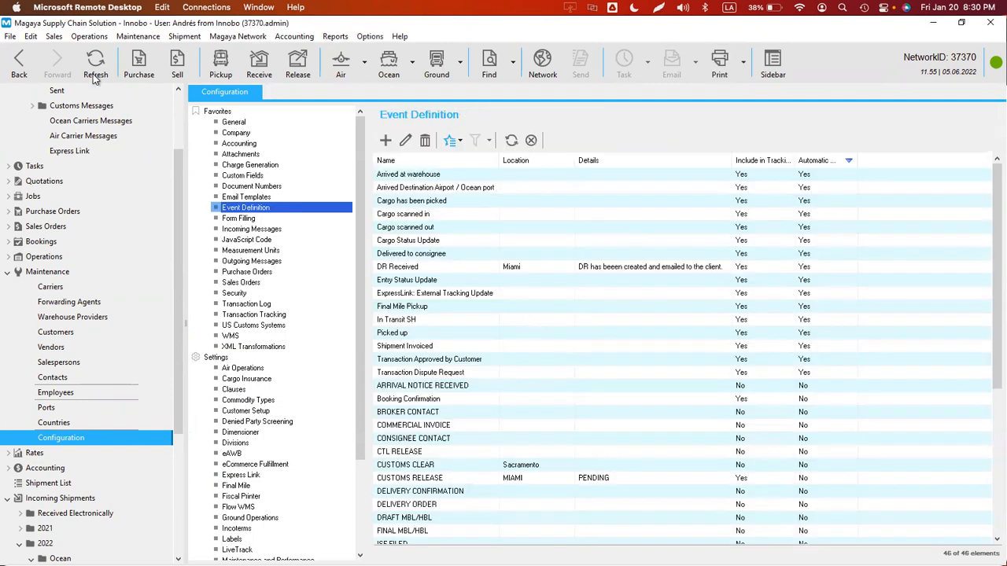
left_click(277, 315)
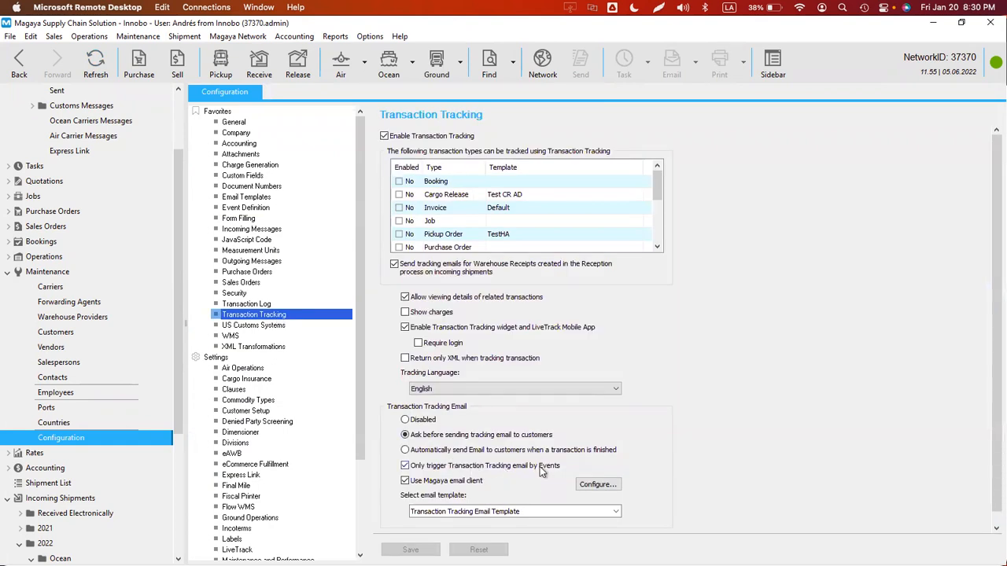